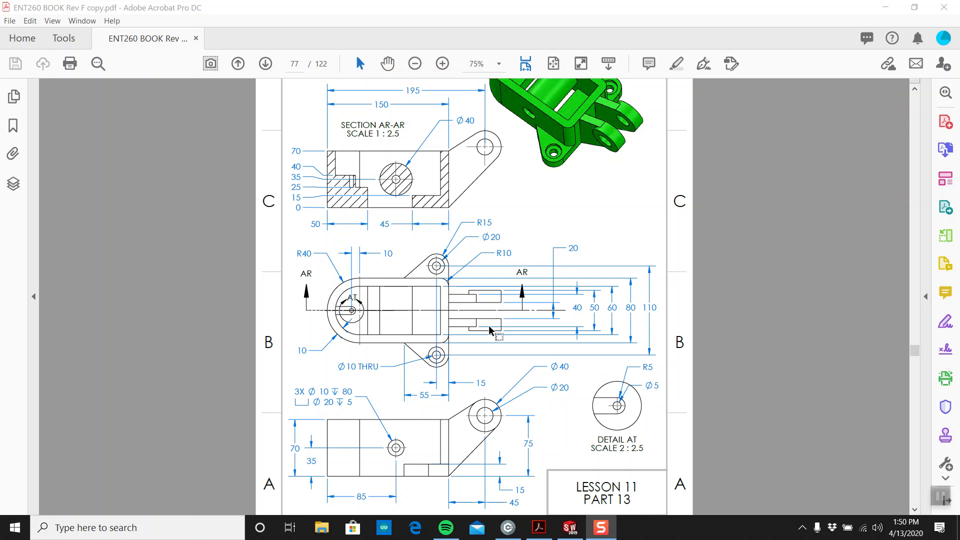
Step: Examine the section, top and side views of the Lesson 11 Part 13 drawing and their dimensions
{"action": "scroll", "coordinate": [481, 296], "scroll_direction": "down", "scroll_amount": 2}
{"action": "scroll", "coordinate": [480, 296], "scroll_direction": "down", "scroll_amount": 3}
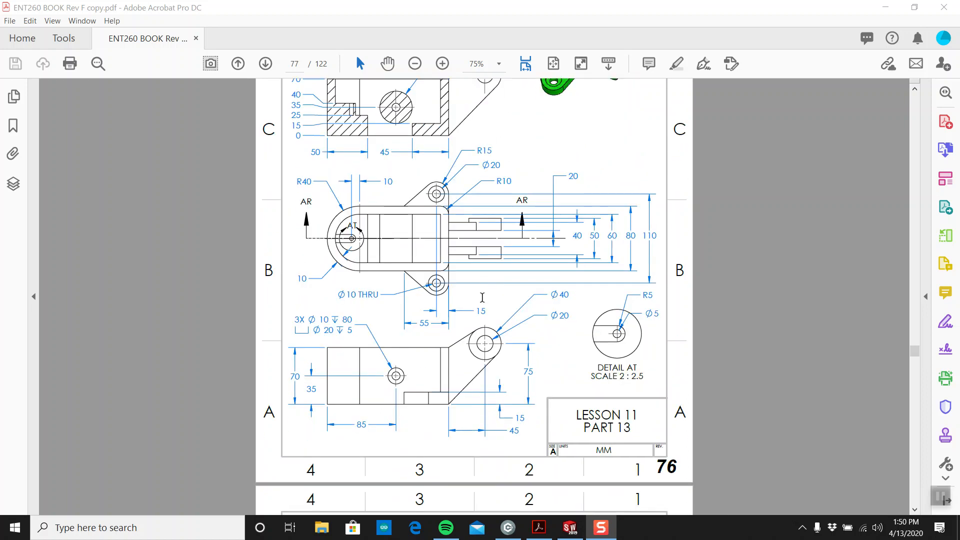
{"action": "scroll", "coordinate": [482, 298], "scroll_direction": "down", "scroll_amount": 1, "text": "ctrl"}
{"action": "scroll", "coordinate": [482, 291], "scroll_direction": "up", "scroll_amount": 1}
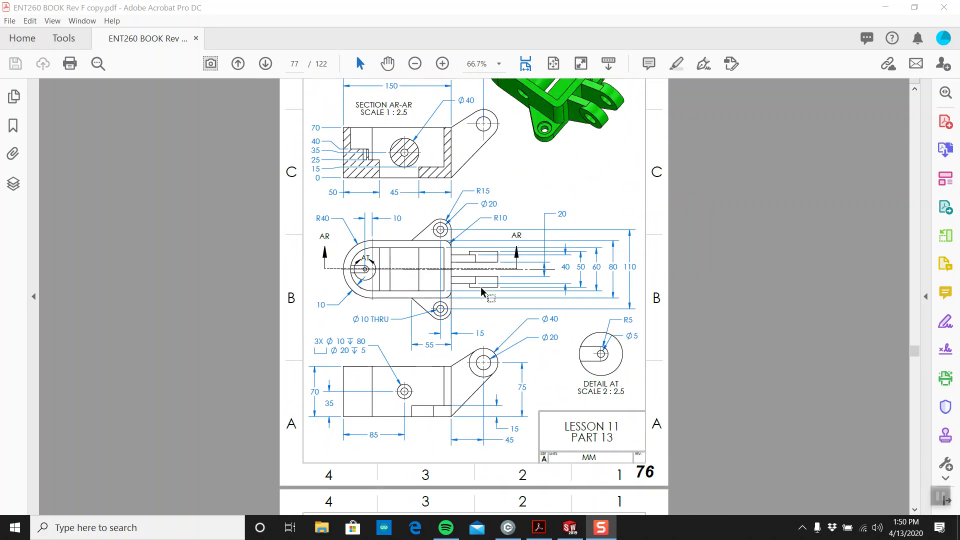
{"action": "scroll", "coordinate": [480, 290], "scroll_direction": "up", "scroll_amount": 2}
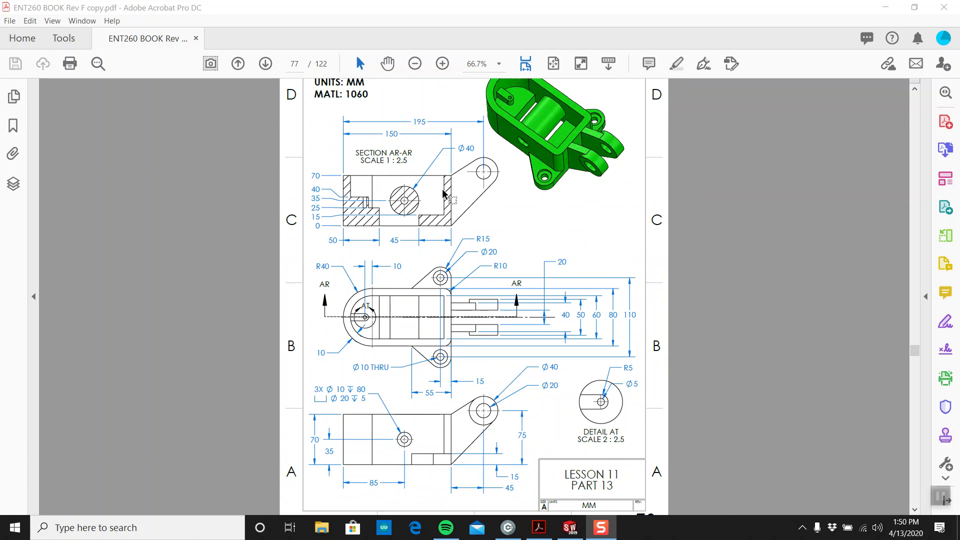
{"action": "key", "text": "ctrl+1"}
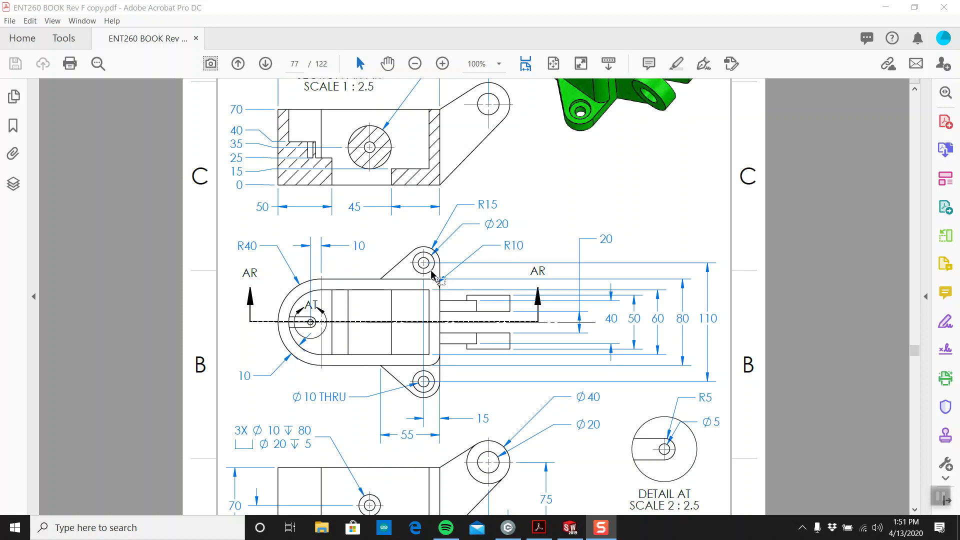
{"action": "scroll", "coordinate": [431, 274], "scroll_direction": "up", "scroll_amount": 3}
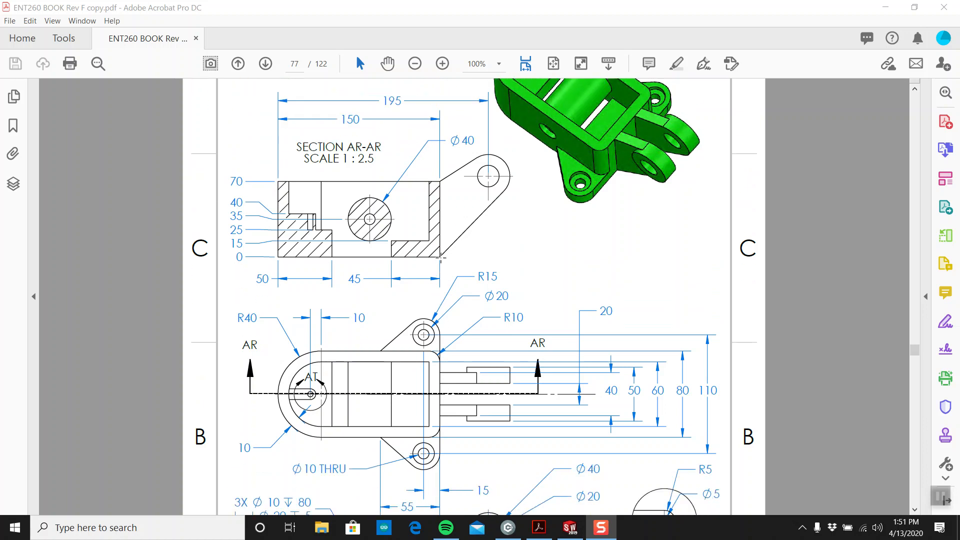
{"action": "scroll", "coordinate": [440, 257], "scroll_direction": "down", "scroll_amount": 2}
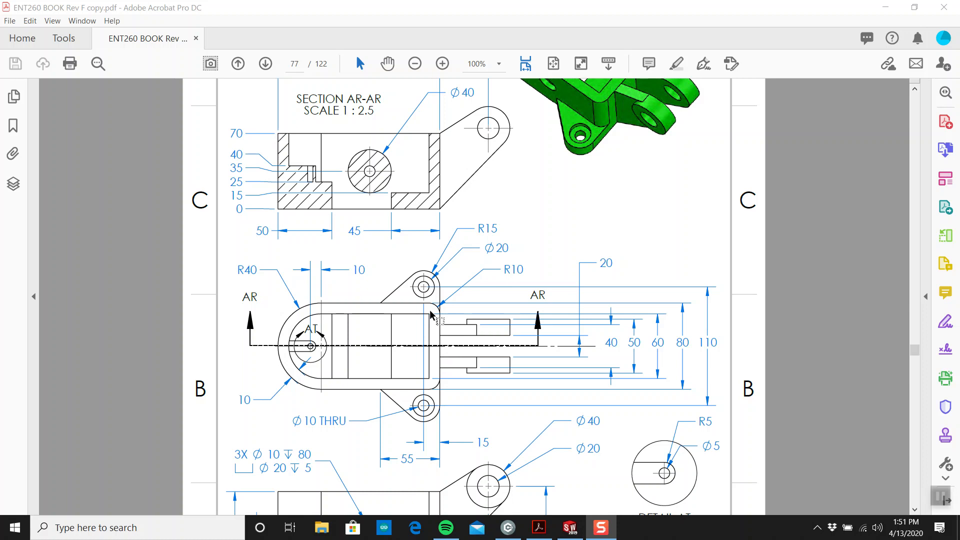
{"action": "scroll", "coordinate": [430, 313], "scroll_direction": "down", "scroll_amount": 4}
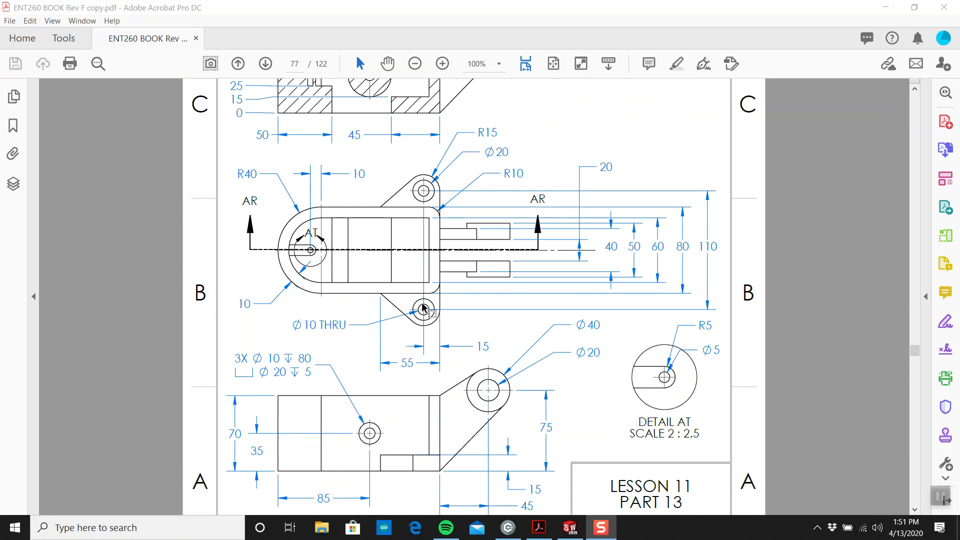
{"action": "scroll", "coordinate": [423, 308], "scroll_direction": "up", "scroll_amount": 2}
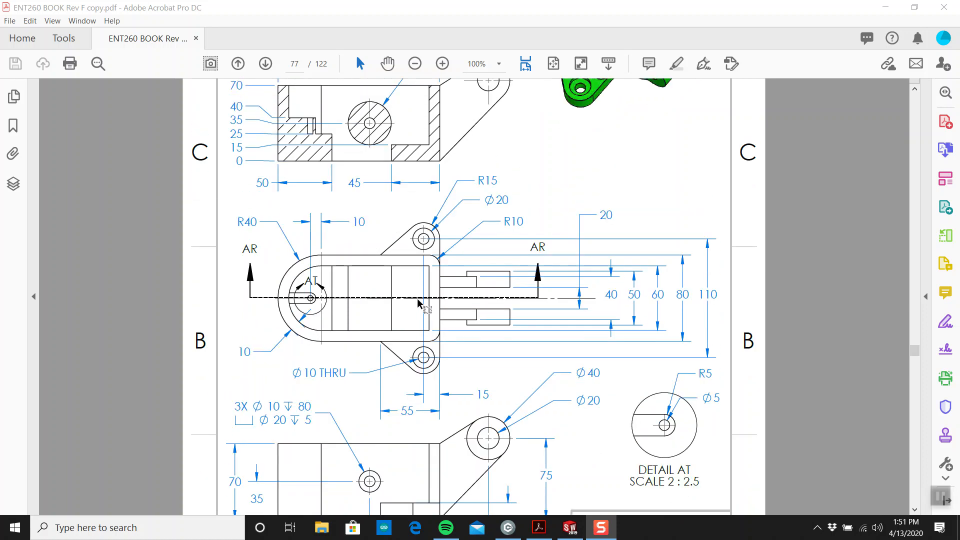
Step: Switch to SOLIDWORKS, create a new part and set its unit system to MMGS
{"action": "left_click", "coordinate": [570, 528]}
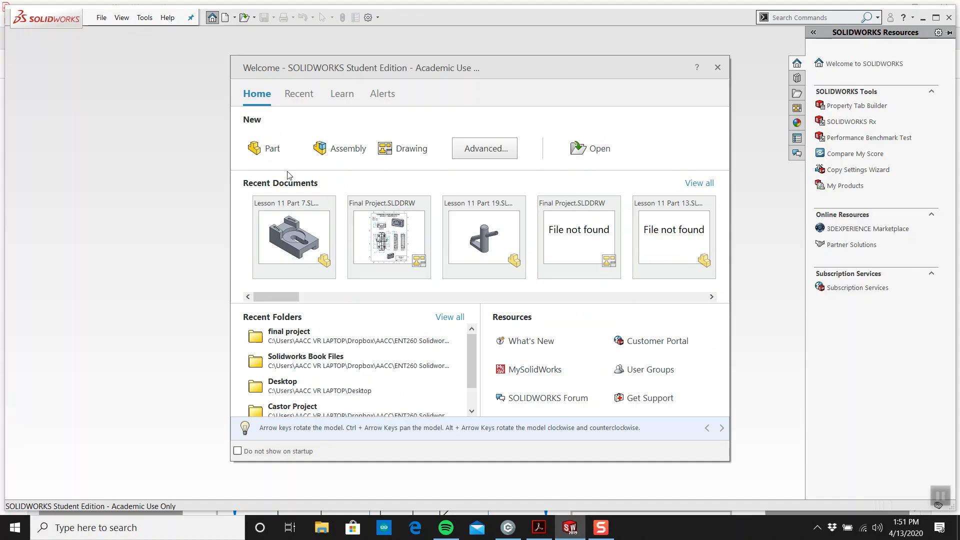
{"action": "left_click", "coordinate": [267, 152]}
{"action": "left_click", "coordinate": [500, 275]}
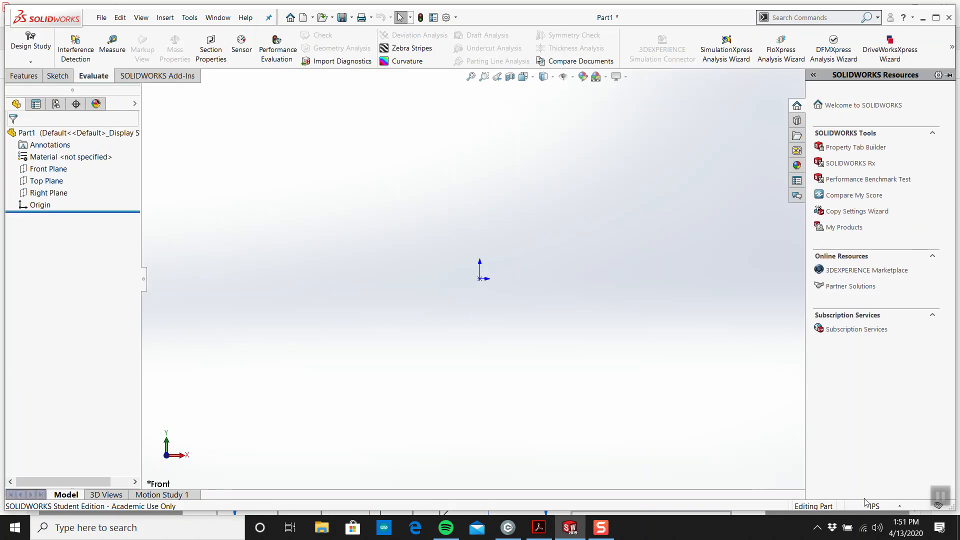
{"action": "left_click", "coordinate": [875, 505]}
{"action": "left_click", "coordinate": [850, 463]}
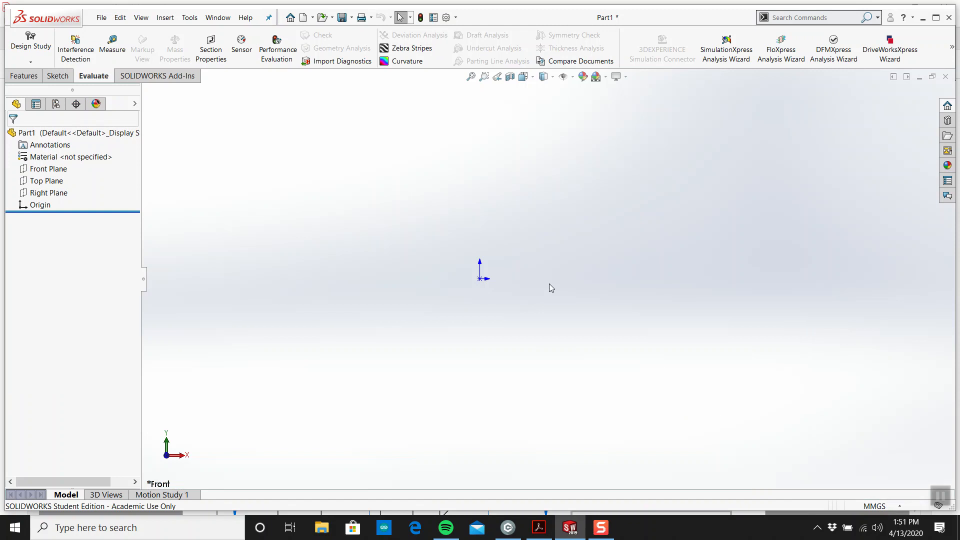
{"action": "scroll", "coordinate": [540, 278], "scroll_direction": "down", "scroll_amount": 2}
Step: After checking the Acrobat drawing, start a Front Plane sketch in SOLIDWORKS and draw a circle about 126 mm in diameter centred on the origin
{"action": "left_click", "coordinate": [538, 527]}
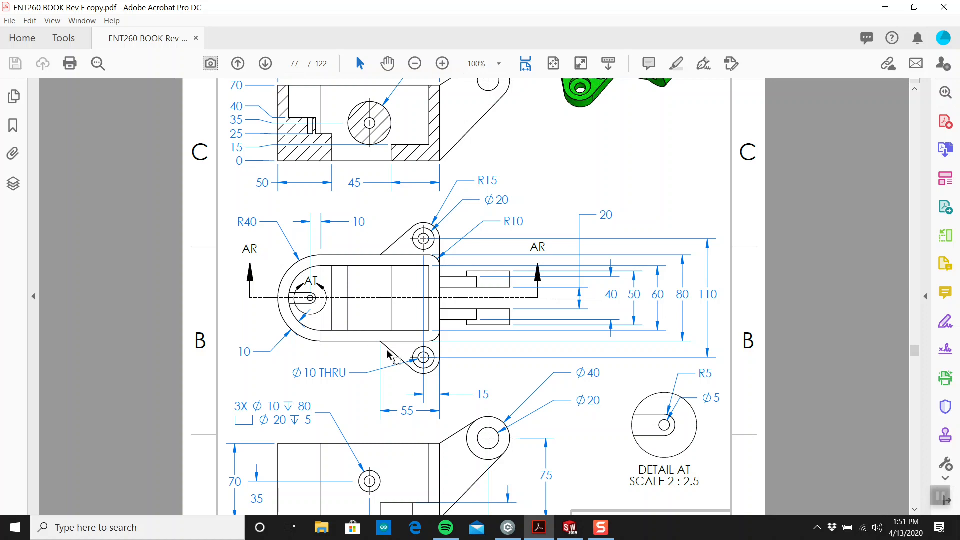
{"action": "left_click", "coordinate": [570, 527]}
{"action": "left_click", "coordinate": [58, 75]}
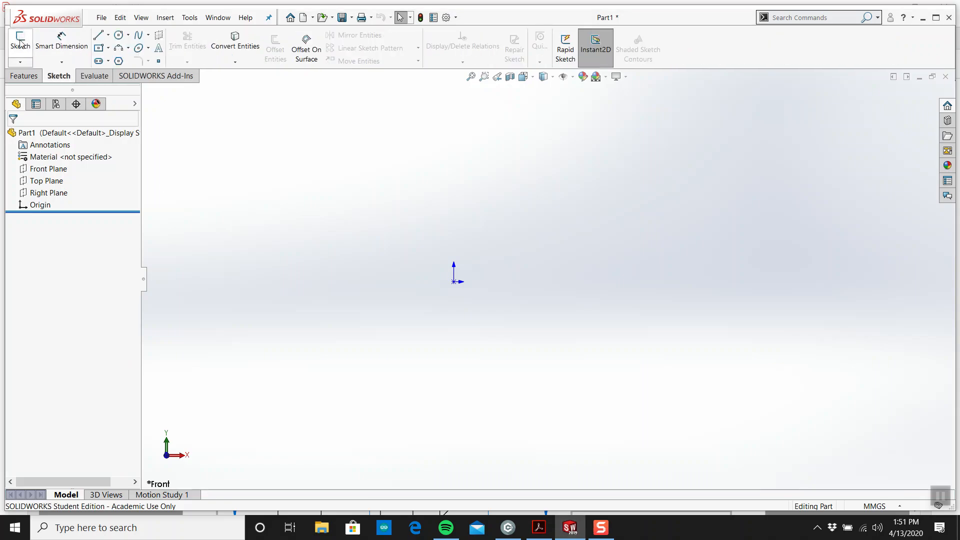
{"action": "left_click", "coordinate": [20, 41]}
{"action": "left_click", "coordinate": [329, 175]}
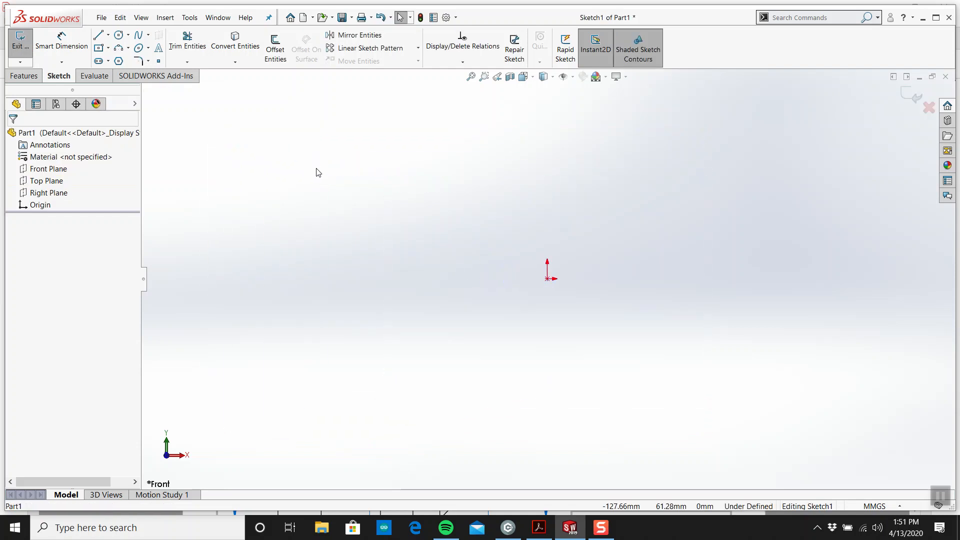
{"action": "left_click", "coordinate": [118, 35]}
{"action": "left_click", "coordinate": [547, 279]}
{"action": "left_click", "coordinate": [549, 392]}
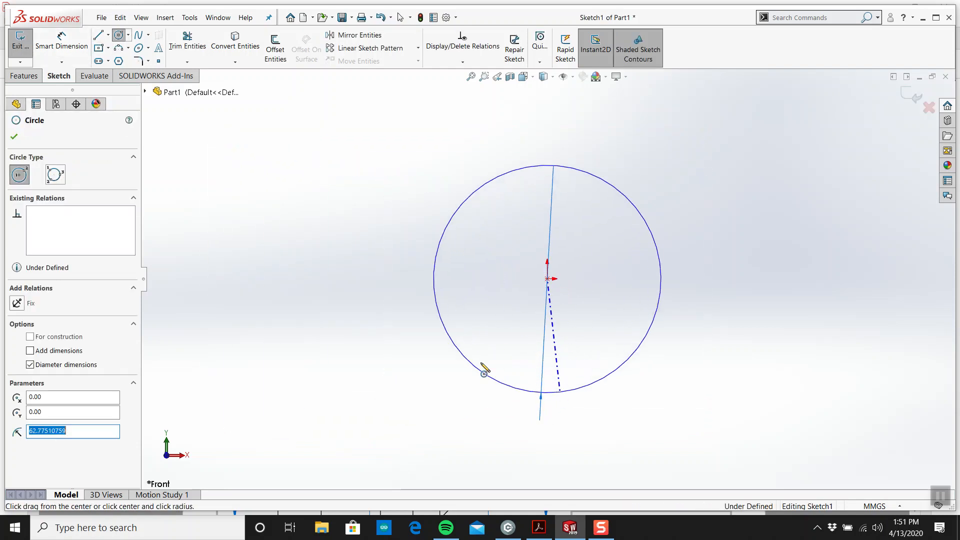
{"action": "key", "text": "Escape"}
Step: Dimension the circle's diameter as 80 mm
{"action": "left_click", "coordinate": [60, 37]}
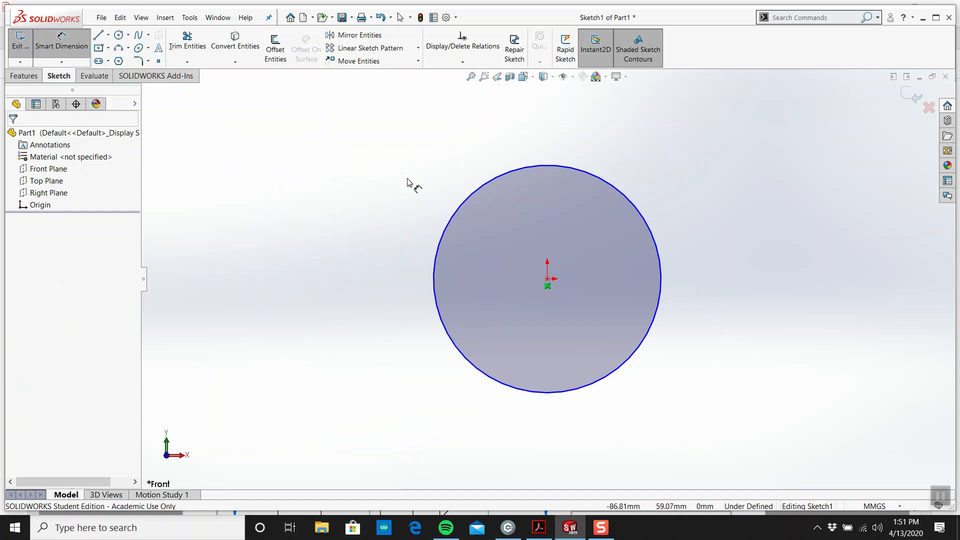
{"action": "left_click", "coordinate": [474, 196]}
{"action": "left_click", "coordinate": [413, 136]}
{"action": "type", "text": "80"}
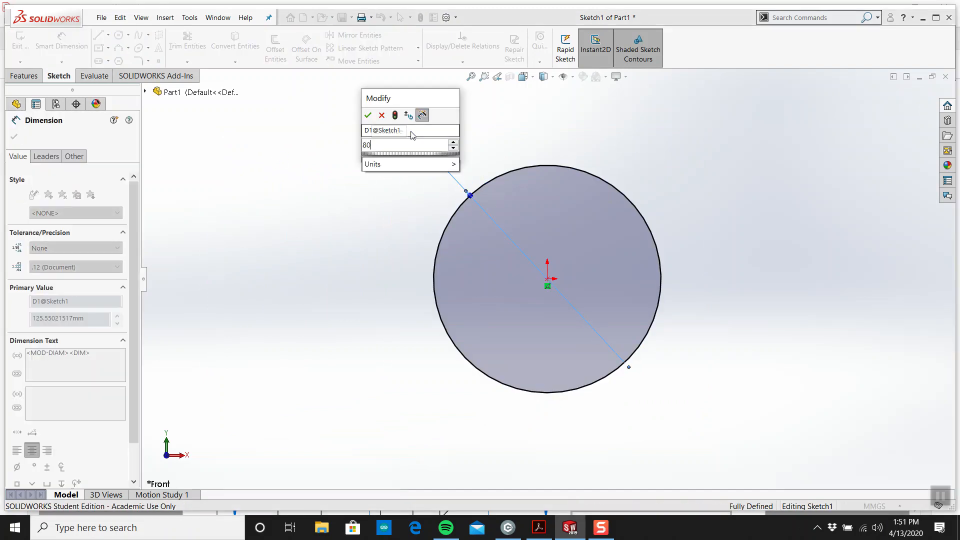
{"action": "key", "text": "Return"}
{"action": "key", "text": "Escape"}
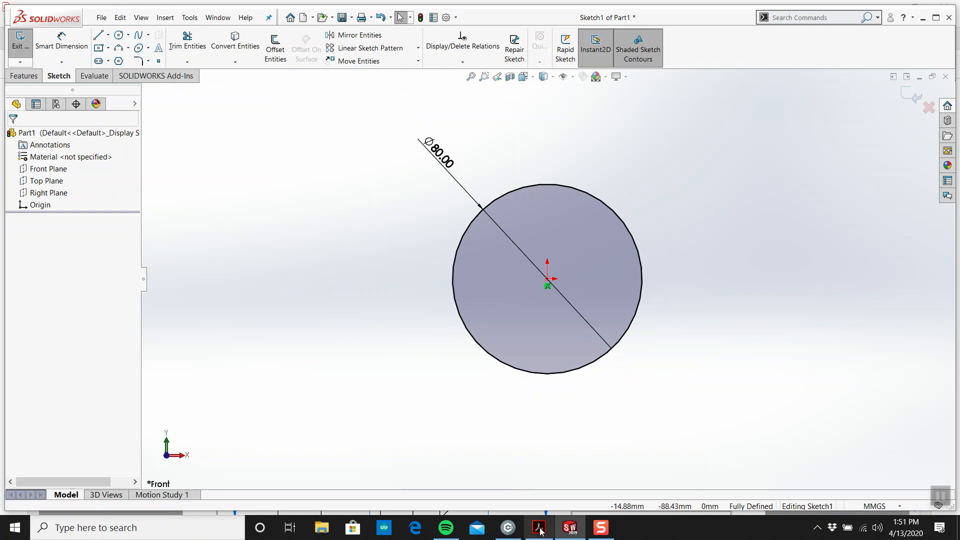
Step: Check the Acrobat drawing and, in SOLIDWORKS, connect the circle's top and bottom points with three lines extending about 100 mm to the right
{"action": "key", "text": "alt+Tab"}
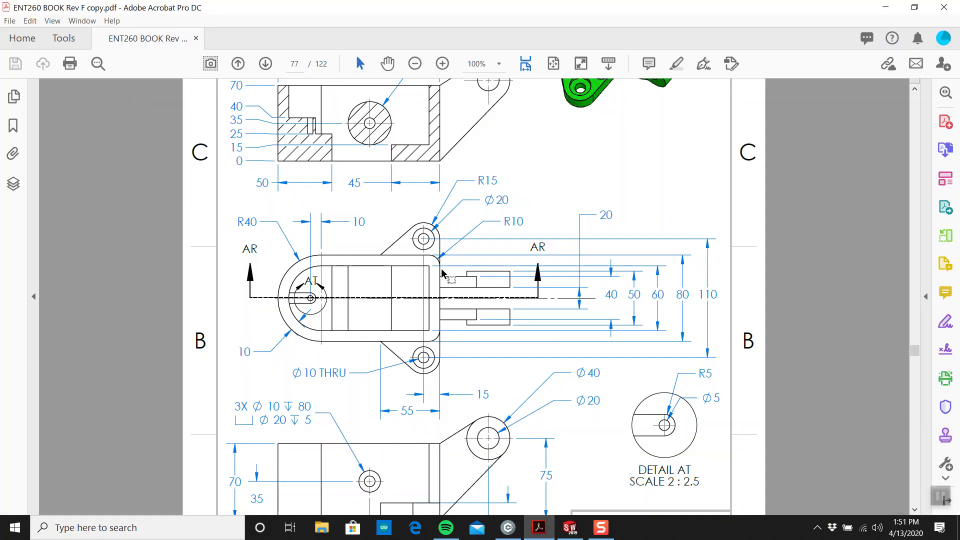
{"action": "scroll", "coordinate": [440, 265], "scroll_direction": "down", "scroll_amount": 1}
{"action": "scroll", "coordinate": [440, 265], "scroll_direction": "down", "scroll_amount": 1}
{"action": "scroll", "coordinate": [440, 265], "scroll_direction": "up", "scroll_amount": 5}
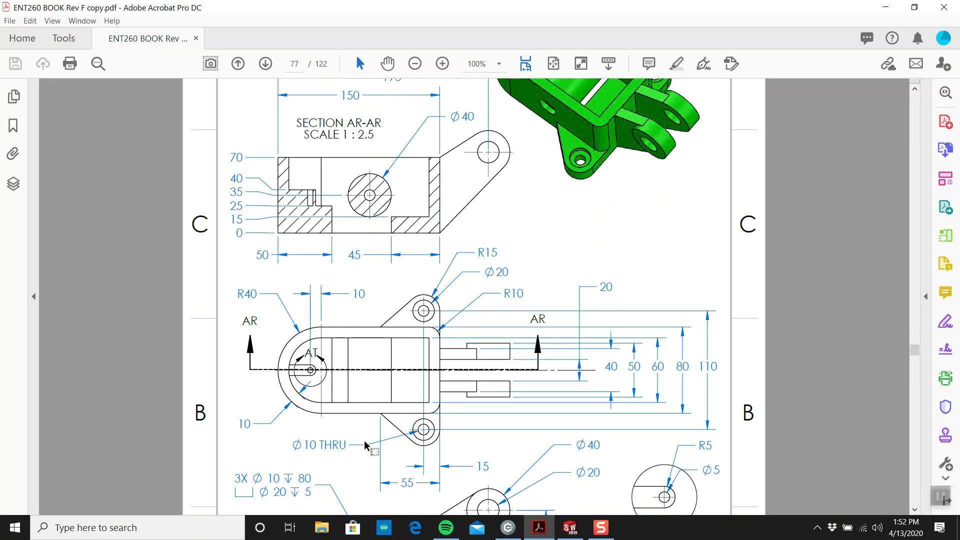
{"action": "mouse_move", "coordinate": [544, 535]}
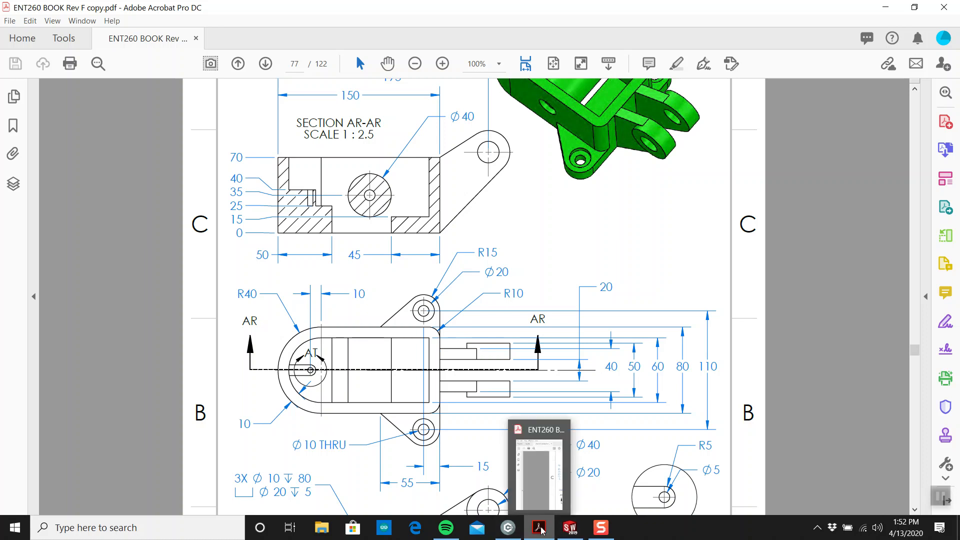
{"action": "left_click", "coordinate": [570, 527]}
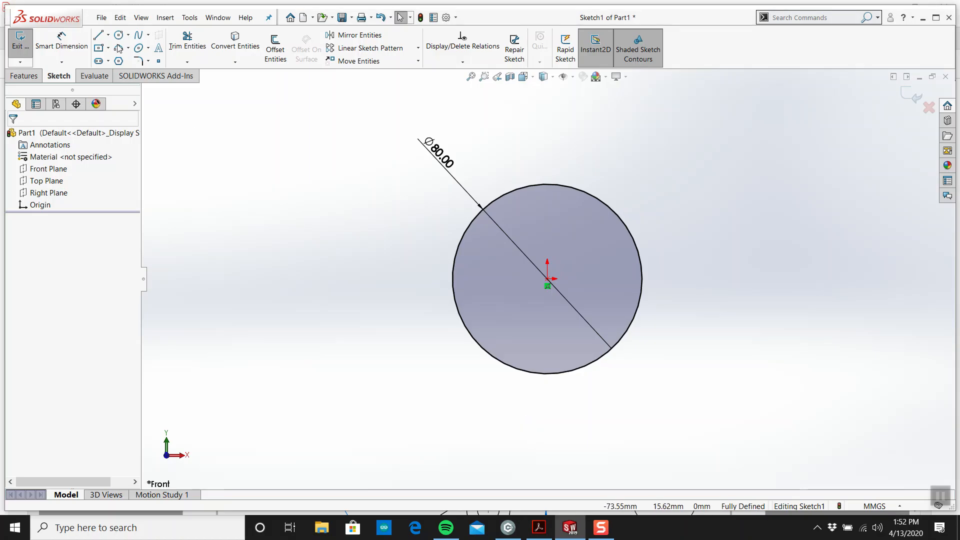
{"action": "left_click", "coordinate": [98, 34]}
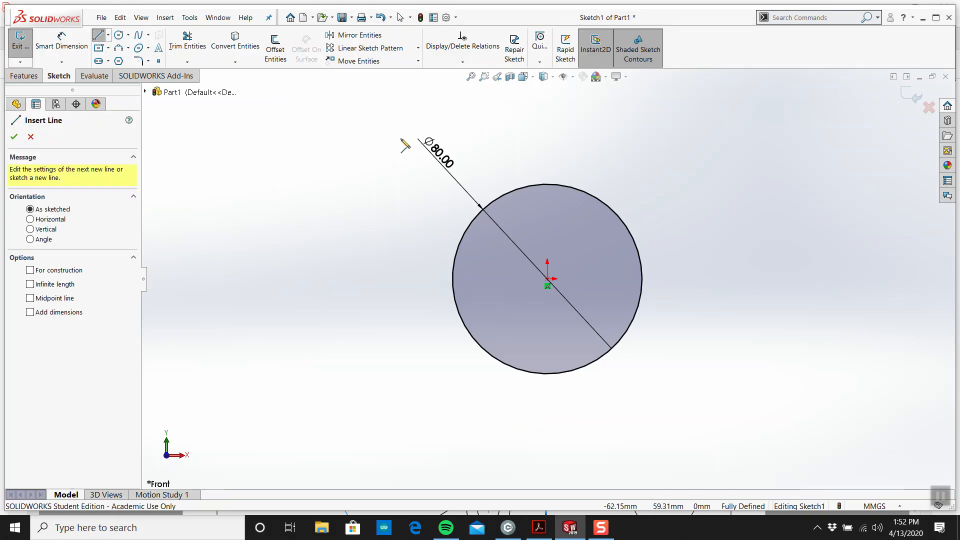
{"action": "left_click", "coordinate": [548, 185]}
{"action": "left_click", "coordinate": [783, 184]}
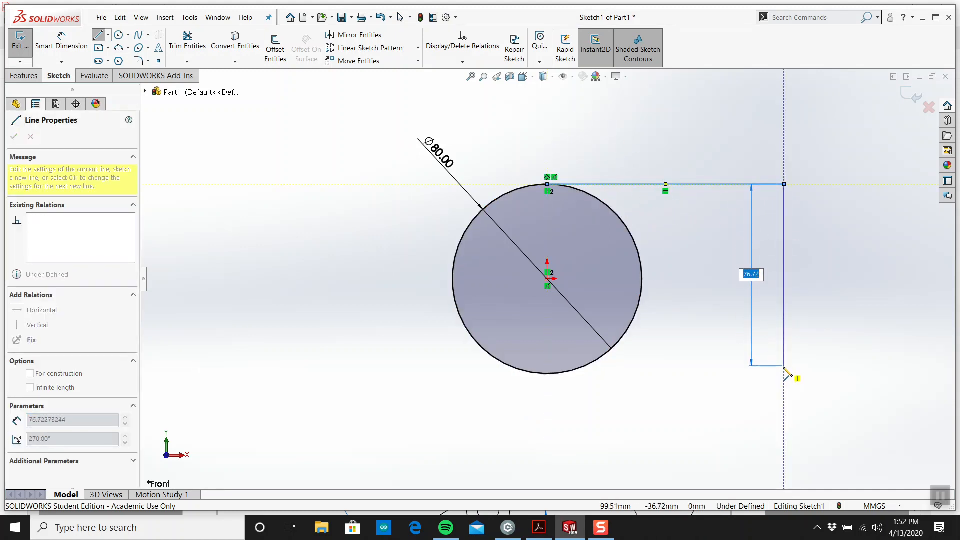
{"action": "left_click", "coordinate": [784, 373]}
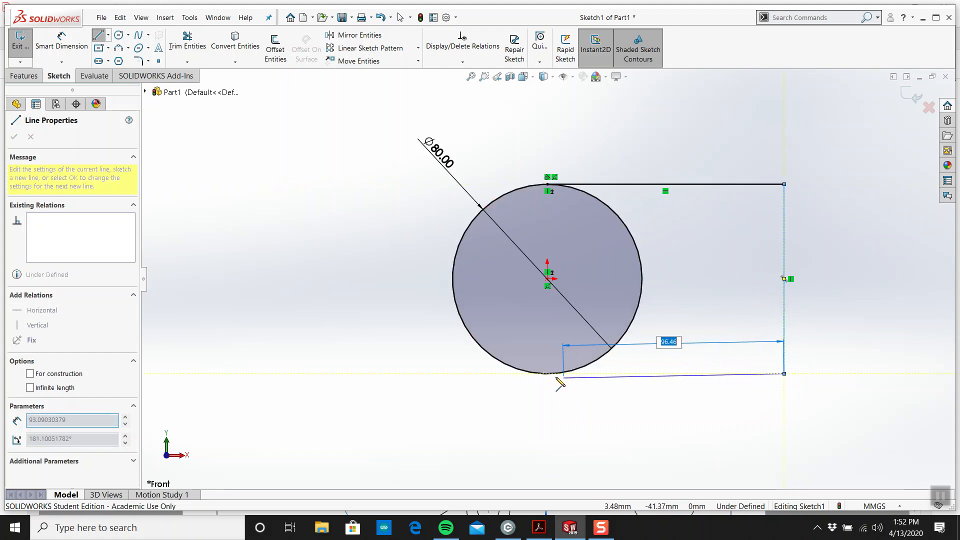
{"action": "left_click", "coordinate": [548, 373]}
{"action": "key", "text": "Escape"}
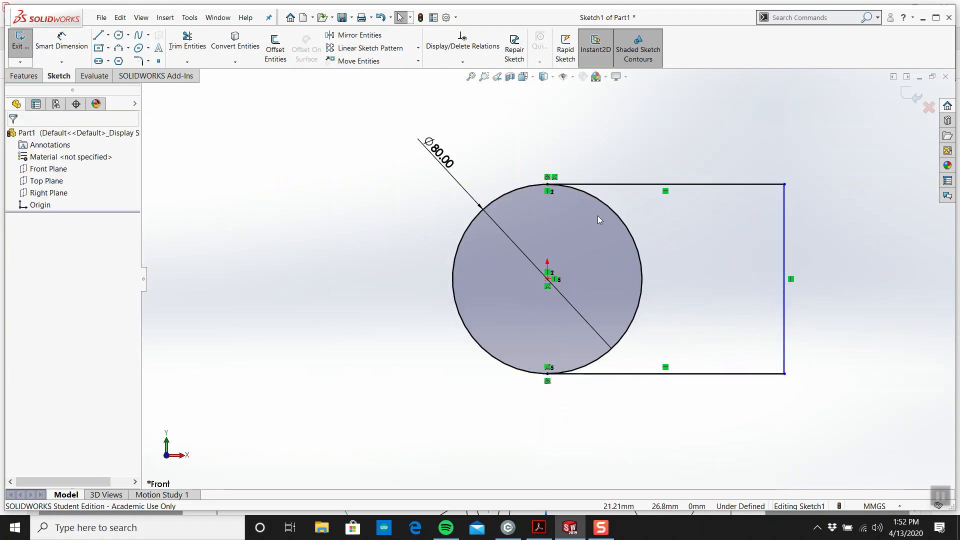
Step: Dimension the profile's overall length from the circle's left edge to the vertical line as 150 mm
{"action": "left_click", "coordinate": [61, 42]}
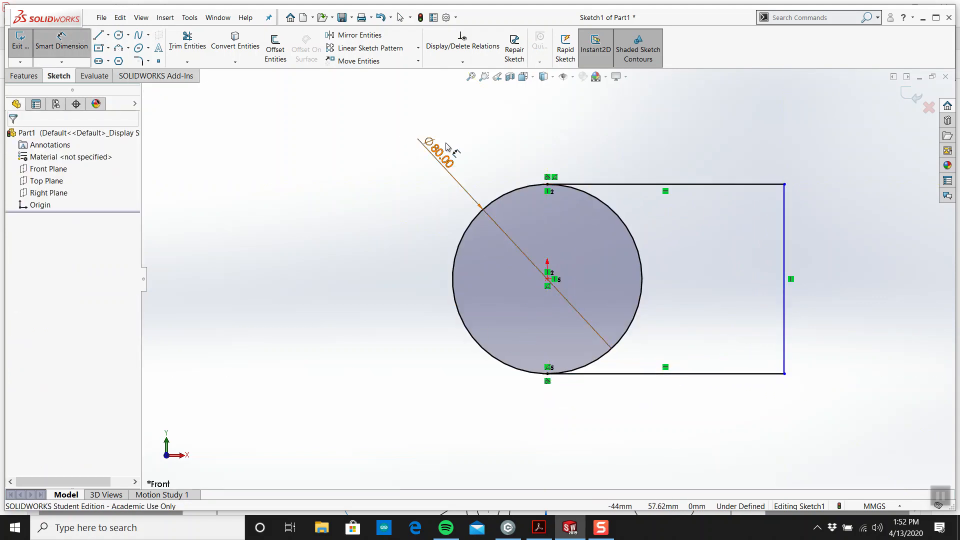
{"action": "left_click", "coordinate": [785, 242]}
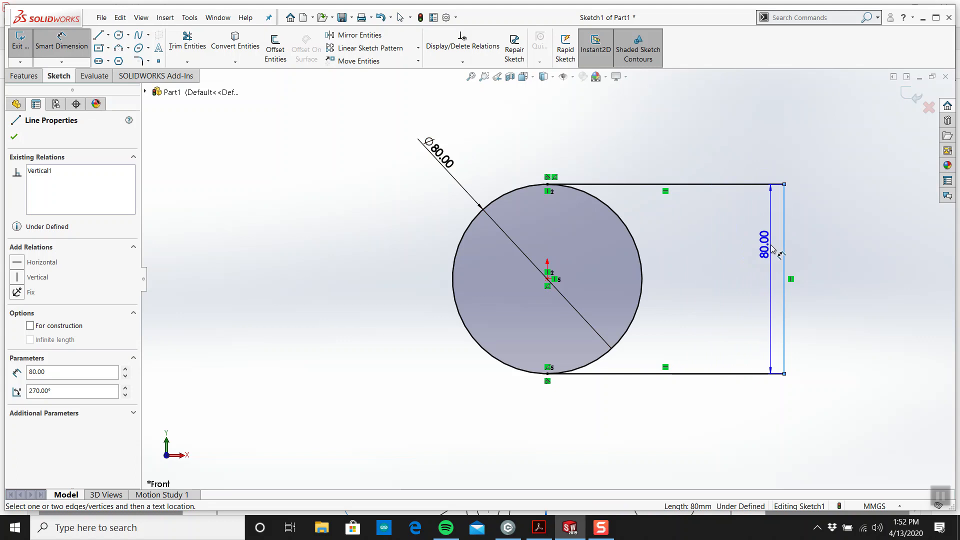
{"action": "left_click", "coordinate": [455, 307]}
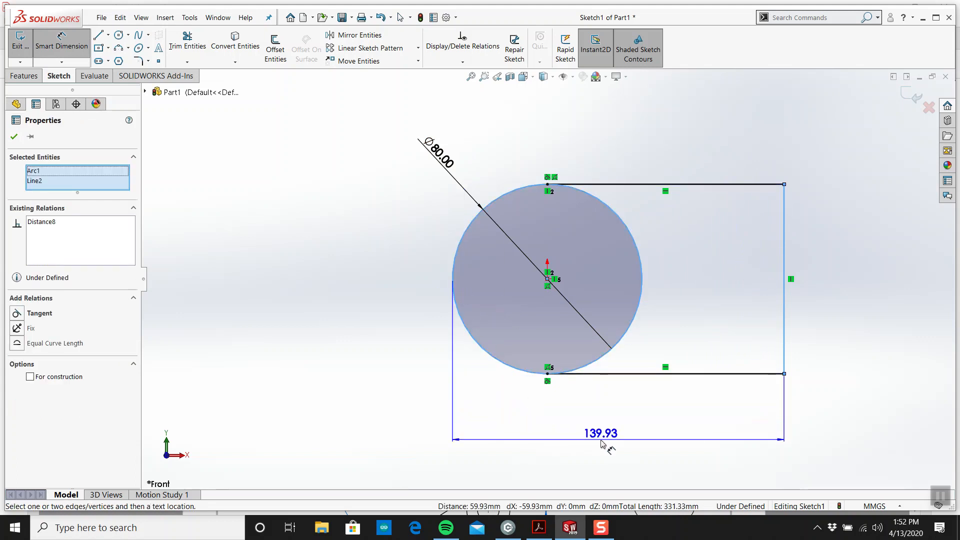
{"action": "left_click", "coordinate": [602, 443]}
{"action": "type", "text": "150"}
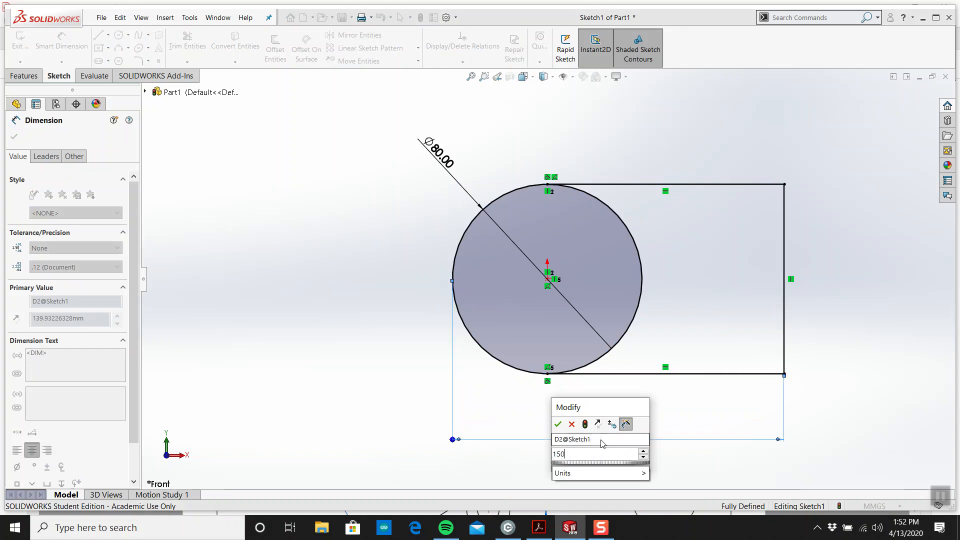
{"action": "key", "text": "Return"}
{"action": "key", "text": "Escape"}
{"action": "scroll", "coordinate": [575, 375], "scroll_direction": "up", "scroll_amount": 2}
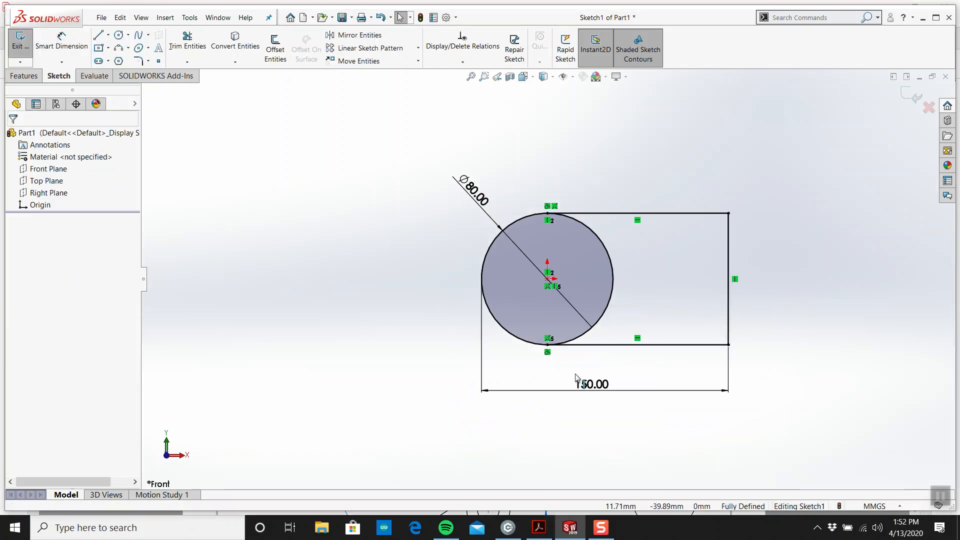
Step: Trim the circle's right half out of the profile and check the result against the Acrobat drawing before returning to SOLIDWORKS
{"action": "left_click", "coordinate": [187, 40]}
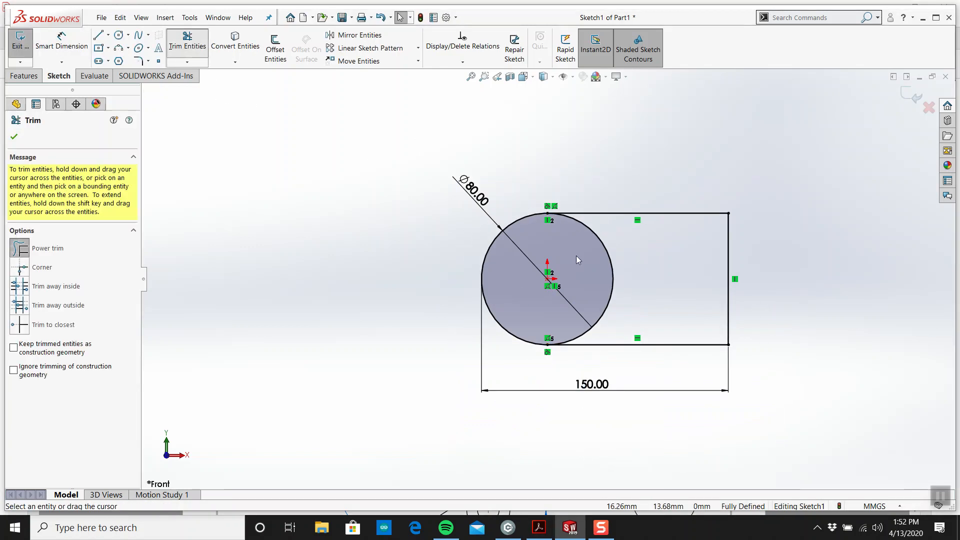
{"action": "left_click_drag", "start_coordinate": [610, 239], "coordinate": [597, 247]}
{"action": "key", "text": "Escape"}
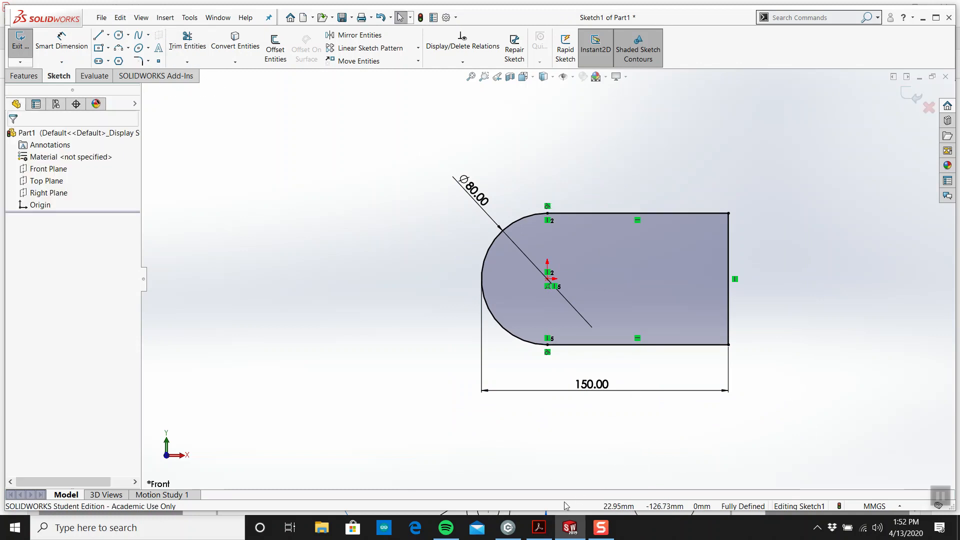
{"action": "left_click", "coordinate": [539, 527]}
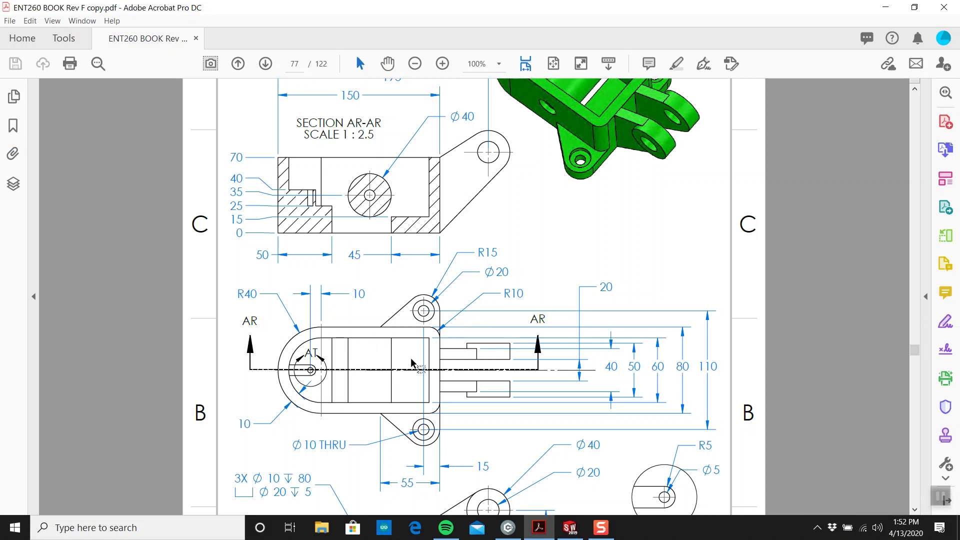
{"action": "left_click", "coordinate": [567, 527]}
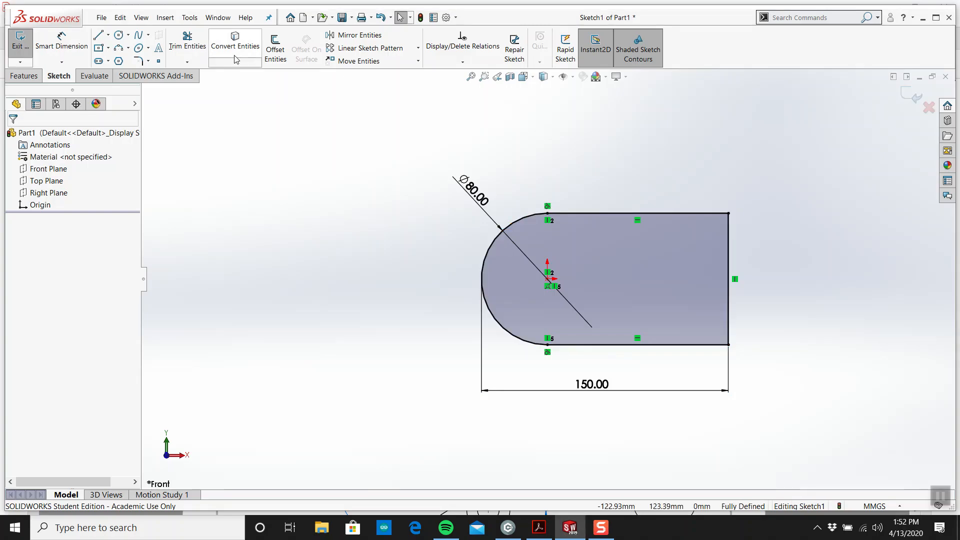
Step: Offset the whole profile chain inward by 10 mm to form the wall's inner outline
{"action": "left_click", "coordinate": [276, 50]}
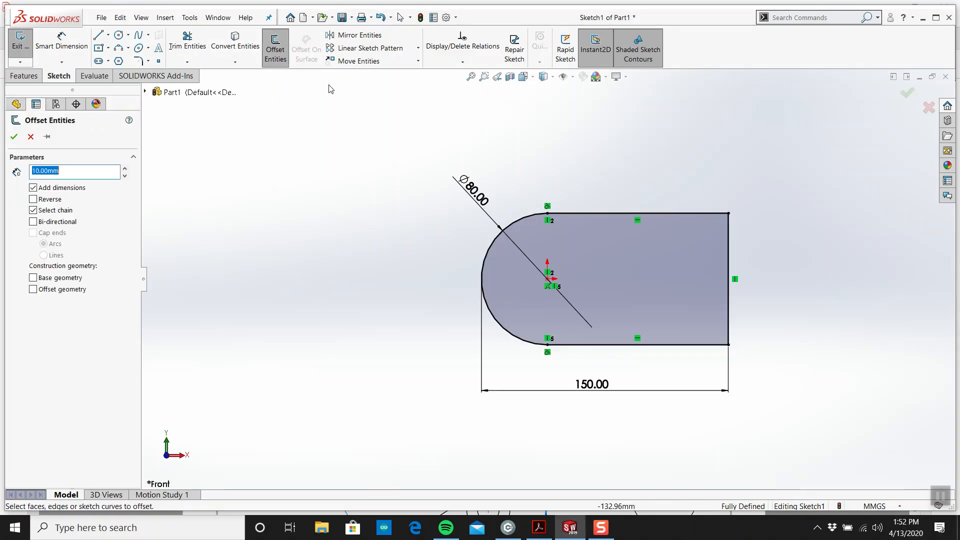
{"action": "left_click", "coordinate": [537, 215]}
{"action": "left_click", "coordinate": [56, 199]}
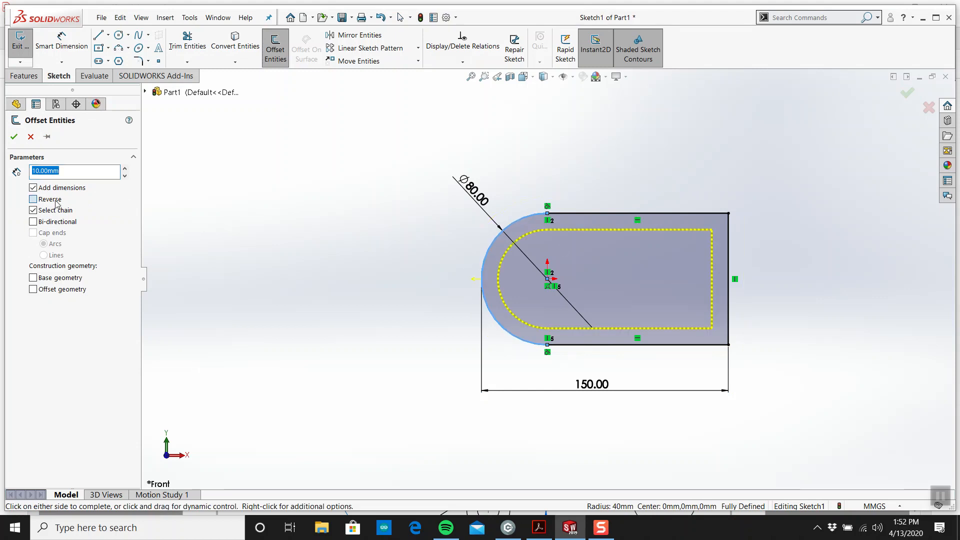
{"action": "left_click", "coordinate": [11, 137]}
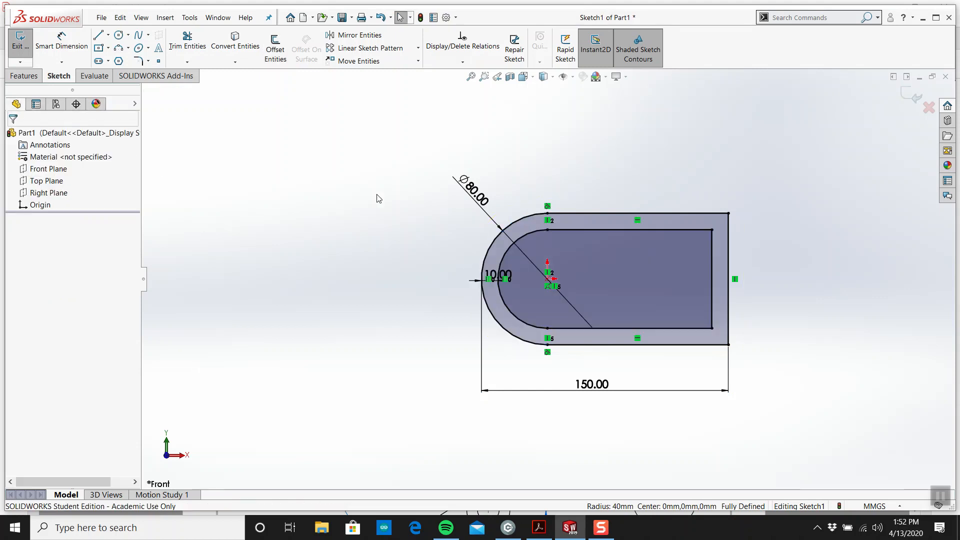
Step: Check the corner radius in the Acrobat drawing and, in SOLIDWORKS, fillet the profile's two outer right corners with a 10 mm radius
{"action": "left_click", "coordinate": [539, 528]}
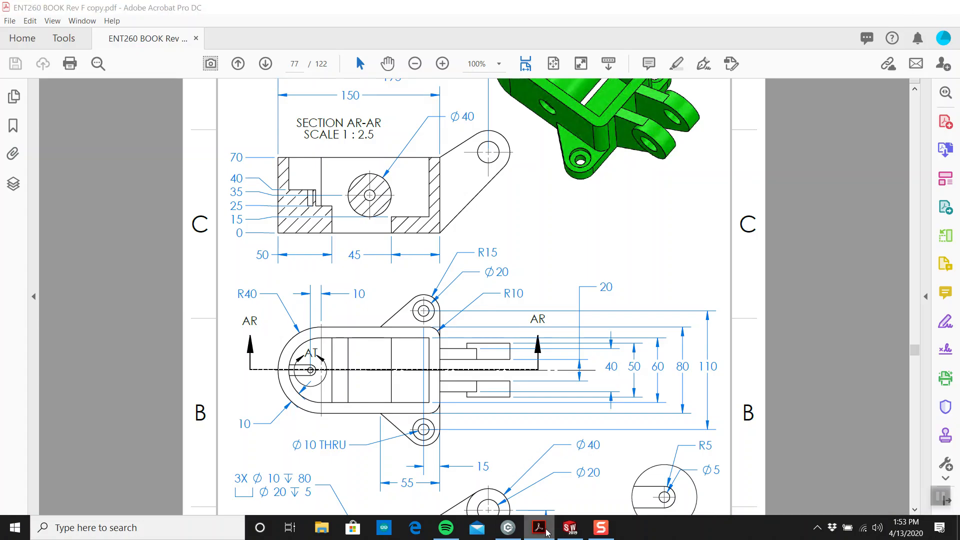
{"action": "left_click", "coordinate": [547, 531]}
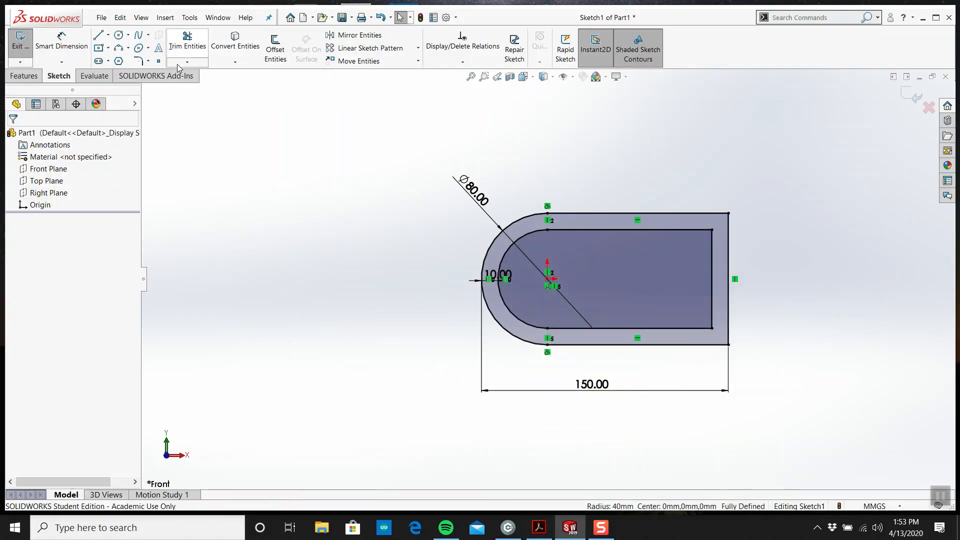
{"action": "left_click", "coordinate": [539, 527]}
{"action": "double_click", "coordinate": [504, 294]}
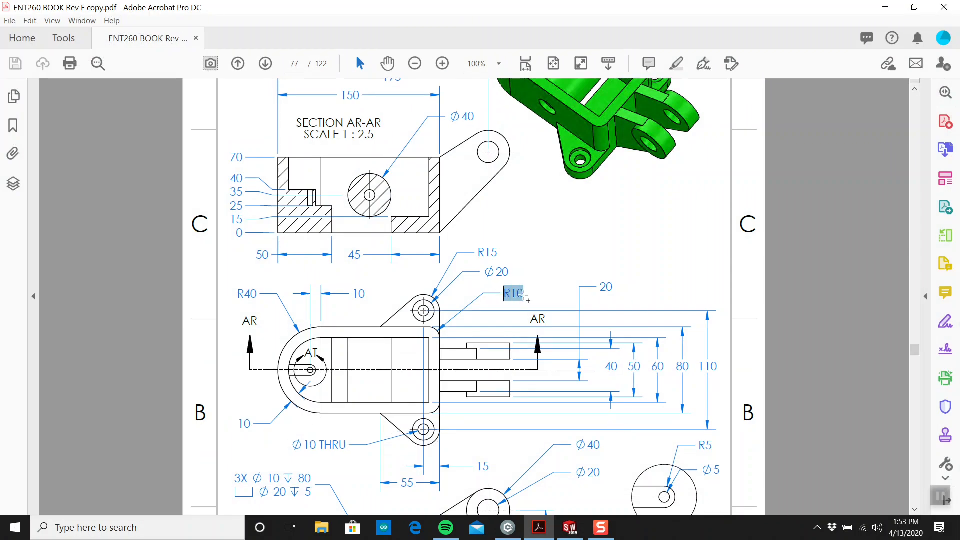
{"action": "left_click", "coordinate": [569, 527]}
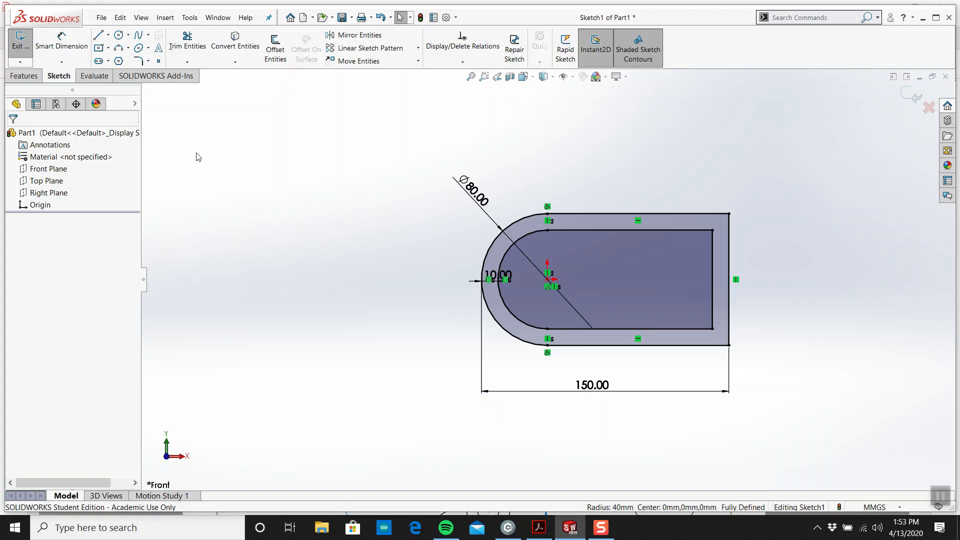
{"action": "left_click", "coordinate": [140, 61]}
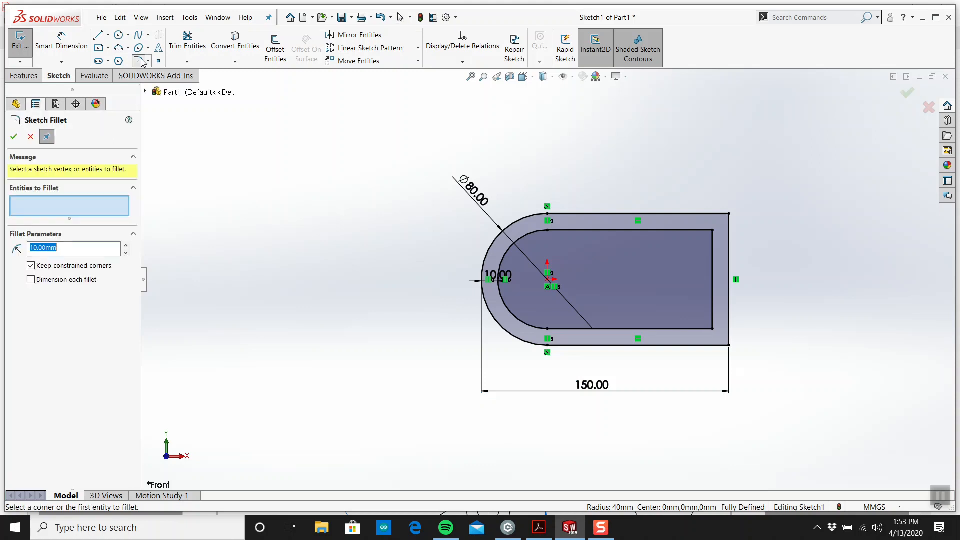
{"action": "left_click", "coordinate": [729, 215]}
{"action": "left_click", "coordinate": [730, 345]}
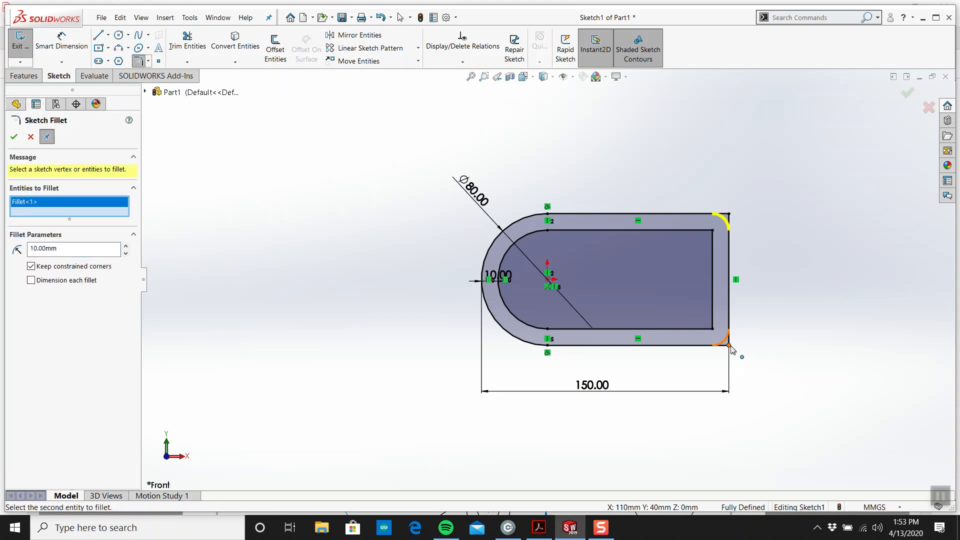
{"action": "left_click", "coordinate": [17, 141]}
{"action": "key", "text": "Escape"}
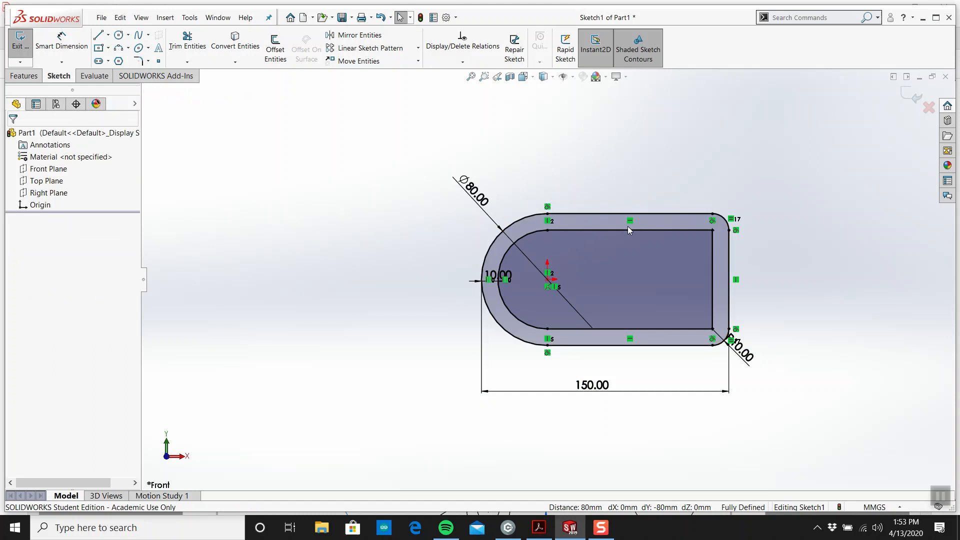
Step: Check the body height in the Acrobat drawing and, in SOLIDWORKS, extrude the wall profile 70 mm
{"action": "scroll", "coordinate": [690, 252], "scroll_direction": "up", "scroll_amount": 1}
{"action": "scroll", "coordinate": [690, 251], "scroll_direction": "down", "scroll_amount": 3}
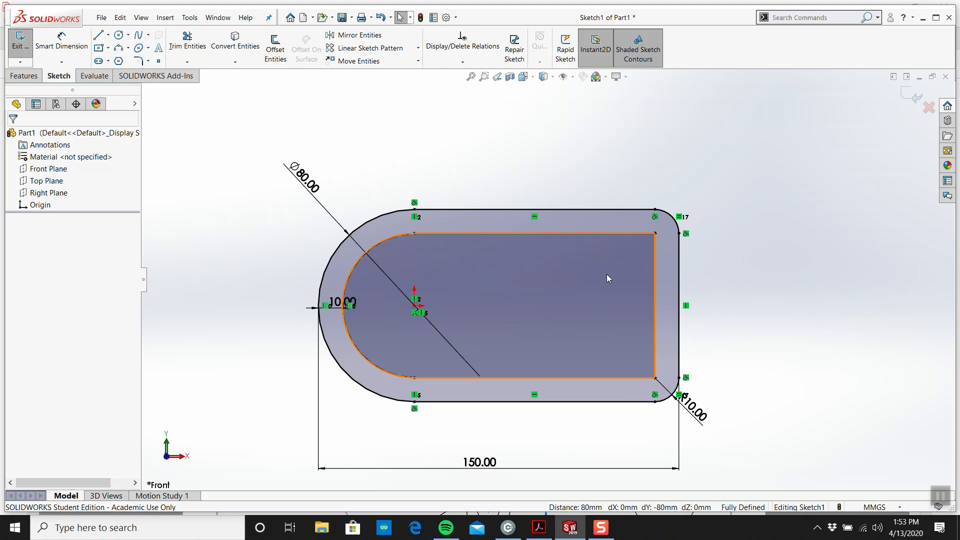
{"action": "left_click", "coordinate": [544, 528]}
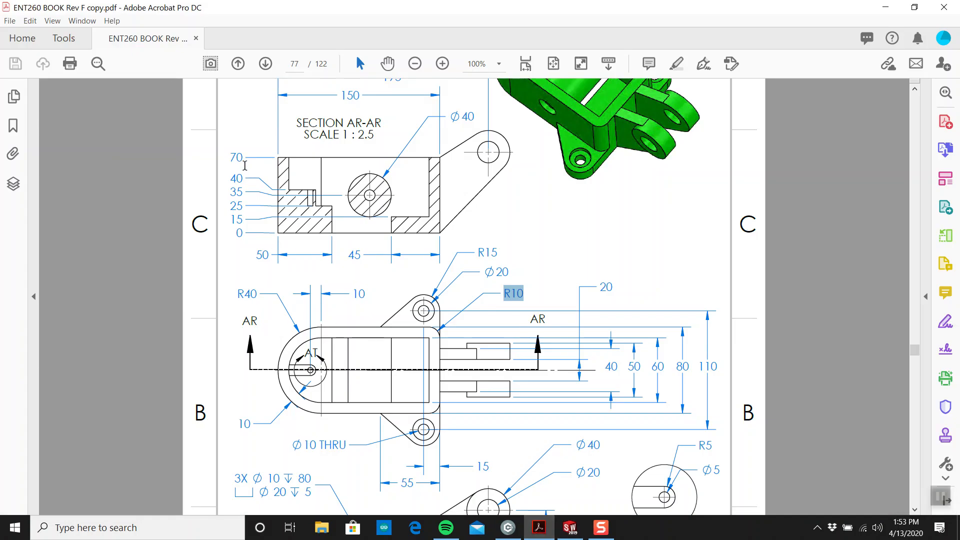
{"action": "left_click", "coordinate": [561, 529]}
{"action": "mouse_move", "coordinate": [492, 288]}
{"action": "middle_mouse_down"}
{"action": "mouse_move", "coordinate": [527, 143]}
{"action": "mouse_move", "coordinate": [508, 191]}
{"action": "mouse_move", "coordinate": [518, 187]}
{"action": "middle_mouse_up"}
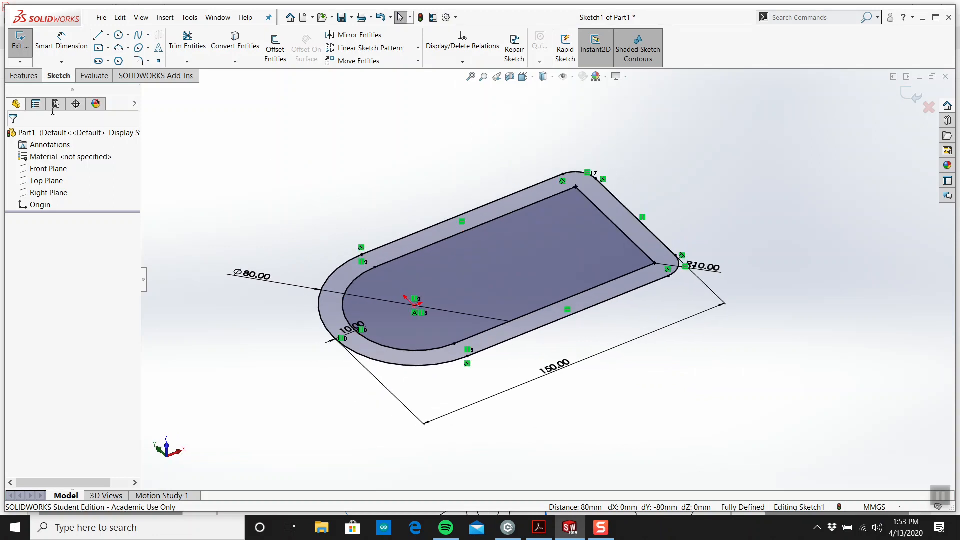
{"action": "left_click", "coordinate": [21, 50]}
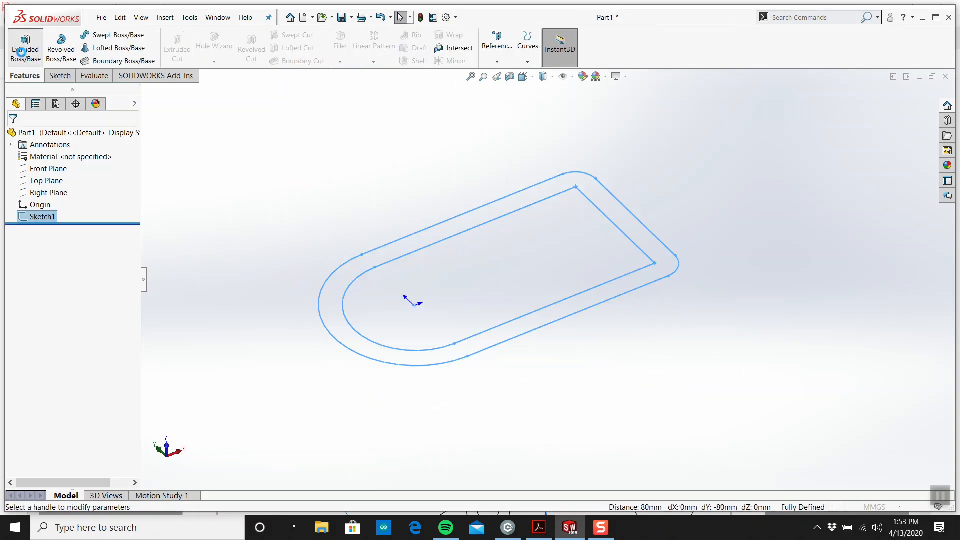
{"action": "left_click", "coordinate": [21, 52]}
{"action": "type", "text": "70"}
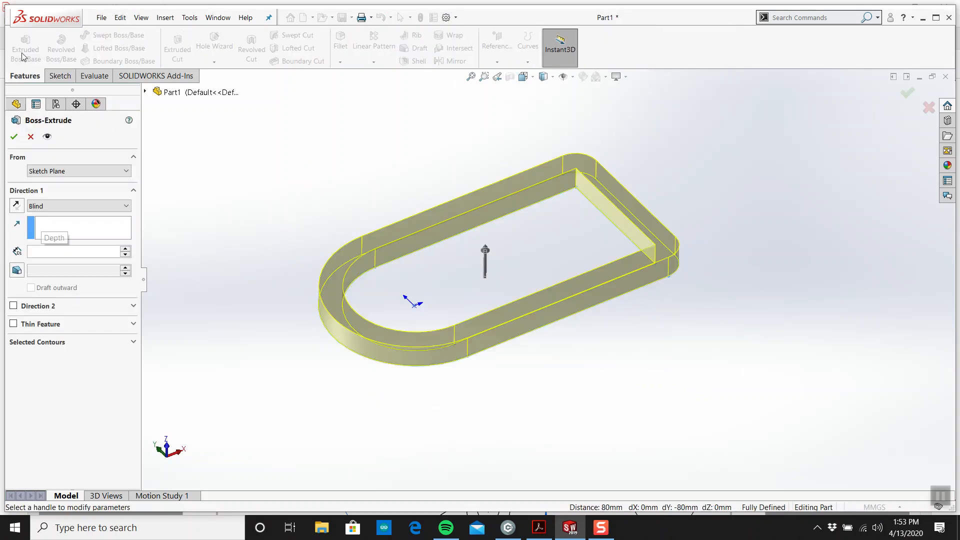
{"action": "key", "text": "Return"}
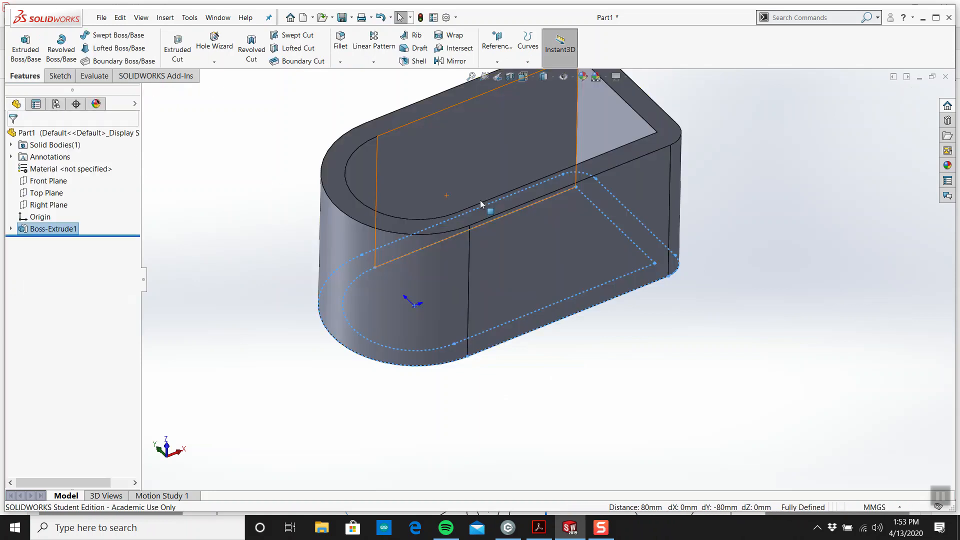
Step: Inspect the extruded body and examine the side lugs in the Acrobat drawing before returning to SOLIDWORKS
{"action": "middle_click_drag", "start_coordinate": [521, 213], "coordinate": [487, 226]}
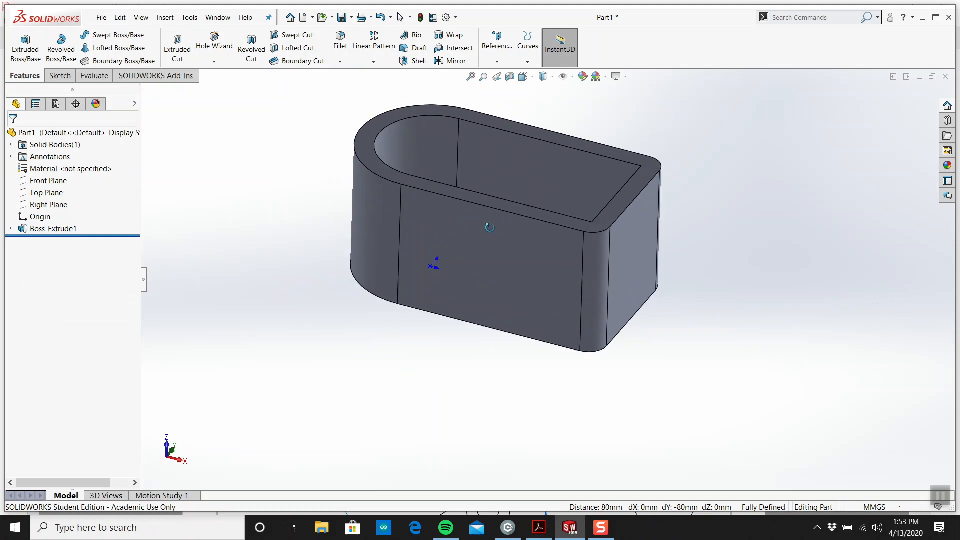
{"action": "scroll", "coordinate": [490, 228], "scroll_direction": "up", "scroll_amount": 4}
{"action": "scroll", "coordinate": [526, 185], "scroll_direction": "down", "scroll_amount": 3}
{"action": "middle_click_drag", "start_coordinate": [526, 186], "coordinate": [526, 216]}
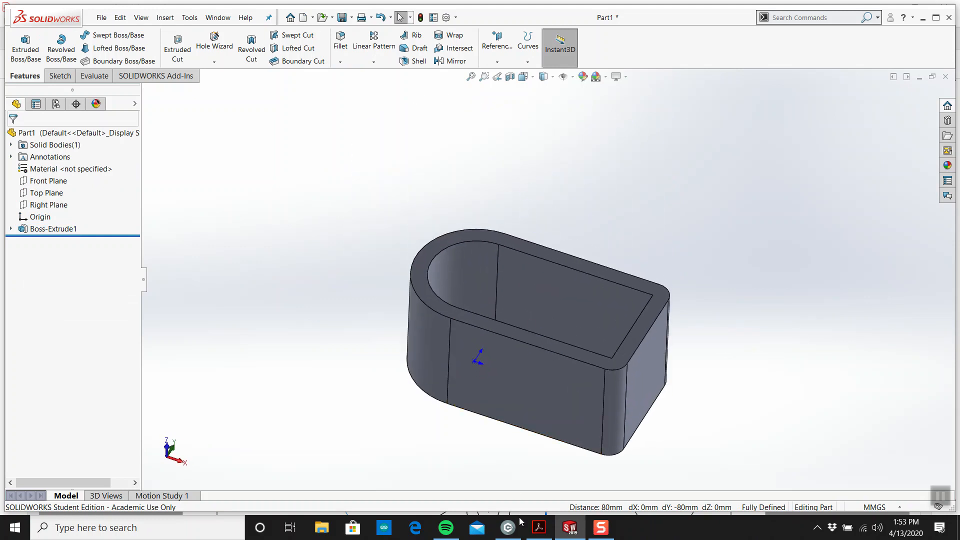
{"action": "left_click", "coordinate": [539, 528]}
{"action": "scroll", "coordinate": [417, 257], "scroll_direction": "up", "scroll_amount": 5}
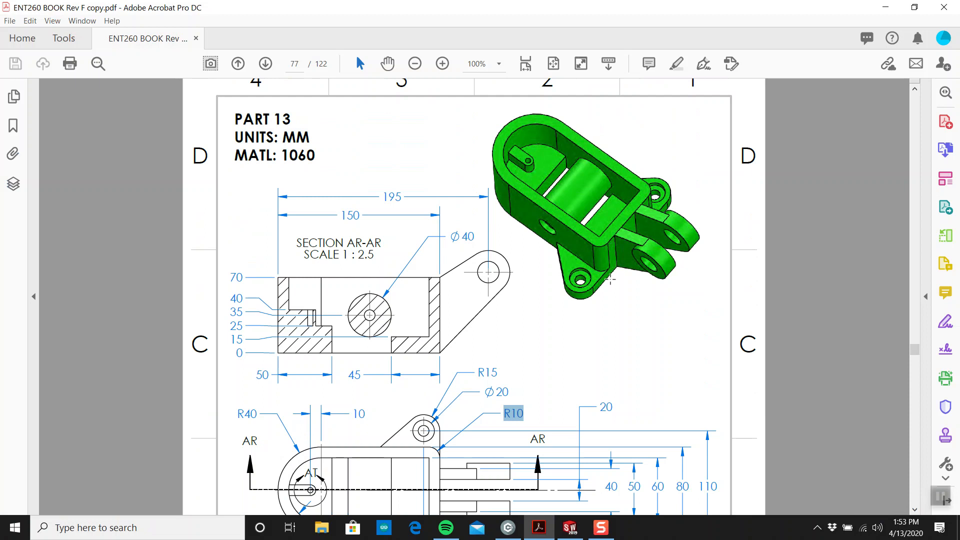
{"action": "scroll", "coordinate": [605, 278], "scroll_direction": "down", "scroll_amount": 2}
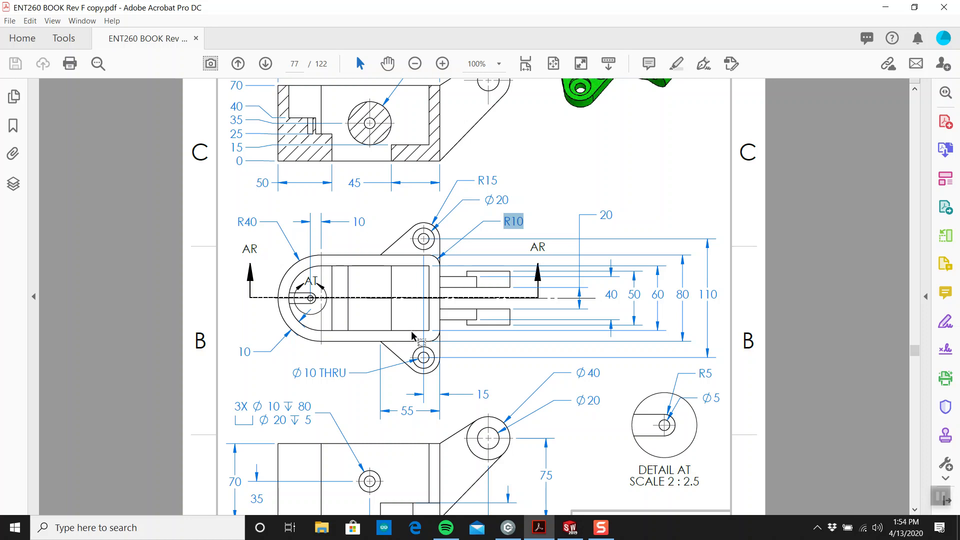
{"action": "left_click", "coordinate": [570, 527]}
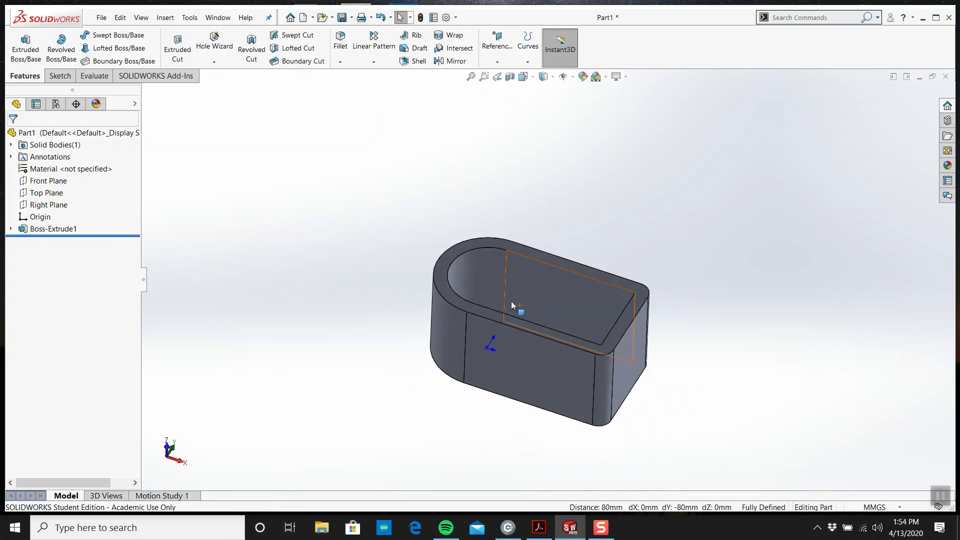
Step: Start a new sketch on the bottom rim face of the extruded body
{"action": "left_click", "coordinate": [64, 76]}
{"action": "middle_click_drag", "start_coordinate": [503, 308], "coordinate": [534, 147]}
{"action": "middle_click_drag", "start_coordinate": [626, 395], "coordinate": [628, 371]}
{"action": "scroll", "coordinate": [628, 371], "scroll_direction": "down", "scroll_amount": 4}
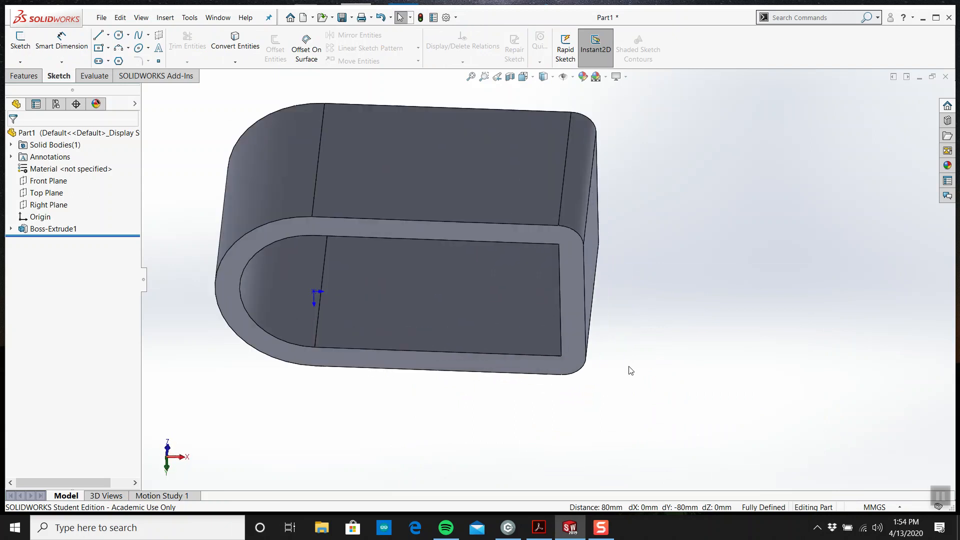
{"action": "left_click", "coordinate": [560, 306]}
{"action": "scroll", "coordinate": [586, 331], "scroll_direction": "up", "scroll_amount": 3}
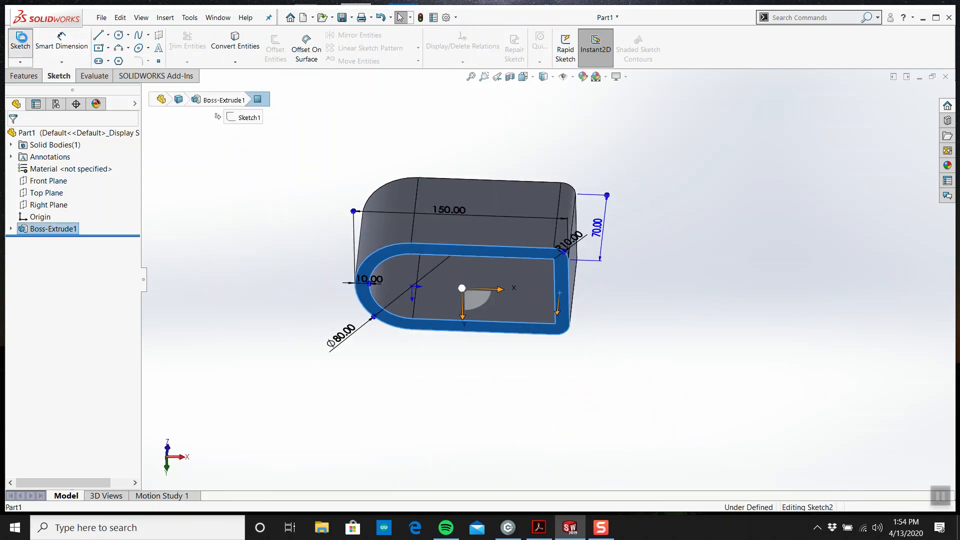
{"action": "left_click", "coordinate": [20, 43]}
Step: Orient the sketch to the Front view and convert the rim face's outer outline into sketch entities
{"action": "key", "text": "space"}
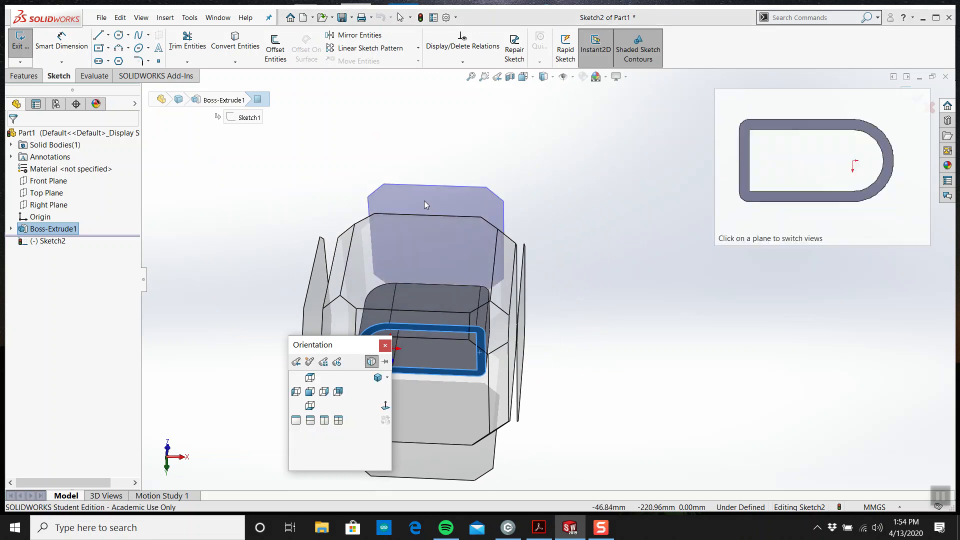
{"action": "left_click", "coordinate": [424, 200]}
{"action": "scroll", "coordinate": [469, 230], "scroll_direction": "up", "scroll_amount": 7}
{"action": "middle_click_drag", "start_coordinate": [550, 274], "coordinate": [575, 230]}
{"action": "key", "text": "space"}
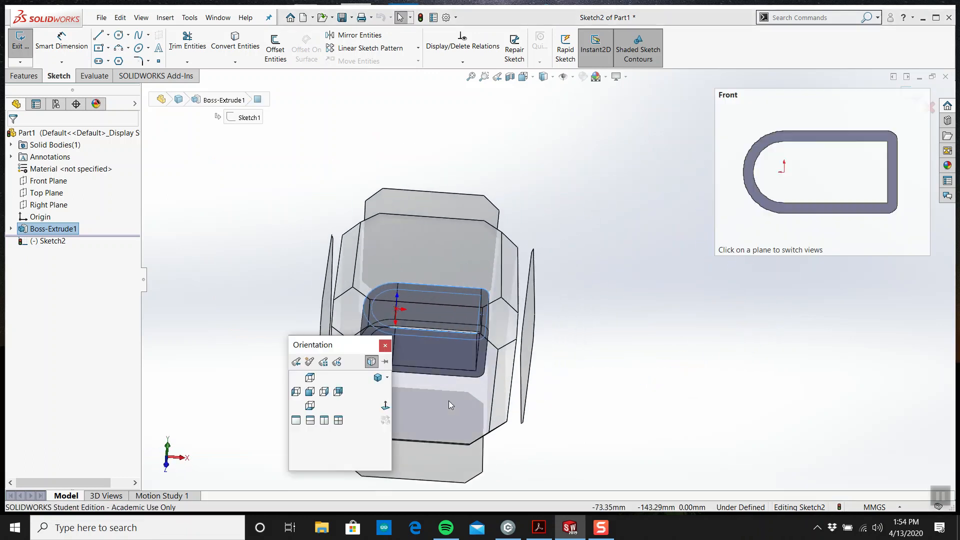
{"action": "left_click", "coordinate": [449, 401]}
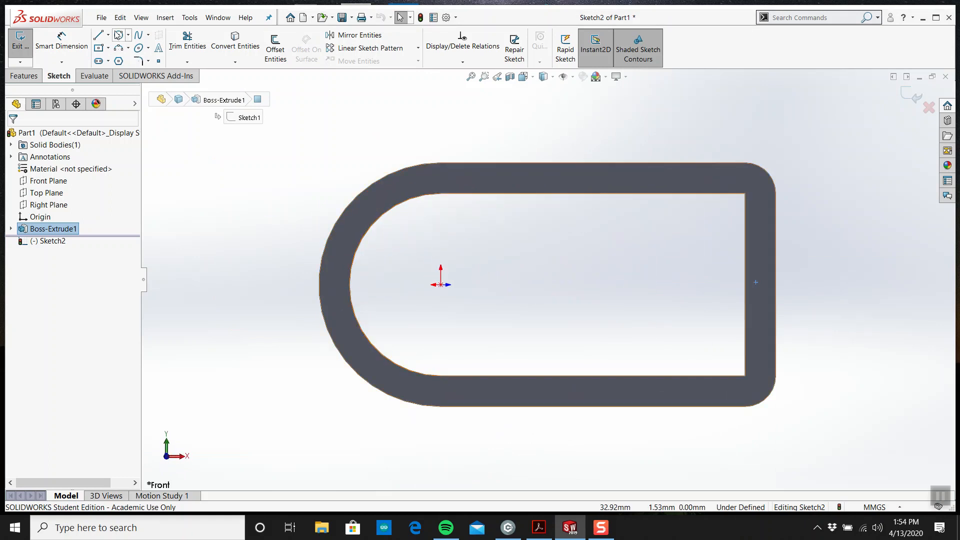
{"action": "left_click", "coordinate": [96, 36]}
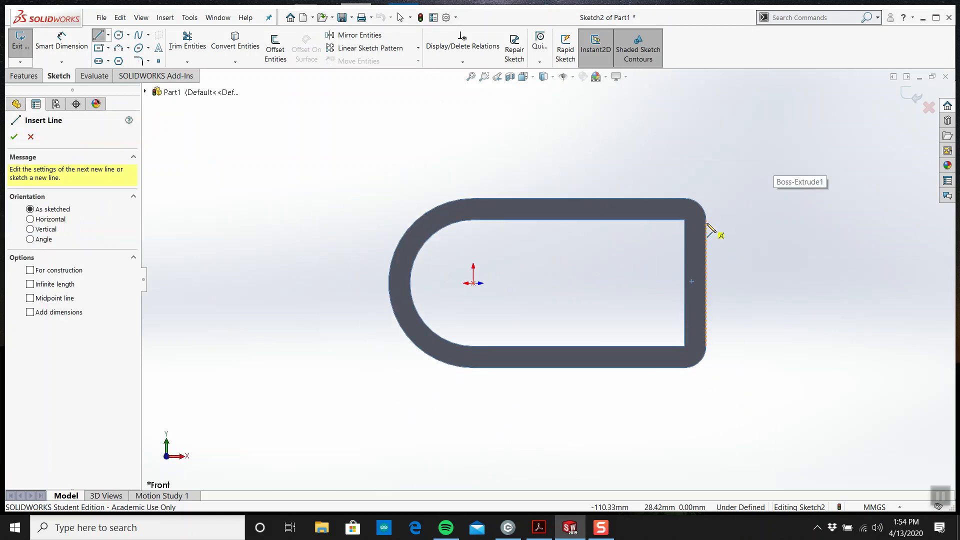
{"action": "key", "text": "Escape"}
{"action": "left_click", "coordinate": [638, 210]}
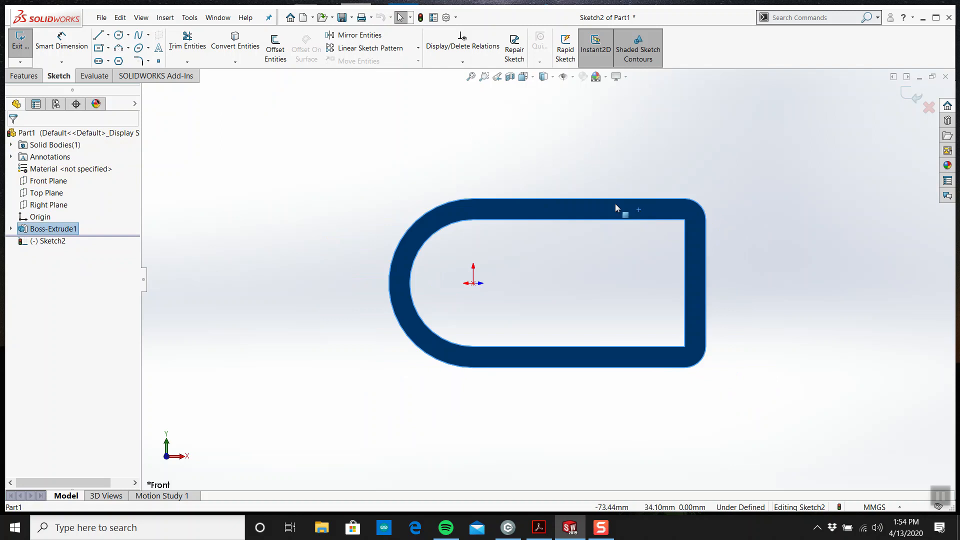
{"action": "left_click", "coordinate": [235, 41]}
Step: Sketch the upper lug's vertical line up from the upper right fillet's end and a slanted line back to the upper edge
{"action": "left_click", "coordinate": [99, 36]}
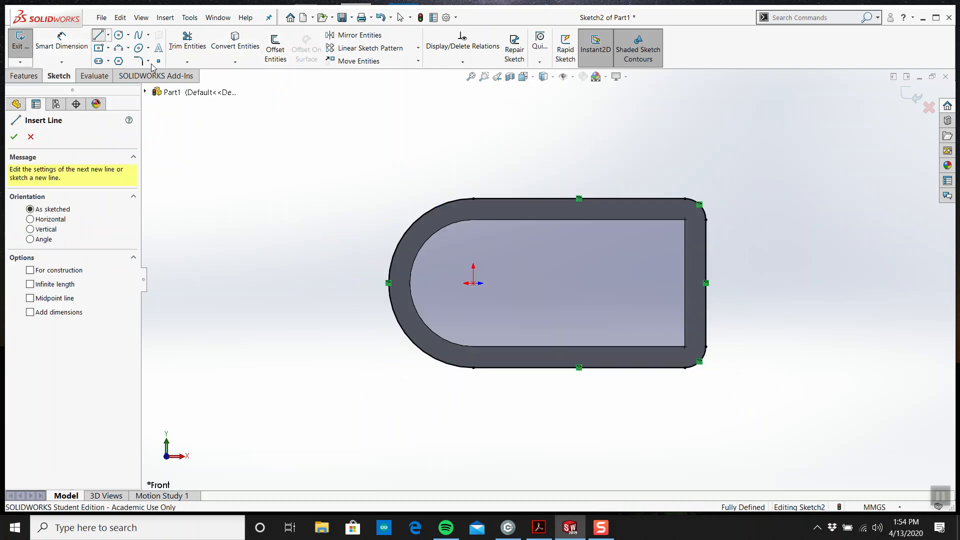
{"action": "left_click", "coordinate": [706, 220]}
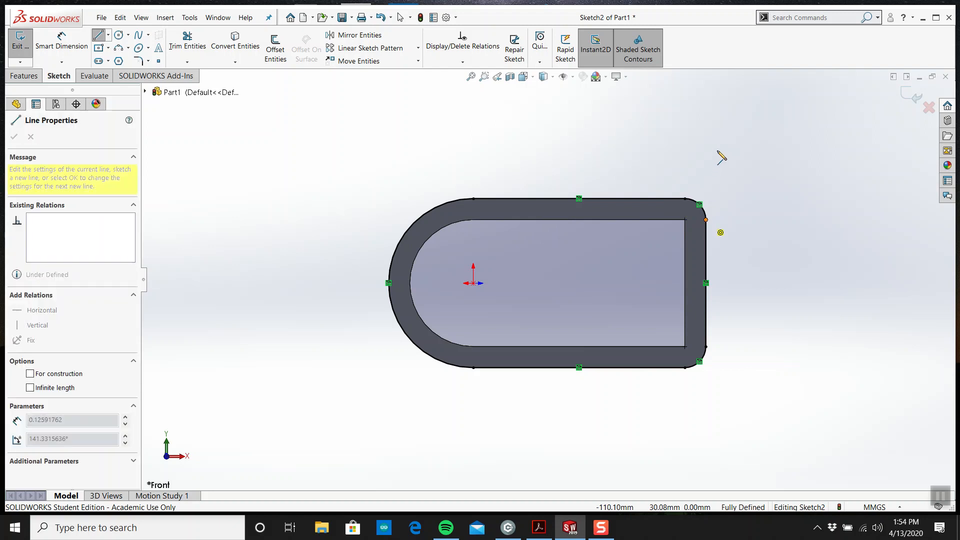
{"action": "left_click", "coordinate": [706, 118]}
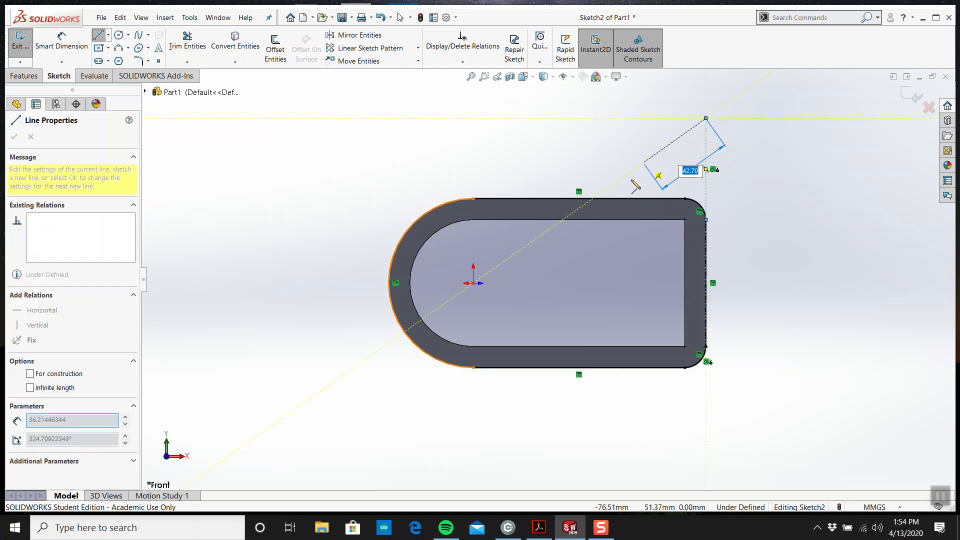
{"action": "left_click", "coordinate": [610, 198]}
{"action": "key", "text": "Escape"}
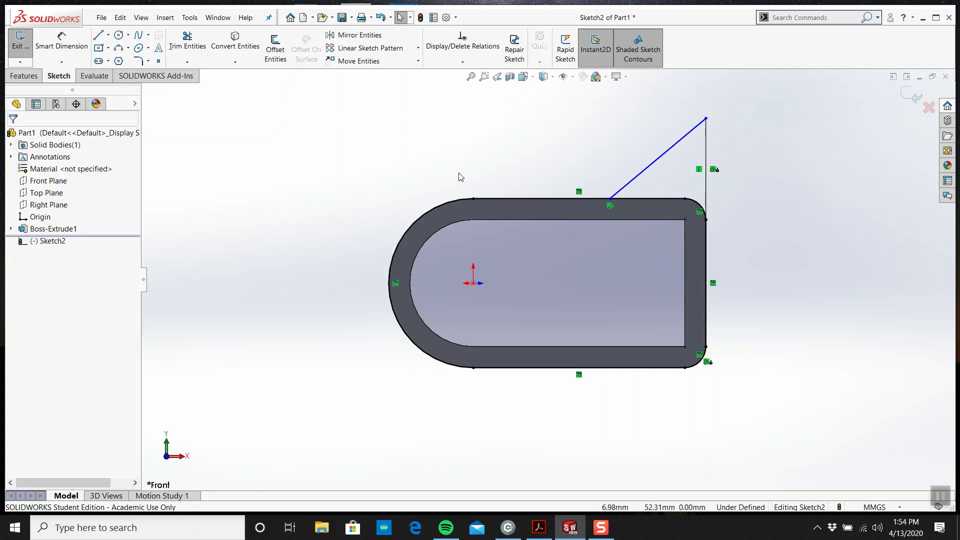
{"action": "scroll", "coordinate": [550, 250], "scroll_direction": "up", "scroll_amount": 4}
{"action": "scroll", "coordinate": [669, 275], "scroll_direction": "down", "scroll_amount": 3}
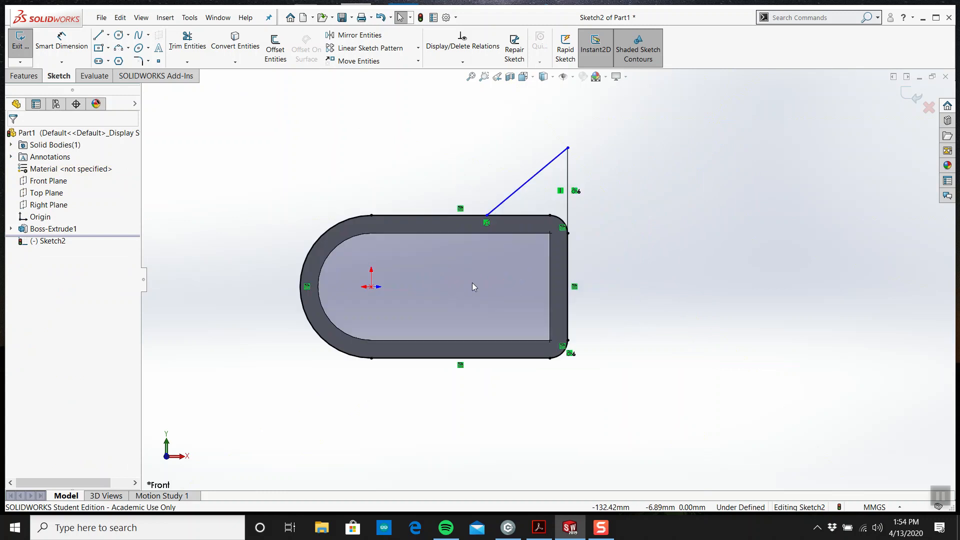
Step: Sketch the lower lug's vertical line down from the lower right fillet's end and a slanted line back to the lower edge
{"action": "left_click", "coordinate": [100, 37]}
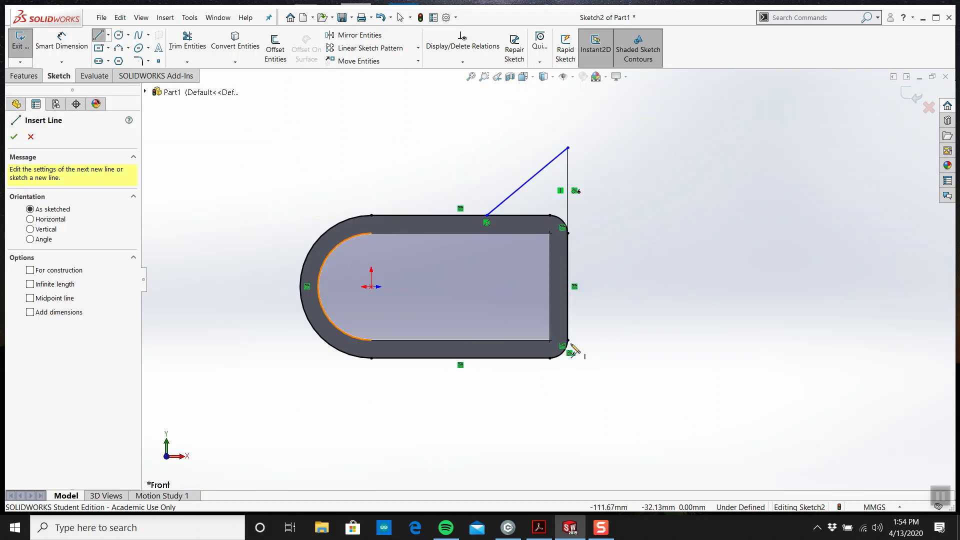
{"action": "left_click", "coordinate": [568, 342]}
{"action": "left_click", "coordinate": [568, 429]}
{"action": "left_click", "coordinate": [486, 358]}
{"action": "key", "text": "Escape"}
{"action": "scroll", "coordinate": [441, 261], "scroll_direction": "up", "scroll_amount": 2}
{"action": "scroll", "coordinate": [480, 313], "scroll_direction": "down", "scroll_amount": 2}
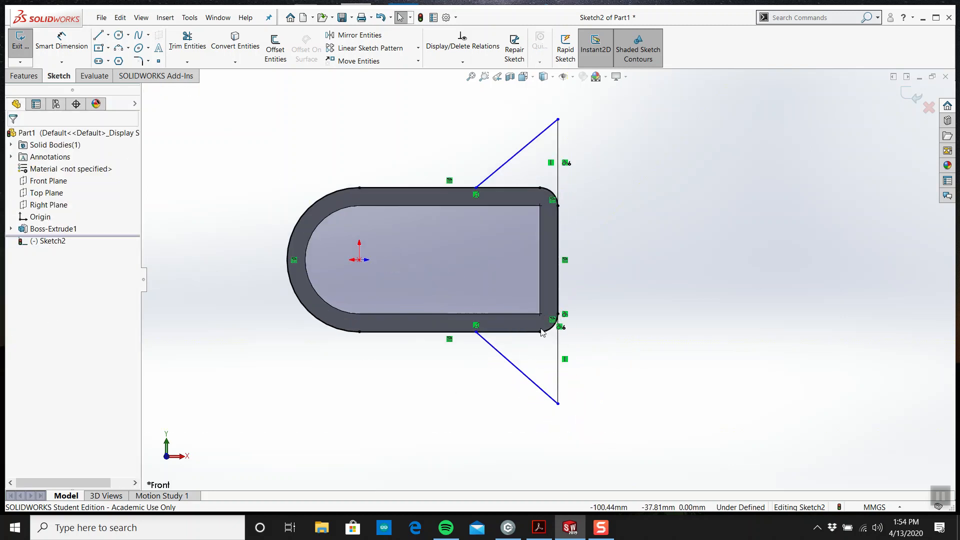
Step: Check the lug radius in the PDF drawing and fillet the outer corners of both lugs with a 15 mm radius
{"action": "left_click", "coordinate": [539, 528]}
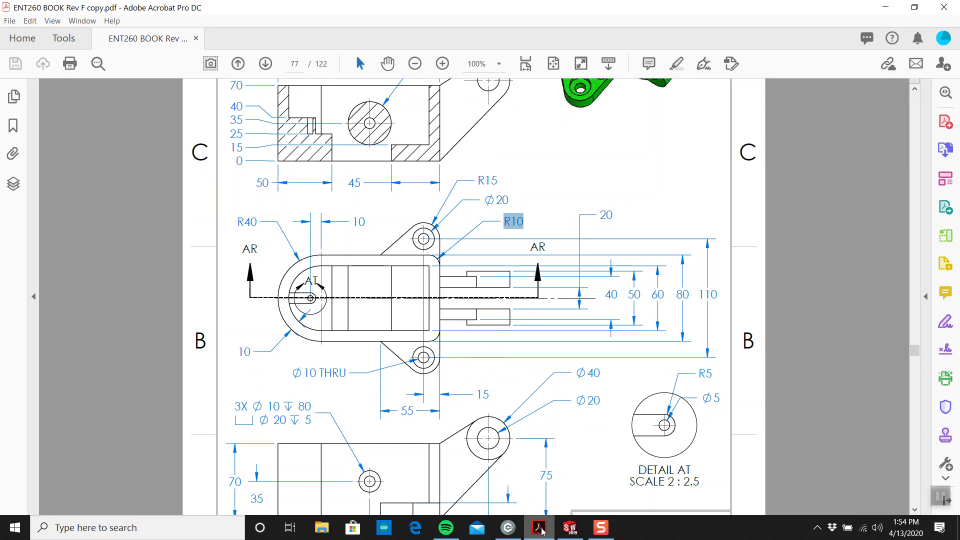
{"action": "left_click", "coordinate": [570, 527]}
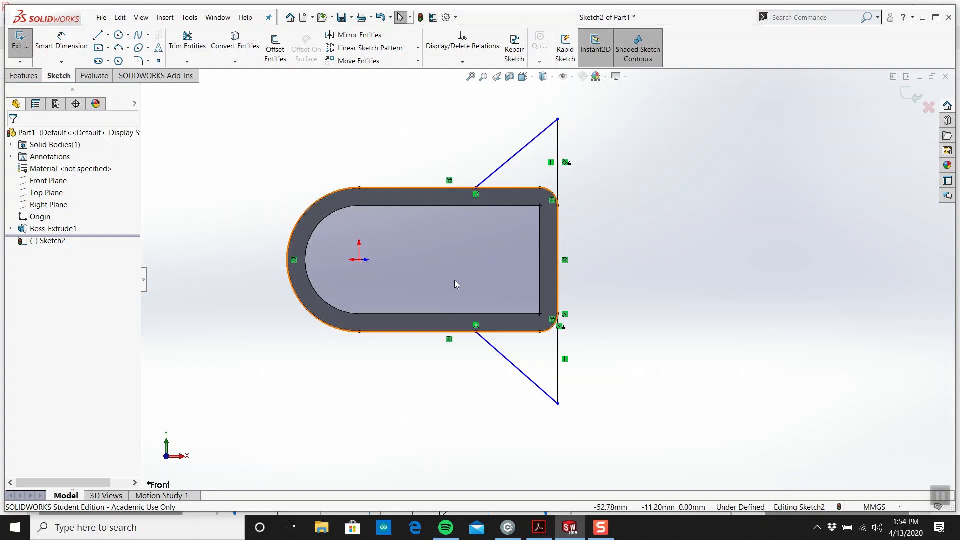
{"action": "left_click", "coordinate": [138, 61]}
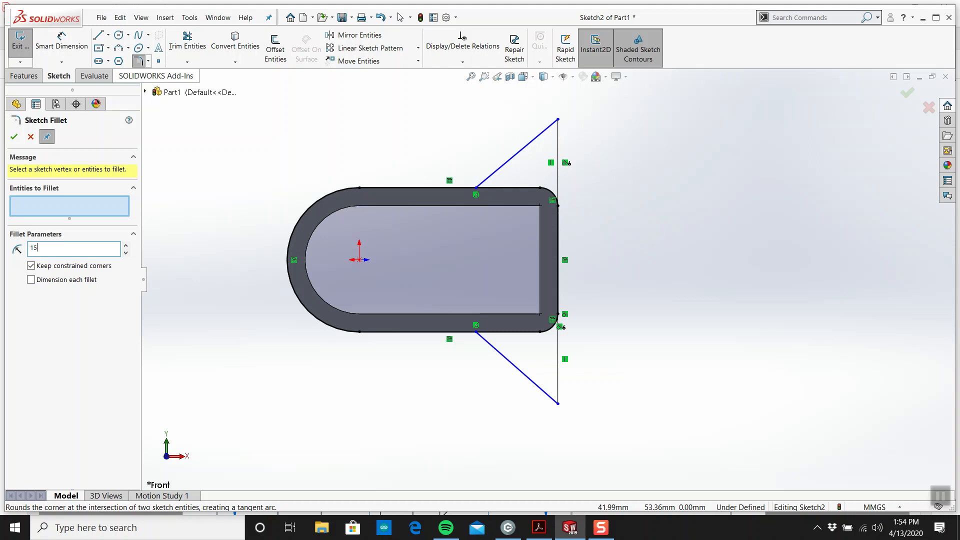
{"action": "left_click", "coordinate": [558, 121]}
{"action": "left_click", "coordinate": [559, 400]}
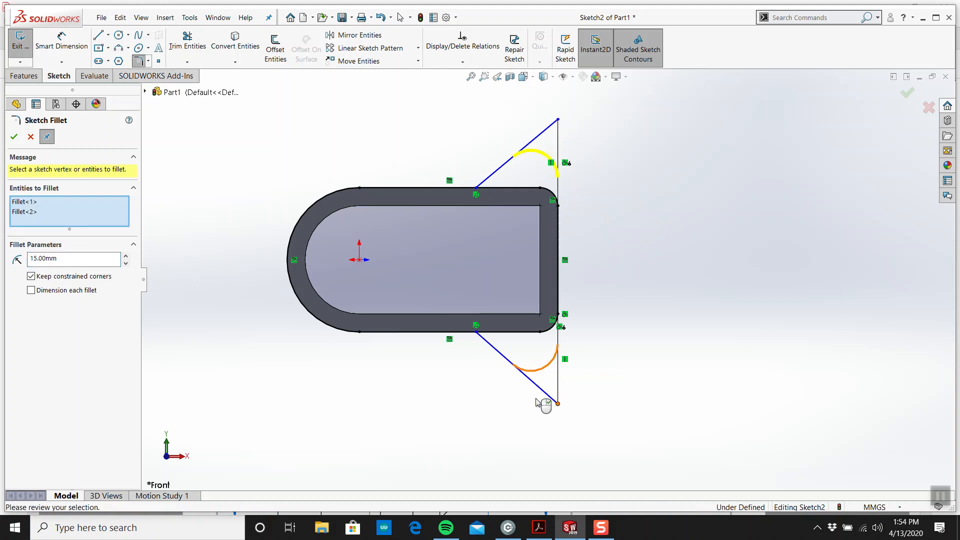
{"action": "left_click", "coordinate": [14, 136]}
{"action": "key", "text": "Escape"}
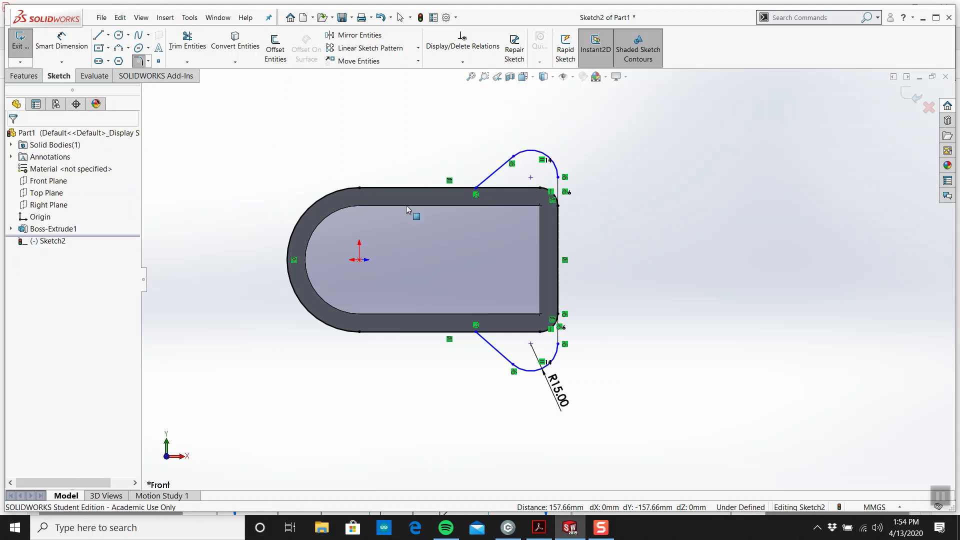
Step: Add a Vertical relation between the center points of the upper and lower lug fillet arcs
{"action": "scroll", "coordinate": [527, 416], "scroll_direction": "down", "scroll_amount": 1}
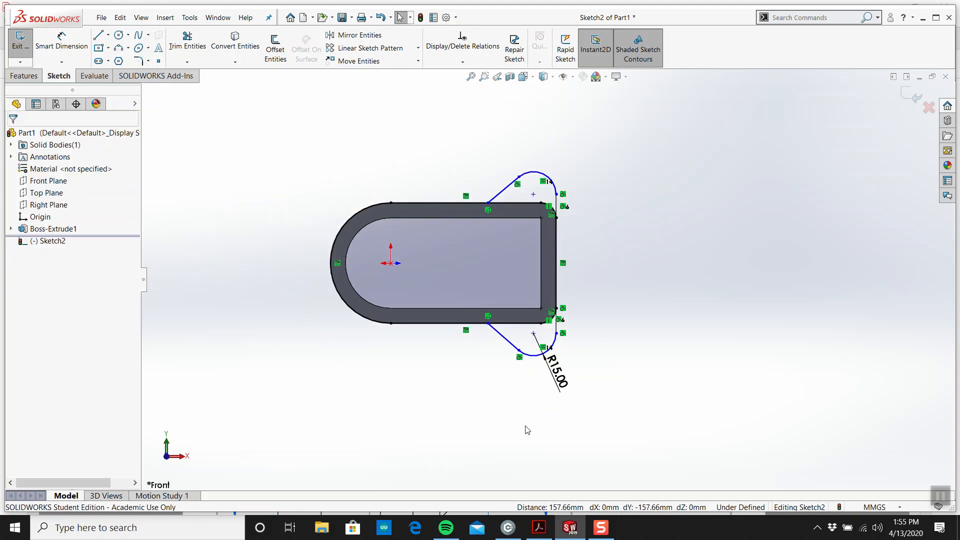
{"action": "scroll", "coordinate": [533, 419], "scroll_direction": "down", "scroll_amount": 1}
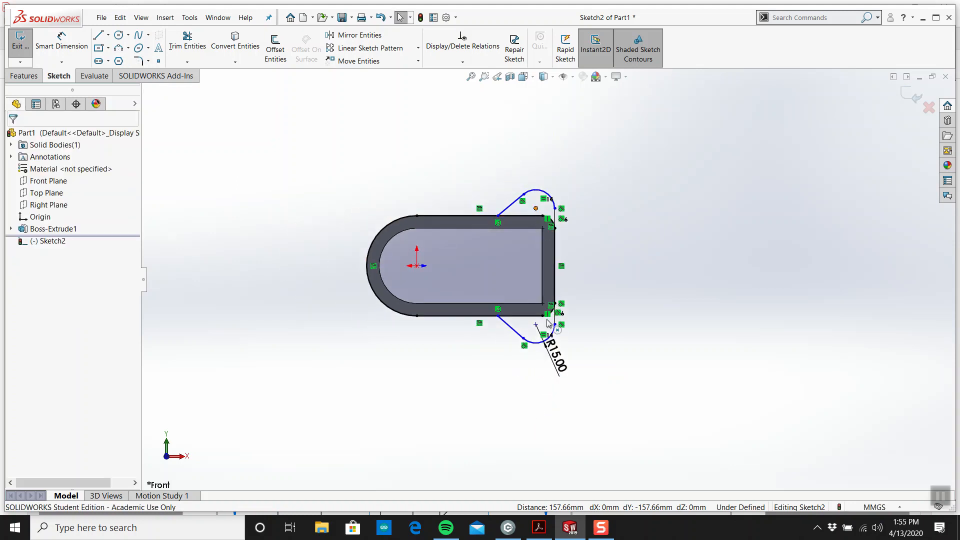
{"action": "left_click", "coordinate": [535, 324], "text": "ctrl"}
{"action": "left_click", "coordinate": [15, 329]}
{"action": "left_click", "coordinate": [407, 402]}
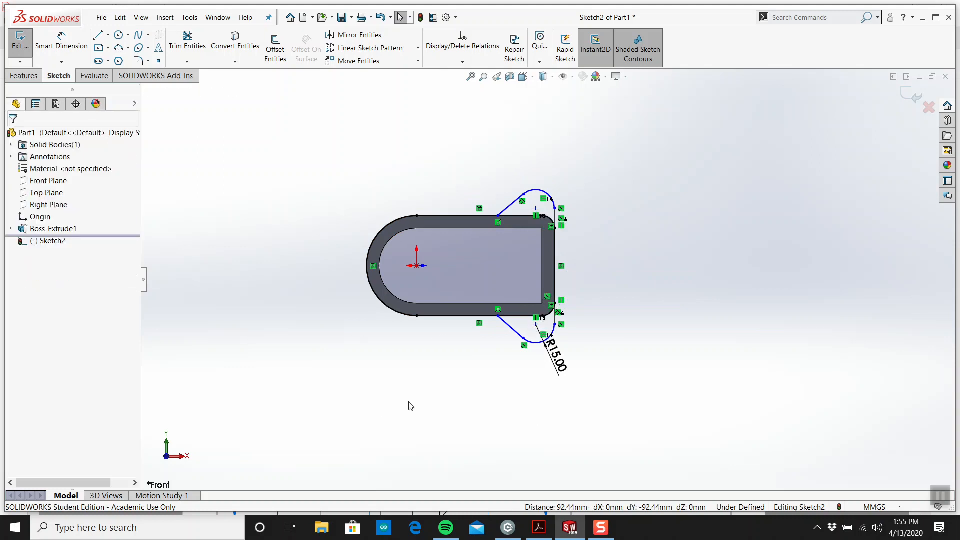
Step: Consult the lug spacing in the PDF drawing and sketch a horizontal centerline from the origin out past the body's flat end
{"action": "left_click", "coordinate": [550, 530]}
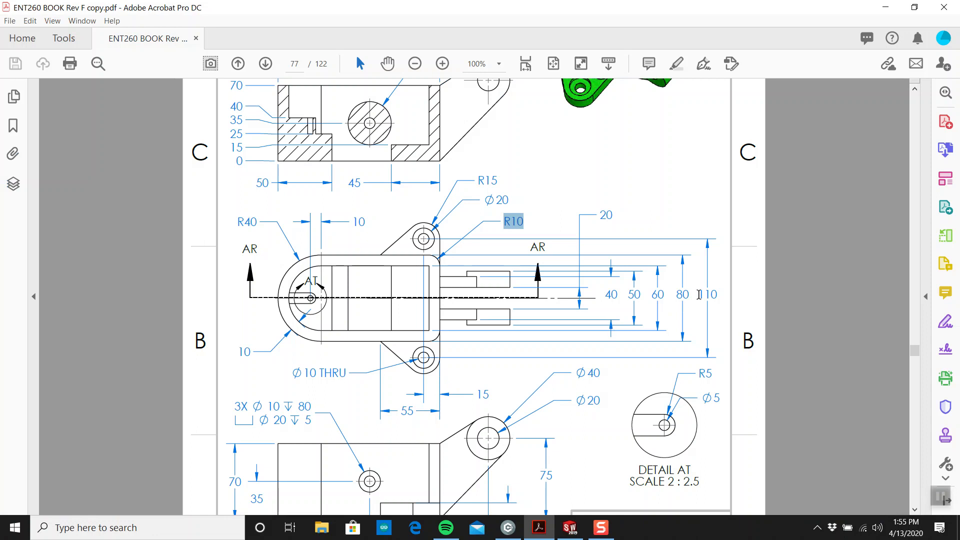
{"action": "left_click", "coordinate": [569, 528]}
{"action": "left_click", "coordinate": [108, 34]}
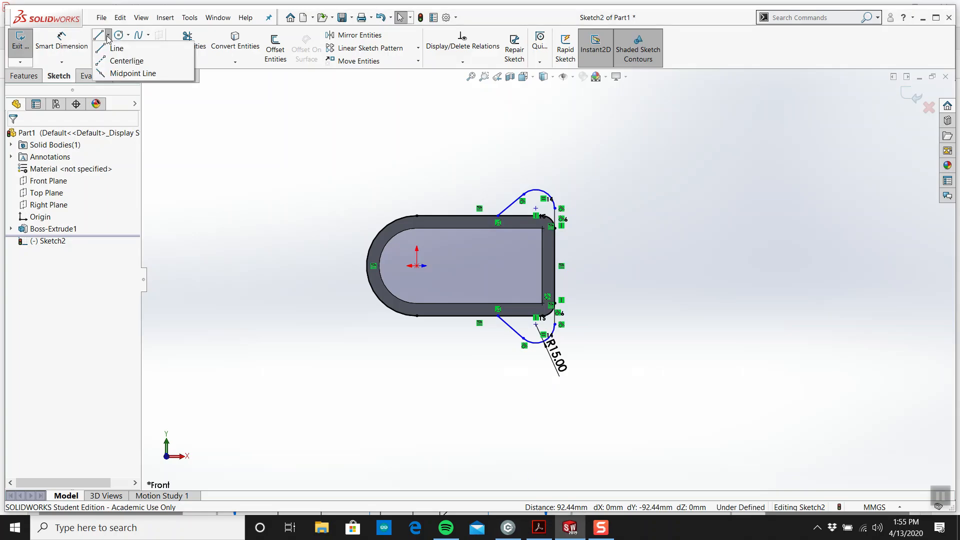
{"action": "left_click", "coordinate": [120, 60]}
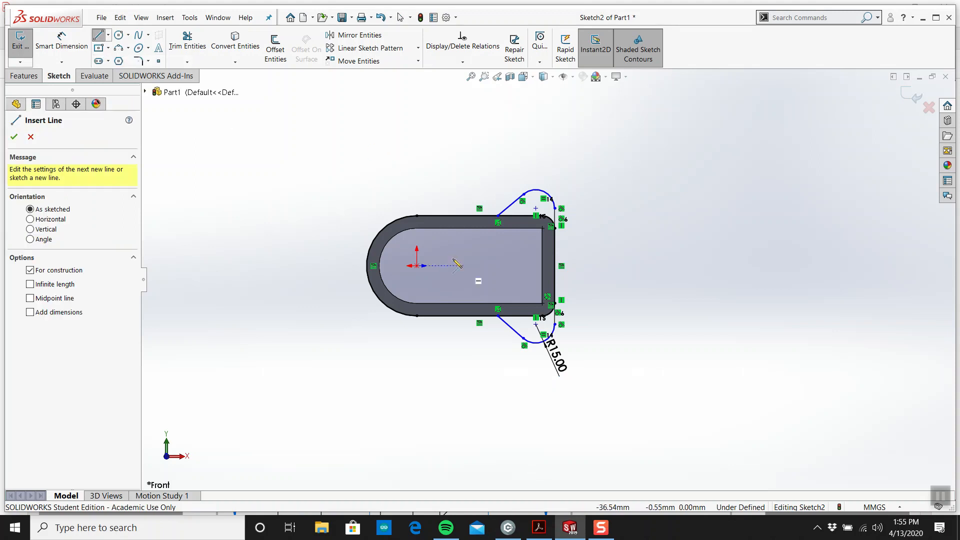
{"action": "left_click", "coordinate": [417, 265]}
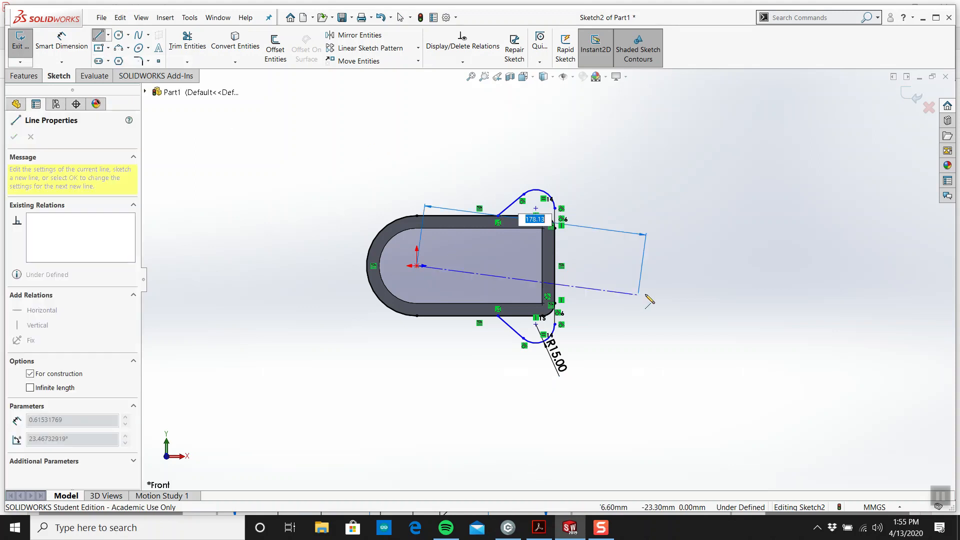
{"action": "left_click", "coordinate": [672, 266]}
{"action": "key", "text": "Escape"}
Step: Make the two lug arc center points symmetric about the horizontal centerline
{"action": "scroll", "coordinate": [564, 260], "scroll_direction": "down", "scroll_amount": 3}
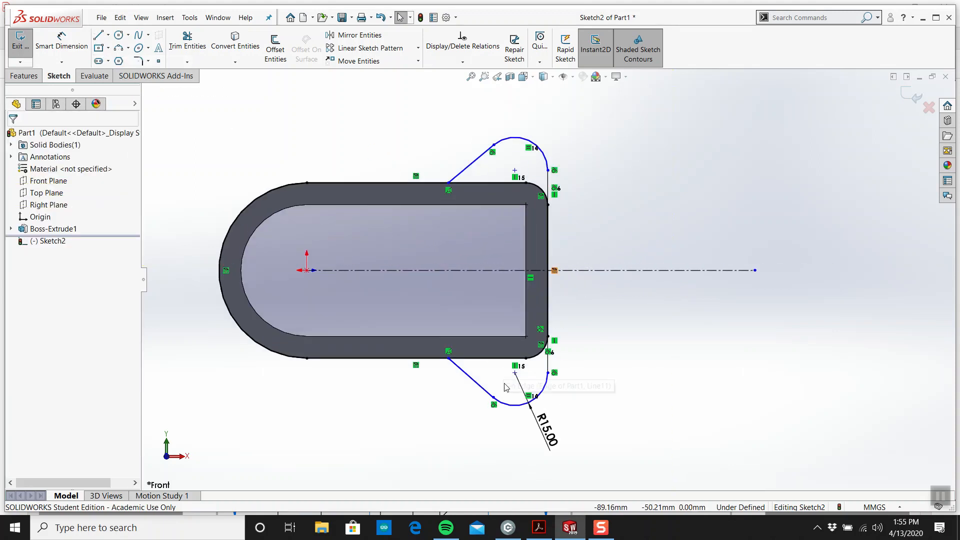
{"action": "left_click", "coordinate": [515, 372]}
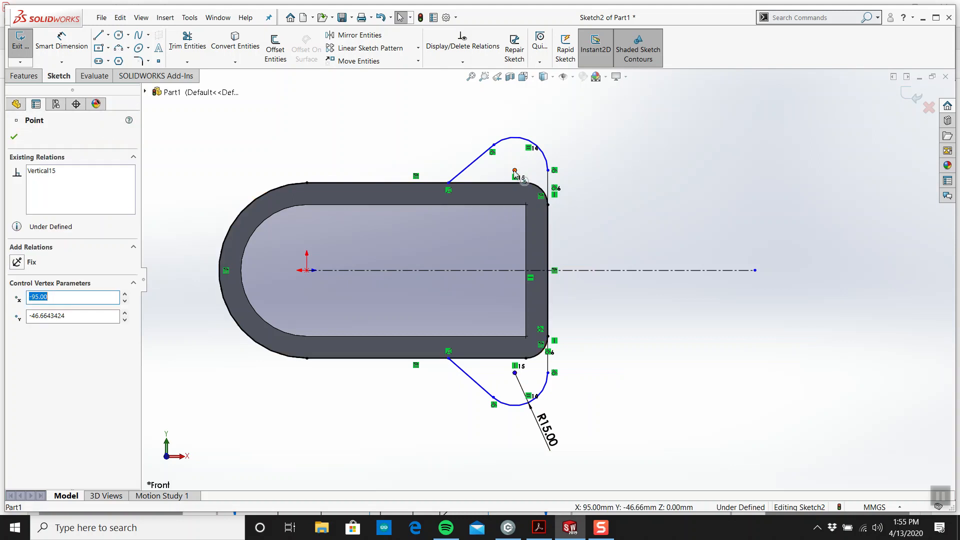
{"action": "left_click", "coordinate": [515, 170], "text": "ctrl"}
{"action": "left_click", "coordinate": [504, 270], "text": "ctrl"}
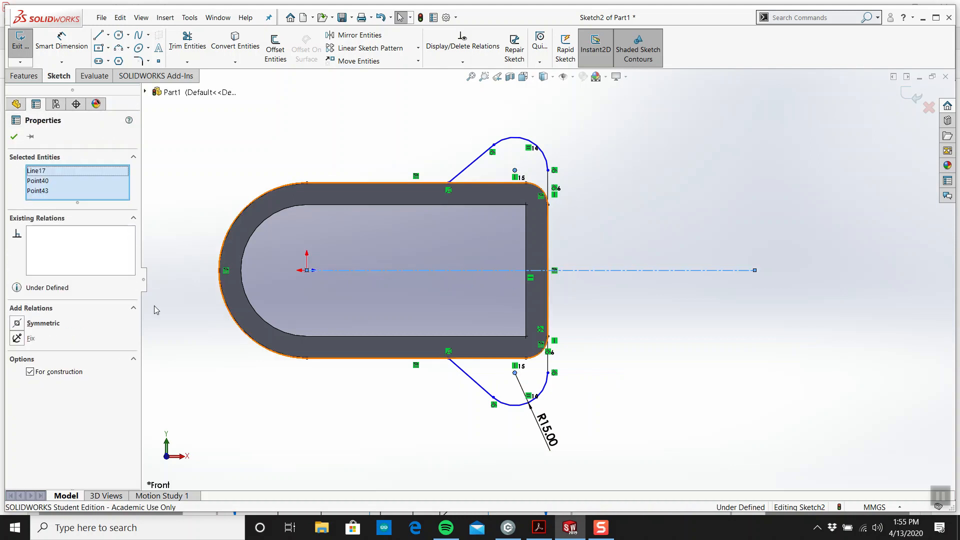
{"action": "left_click", "coordinate": [15, 323]}
{"action": "key", "text": "Escape"}
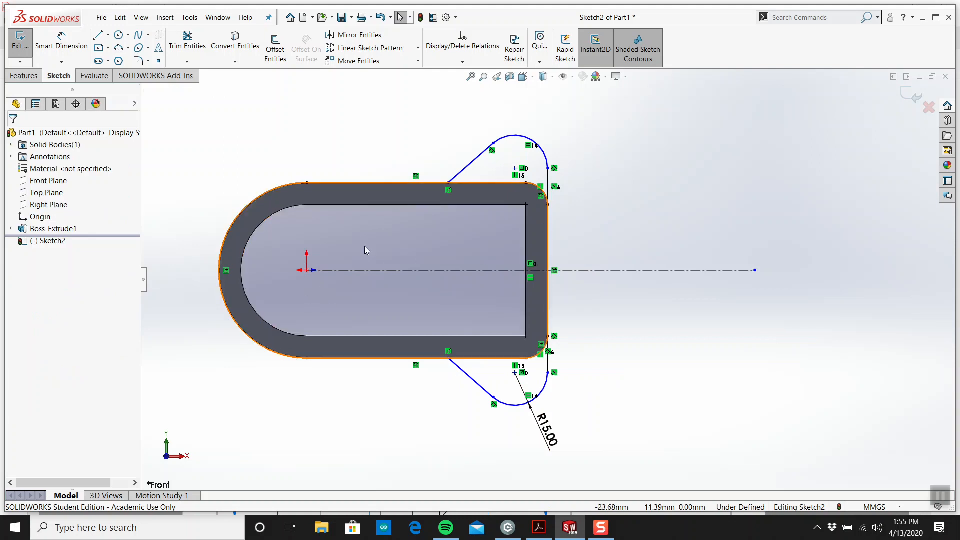
Step: Recheck the PDF drawing and dimension the vertical distance between the two lug arc centers as 110 mm
{"action": "left_click", "coordinate": [539, 527]}
{"action": "left_click", "coordinate": [539, 529]}
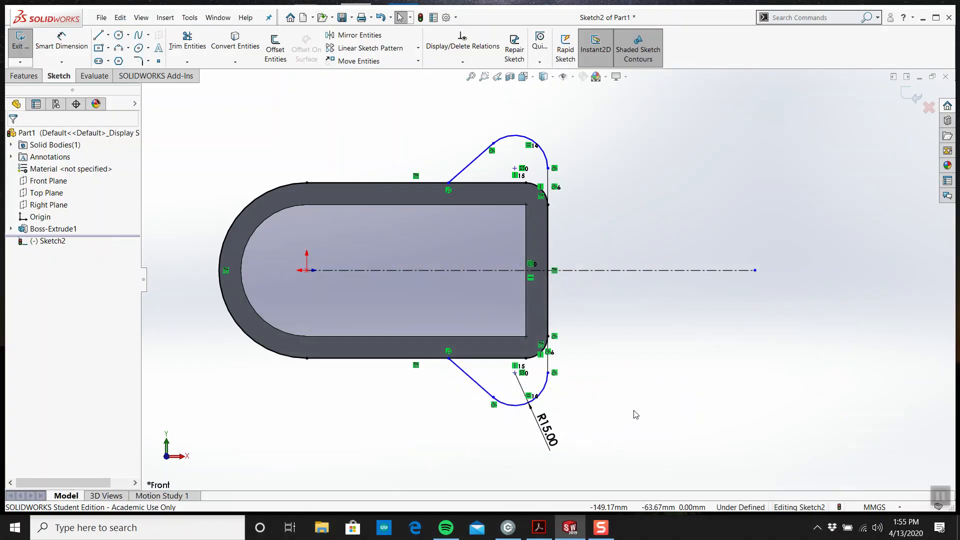
{"action": "right_click_drag", "start_coordinate": [633, 418], "coordinate": [635, 313]}
{"action": "left_click", "coordinate": [515, 169]}
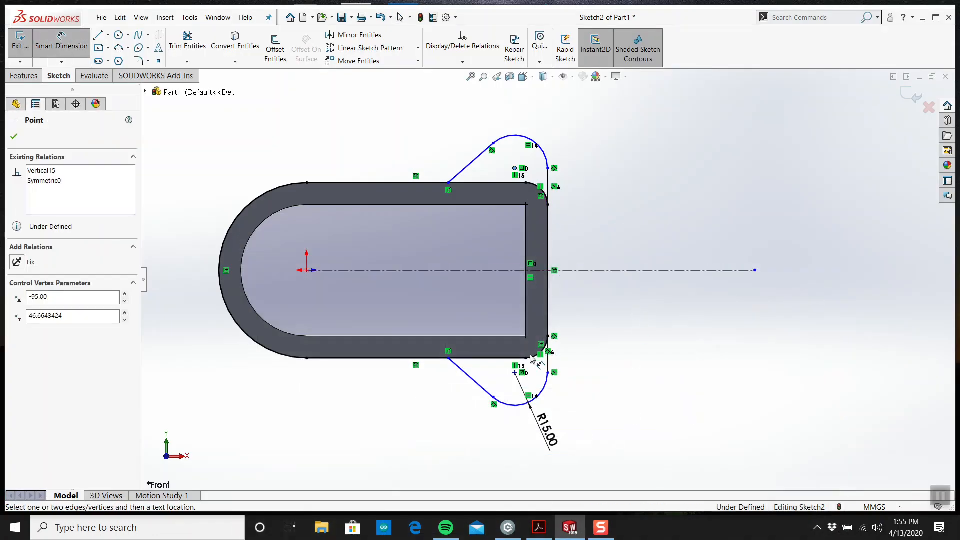
{"action": "left_click", "coordinate": [515, 373]}
{"action": "left_click", "coordinate": [643, 305]}
{"action": "type", "text": "110"}
{"action": "key", "text": "Return"}
{"action": "key", "text": "Escape"}
{"action": "scroll", "coordinate": [603, 308], "scroll_direction": "up", "scroll_amount": 1}
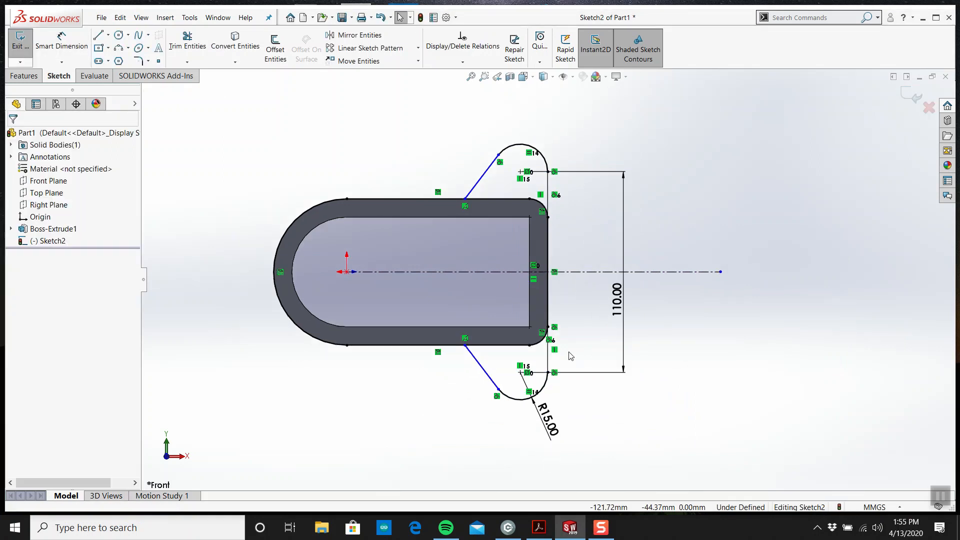
Step: Check the lug width in the PDF drawing and dimension the lower slanted line's start 55 mm from the body's flat end
{"action": "left_click", "coordinate": [539, 528]}
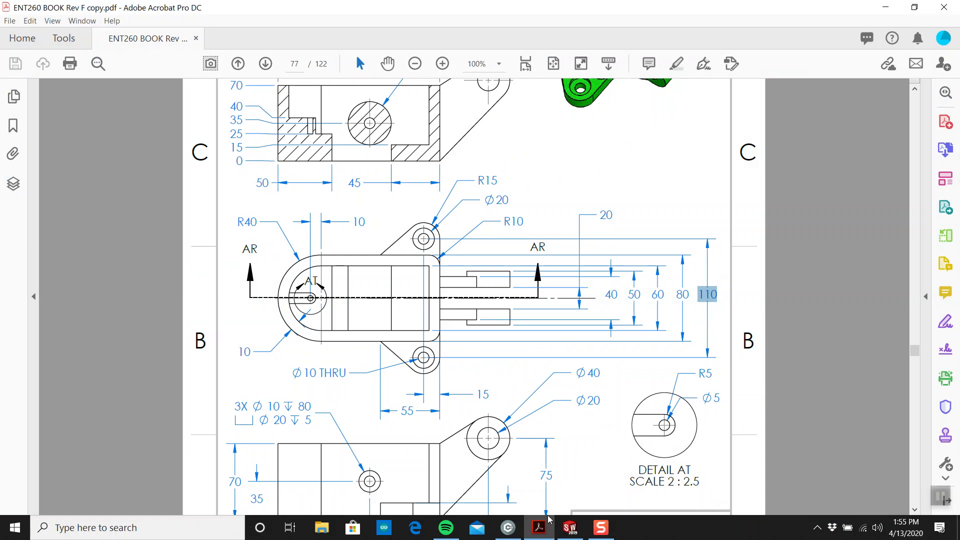
{"action": "left_click", "coordinate": [570, 527]}
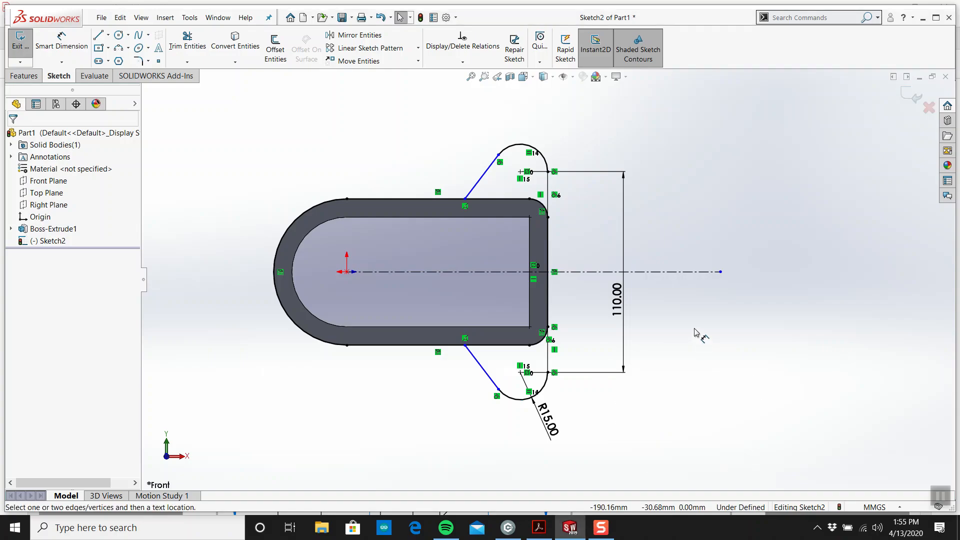
{"action": "left_click", "coordinate": [550, 295]}
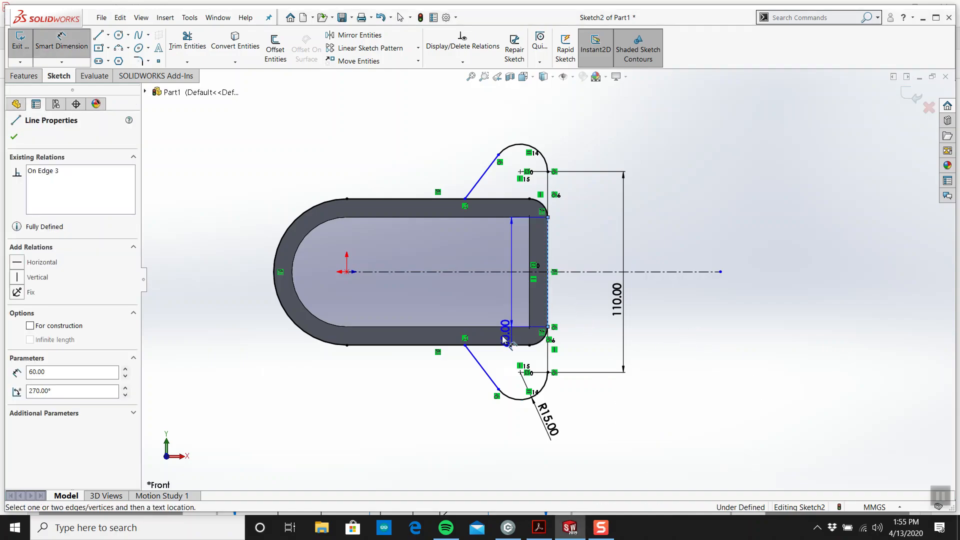
{"action": "left_click", "coordinate": [465, 346]}
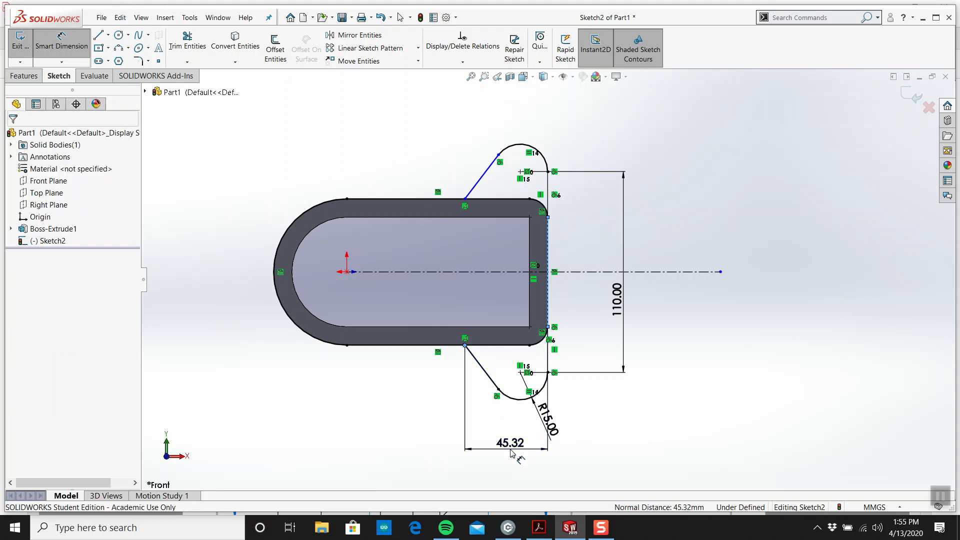
{"action": "left_click", "coordinate": [506, 450]}
{"action": "type", "text": "55"}
{"action": "key", "text": "Return"}
{"action": "key", "text": "Escape"}
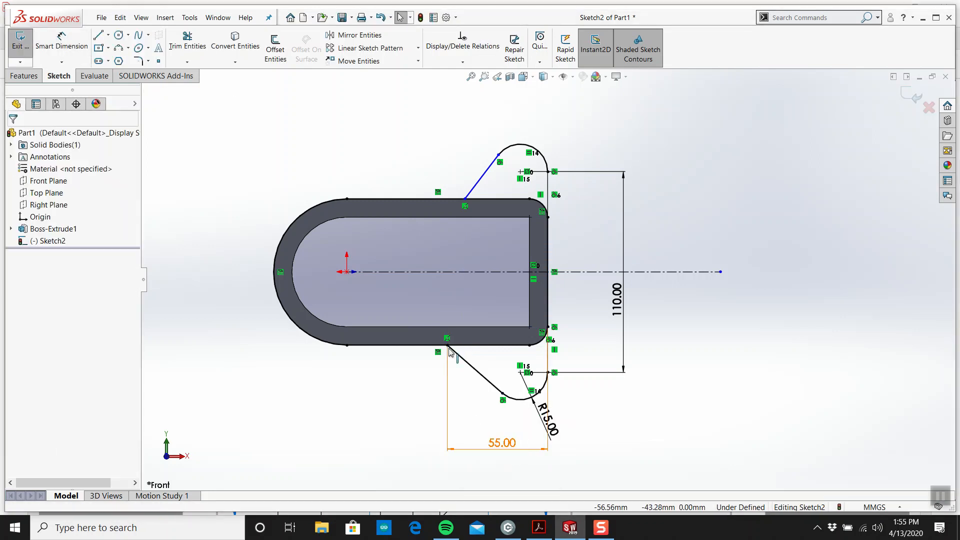
Step: Add a Vertical relation between the points where the two slanted lug lines meet the body's edges
{"action": "left_click", "coordinate": [447, 346]}
{"action": "left_click", "coordinate": [465, 199], "text": "ctrl"}
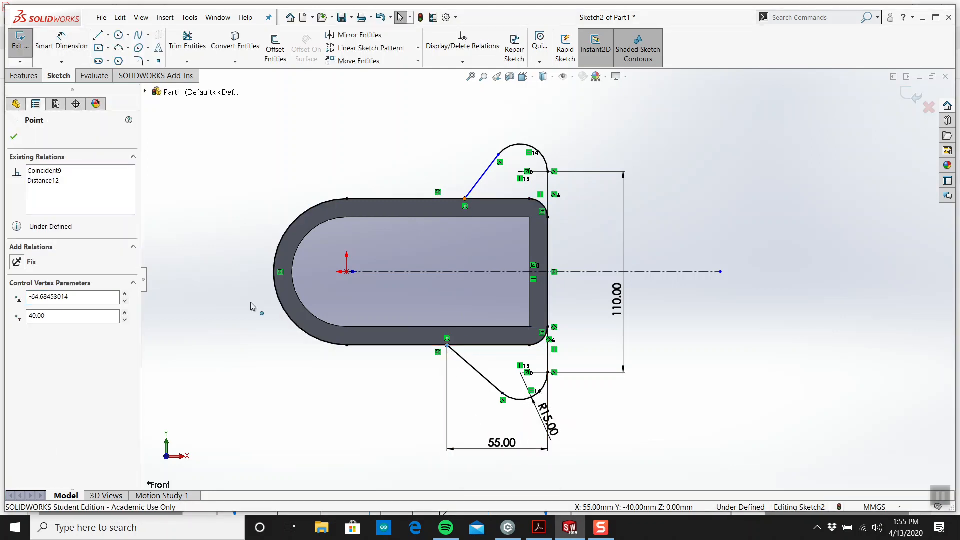
{"action": "left_click", "coordinate": [17, 329]}
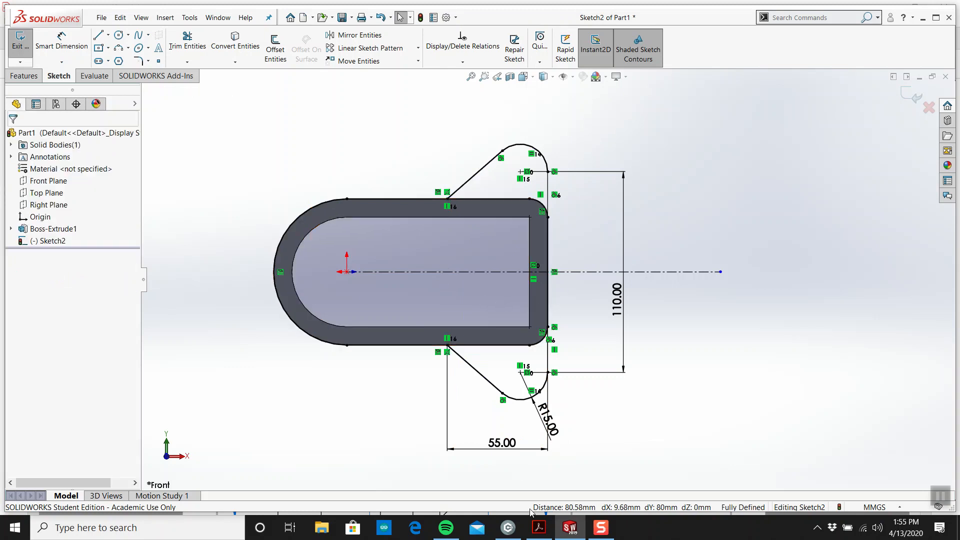
Step: Look up the lug height in the PDF drawing and start a Boss-Extrude of the sketch with only the two lug regions as contours
{"action": "left_click", "coordinate": [538, 527]}
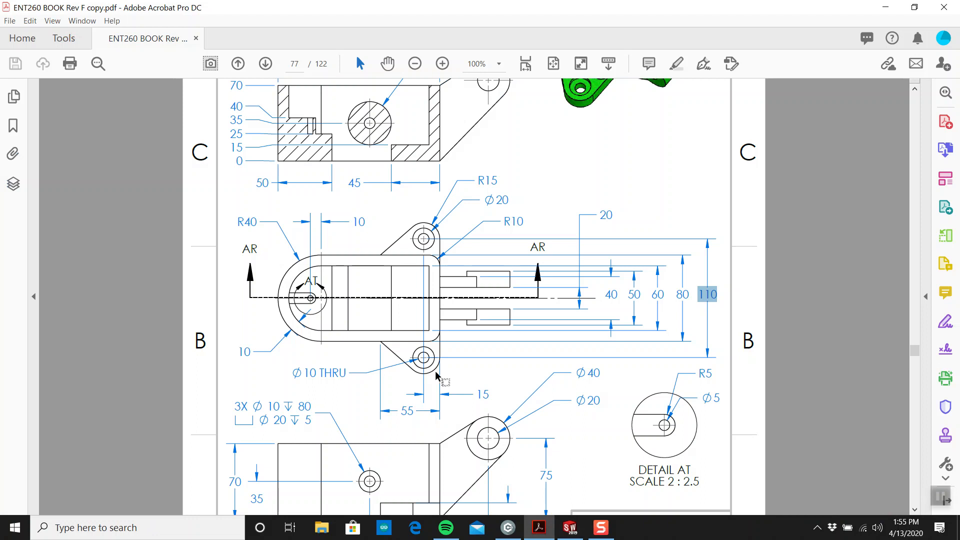
{"action": "scroll", "coordinate": [429, 332], "scroll_direction": "up", "scroll_amount": 1}
{"action": "scroll", "coordinate": [422, 289], "scroll_direction": "down", "scroll_amount": 6}
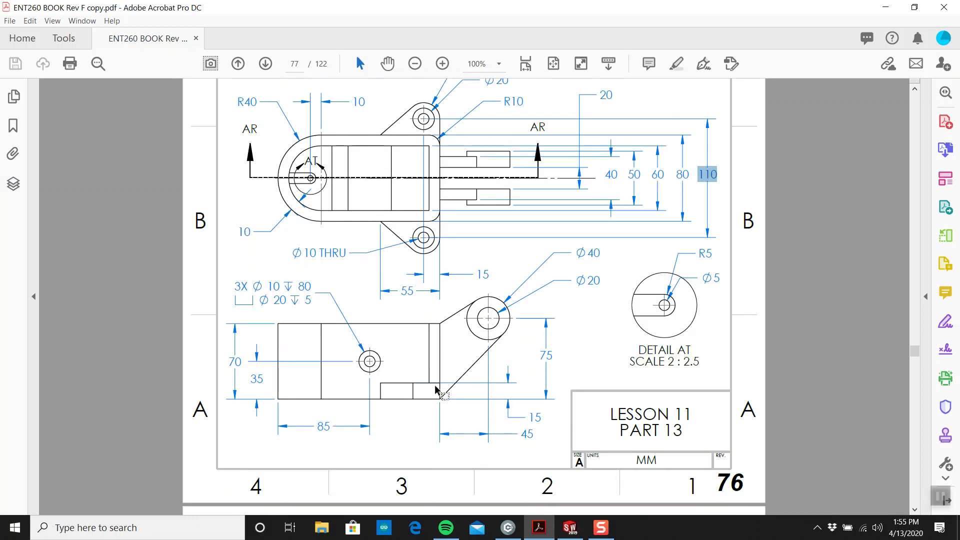
{"action": "left_click", "coordinate": [569, 527]}
{"action": "mouse_move", "coordinate": [467, 300]}
{"action": "middle_mouse_down"}
{"action": "mouse_move", "coordinate": [450, 144]}
{"action": "mouse_move", "coordinate": [499, 165]}
{"action": "middle_mouse_up"}
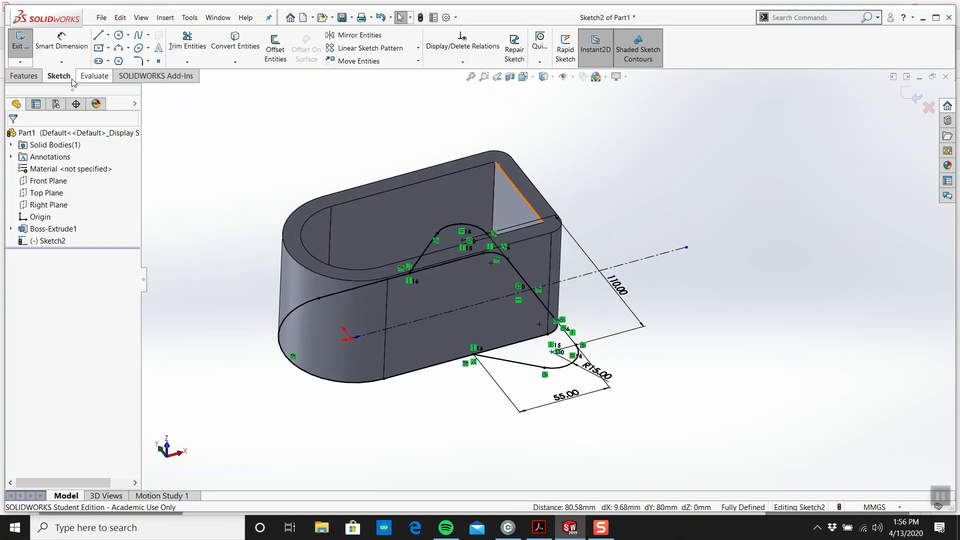
{"action": "left_click", "coordinate": [21, 44]}
{"action": "left_click", "coordinate": [25, 47]}
{"action": "left_click", "coordinate": [76, 376]}
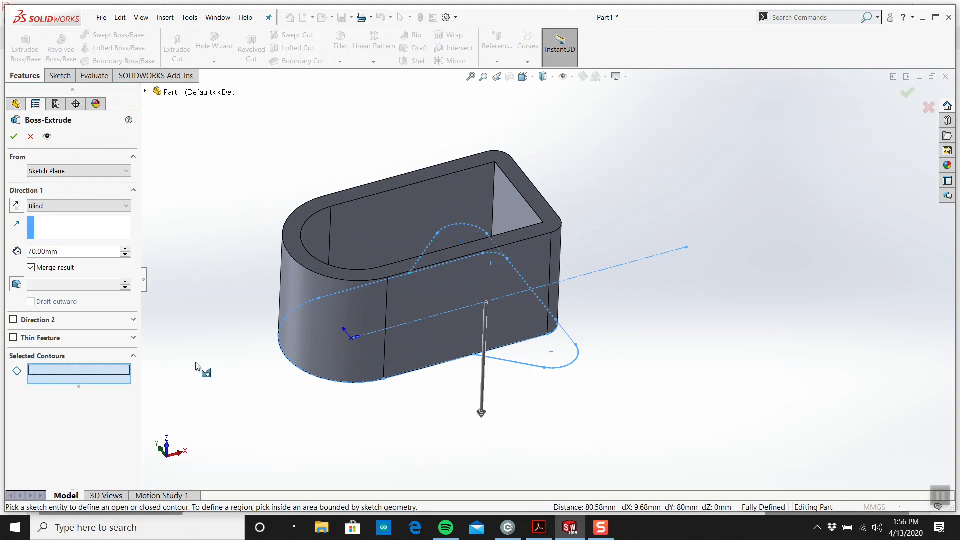
{"action": "left_click", "coordinate": [550, 356]}
{"action": "left_click", "coordinate": [475, 337]}
{"action": "mouse_move", "coordinate": [475, 337]}
{"action": "middle_mouse_down"}
{"action": "mouse_move", "coordinate": [532, 309]}
{"action": "mouse_move", "coordinate": [523, 392]}
{"action": "mouse_move", "coordinate": [439, 320]}
{"action": "middle_mouse_up"}
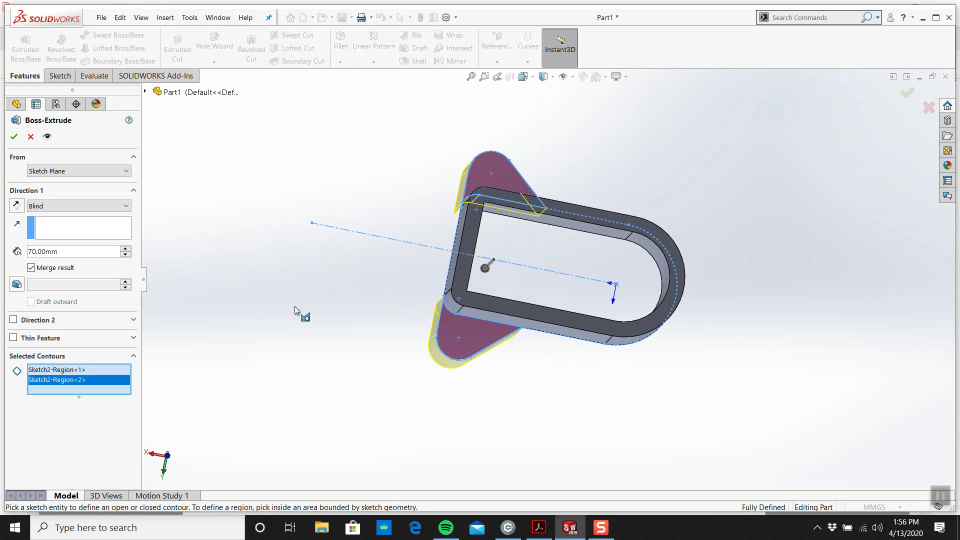
Step: Reverse the lug extrusion so it runs up along the body, set its depth to 15 mm and accept it
{"action": "middle_click_drag", "start_coordinate": [208, 289], "coordinate": [120, 279]}
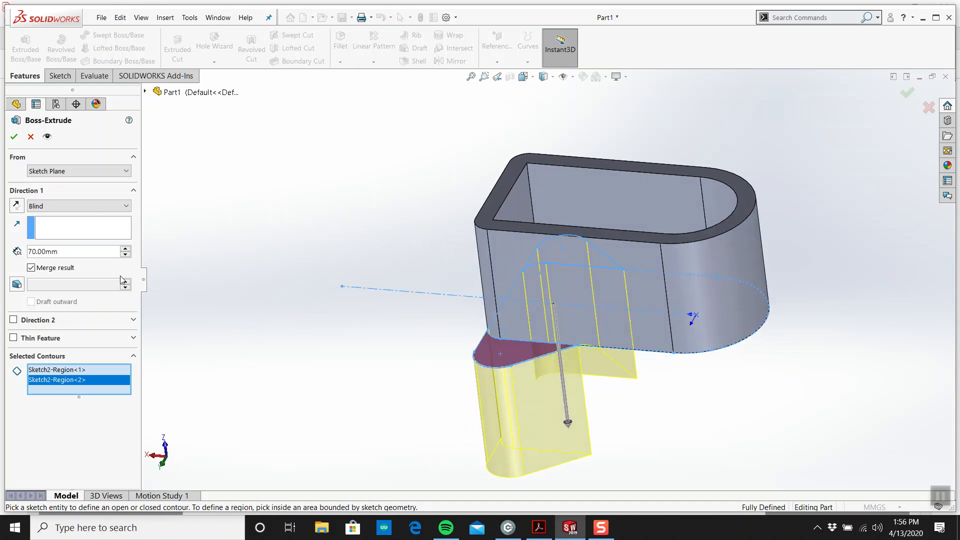
{"action": "left_click", "coordinate": [16, 205]}
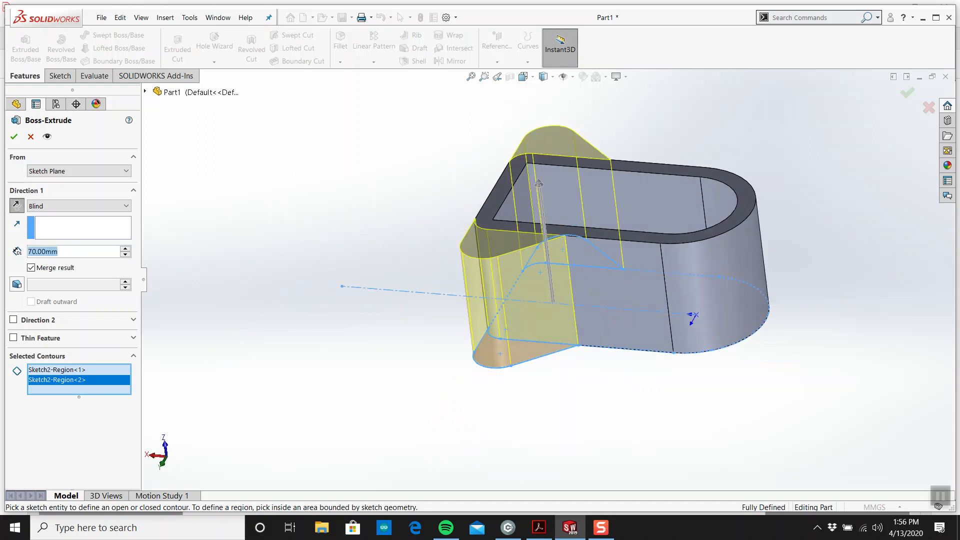
{"action": "type", "text": "15"}
{"action": "key", "text": "Return"}
{"action": "key", "text": "Return"}
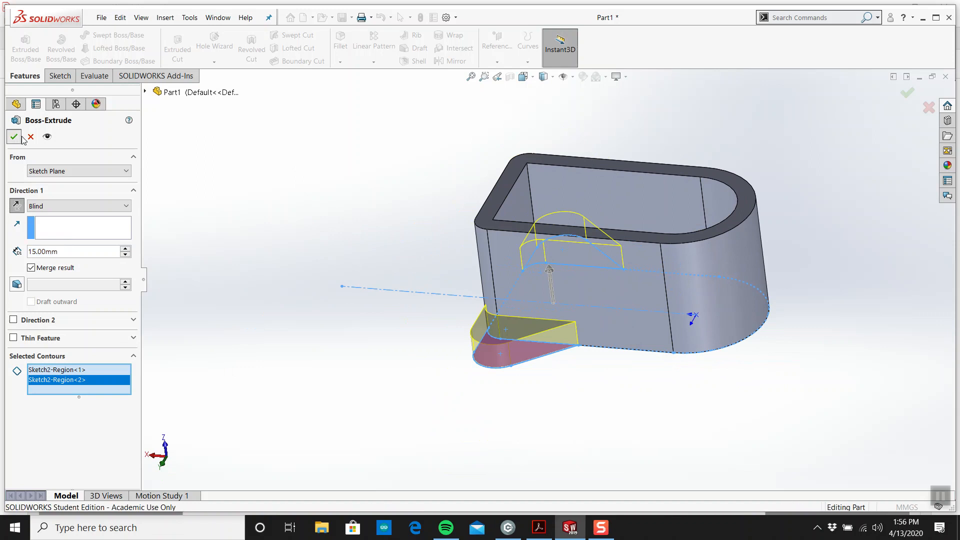
{"action": "middle_click_drag", "start_coordinate": [532, 232], "coordinate": [726, 288]}
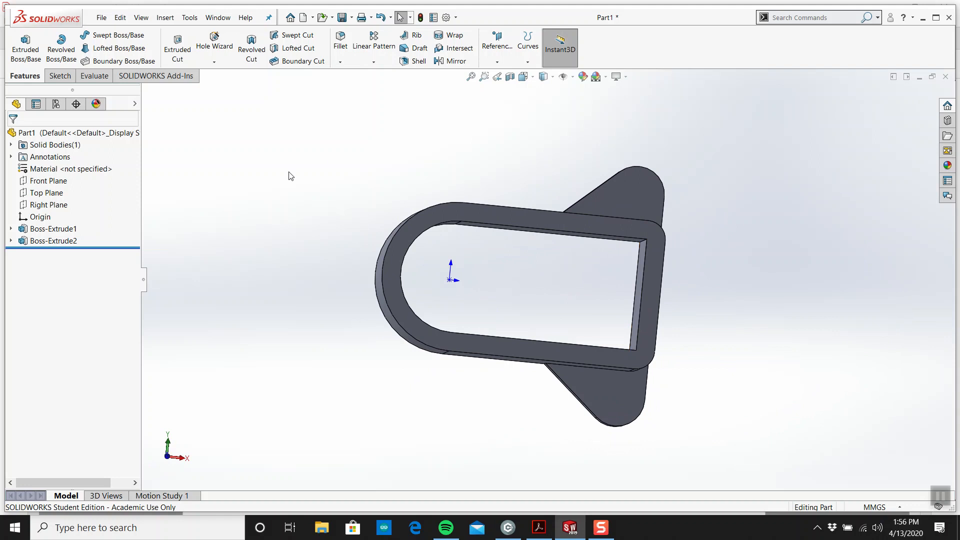
Step: Look up the lug hole callout in the PDF drawing and start a sketch on the top face of a lug
{"action": "left_click", "coordinate": [539, 528]}
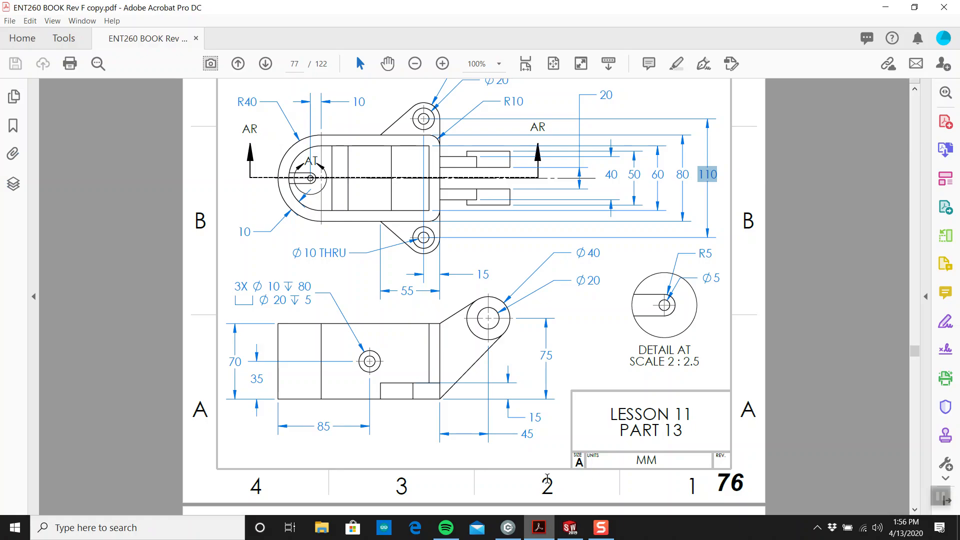
{"action": "scroll", "coordinate": [478, 330], "scroll_direction": "up", "scroll_amount": 10}
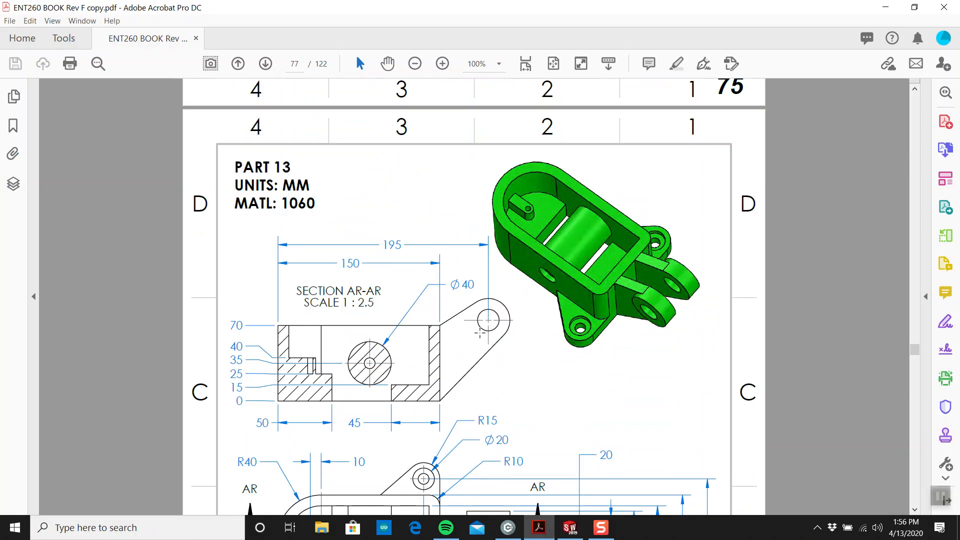
{"action": "scroll", "coordinate": [480, 333], "scroll_direction": "down", "scroll_amount": 3}
{"action": "scroll", "coordinate": [493, 310], "scroll_direction": "up", "scroll_amount": 10}
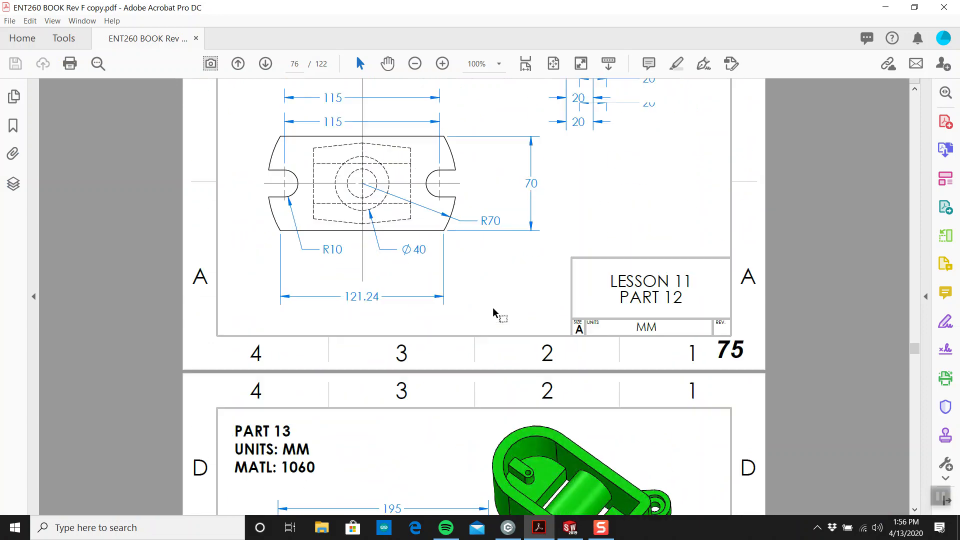
{"action": "scroll", "coordinate": [490, 297], "scroll_direction": "down", "scroll_amount": 14}
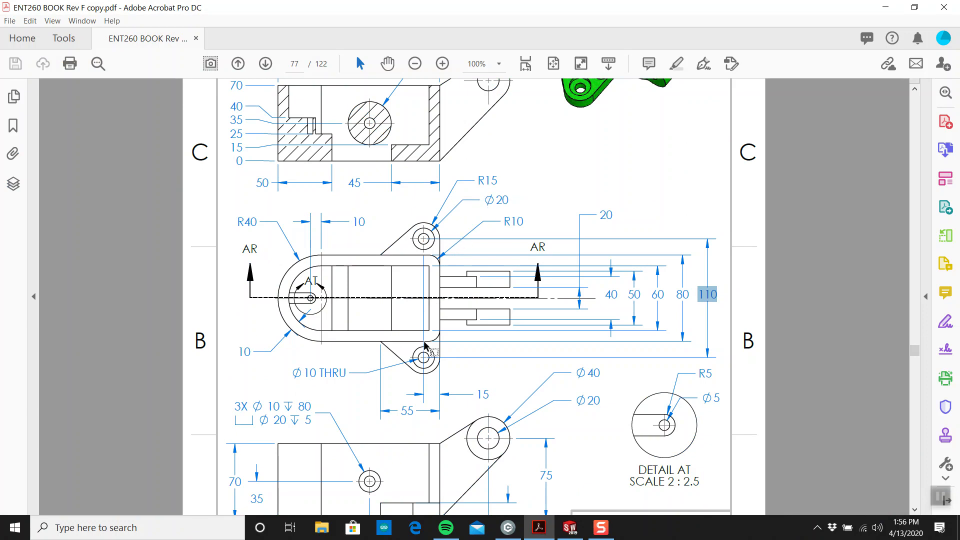
{"action": "left_click_drag", "start_coordinate": [303, 373], "coordinate": [347, 374]}
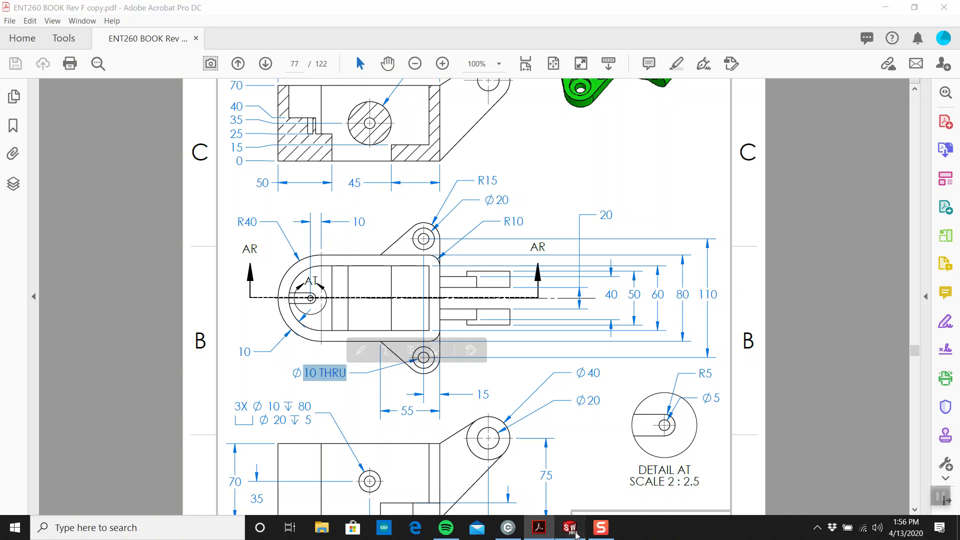
{"action": "left_click", "coordinate": [570, 528]}
{"action": "left_click", "coordinate": [59, 76]}
{"action": "left_click", "coordinate": [20, 42]}
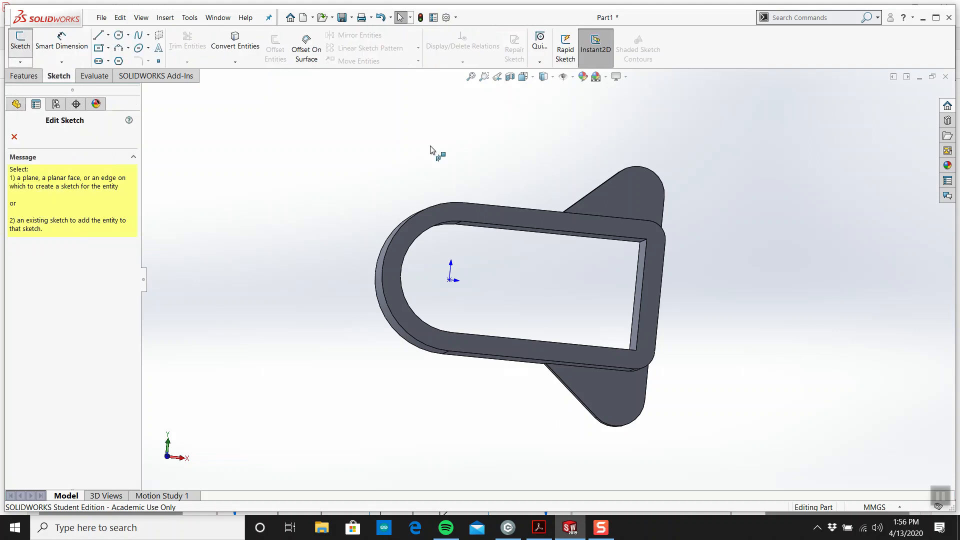
{"action": "left_click", "coordinate": [631, 195]}
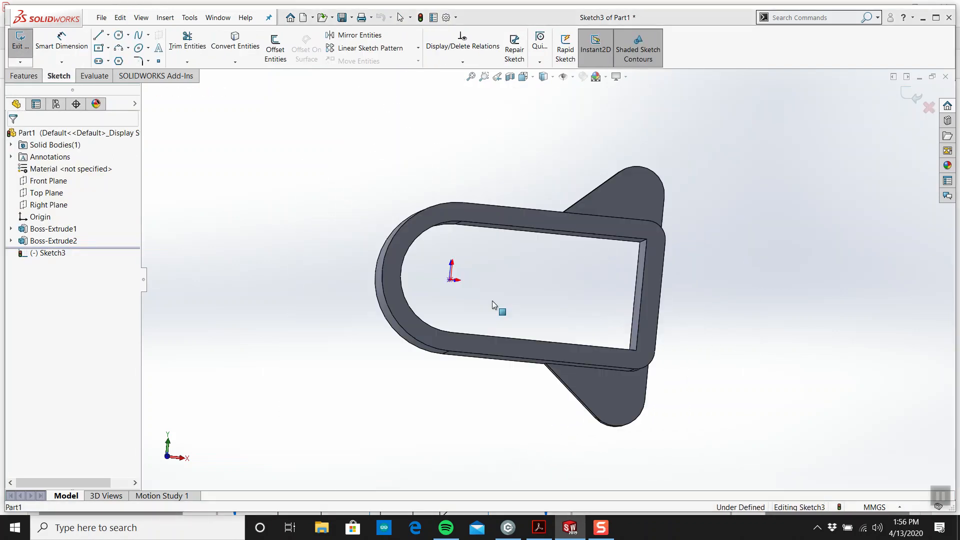
Step: Draw a circle about 13 mm in diameter at the centre of each lug's rounded end and make the two circles equal
{"action": "left_click", "coordinate": [119, 35]}
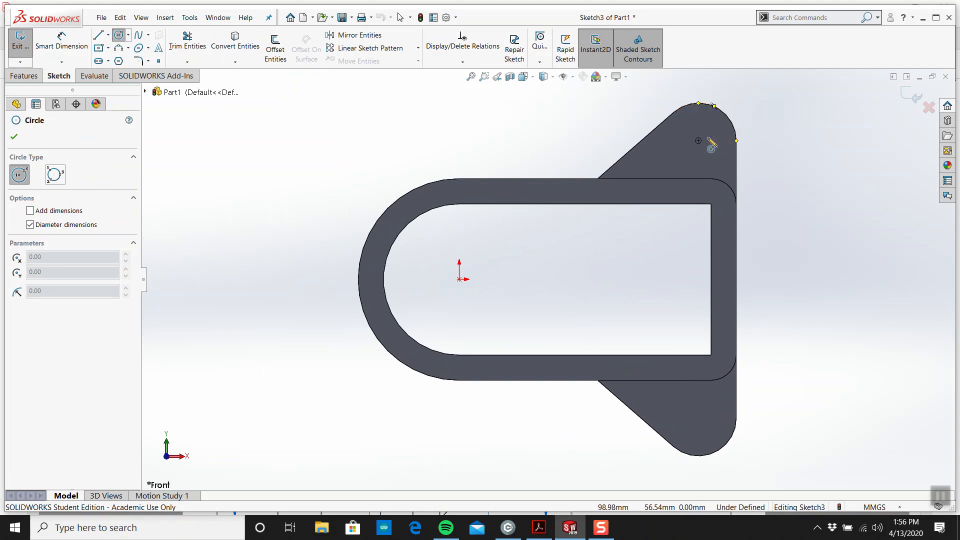
{"action": "left_click_drag", "start_coordinate": [699, 141], "coordinate": [709, 154]}
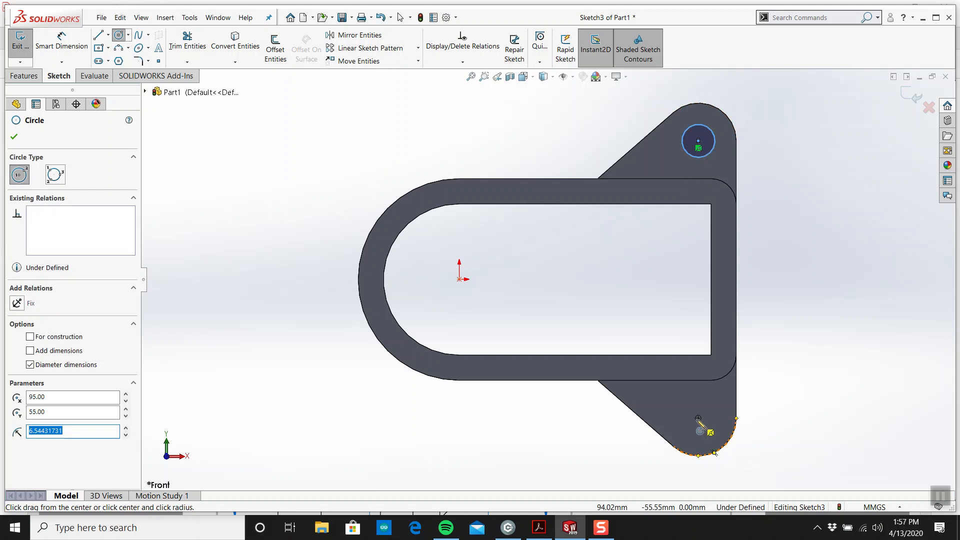
{"action": "left_click_drag", "start_coordinate": [698, 418], "coordinate": [709, 431]}
{"action": "key", "text": "Escape"}
{"action": "key", "text": "f"}
{"action": "mouse_move", "coordinate": [574, 137]}
{"action": "left_mouse_down"}
{"action": "mouse_move", "coordinate": [670, 365]}
{"action": "mouse_move", "coordinate": [715, 429]}
{"action": "left_mouse_up"}
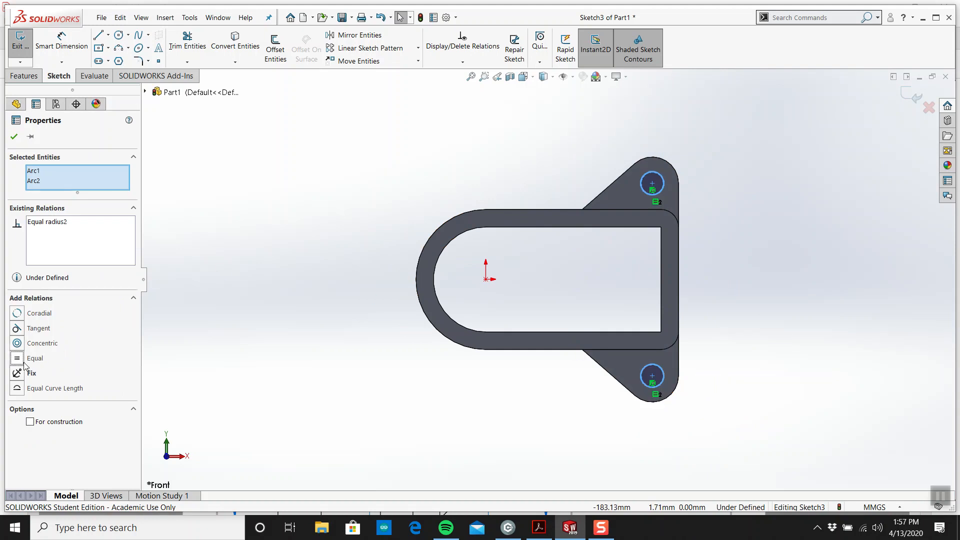
{"action": "left_click", "coordinate": [514, 450]}
Step: Check the hole size in the PDF drawing and dimension the upper lug's circle to a diameter of 10 mm
{"action": "left_click", "coordinate": [538, 528]}
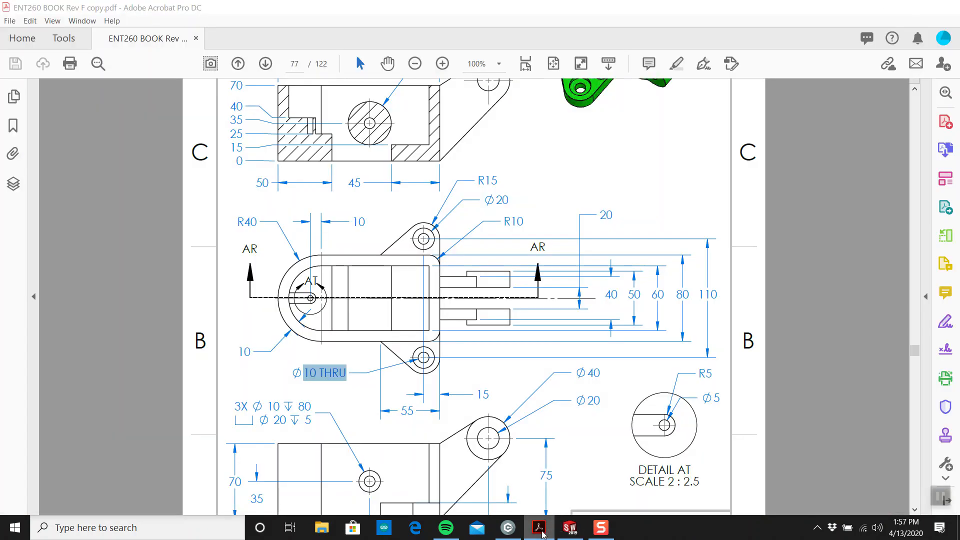
{"action": "left_click", "coordinate": [539, 529]}
{"action": "right_click_drag", "start_coordinate": [750, 286], "coordinate": [753, 174]}
{"action": "left_click", "coordinate": [659, 174]}
{"action": "left_click", "coordinate": [749, 122]}
{"action": "type", "text": "10"}
{"action": "key", "text": "Return"}
{"action": "key", "text": "Escape"}
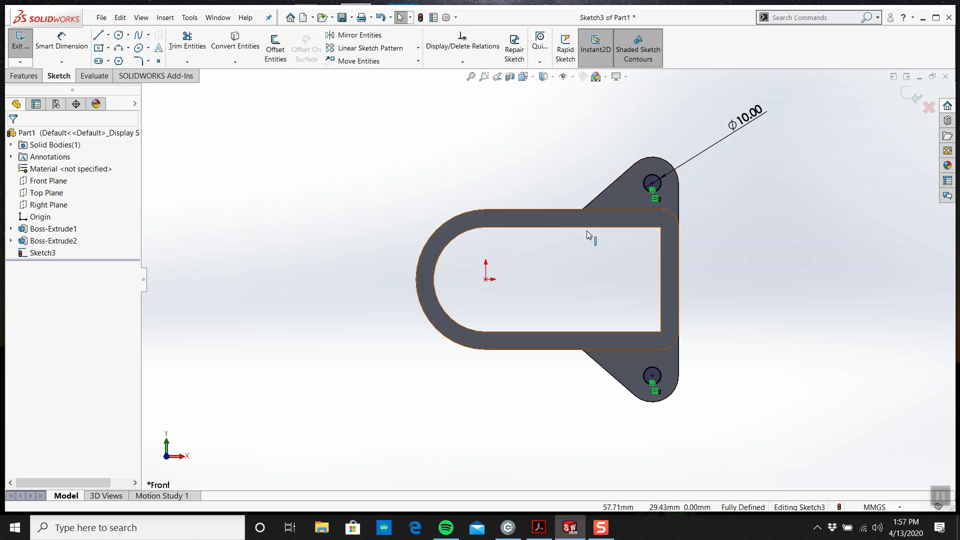
Step: Draw a larger circle about 22 mm in diameter concentric with each lug hole circle and make the two larger circles equal
{"action": "left_click", "coordinate": [120, 36]}
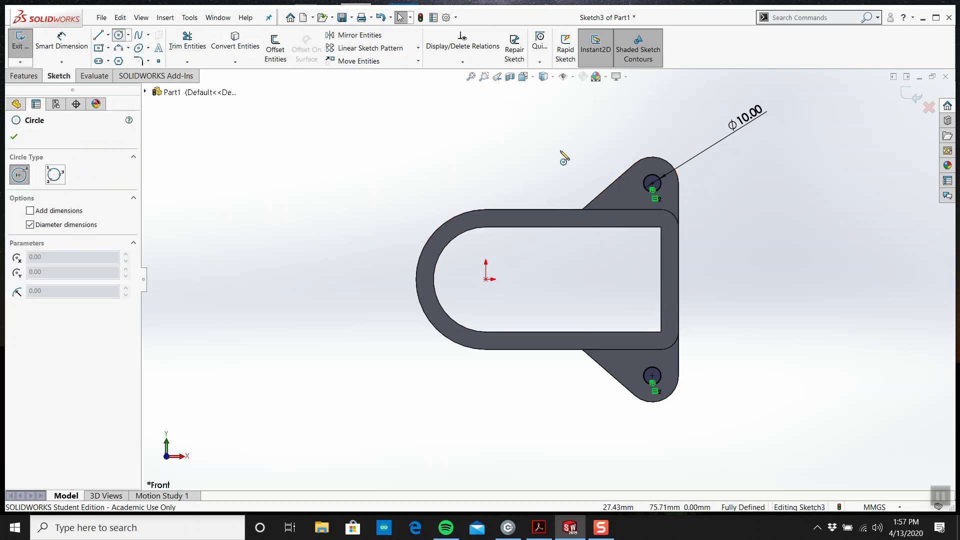
{"action": "left_click_drag", "start_coordinate": [651, 183], "coordinate": [671, 192]}
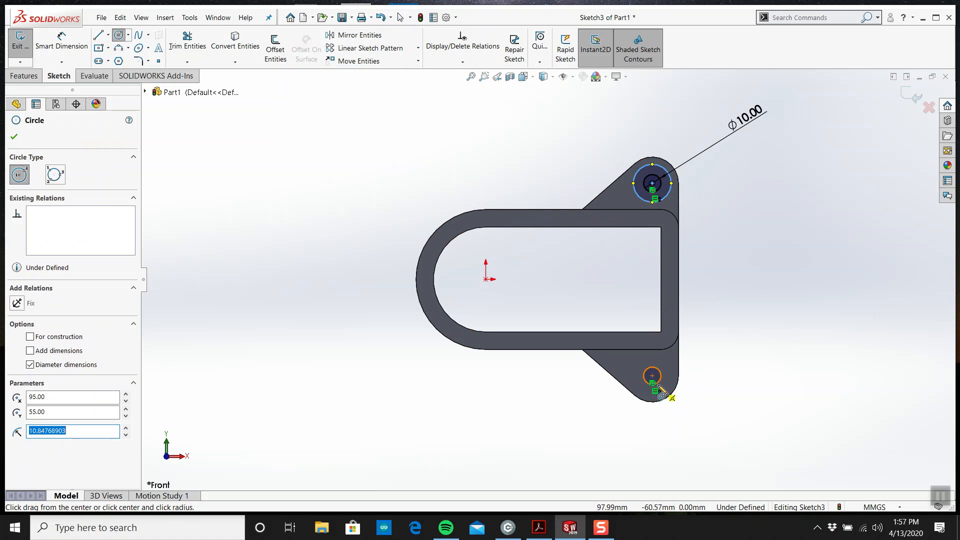
{"action": "left_click_drag", "start_coordinate": [652, 376], "coordinate": [674, 393]}
{"action": "key", "text": "Escape"}
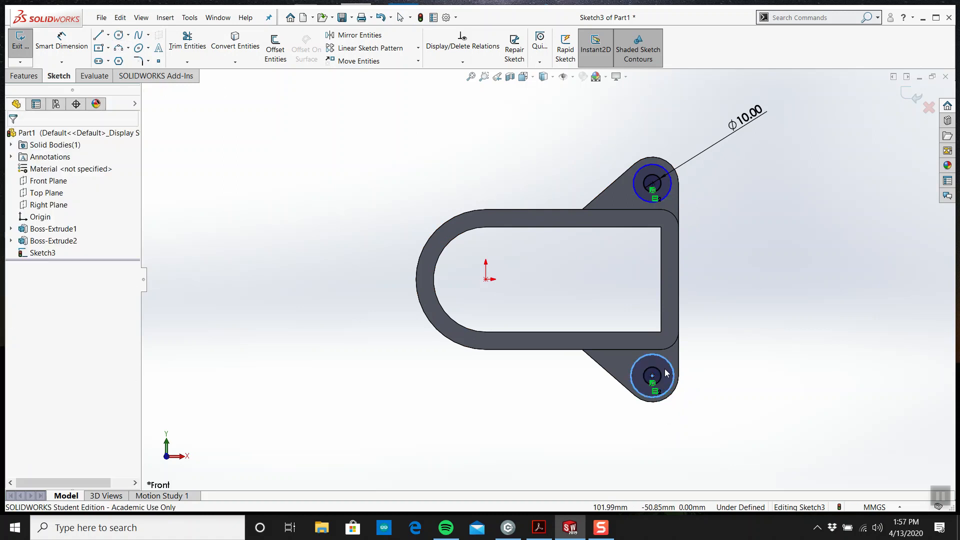
{"action": "left_click", "coordinate": [667, 363]}
{"action": "left_click", "coordinate": [638, 200], "text": "ctrl"}
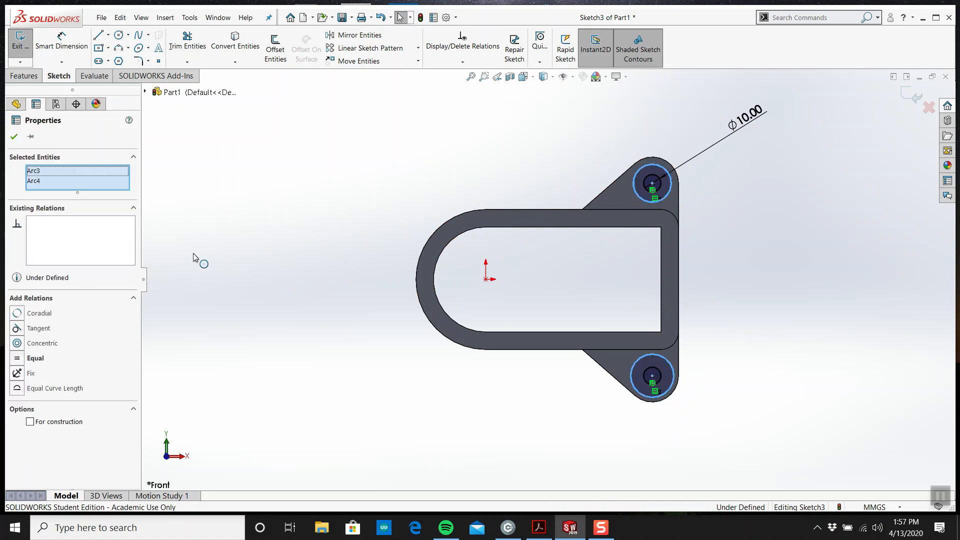
{"action": "left_click", "coordinate": [25, 359]}
{"action": "left_click", "coordinate": [498, 311]}
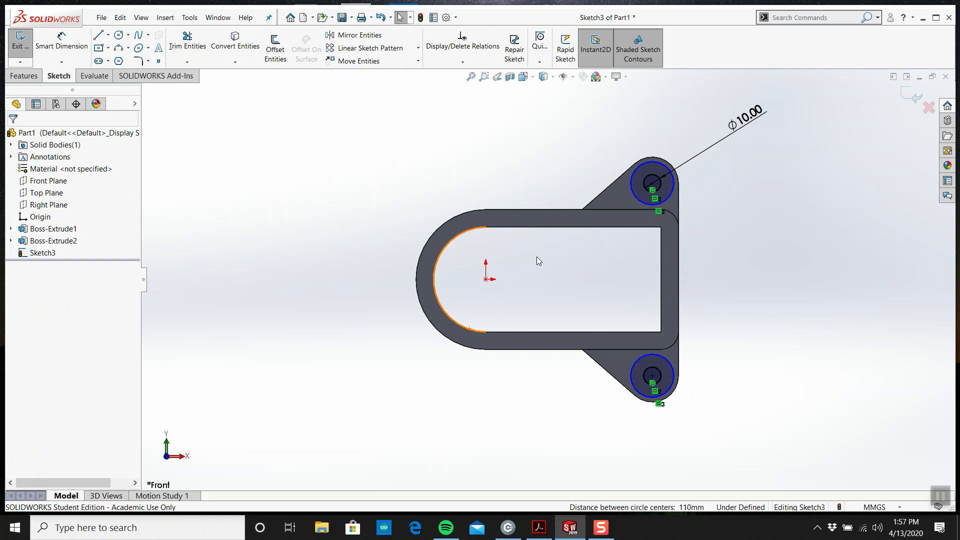
Step: Dimension the lower lug's larger circle to a diameter of 20 mm
{"action": "left_click", "coordinate": [62, 41]}
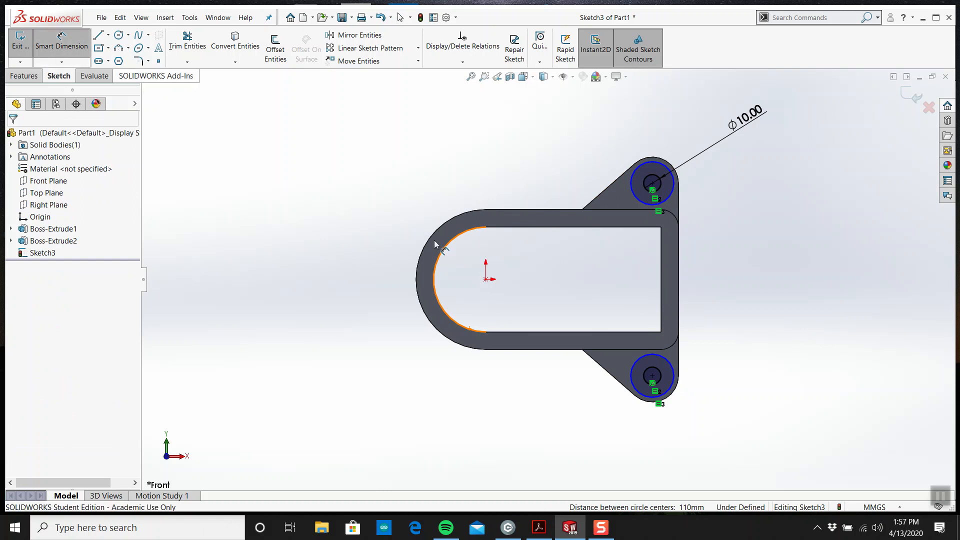
{"action": "left_click", "coordinate": [672, 365]}
{"action": "left_click", "coordinate": [759, 317]}
{"action": "type", "text": "20"}
{"action": "key", "text": "Return"}
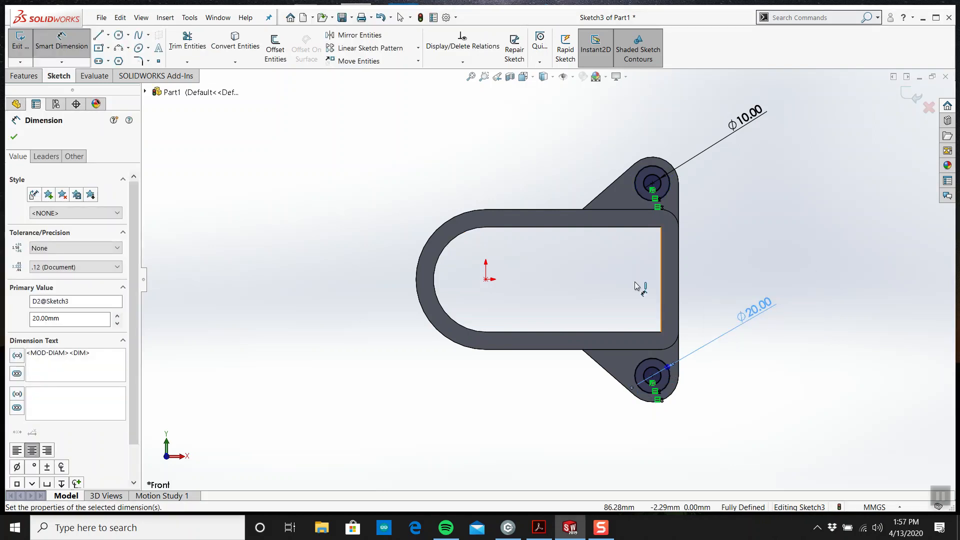
{"action": "key", "text": "Escape"}
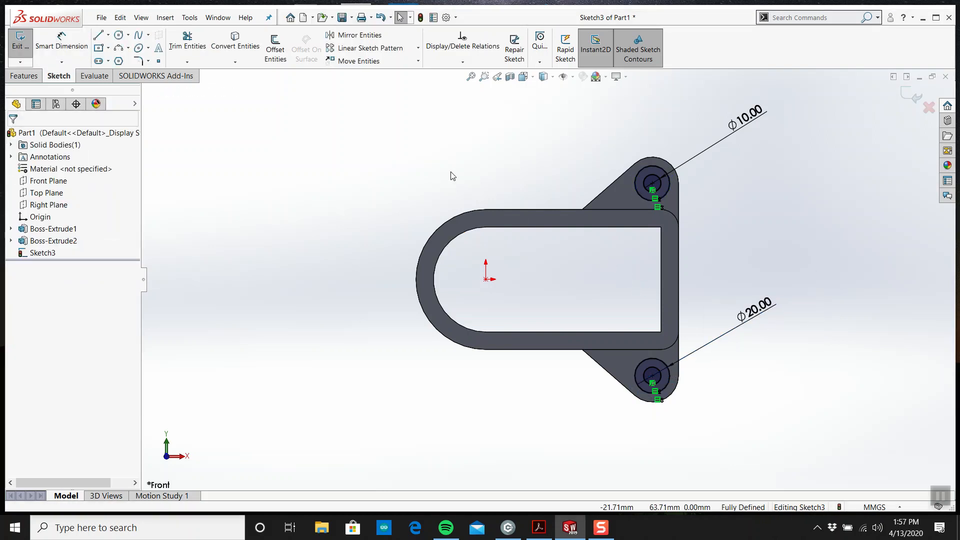
Step: Start an Extruded Cut of the sketch with only the two inner 10 mm circles as contours
{"action": "middle_click_drag", "start_coordinate": [618, 250], "coordinate": [582, 182]}
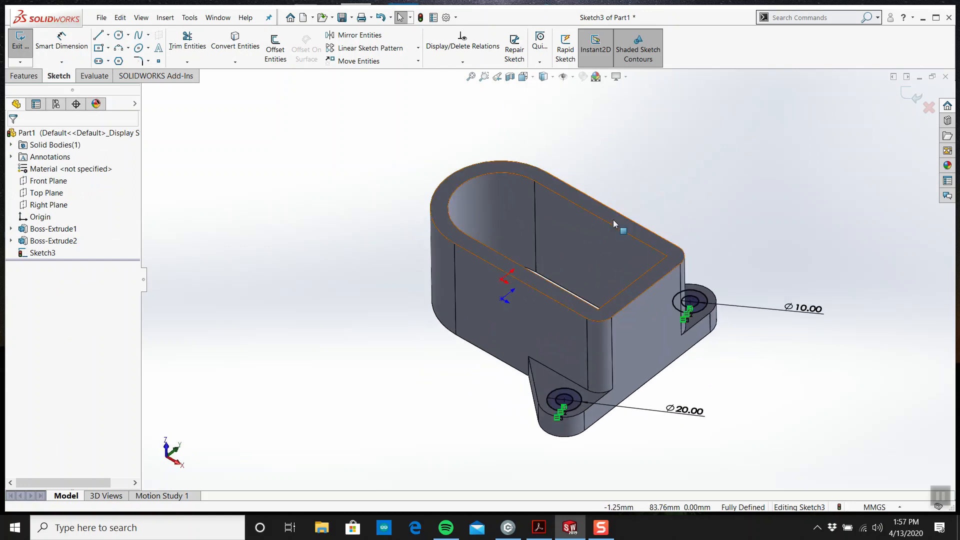
{"action": "left_click", "coordinate": [16, 64]}
{"action": "left_click", "coordinate": [177, 48]}
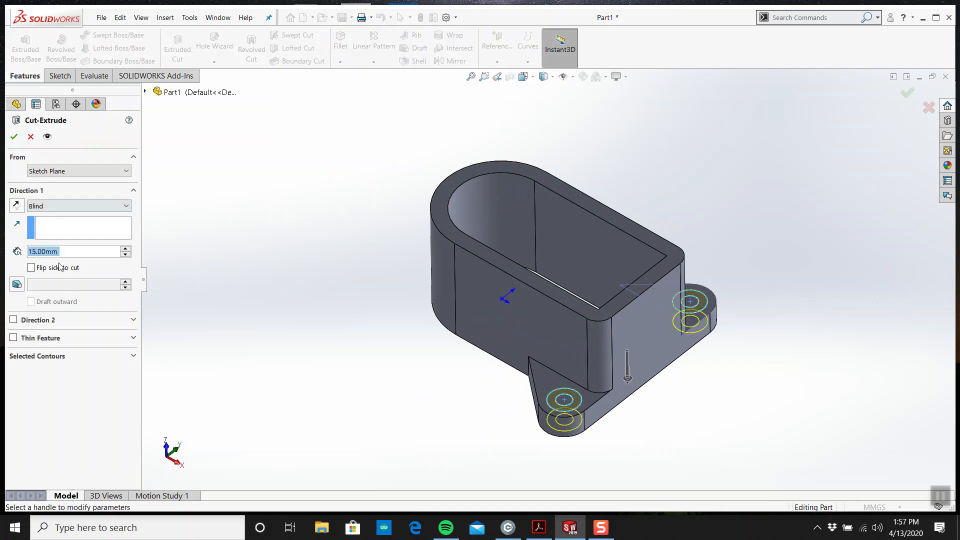
{"action": "left_click", "coordinate": [112, 359]}
{"action": "left_click", "coordinate": [88, 368]}
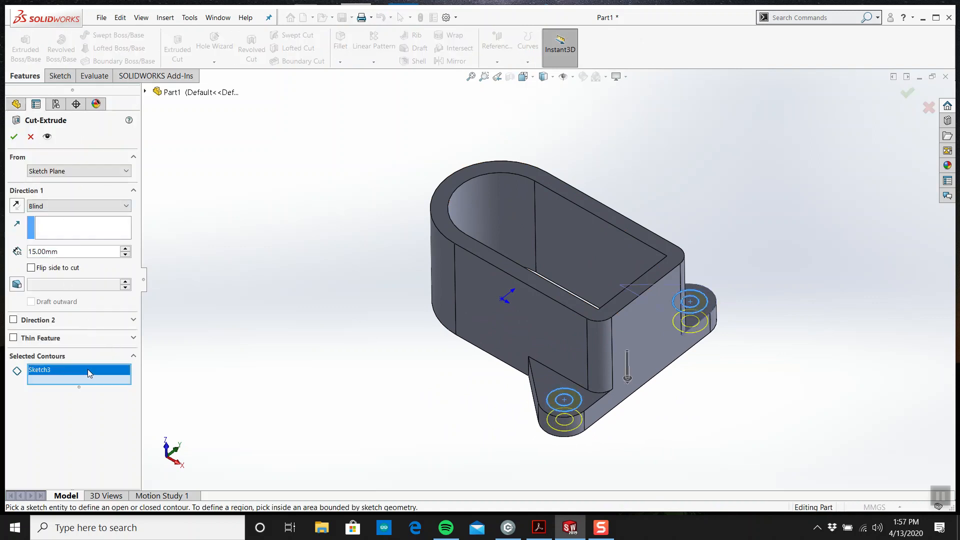
{"action": "key", "text": "Delete"}
{"action": "scroll", "coordinate": [570, 402], "scroll_direction": "down", "scroll_amount": 5}
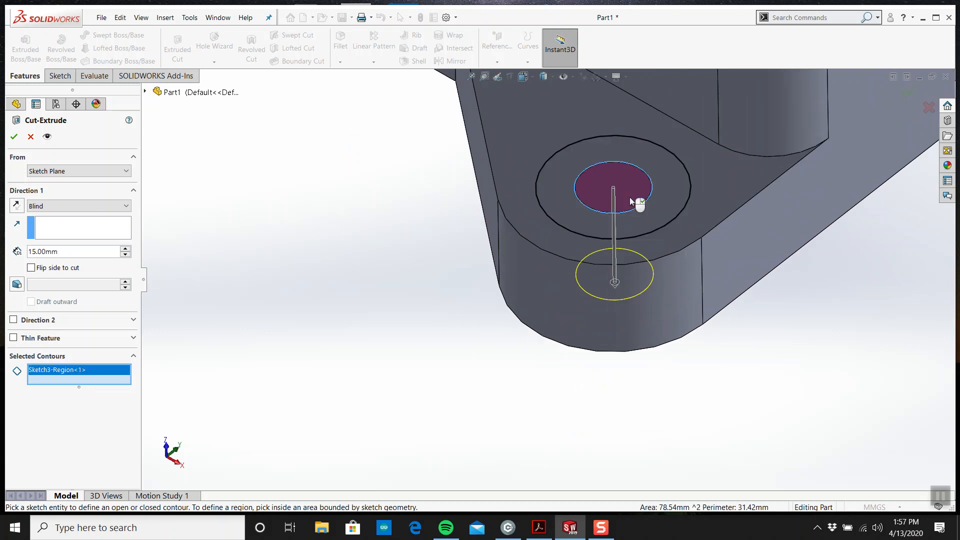
{"action": "left_click", "coordinate": [630, 196]}
{"action": "scroll", "coordinate": [627, 240], "scroll_direction": "up", "scroll_amount": 2}
{"action": "scroll", "coordinate": [626, 250], "scroll_direction": "up", "scroll_amount": 6}
{"action": "scroll", "coordinate": [643, 207], "scroll_direction": "down", "scroll_amount": 4}
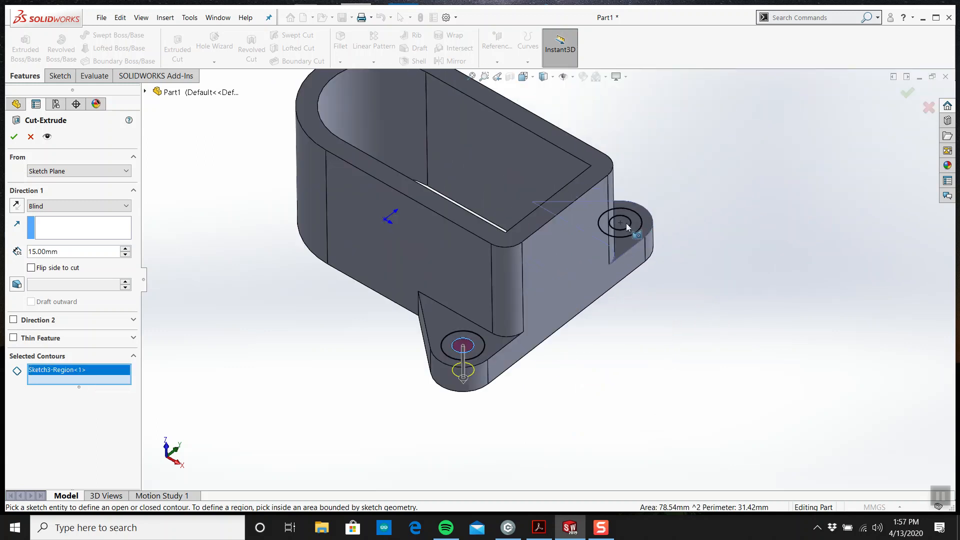
{"action": "left_click", "coordinate": [625, 224]}
Step: Set the lug hole cut's end condition to Through All and accept it
{"action": "left_click", "coordinate": [68, 204]}
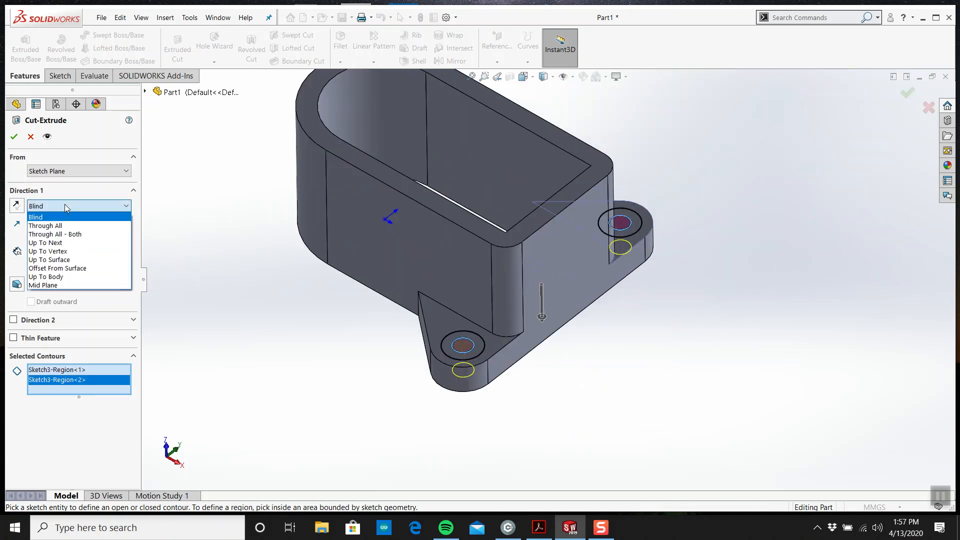
{"action": "left_click", "coordinate": [65, 226]}
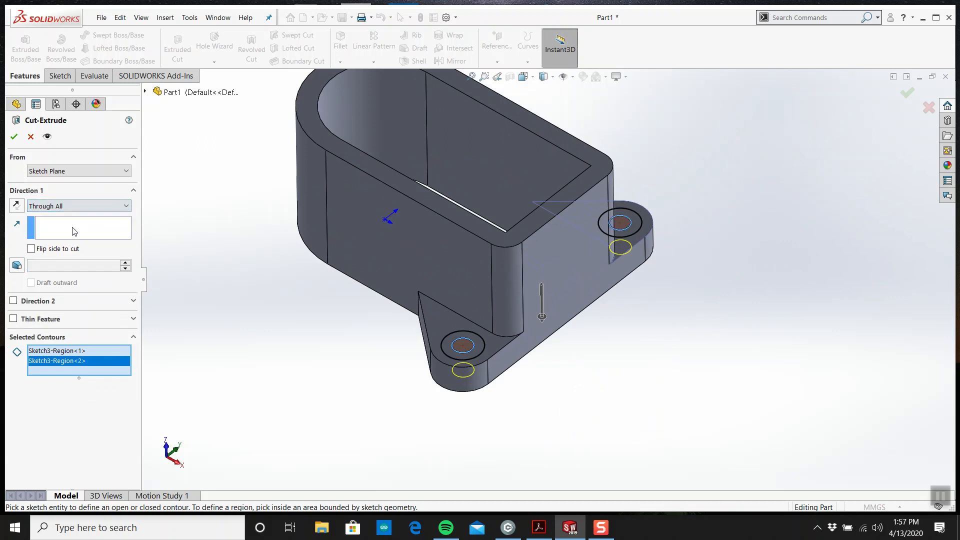
{"action": "left_click", "coordinate": [15, 139]}
{"action": "mouse_move", "coordinate": [409, 307]}
{"action": "middle_mouse_down"}
{"action": "mouse_move", "coordinate": [419, 362]}
{"action": "mouse_move", "coordinate": [413, 305]}
{"action": "middle_mouse_up"}
Step: Start another Extruded Cut that reuses the lug hole sketch from the first cut
{"action": "left_click", "coordinate": [10, 253]}
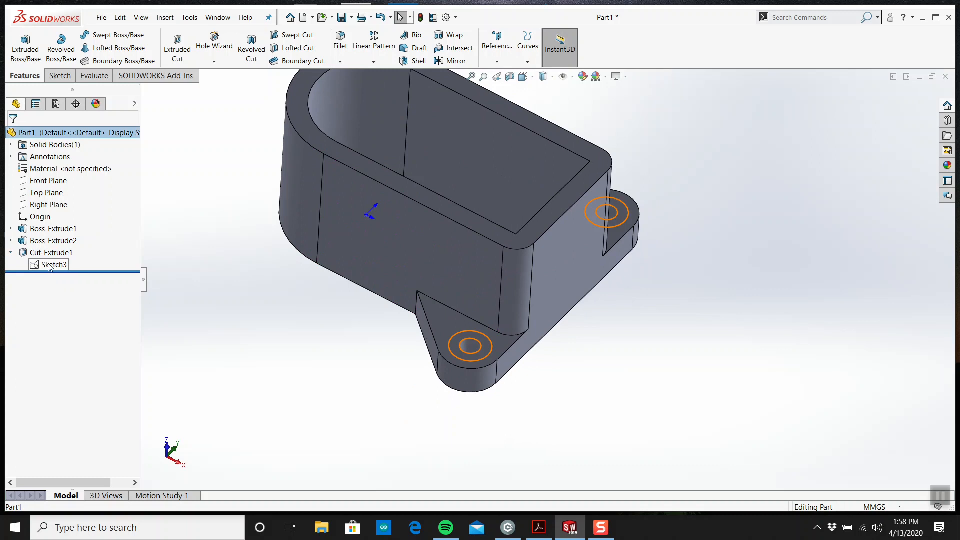
{"action": "left_click", "coordinate": [52, 264]}
{"action": "left_click", "coordinate": [177, 49]}
Step: Examine the views and hole callouts in the PDF drawing for the depth of the lugs' 20 mm counterbores
{"action": "left_click", "coordinate": [539, 528]}
{"action": "scroll", "coordinate": [411, 336], "scroll_direction": "up", "scroll_amount": 2}
{"action": "scroll", "coordinate": [411, 336], "scroll_direction": "down", "scroll_amount": 10}
{"action": "scroll", "coordinate": [358, 229], "scroll_direction": "up", "scroll_amount": 9}
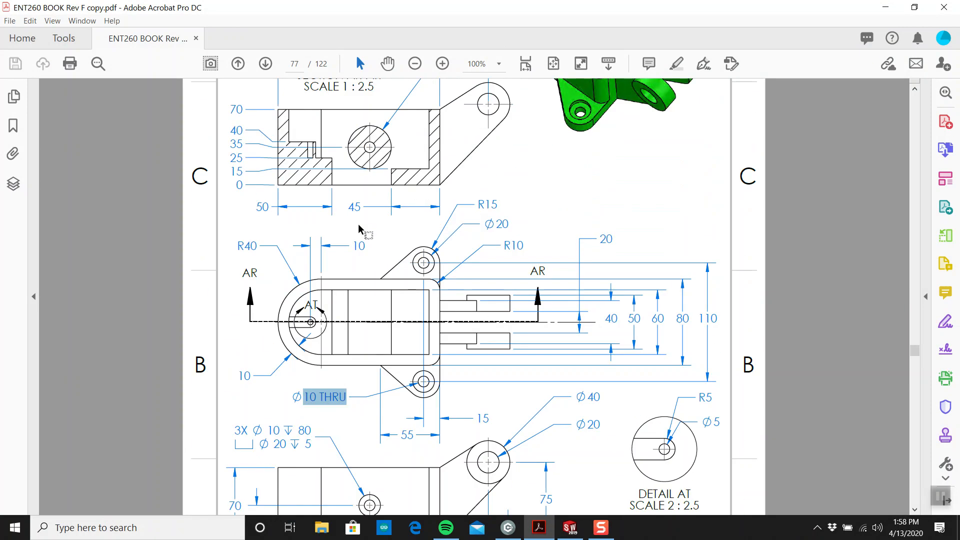
{"action": "scroll", "coordinate": [359, 226], "scroll_direction": "up", "scroll_amount": 8}
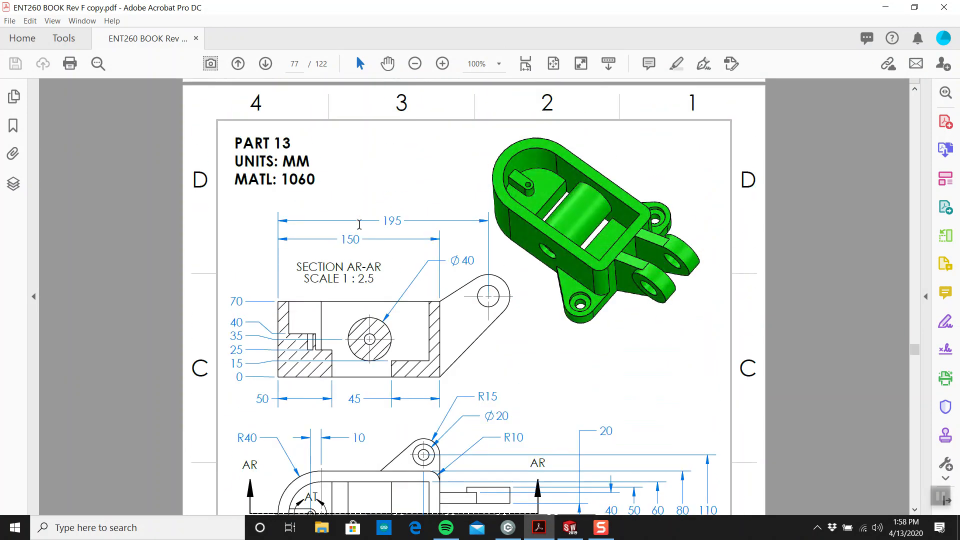
{"action": "scroll", "coordinate": [359, 225], "scroll_direction": "down", "scroll_amount": 14}
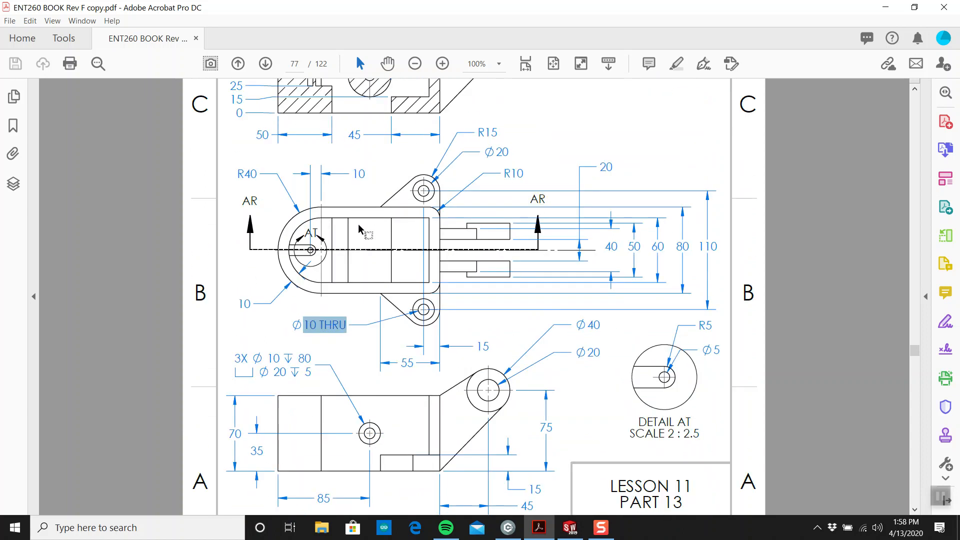
{"action": "scroll", "coordinate": [359, 228], "scroll_direction": "up", "scroll_amount": 6}
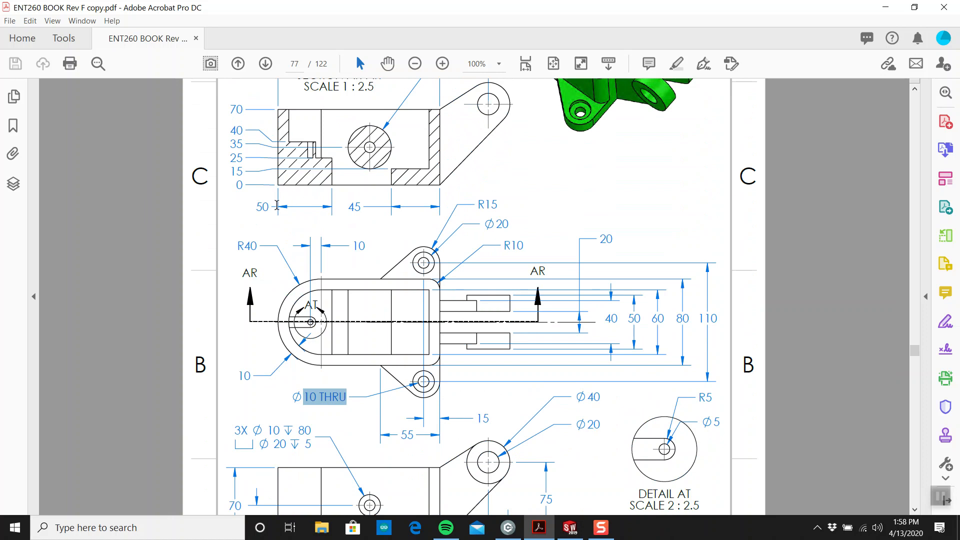
{"action": "scroll", "coordinate": [274, 242], "scroll_direction": "down", "scroll_amount": 3}
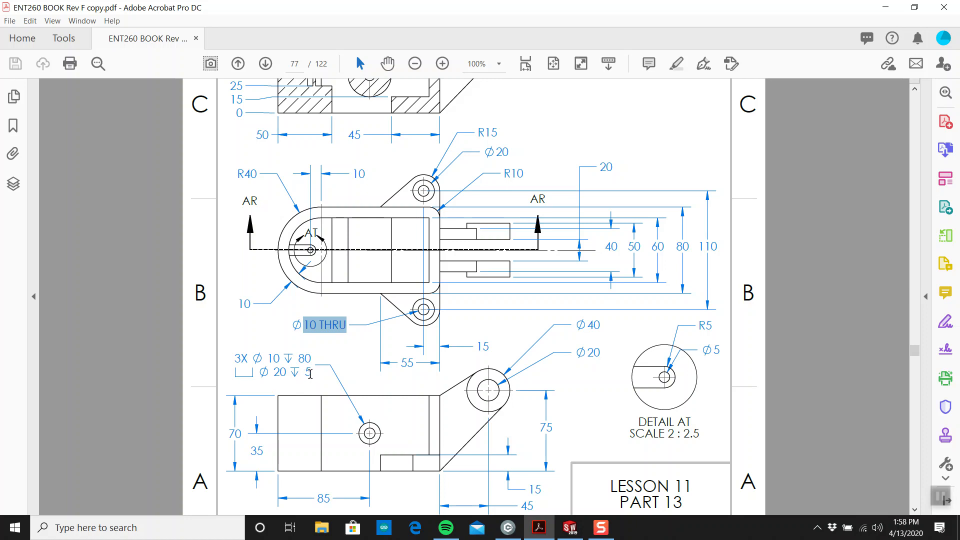
{"action": "scroll", "coordinate": [310, 374], "scroll_direction": "up", "scroll_amount": 9}
{"action": "scroll", "coordinate": [310, 376], "scroll_direction": "down", "scroll_amount": 5}
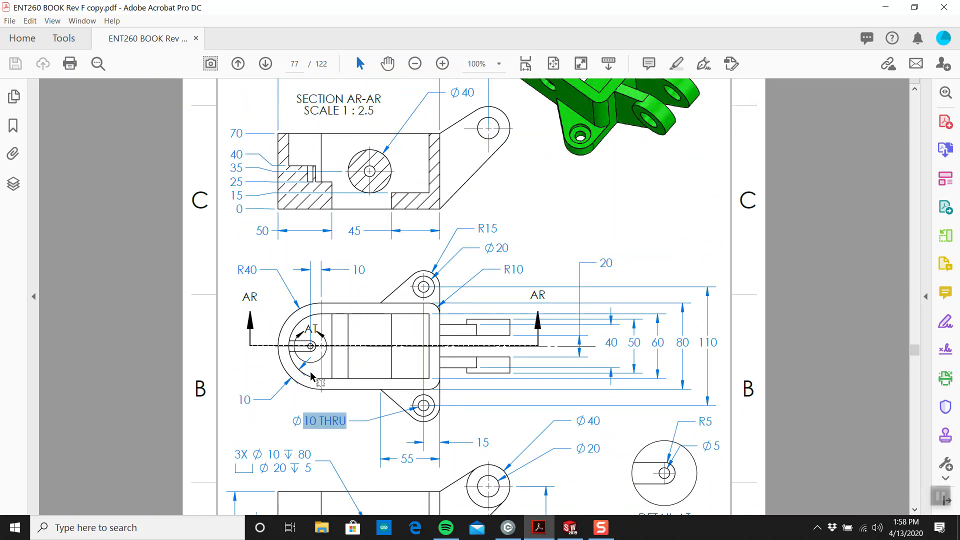
{"action": "scroll", "coordinate": [311, 376], "scroll_direction": "down", "scroll_amount": 5}
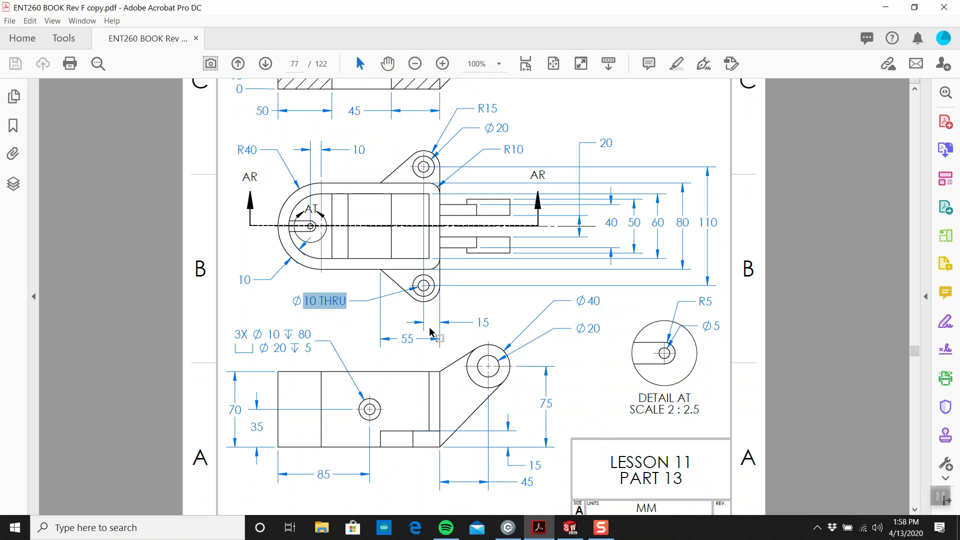
Step: Return to SOLIDWORKS, set the lug counterbore cut's blind depth to 5 mm and accept it
{"action": "mouse_move", "coordinate": [317, 350]}
{"action": "left_mouse_down"}
{"action": "mouse_move", "coordinate": [214, 330]}
{"action": "mouse_move", "coordinate": [317, 348]}
{"action": "left_mouse_up"}
{"action": "scroll", "coordinate": [484, 209], "scroll_direction": "up", "scroll_amount": 5}
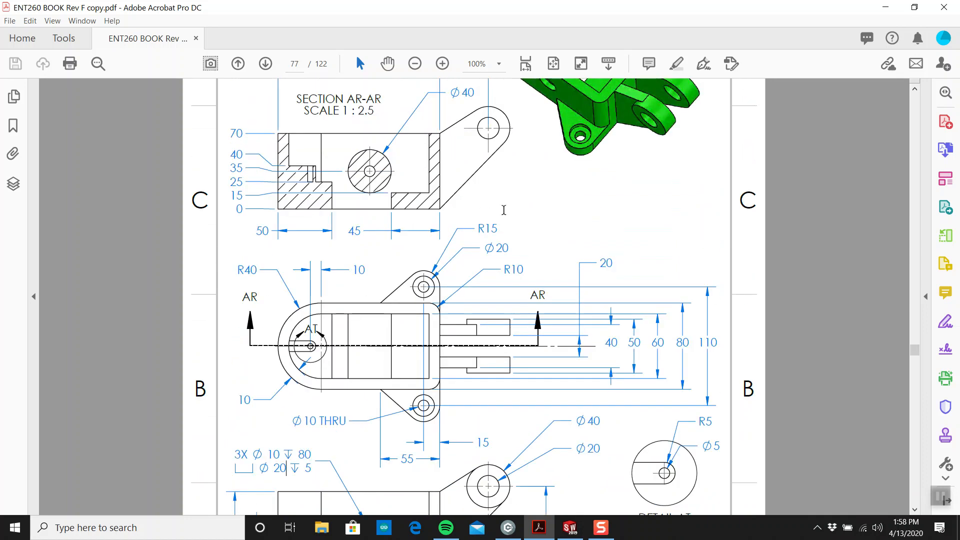
{"action": "scroll", "coordinate": [484, 209], "scroll_direction": "up", "scroll_amount": 1}
{"action": "left_click", "coordinate": [570, 527]}
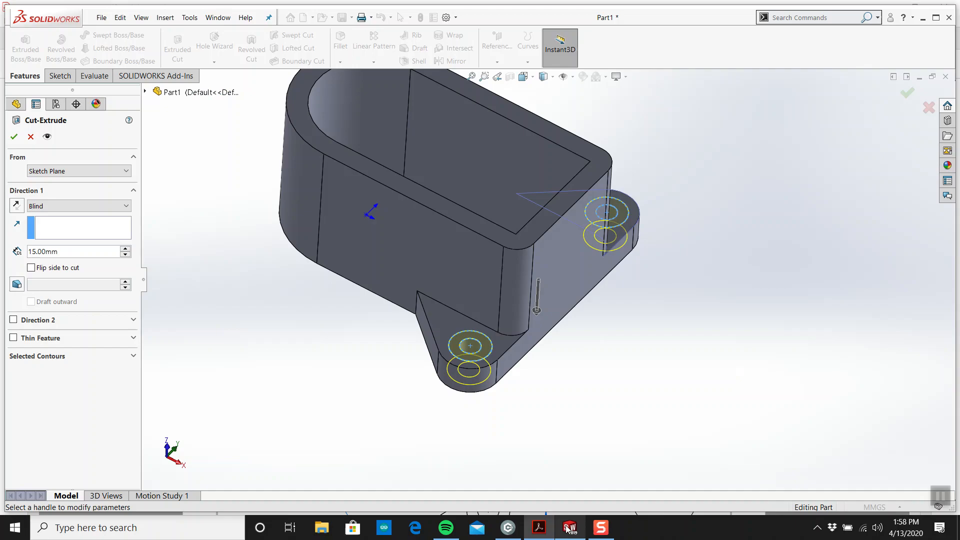
{"action": "triple_click", "coordinate": [98, 251]}
{"action": "type", "text": "5"}
{"action": "key", "text": "Return"}
{"action": "left_click", "coordinate": [14, 136]}
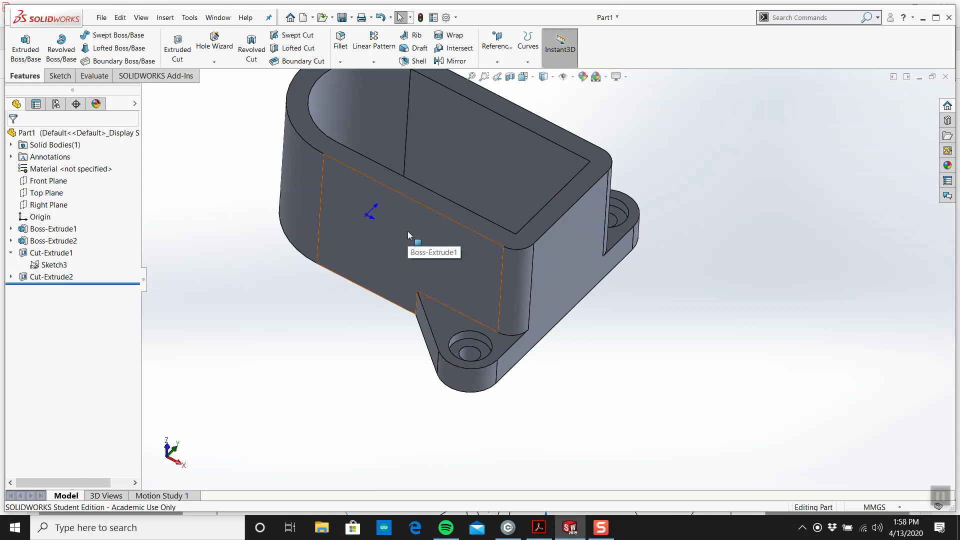
Step: Switch to the PDF drawing in Acrobat and examine section AR-AR and the other views for the cavity floor's dimensions
{"action": "scroll", "coordinate": [408, 235], "scroll_direction": "up", "scroll_amount": 3}
{"action": "middle_click_drag", "start_coordinate": [437, 192], "coordinate": [538, 365]}
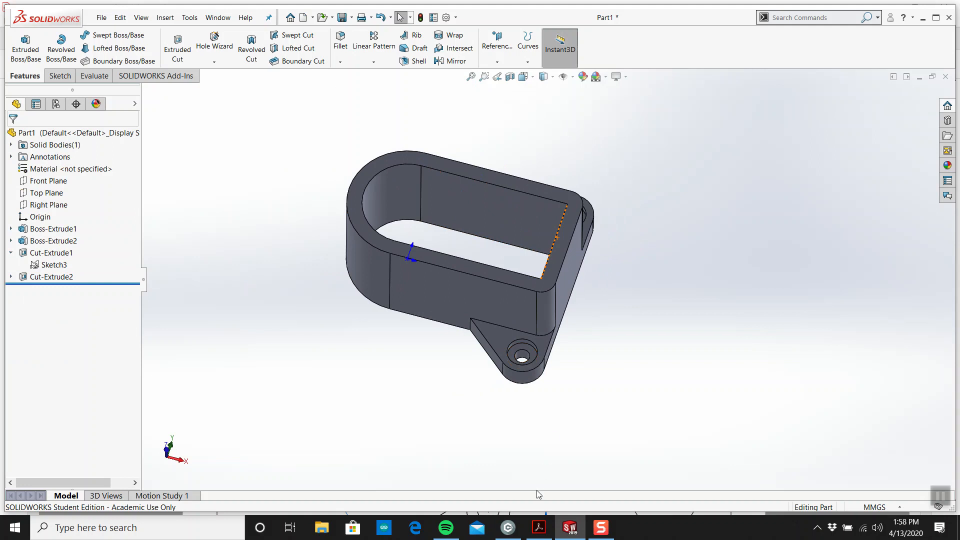
{"action": "left_click", "coordinate": [537, 533]}
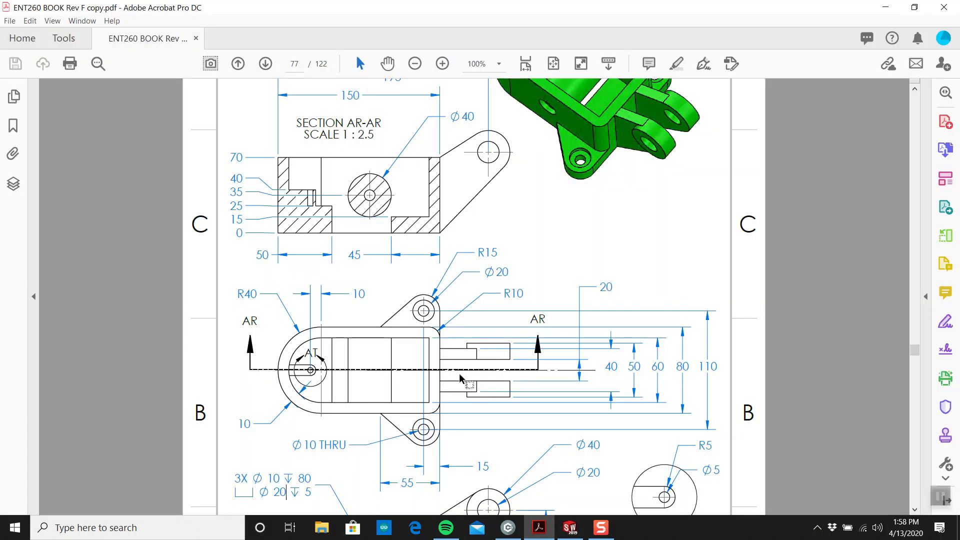
{"action": "scroll", "coordinate": [441, 351], "scroll_direction": "up", "scroll_amount": 3}
{"action": "scroll", "coordinate": [442, 352], "scroll_direction": "down", "scroll_amount": 2}
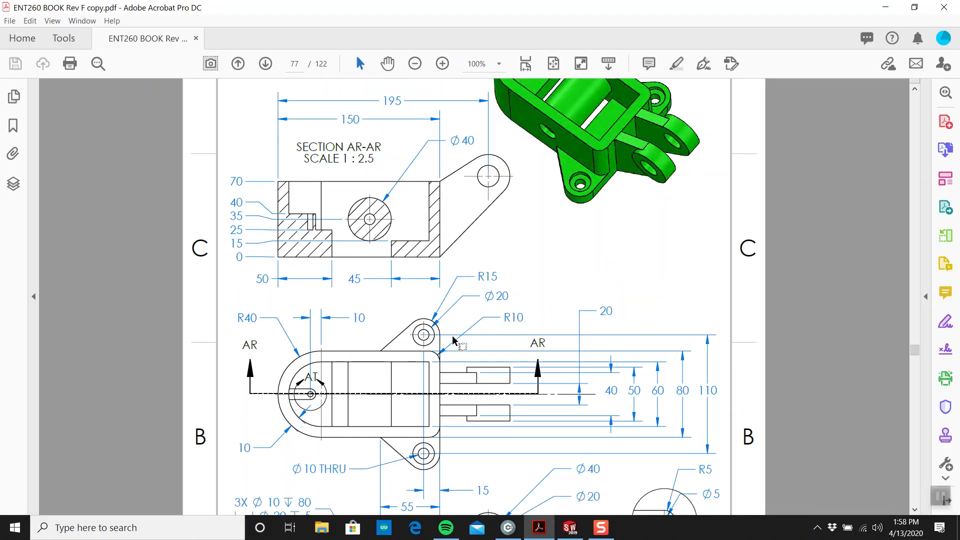
{"action": "scroll", "coordinate": [564, 345], "scroll_direction": "up", "scroll_amount": 3}
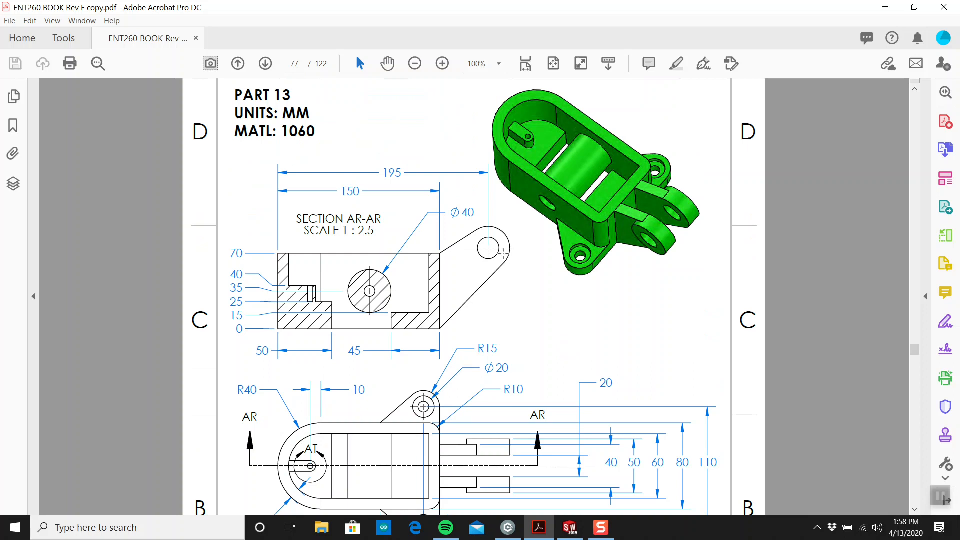
{"action": "scroll", "coordinate": [406, 278], "scroll_direction": "down", "scroll_amount": 1}
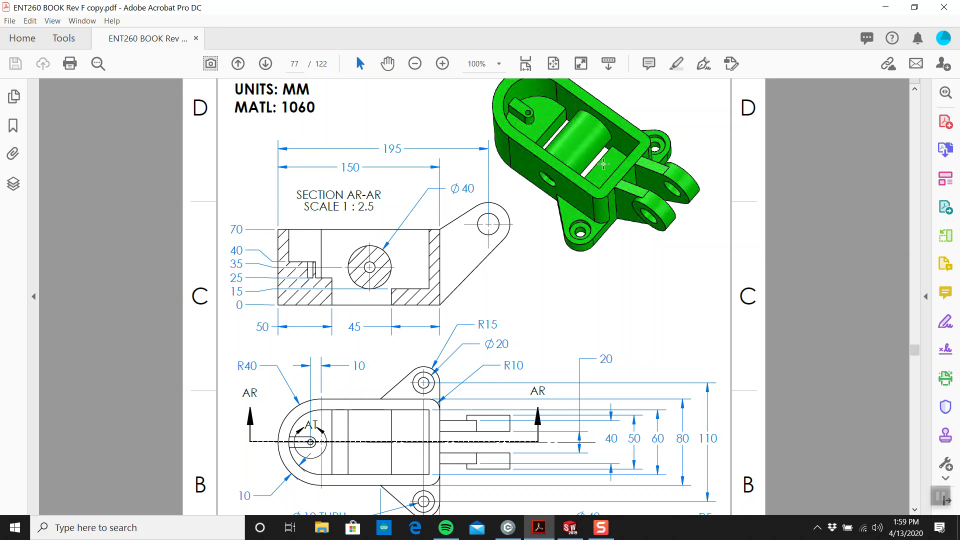
{"action": "scroll", "coordinate": [526, 243], "scroll_direction": "down", "scroll_amount": 3}
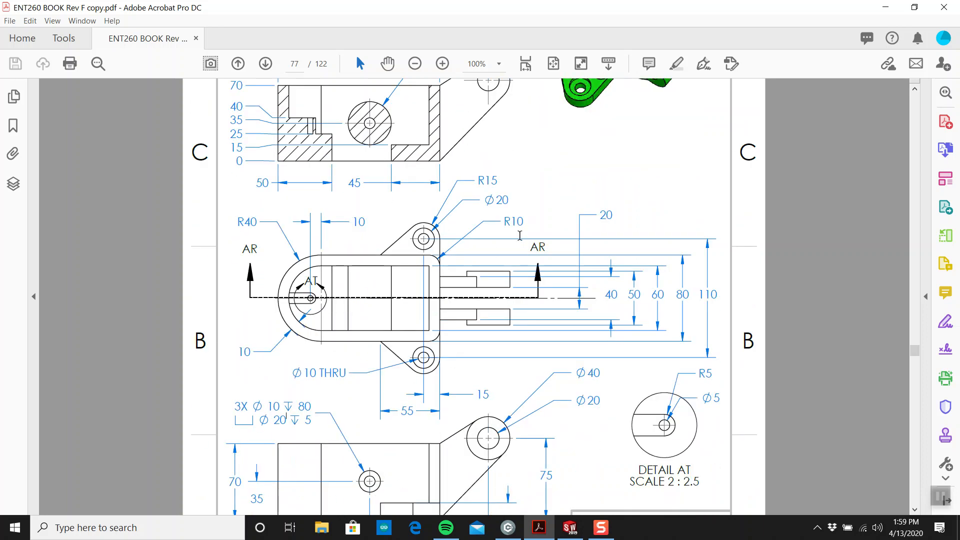
{"action": "scroll", "coordinate": [442, 285], "scroll_direction": "down", "scroll_amount": 2}
{"action": "scroll", "coordinate": [435, 289], "scroll_direction": "up", "scroll_amount": 3}
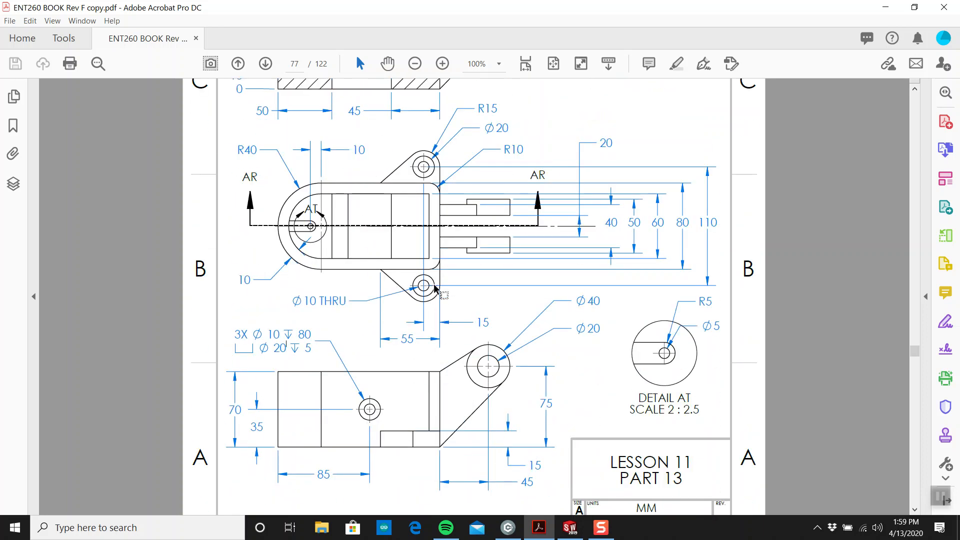
{"action": "scroll", "coordinate": [434, 289], "scroll_direction": "down", "scroll_amount": 3}
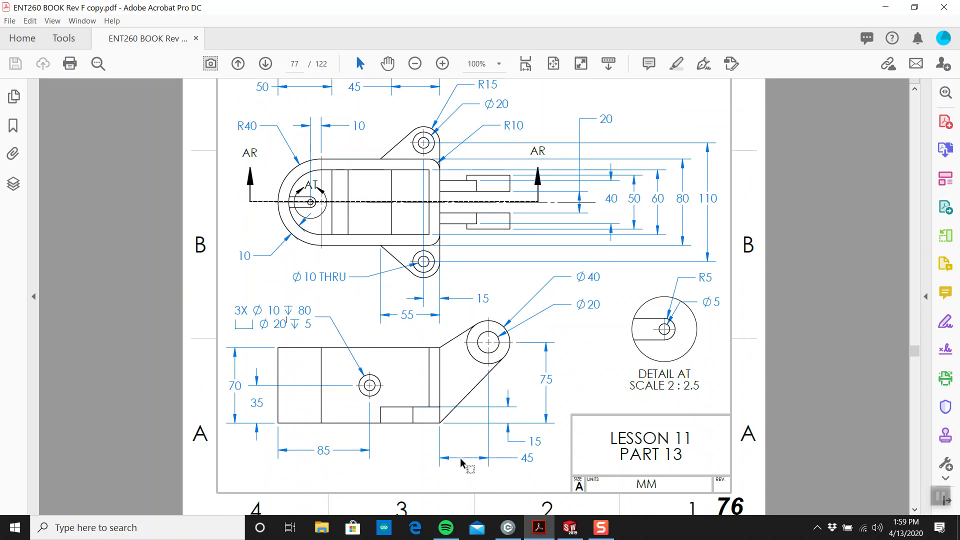
Step: Switch to SOLIDWORKS, start a sketch on the part's underside face and view it straight on
{"action": "left_click", "coordinate": [570, 528]}
{"action": "mouse_move", "coordinate": [433, 203]}
{"action": "middle_mouse_down"}
{"action": "mouse_move", "coordinate": [490, 190]}
{"action": "mouse_move", "coordinate": [465, 152]}
{"action": "middle_mouse_up"}
{"action": "left_click", "coordinate": [50, 76]}
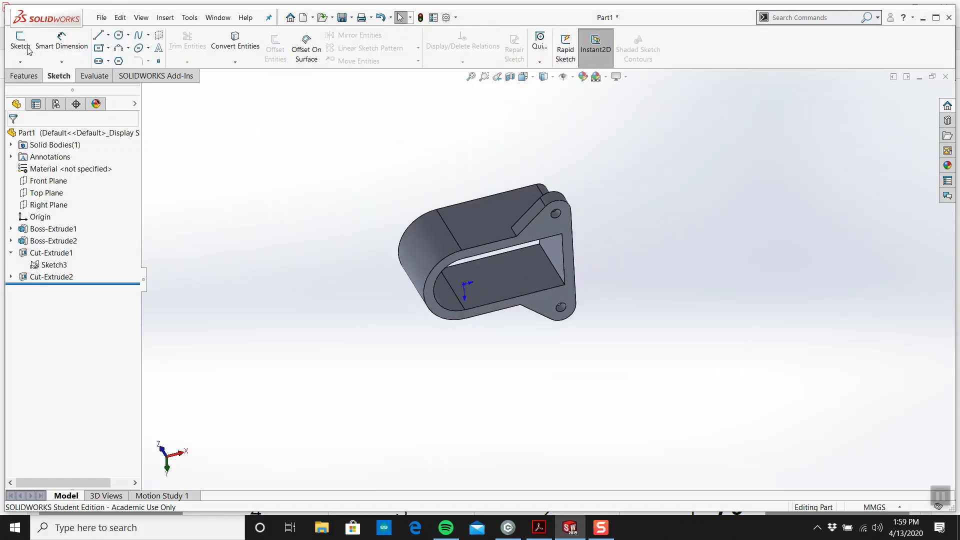
{"action": "left_click", "coordinate": [20, 40]}
{"action": "left_click", "coordinate": [533, 228]}
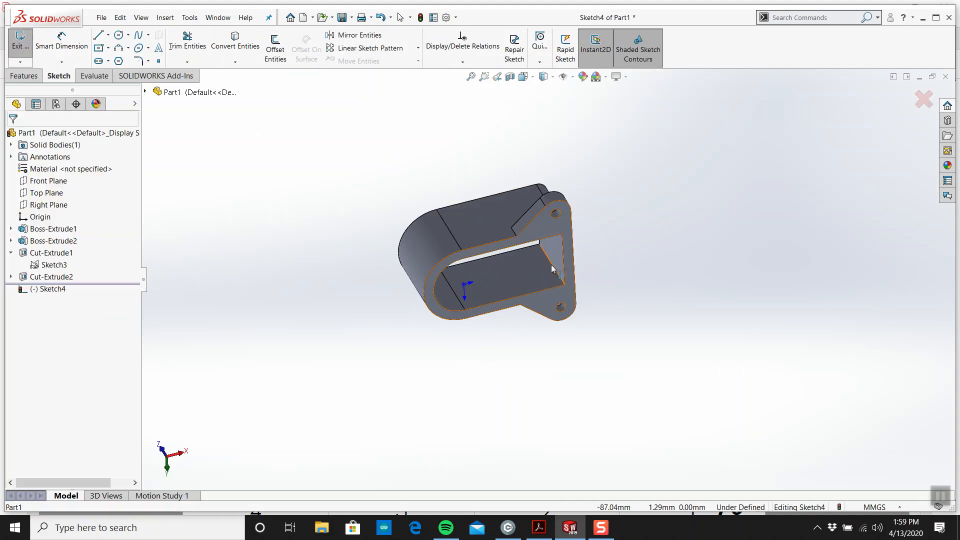
{"action": "key", "text": "space"}
{"action": "left_click", "coordinate": [492, 363]}
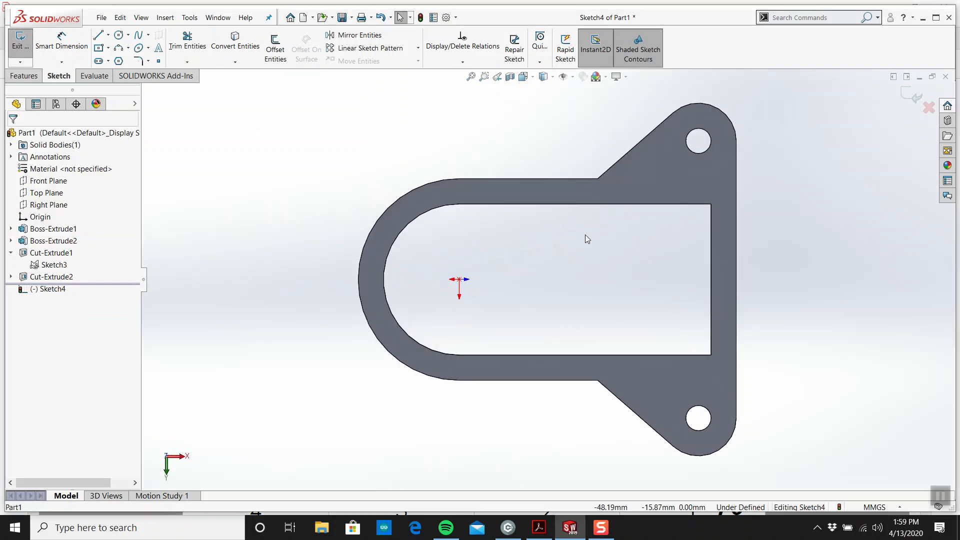
Step: Convert the underside face's outer outline and the cavity's three straight edges and arc into sketch entities
{"action": "left_click", "coordinate": [621, 206]}
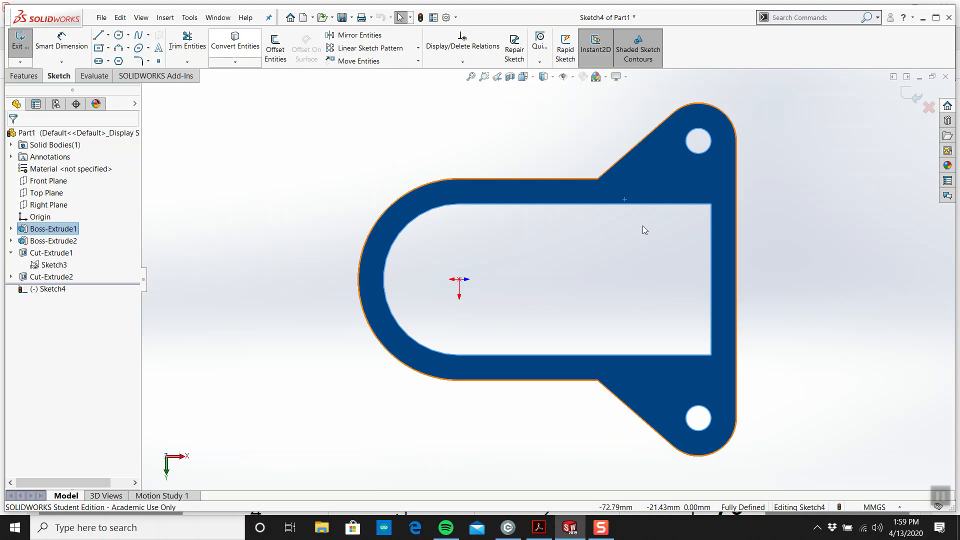
{"action": "left_click", "coordinate": [619, 203], "text": "ctrl"}
{"action": "left_click", "coordinate": [711, 239], "text": "ctrl"}
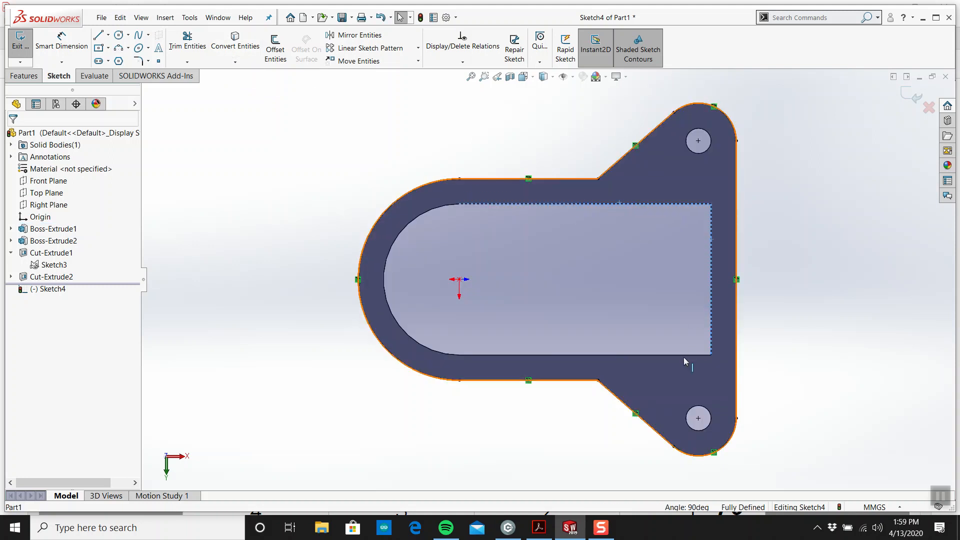
{"action": "left_click", "coordinate": [686, 354], "text": "ctrl"}
{"action": "left_click", "coordinate": [443, 355], "text": "ctrl"}
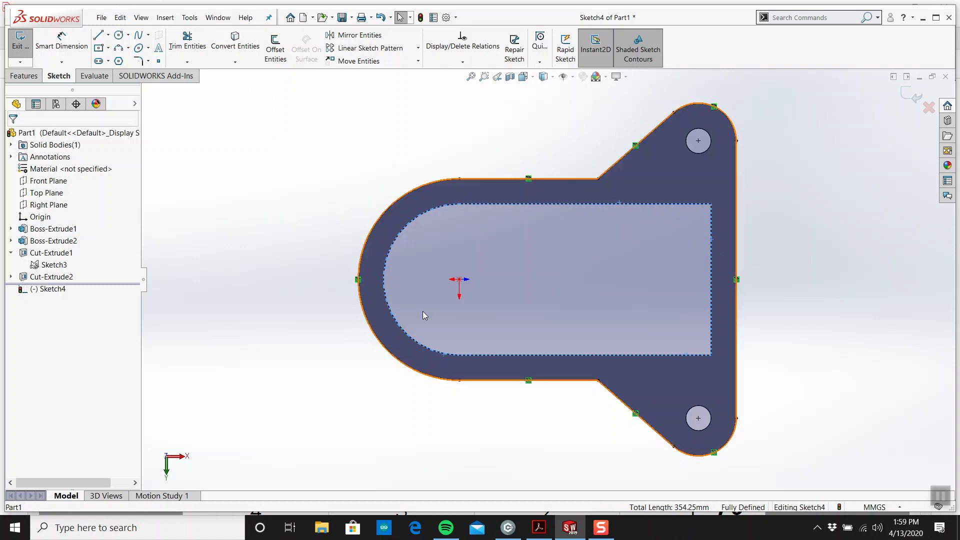
{"action": "left_click", "coordinate": [231, 50]}
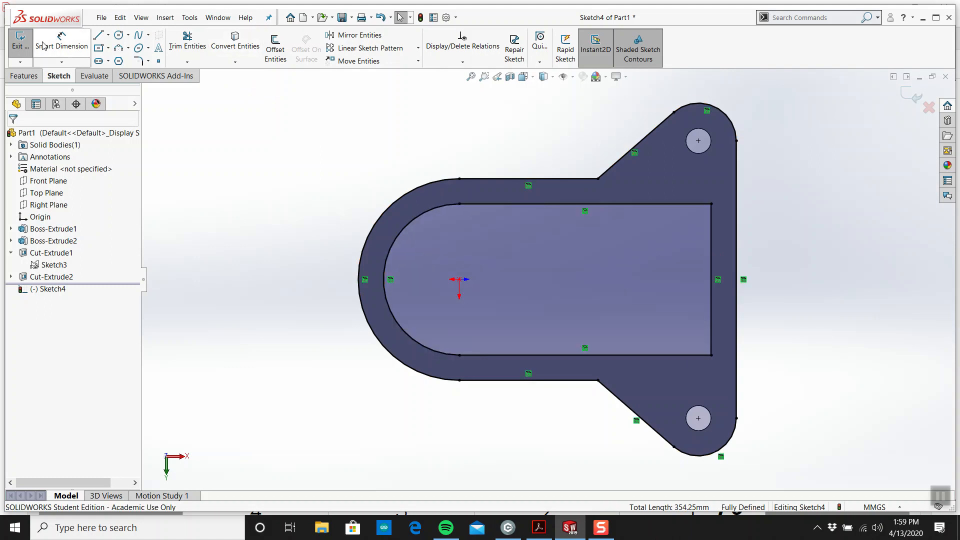
Step: Sketch a vertical line across the cavity between its two long edges, about 39 mm from the lug end's outer edge
{"action": "left_click", "coordinate": [98, 34]}
{"action": "left_click", "coordinate": [637, 204]}
{"action": "left_click", "coordinate": [638, 355]}
{"action": "key", "text": "Escape"}
Step: Check section AR-AR in the PDF drawing and dimension the vertical line 45 mm from the lug end's outer edge
{"action": "right_click_drag", "start_coordinate": [852, 337], "coordinate": [845, 308]}
{"action": "left_click", "coordinate": [538, 528]}
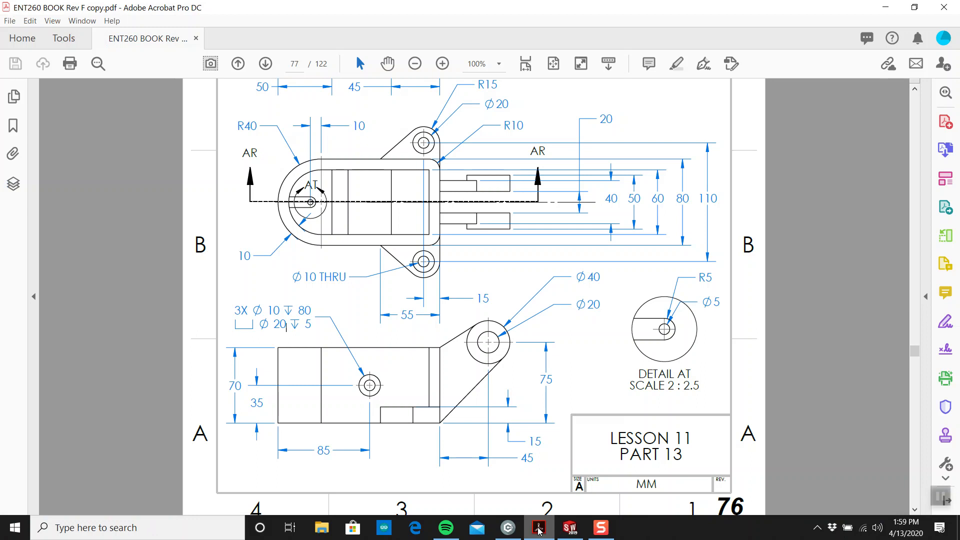
{"action": "scroll", "coordinate": [449, 324], "scroll_direction": "up", "scroll_amount": 5}
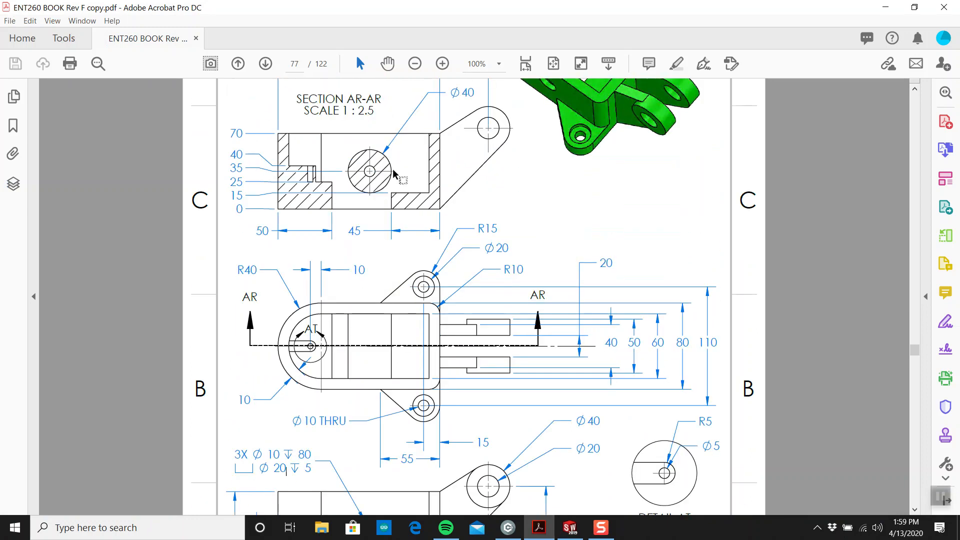
{"action": "left_click", "coordinate": [569, 528]}
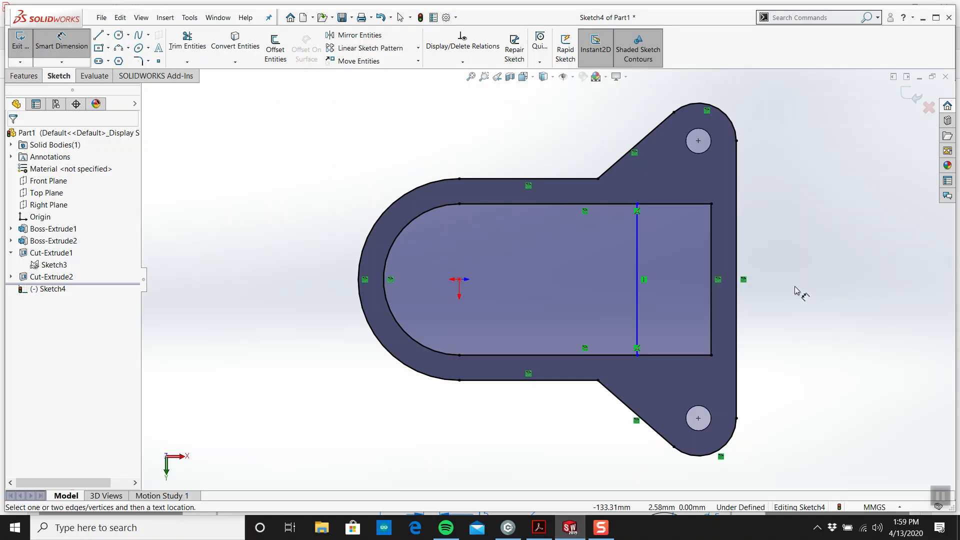
{"action": "left_click", "coordinate": [738, 266]}
{"action": "left_click", "coordinate": [637, 256]}
{"action": "left_click", "coordinate": [844, 258]}
{"action": "type", "text": "45"}
{"action": "key", "text": "Return"}
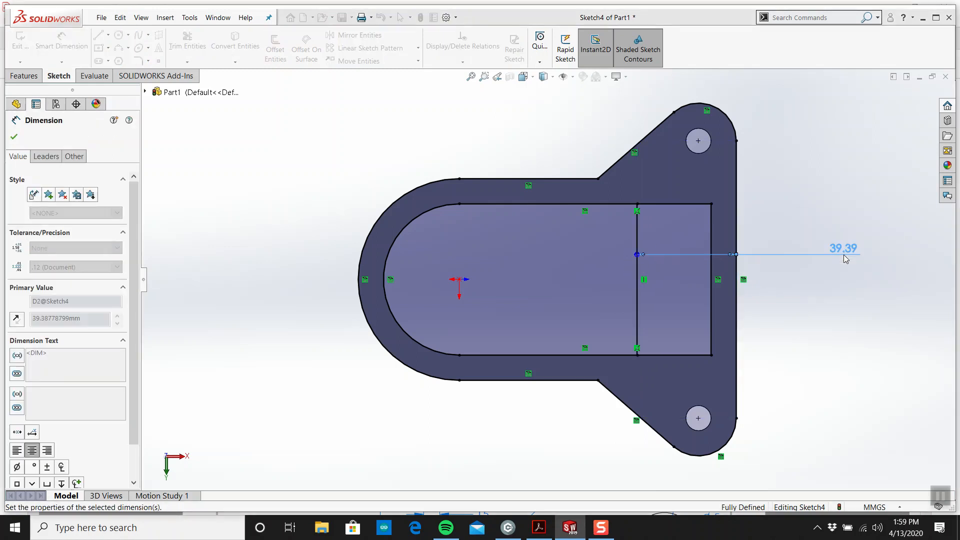
{"action": "key", "text": "Escape"}
Step: Consult the PDF section view and sketch a second vertical line across the cavity near its rounded end
{"action": "left_click", "coordinate": [538, 526]}
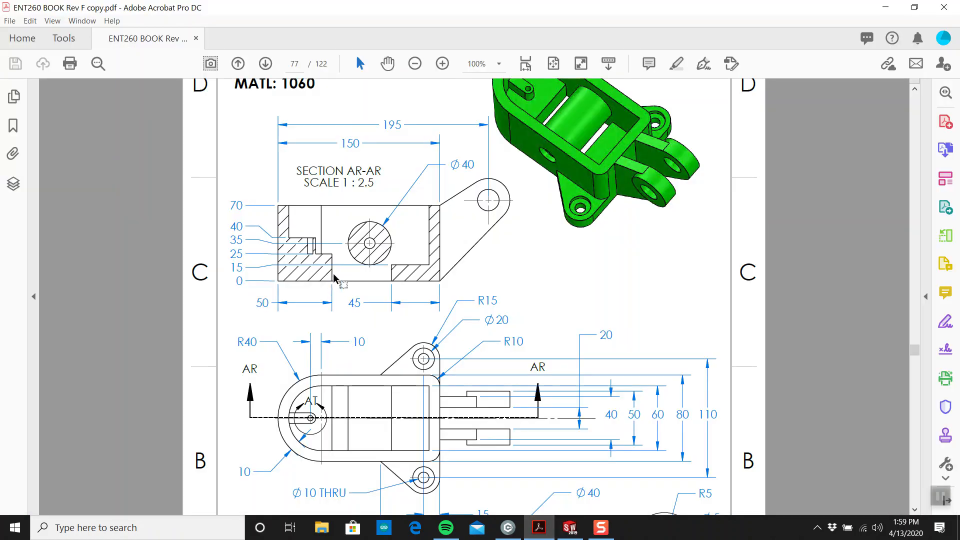
{"action": "left_click", "coordinate": [569, 528]}
{"action": "left_click", "coordinate": [98, 35]}
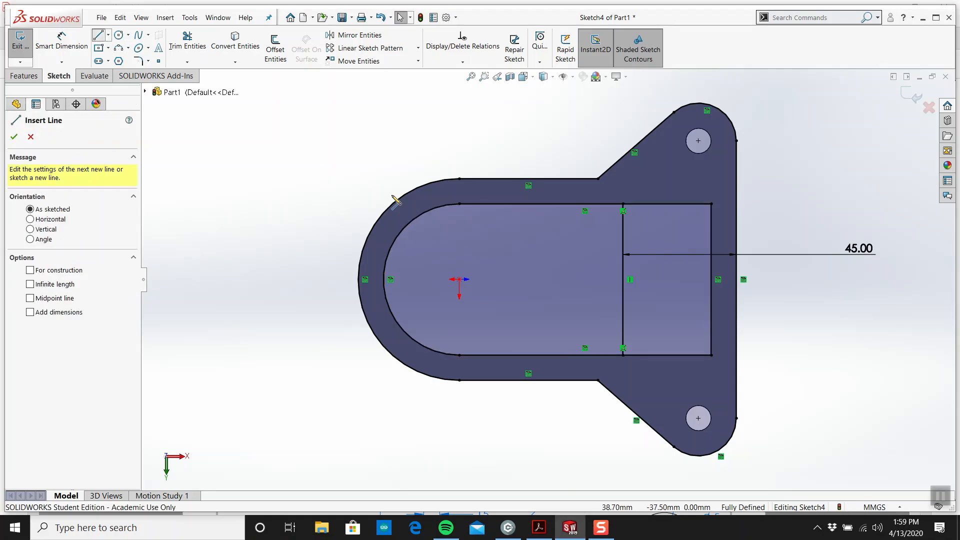
{"action": "left_click", "coordinate": [484, 206]}
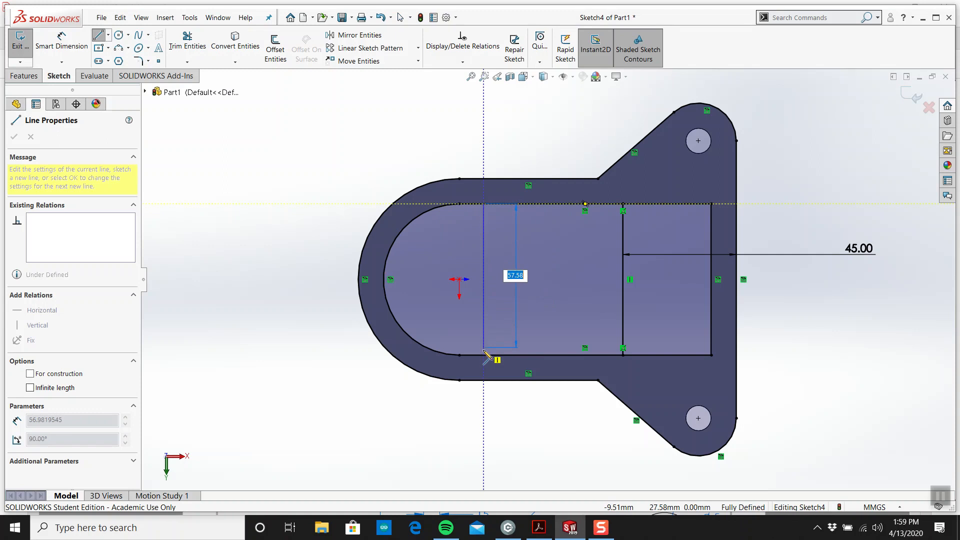
{"action": "left_click", "coordinate": [483, 355]}
Step: Dimension the second vertical line 50 mm from the outermost point of the rounded end's outer arc
{"action": "right_click_drag", "start_coordinate": [230, 351], "coordinate": [219, 208]}
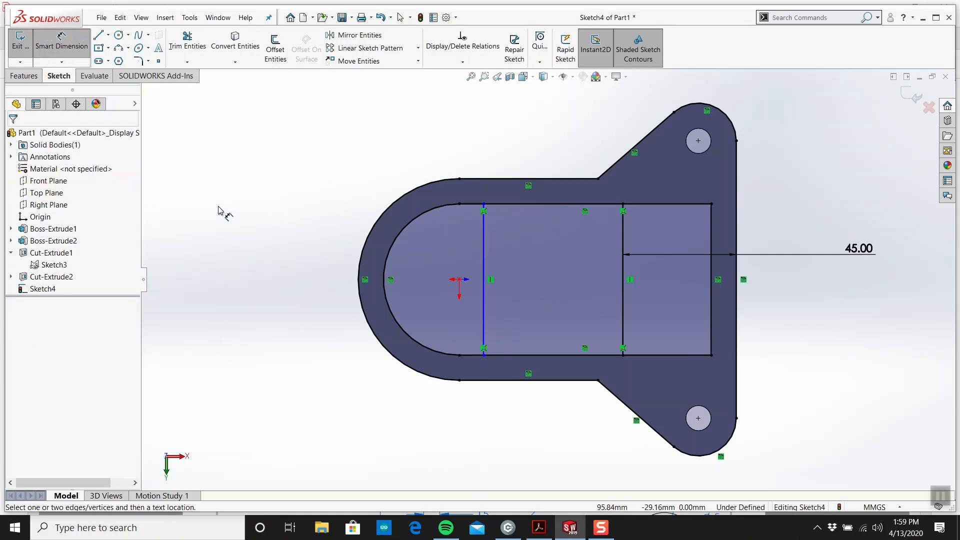
{"action": "left_click", "coordinate": [483, 266]}
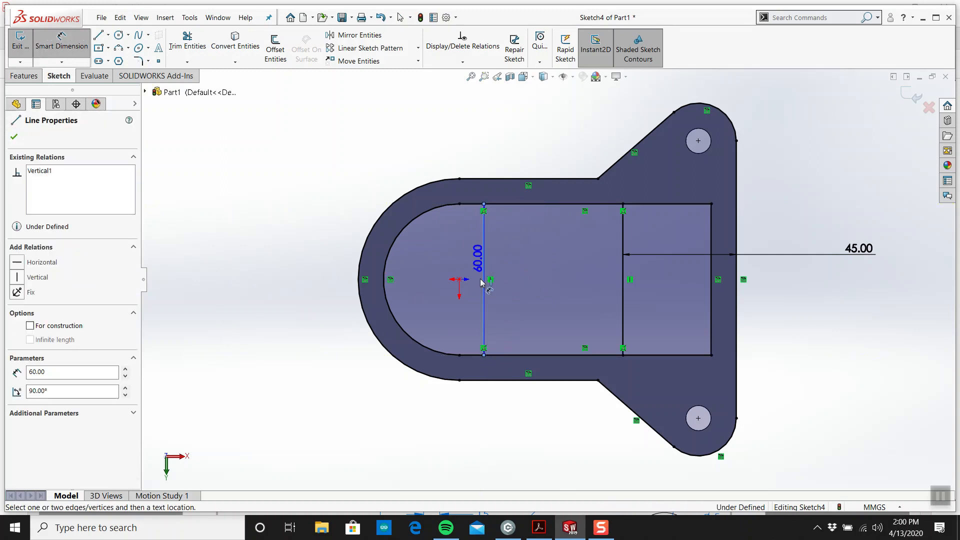
{"action": "left_click", "coordinate": [418, 375]}
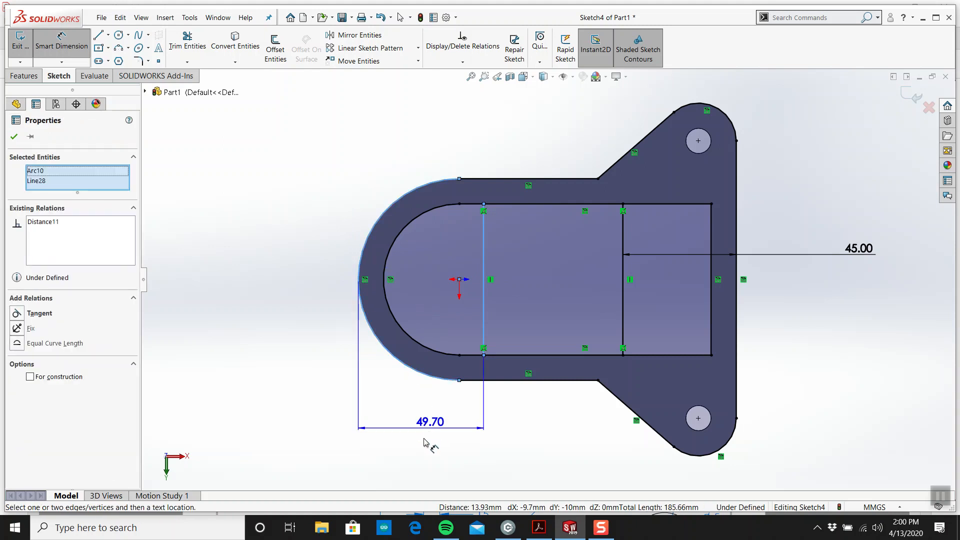
{"action": "left_click", "coordinate": [426, 439]}
{"action": "type", "text": "50"}
{"action": "key", "text": "Return"}
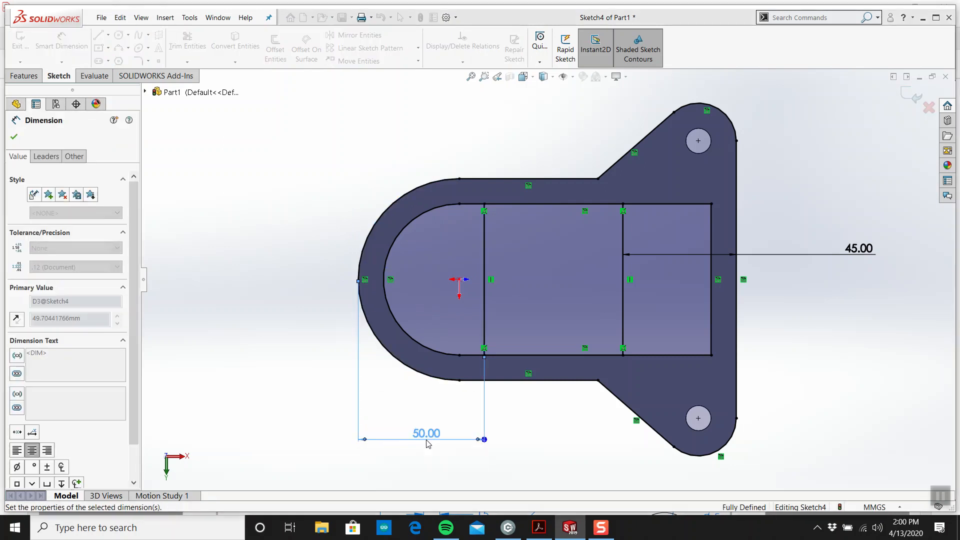
{"action": "key", "text": "Escape"}
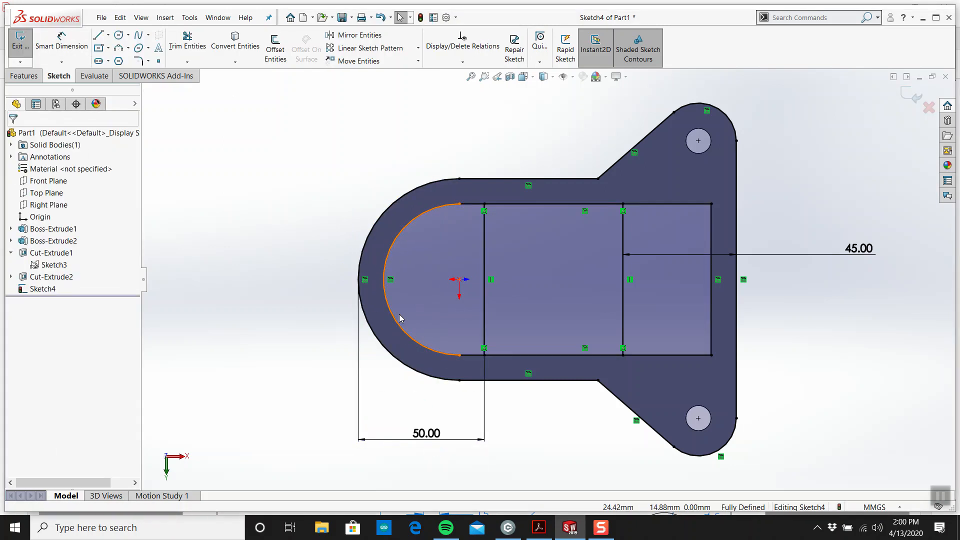
Step: Check the floor heights in the PDF section view, return to SOLIDWORKS and exit the sketch
{"action": "key", "text": "z"}
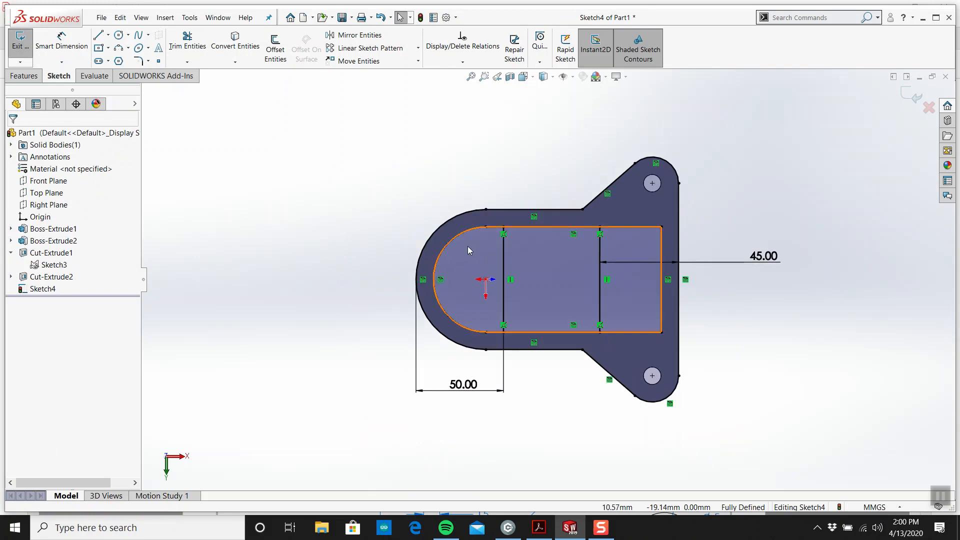
{"action": "key", "text": "z"}
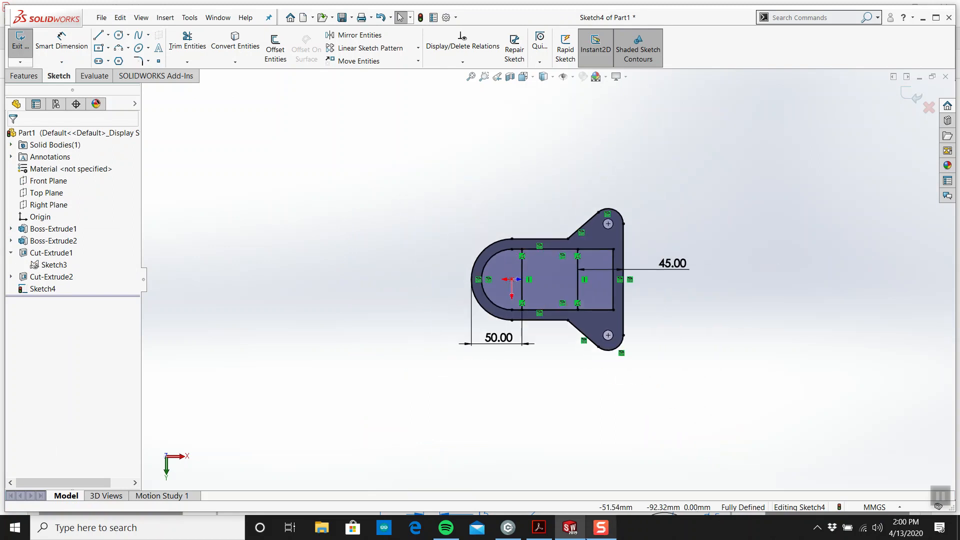
{"action": "left_click", "coordinate": [539, 527]}
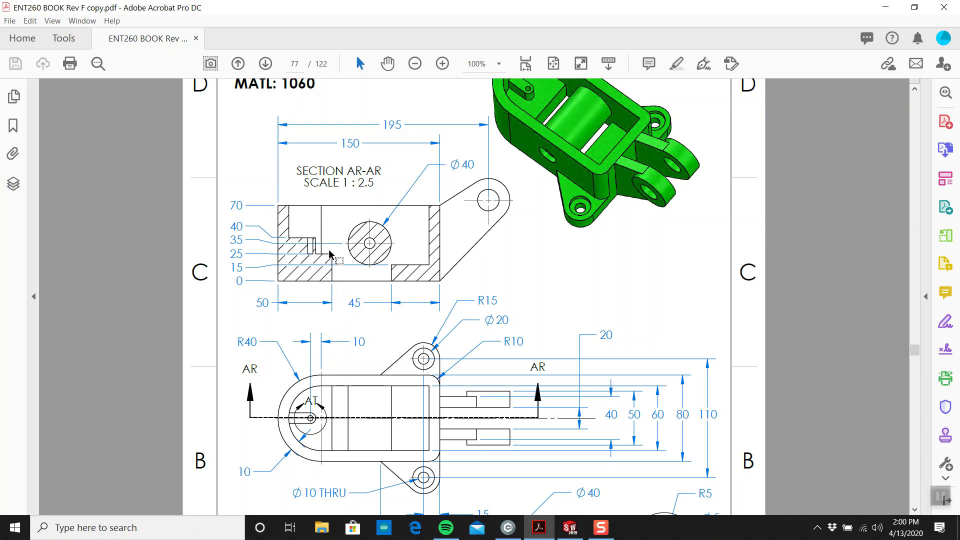
{"action": "left_click", "coordinate": [570, 527]}
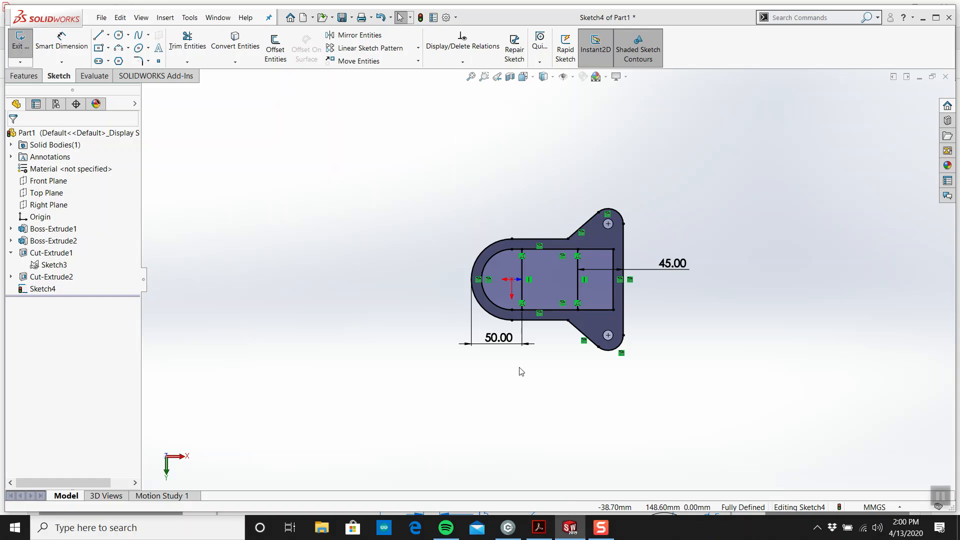
{"action": "left_click", "coordinate": [918, 94]}
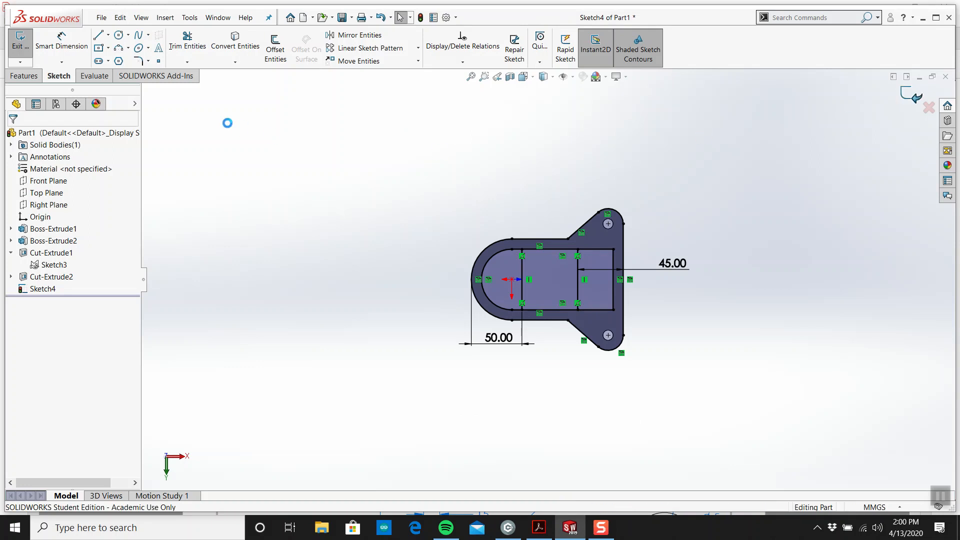
Step: Extrude the rounded-end region of the floor sketch 25 mm with the direction reversed into the body
{"action": "left_click", "coordinate": [23, 77]}
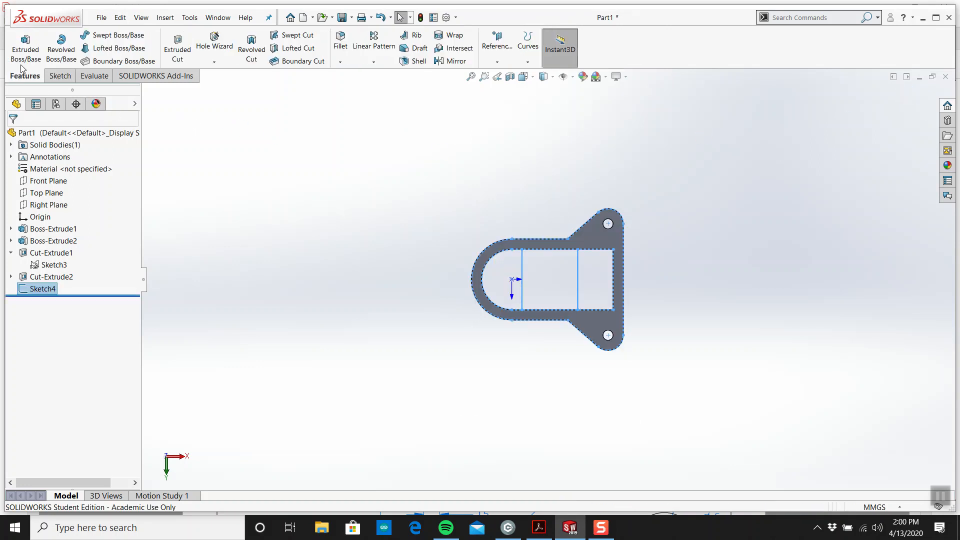
{"action": "left_click", "coordinate": [25, 48]}
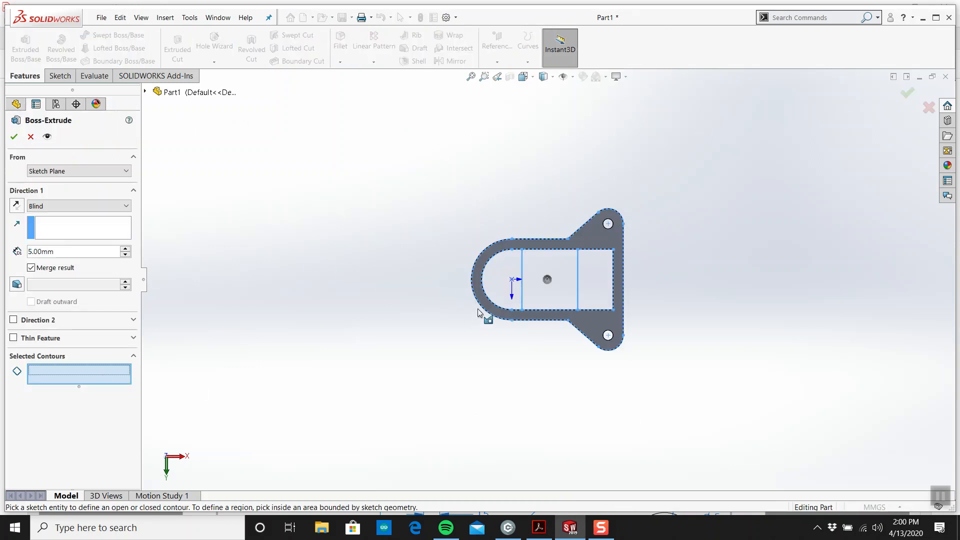
{"action": "left_click", "coordinate": [496, 280]}
{"action": "mouse_move", "coordinate": [561, 217]}
{"action": "middle_mouse_down"}
{"action": "mouse_move", "coordinate": [525, 403]}
{"action": "mouse_move", "coordinate": [470, 362]}
{"action": "middle_mouse_up"}
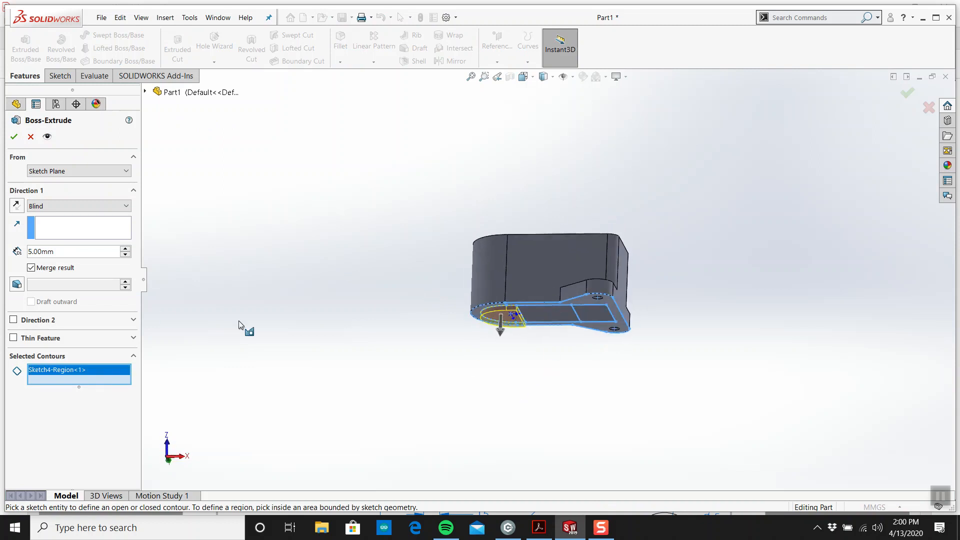
{"action": "left_click", "coordinate": [17, 205]}
{"action": "type", "text": "25"}
{"action": "key", "text": "Return"}
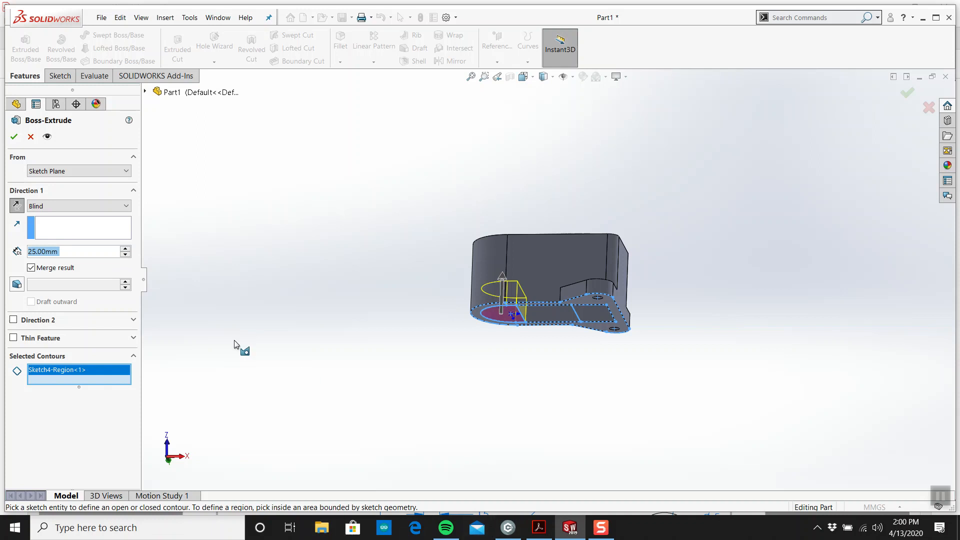
{"action": "left_click", "coordinate": [15, 138]}
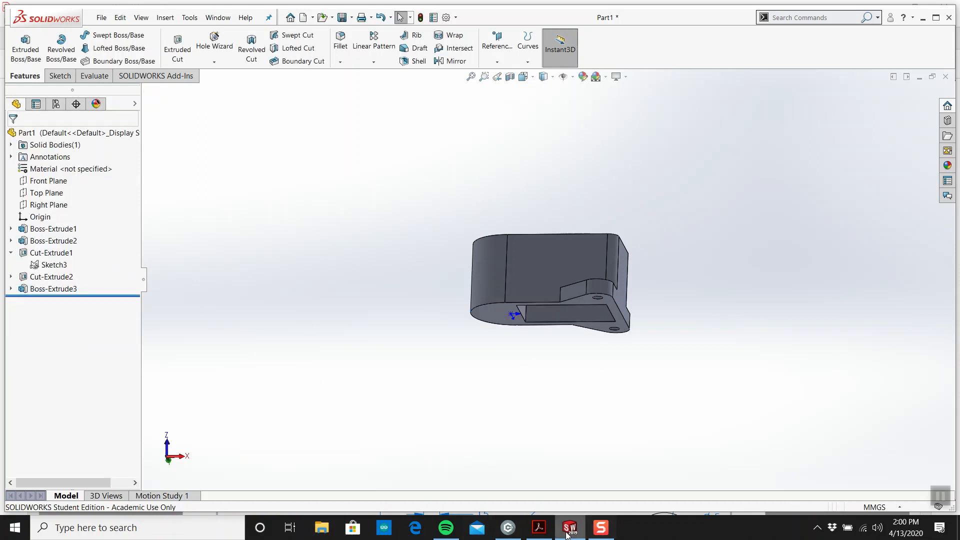
Step: Check the PDF section view, return to SOLIDWORKS and extrude the same sketch's lug-end rectangular region 15 mm, reversed into the body
{"action": "left_click", "coordinate": [539, 527]}
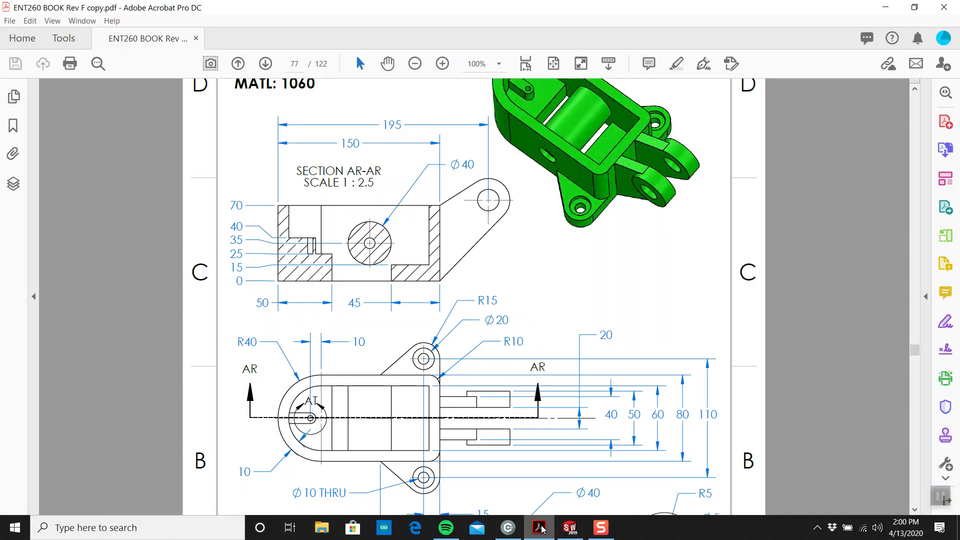
{"action": "left_click", "coordinate": [539, 527]}
{"action": "left_click", "coordinate": [10, 290]}
{"action": "left_click", "coordinate": [50, 302]}
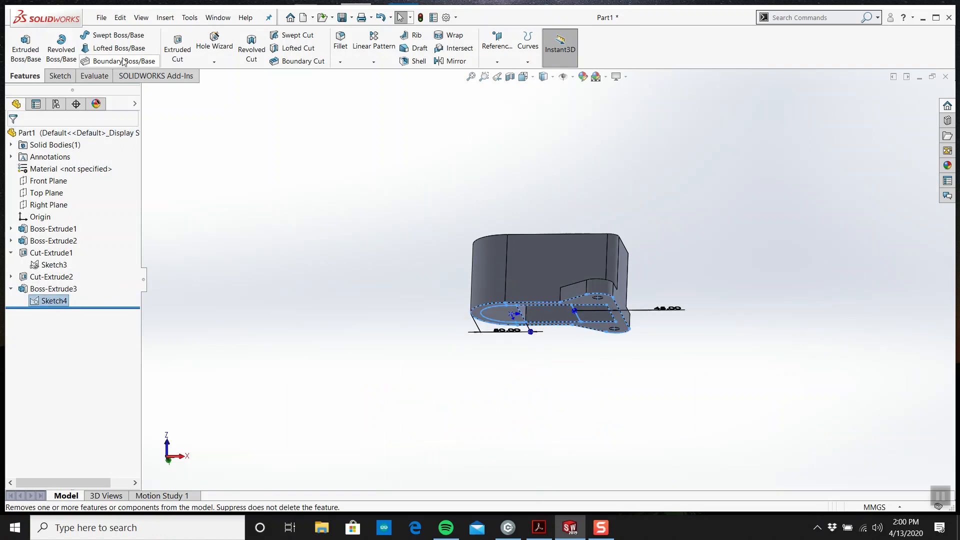
{"action": "left_click", "coordinate": [26, 49]}
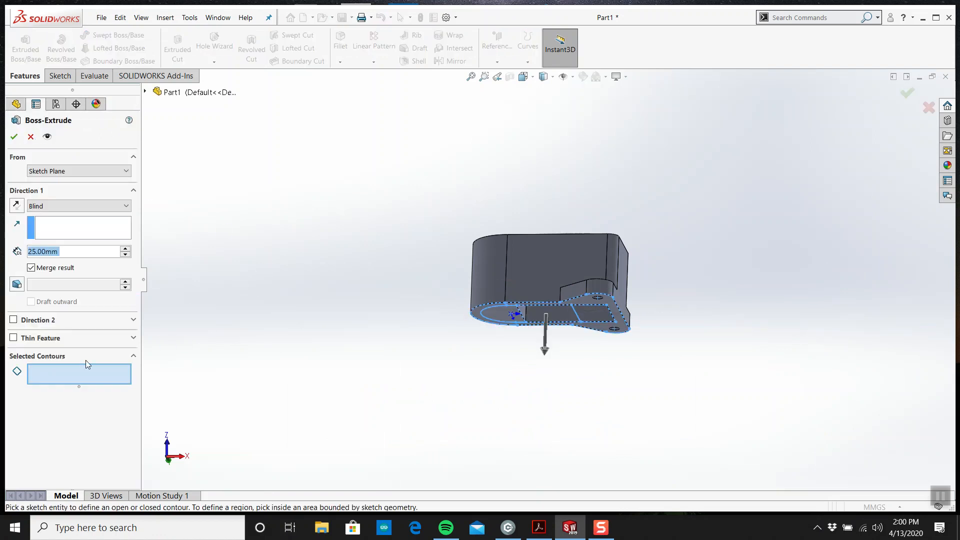
{"action": "left_click", "coordinate": [590, 311]}
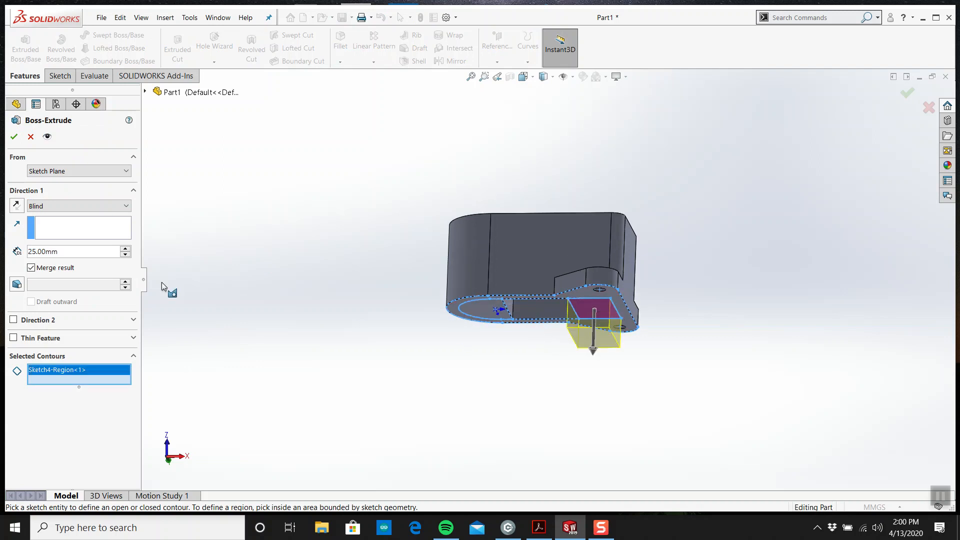
{"action": "left_click", "coordinate": [16, 205]}
{"action": "left_click", "coordinate": [50, 251]}
{"action": "scroll", "coordinate": [50, 251], "scroll_direction": "down", "scroll_amount": 1}
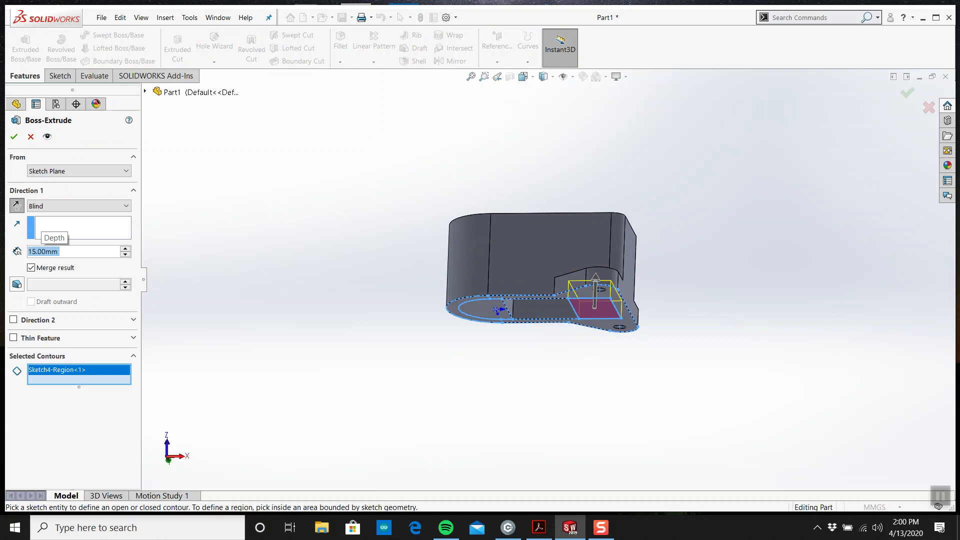
{"action": "left_click", "coordinate": [14, 136]}
Step: Review the lug-end floor extrusion's settings and inspect the stepped floor sections inside the cavity
{"action": "middle_click_drag", "start_coordinate": [580, 272], "coordinate": [517, 298]}
{"action": "right_click", "coordinate": [66, 312]}
{"action": "left_click", "coordinate": [75, 279]}
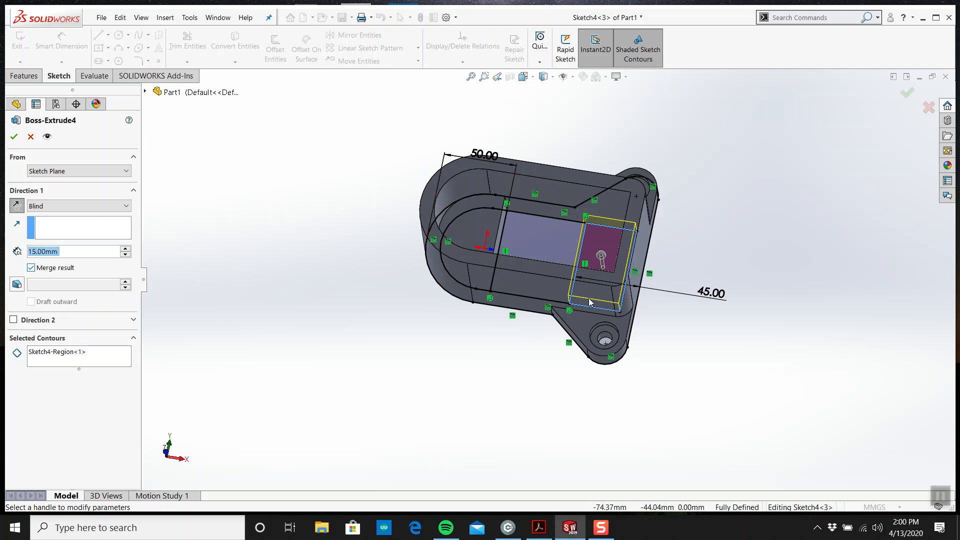
{"action": "left_click", "coordinate": [14, 137]}
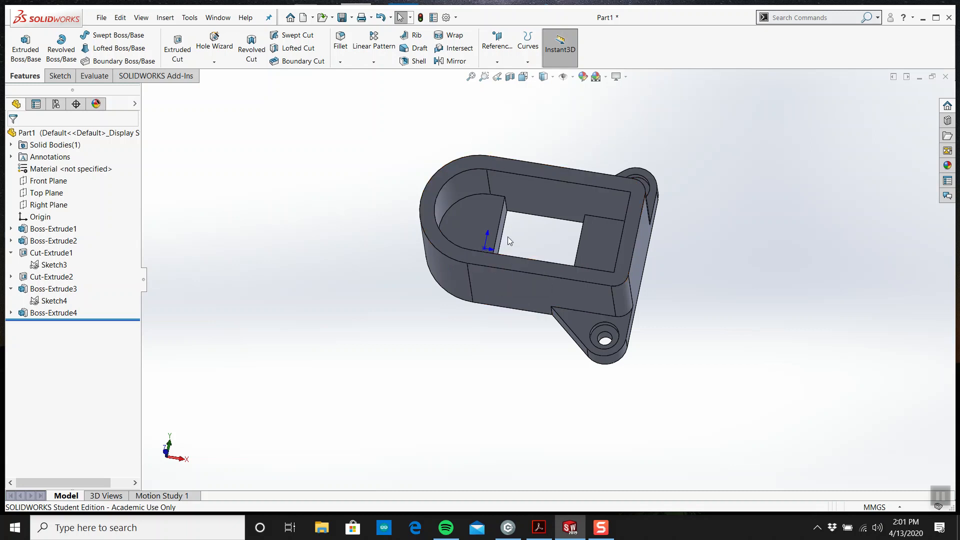
{"action": "scroll", "coordinate": [545, 218], "scroll_direction": "up", "scroll_amount": 2}
{"action": "scroll", "coordinate": [553, 212], "scroll_direction": "down", "scroll_amount": 3}
{"action": "scroll", "coordinate": [552, 216], "scroll_direction": "down", "scroll_amount": 3}
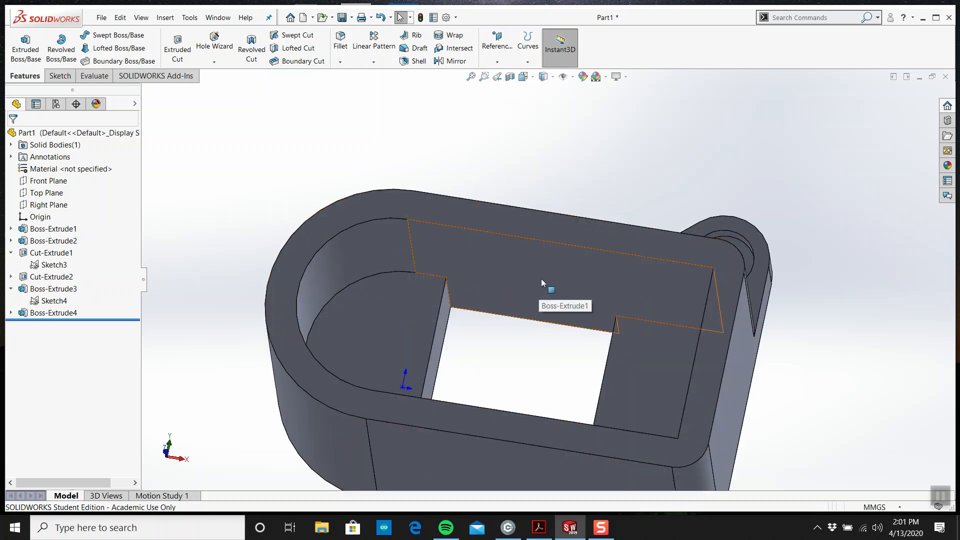
{"action": "scroll", "coordinate": [543, 280], "scroll_direction": "up", "scroll_amount": 5}
{"action": "middle_click_drag", "start_coordinate": [548, 323], "coordinate": [535, 306]}
{"action": "scroll", "coordinate": [536, 304], "scroll_direction": "down", "scroll_amount": 3}
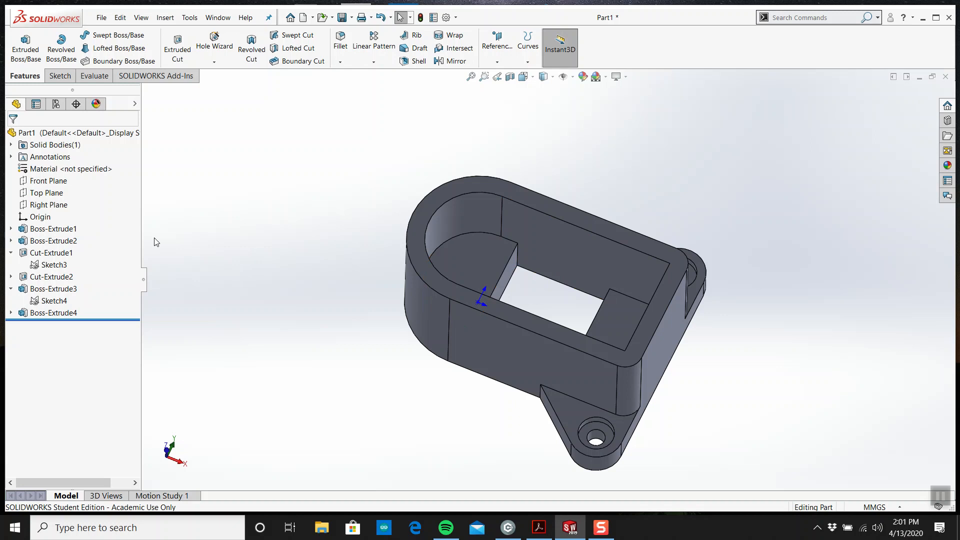
Step: Start a sketch on the Top Plane and check the cross cylinder in the PDF's section AR-AR
{"action": "left_click", "coordinate": [47, 193]}
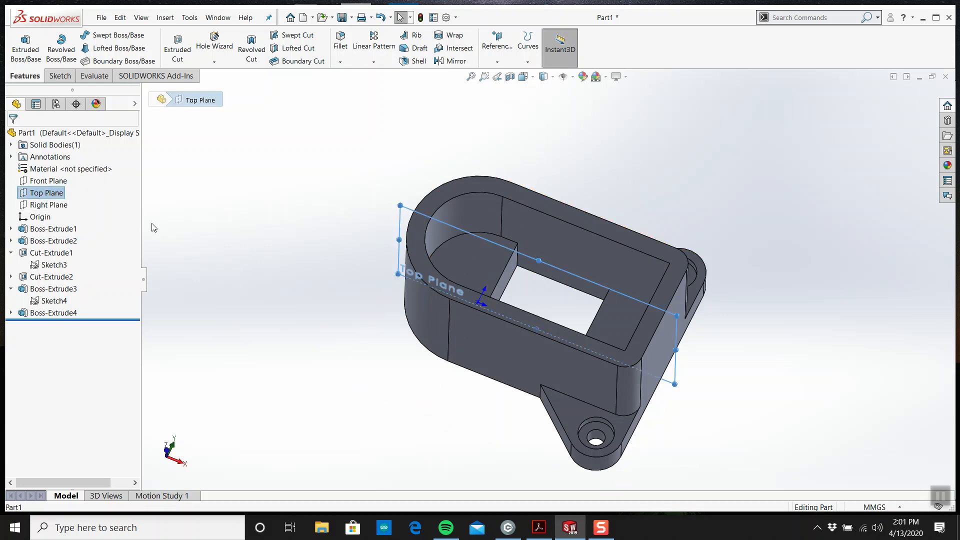
{"action": "left_click", "coordinate": [60, 75]}
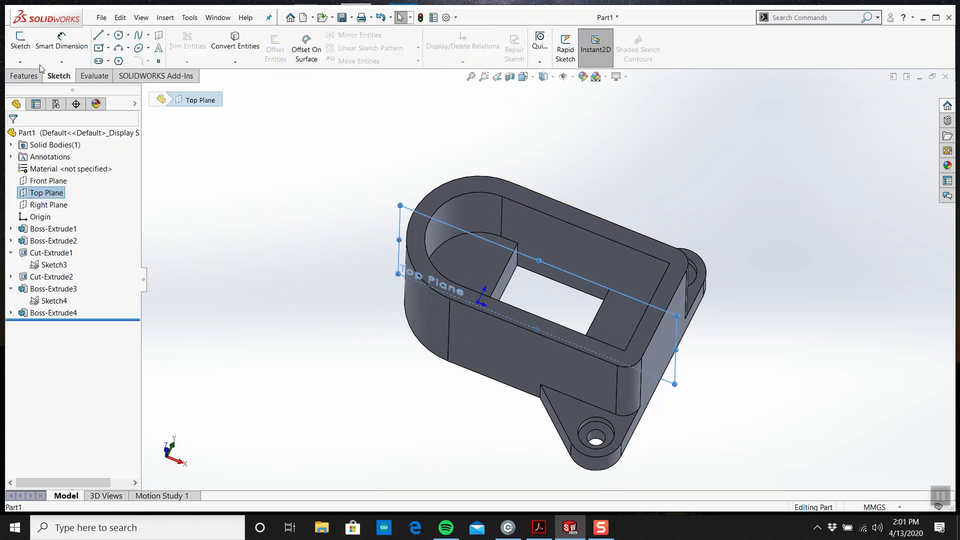
{"action": "left_click", "coordinate": [23, 44]}
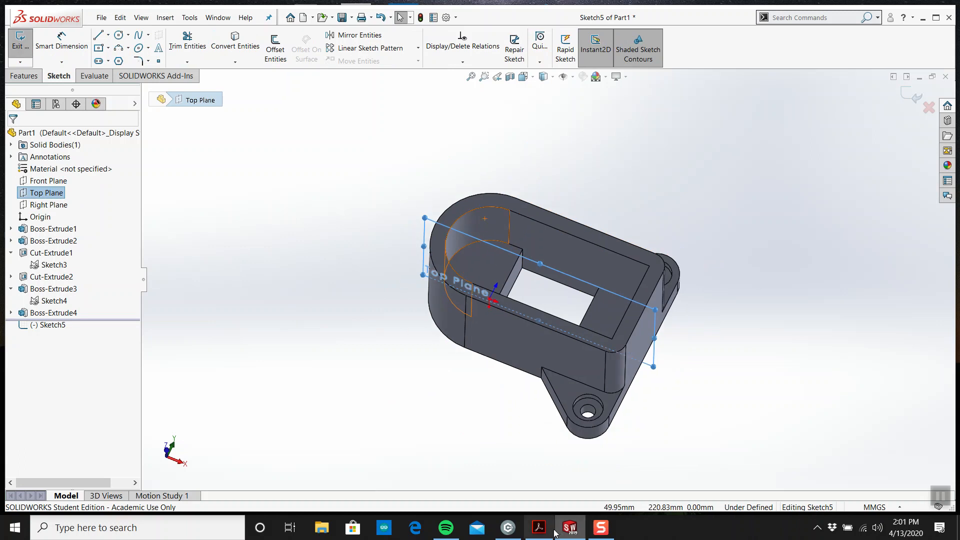
{"action": "left_click", "coordinate": [538, 527]}
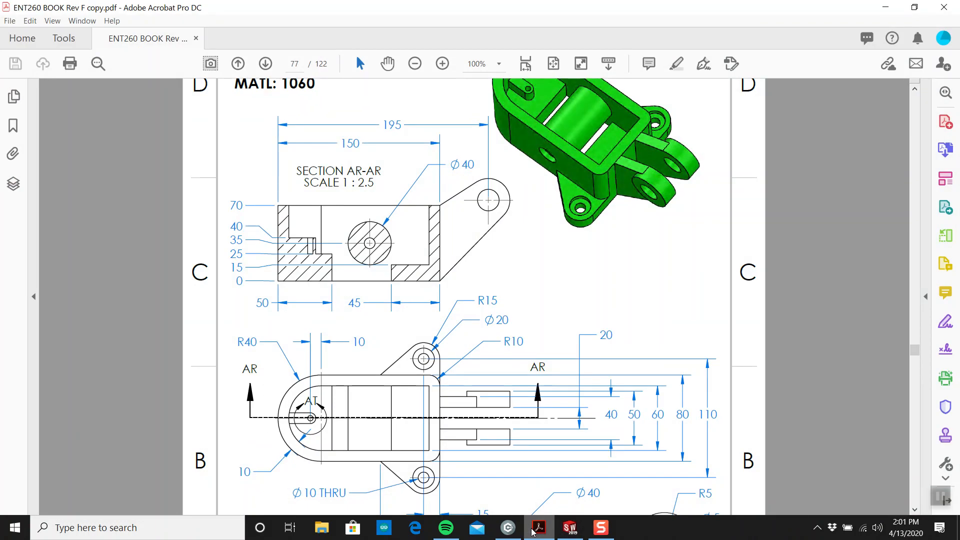
{"action": "left_click", "coordinate": [538, 528]}
Step: Sketch a circle about 36 mm in diameter near the middle of the body's side, facing the Top Plane
{"action": "key", "text": "space"}
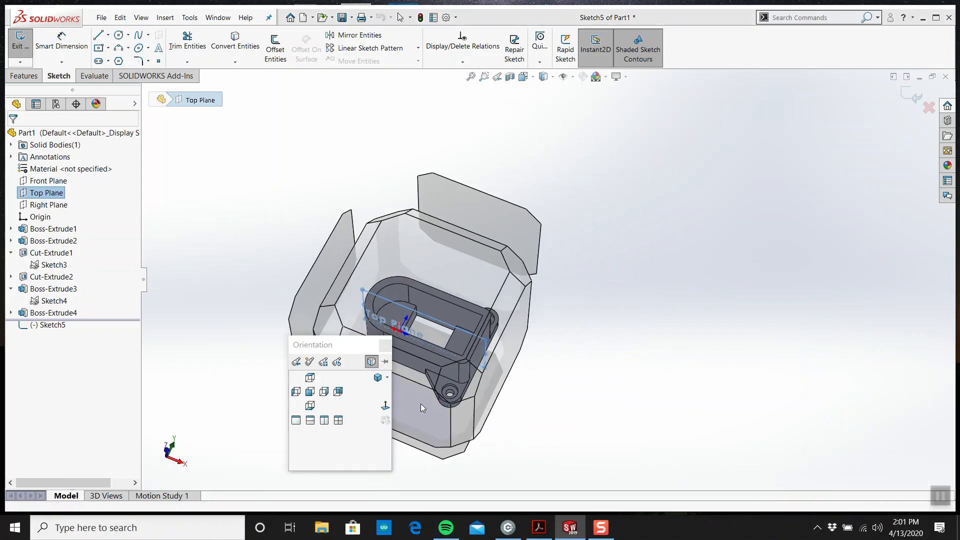
{"action": "left_click", "coordinate": [421, 403]}
{"action": "left_click", "coordinate": [119, 34]}
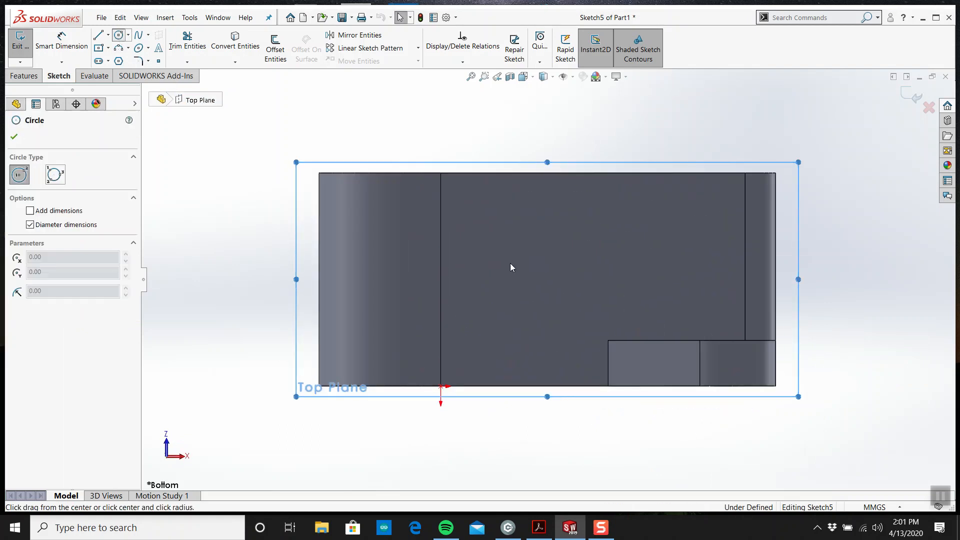
{"action": "left_click", "coordinate": [566, 266]}
{"action": "left_click", "coordinate": [584, 317]}
{"action": "key", "text": "Escape"}
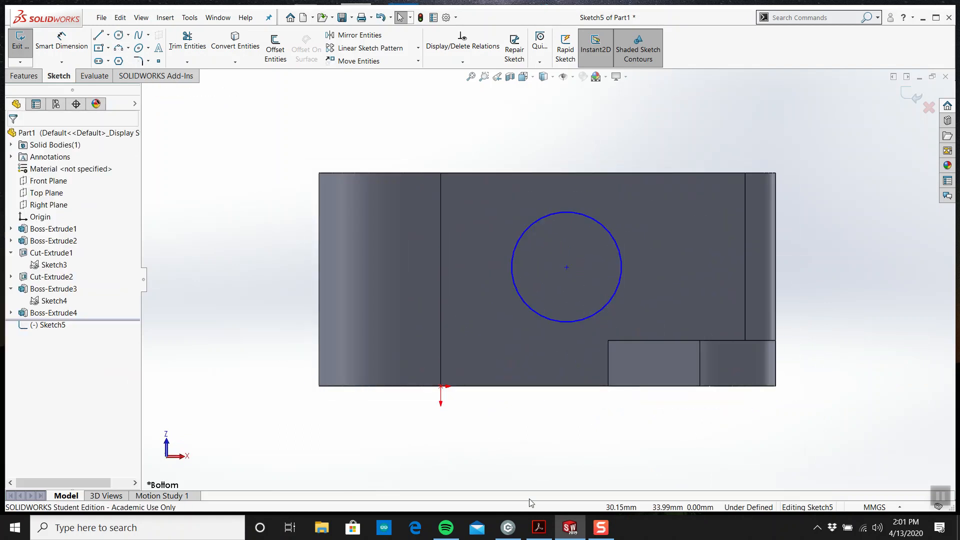
Step: Examine the PDF drawing's views for the cylinder's diameter and centre position, and return to SOLIDWORKS
{"action": "left_click", "coordinate": [538, 527]}
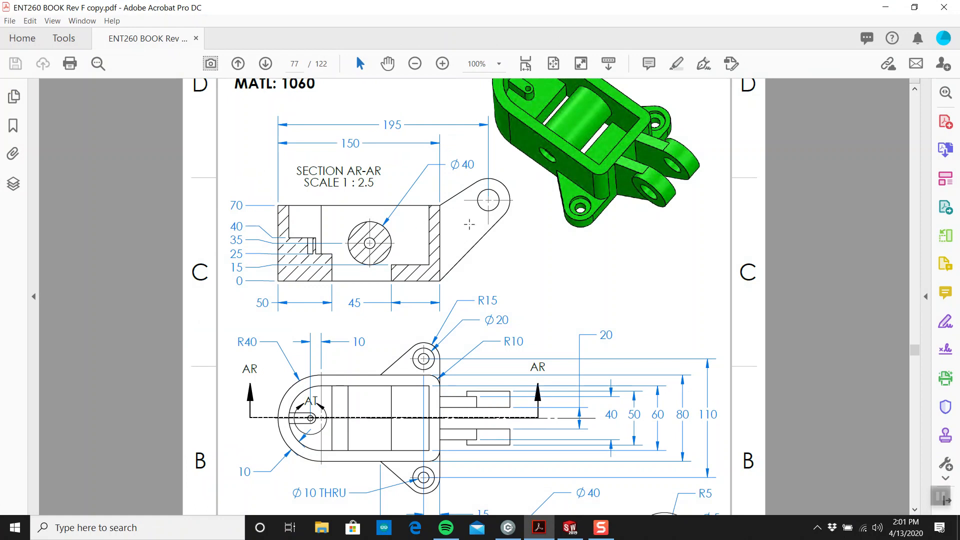
{"action": "scroll", "coordinate": [406, 314], "scroll_direction": "down", "scroll_amount": 5}
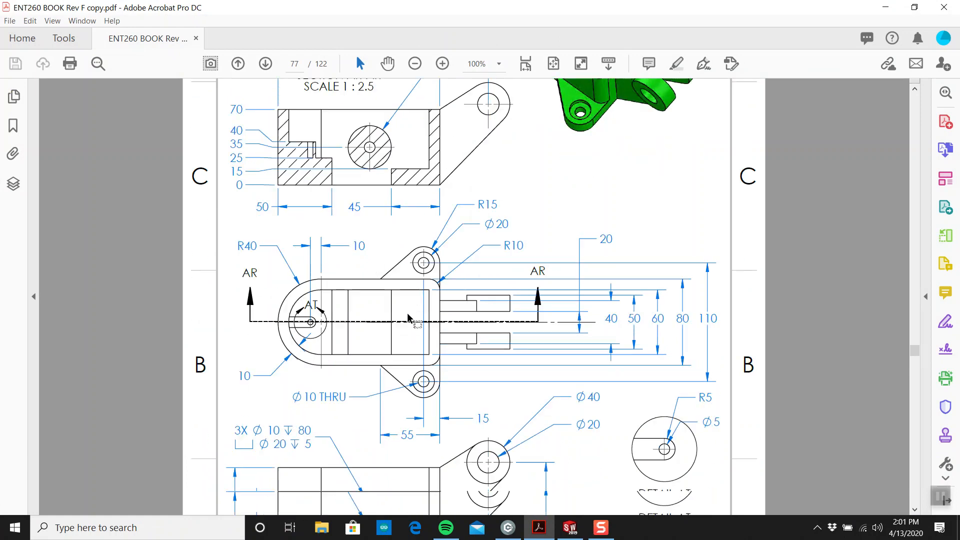
{"action": "scroll", "coordinate": [409, 320], "scroll_direction": "up", "scroll_amount": 3}
{"action": "scroll", "coordinate": [408, 315], "scroll_direction": "down", "scroll_amount": 2}
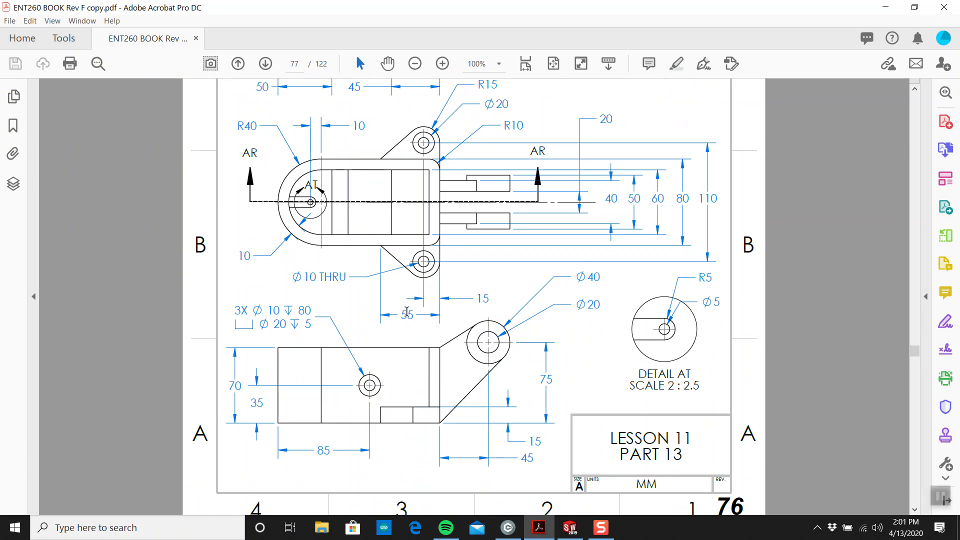
{"action": "scroll", "coordinate": [406, 314], "scroll_direction": "up", "scroll_amount": 4}
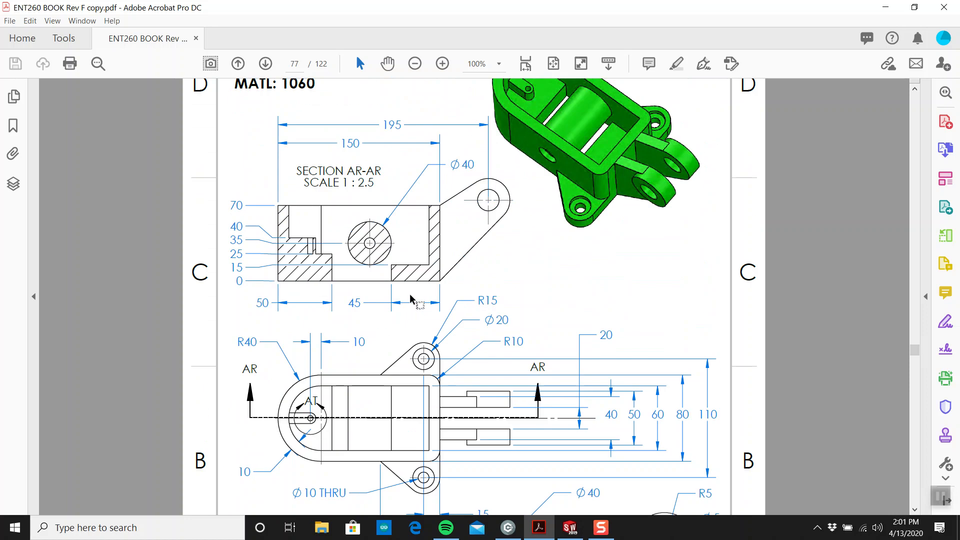
{"action": "scroll", "coordinate": [360, 245], "scroll_direction": "down", "scroll_amount": 5}
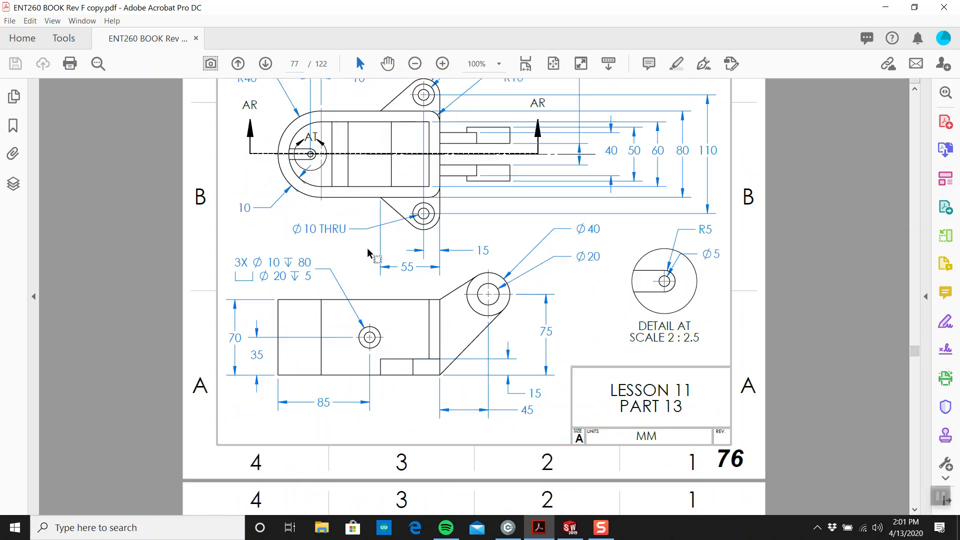
{"action": "scroll", "coordinate": [421, 329], "scroll_direction": "up", "scroll_amount": 2}
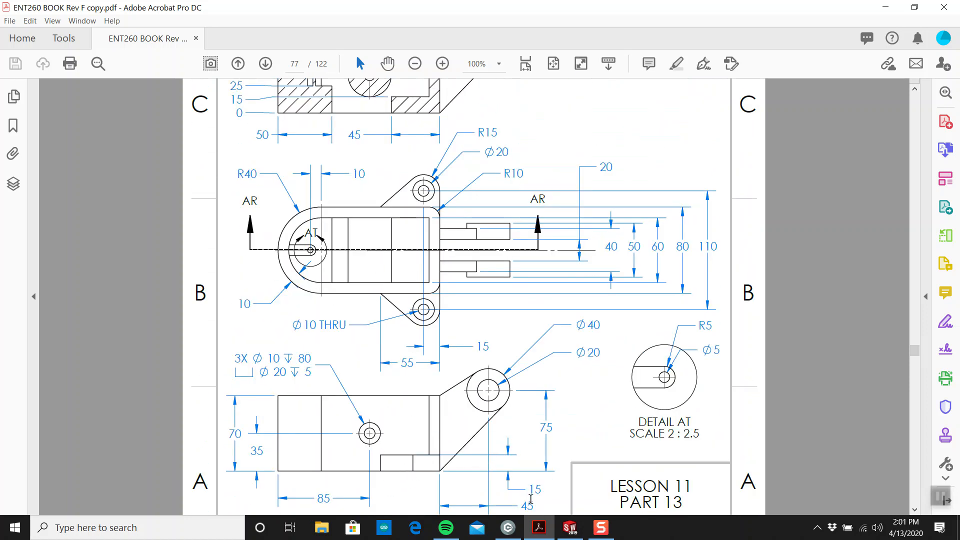
{"action": "left_click", "coordinate": [570, 528]}
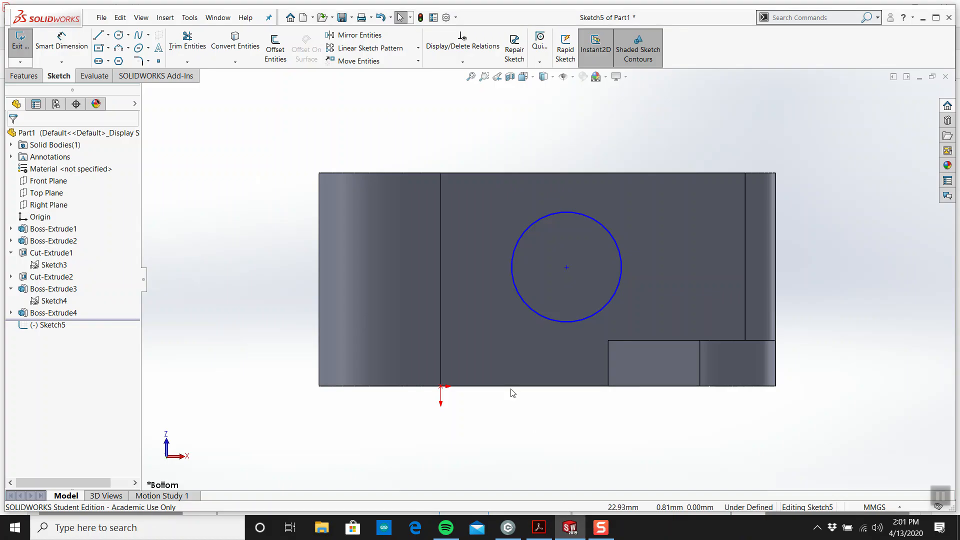
Step: Dimension the sketched circle's diameter as 30 mm
{"action": "left_click", "coordinate": [61, 42]}
{"action": "left_click", "coordinate": [603, 226]}
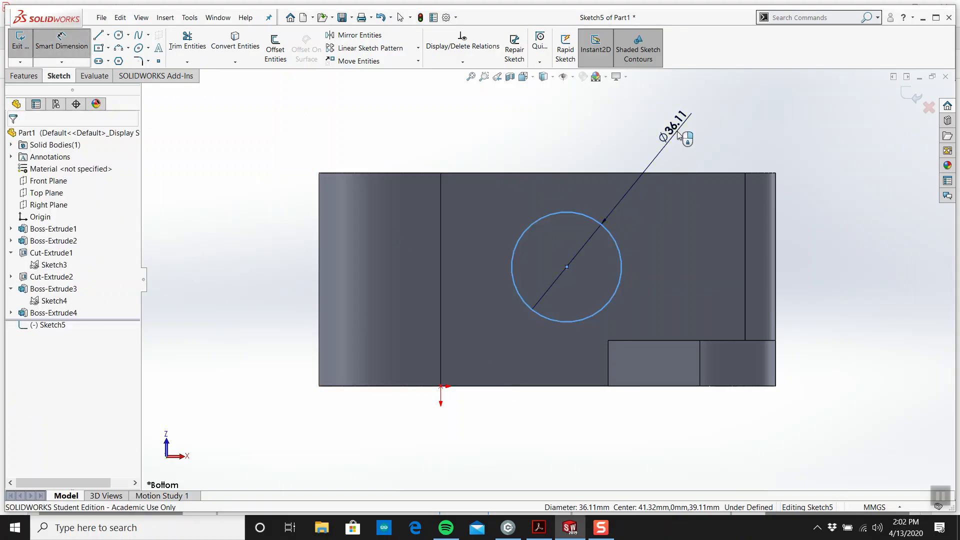
{"action": "left_click", "coordinate": [678, 134]}
{"action": "type", "text": "30"}
{"action": "key", "text": "Return"}
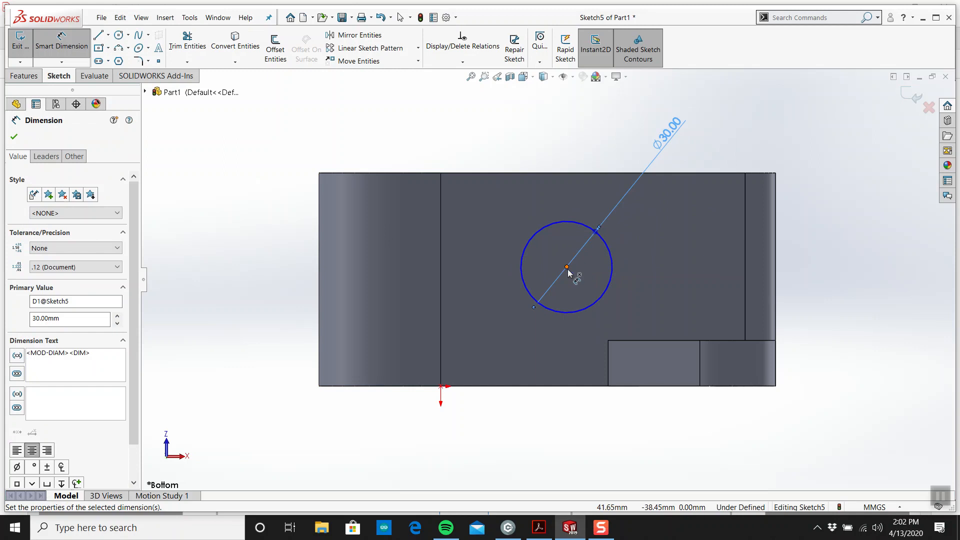
Step: Dimension the circle's centre 85 mm from the rounded end's outer edge and check the distance against the PDF drawing
{"action": "left_click", "coordinate": [567, 268]}
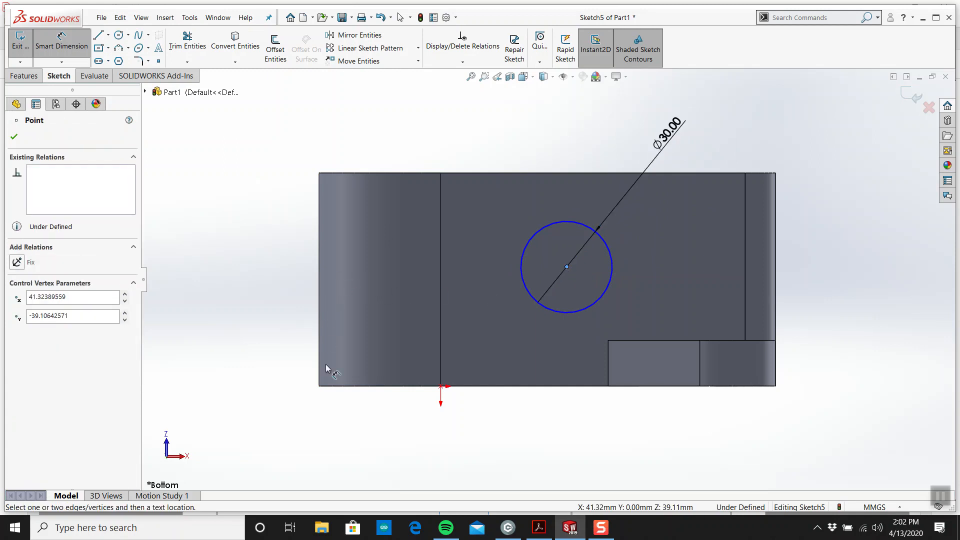
{"action": "left_click", "coordinate": [319, 311]}
{"action": "left_click", "coordinate": [422, 464]}
{"action": "type", "text": "80"}
{"action": "key", "text": "Return"}
{"action": "left_click", "coordinate": [539, 528]}
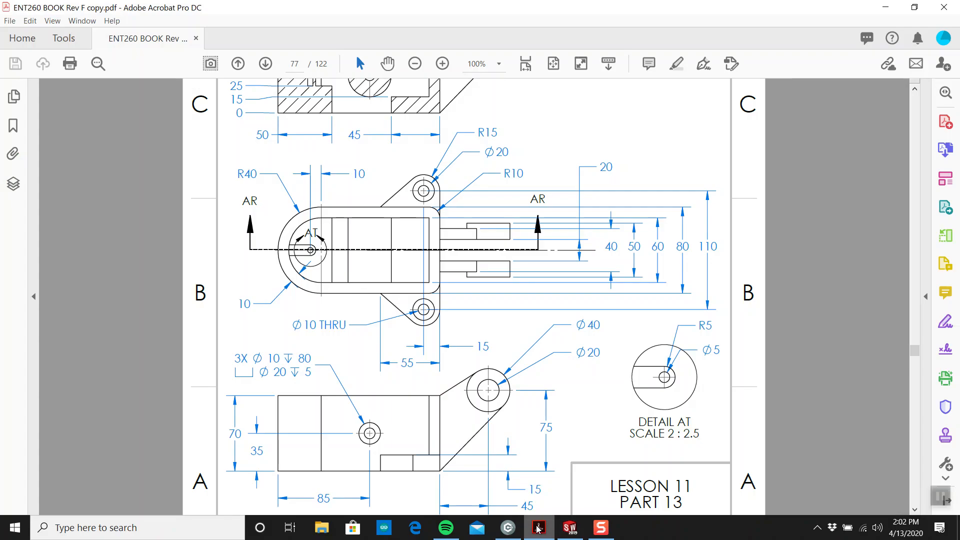
{"action": "left_click", "coordinate": [540, 528]}
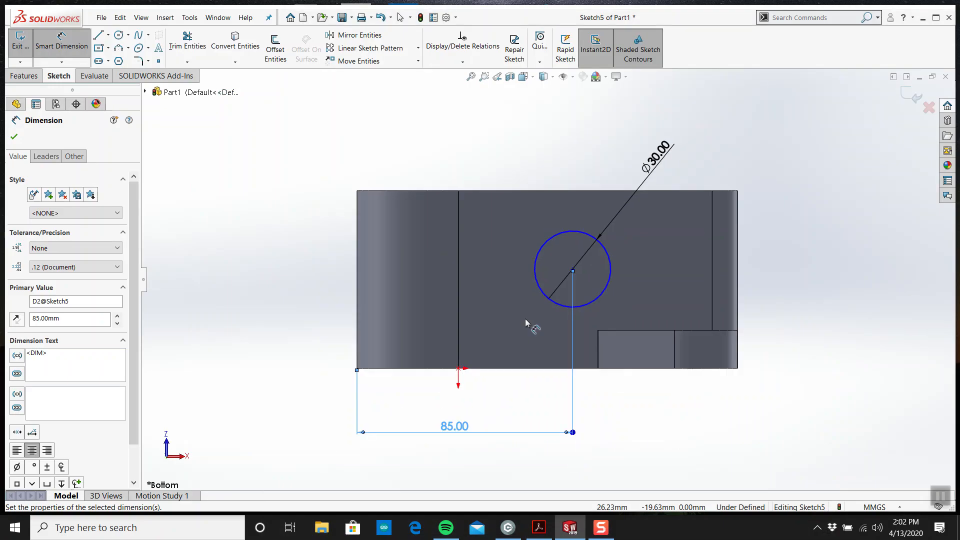
Step: Dimension the circle's centre 35 mm above the body's bottom edge
{"action": "left_click", "coordinate": [531, 368]}
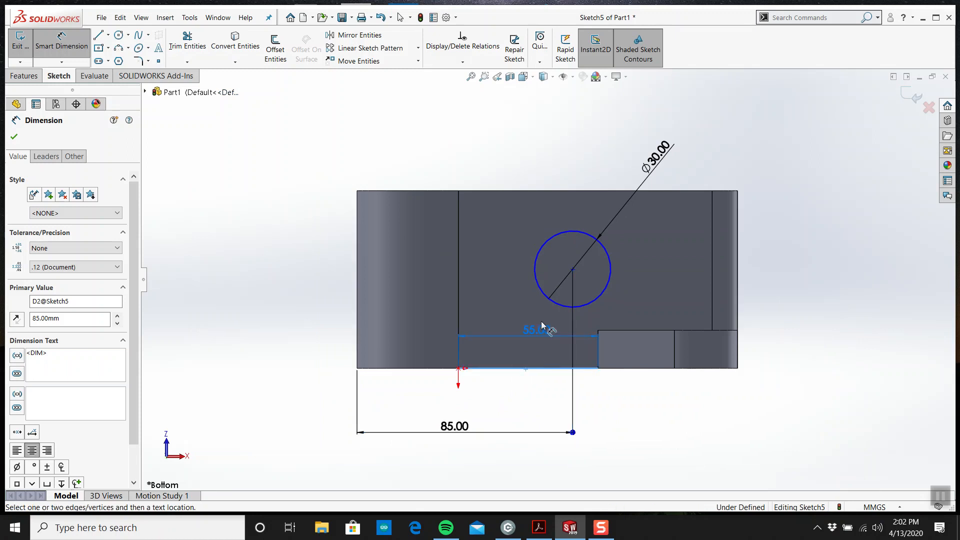
{"action": "left_click", "coordinate": [555, 307]}
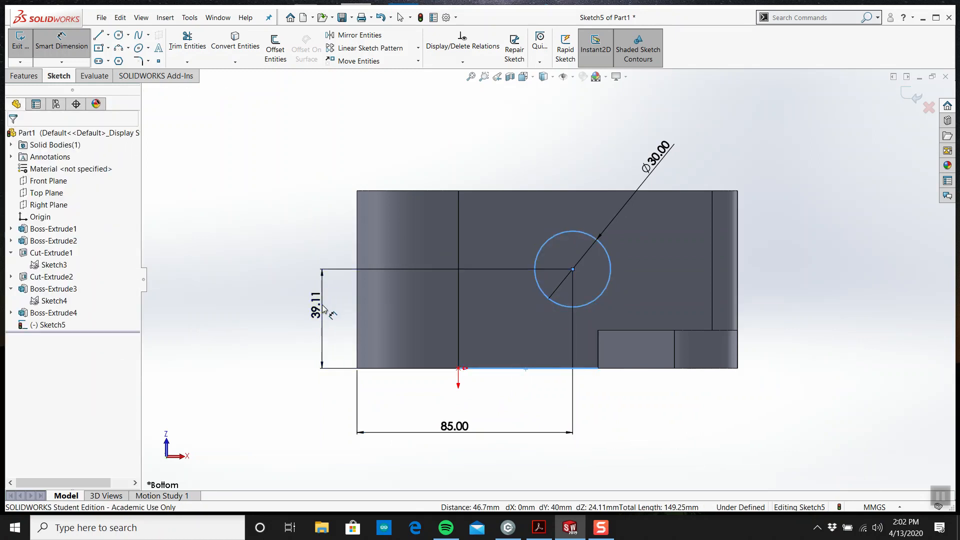
{"action": "left_click", "coordinate": [320, 310]}
{"action": "type", "text": "35"}
{"action": "key", "text": "Return"}
{"action": "key", "text": "Escape"}
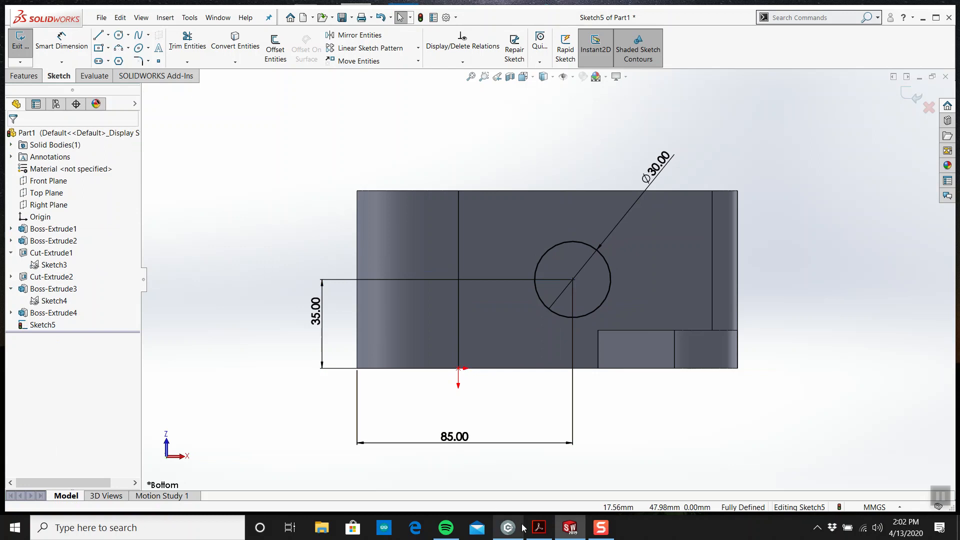
Step: Check the cylinder's diameter in section AR-AR of the PDF drawing
{"action": "left_click", "coordinate": [540, 529]}
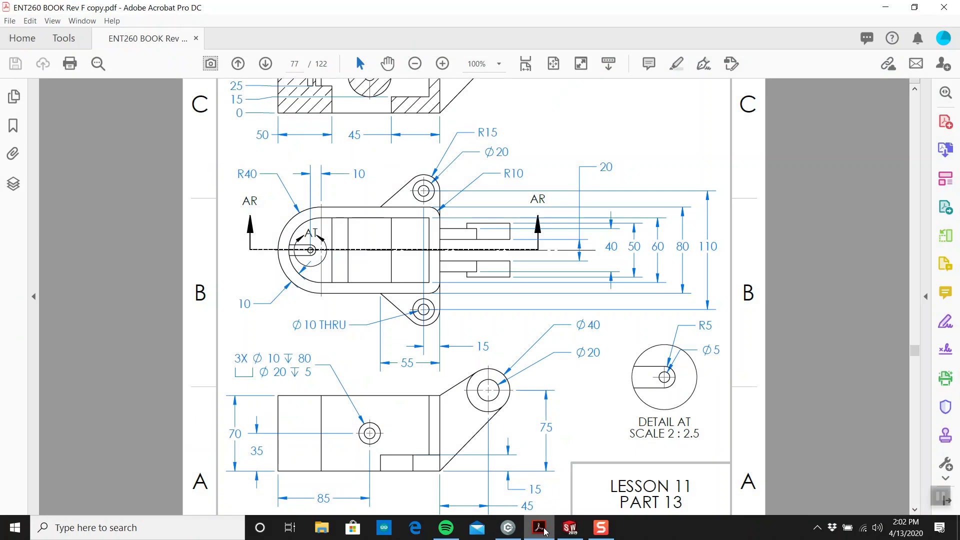
{"action": "scroll", "coordinate": [391, 238], "scroll_direction": "up", "scroll_amount": 5}
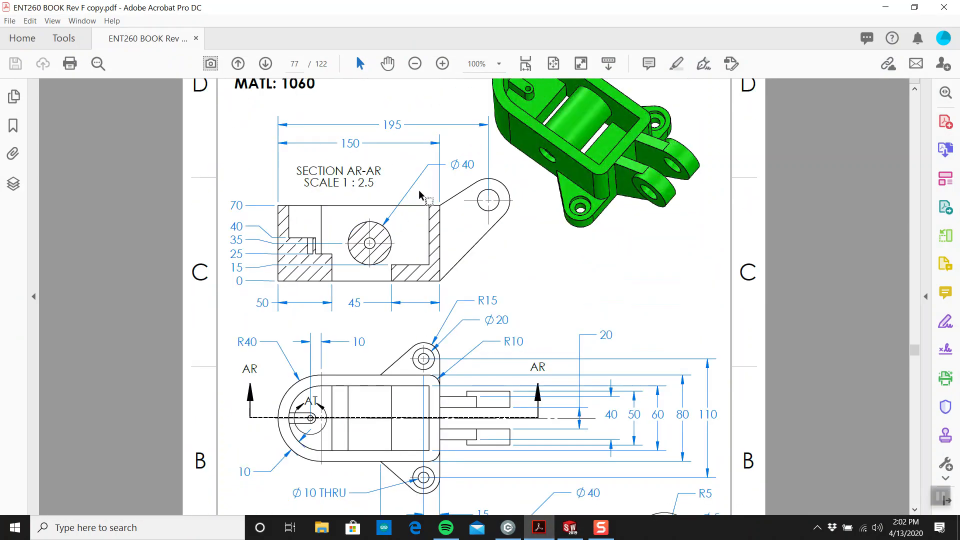
Step: Switch to SOLIDWORKS, set the circle's diameter to 40 mm and exit the sketch
{"action": "left_click", "coordinate": [571, 528]}
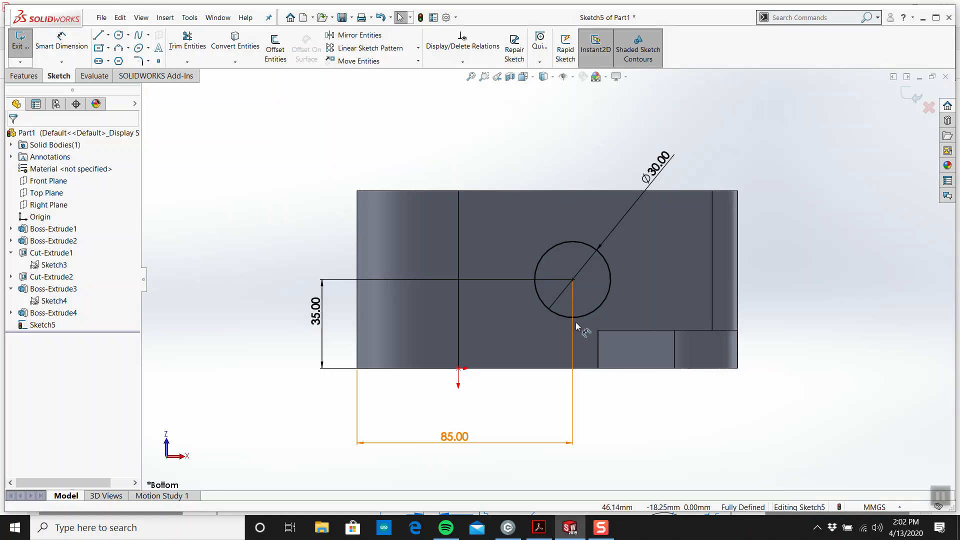
{"action": "double_click", "coordinate": [661, 166]}
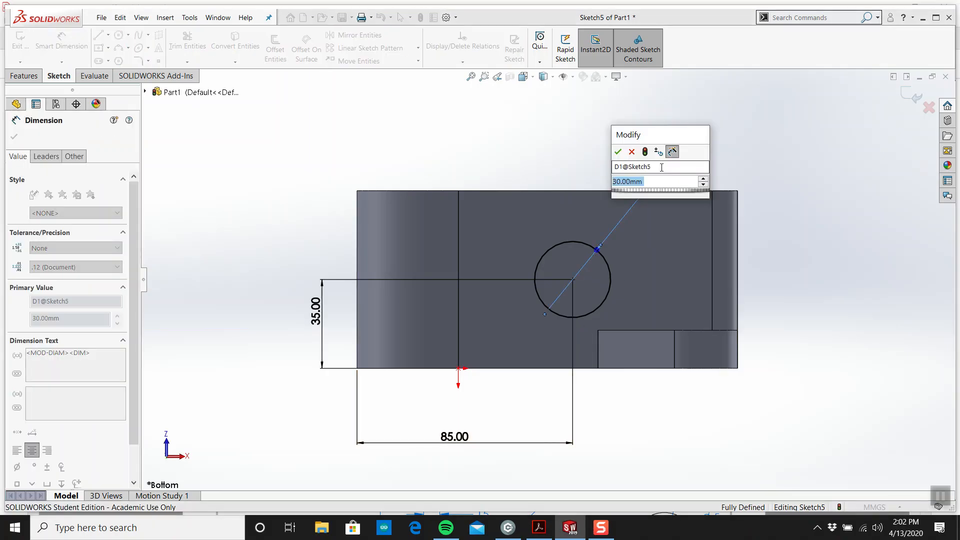
{"action": "type", "text": "40"}
{"action": "key", "text": "Return"}
{"action": "scroll", "coordinate": [700, 204], "scroll_direction": "up", "scroll_amount": 3}
{"action": "middle_click_drag", "start_coordinate": [701, 204], "coordinate": [675, 320]}
{"action": "left_click", "coordinate": [912, 95]}
Step: Extrude the circle sketch Up To Next in both directions to form a cylinder between the housing's inner side walls
{"action": "mouse_move", "coordinate": [430, 291]}
{"action": "middle_mouse_down"}
{"action": "mouse_move", "coordinate": [357, 296]}
{"action": "mouse_move", "coordinate": [416, 302]}
{"action": "middle_mouse_up"}
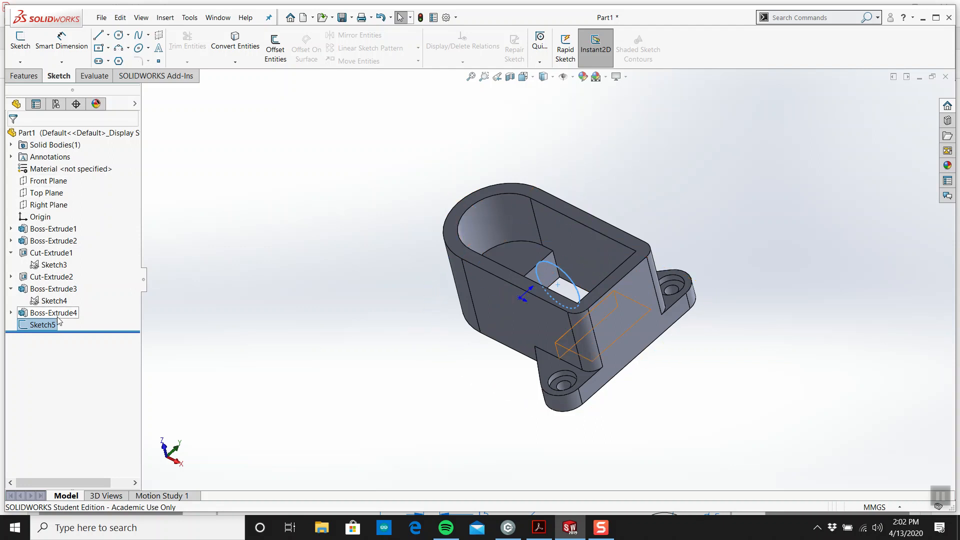
{"action": "left_click", "coordinate": [20, 42]}
{"action": "left_click", "coordinate": [25, 48]}
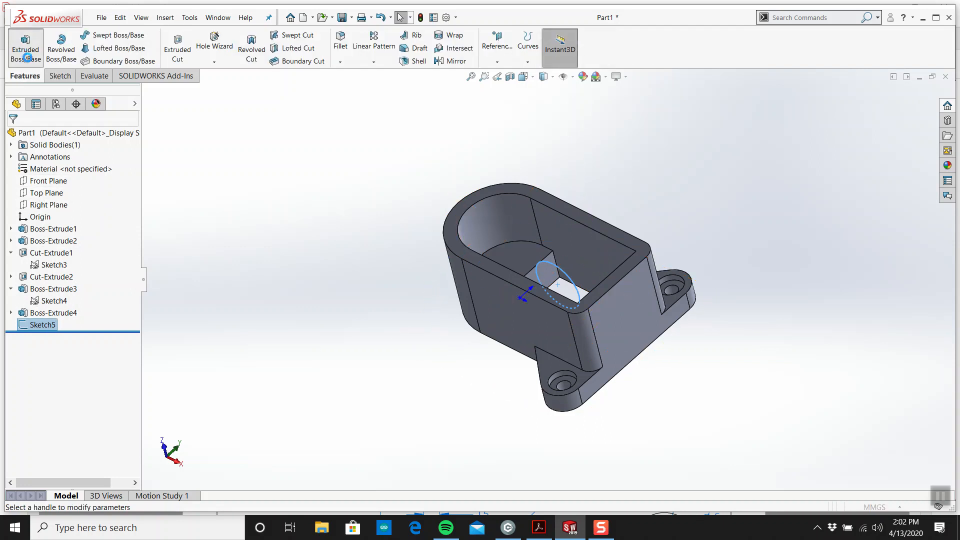
{"action": "left_click", "coordinate": [38, 205]}
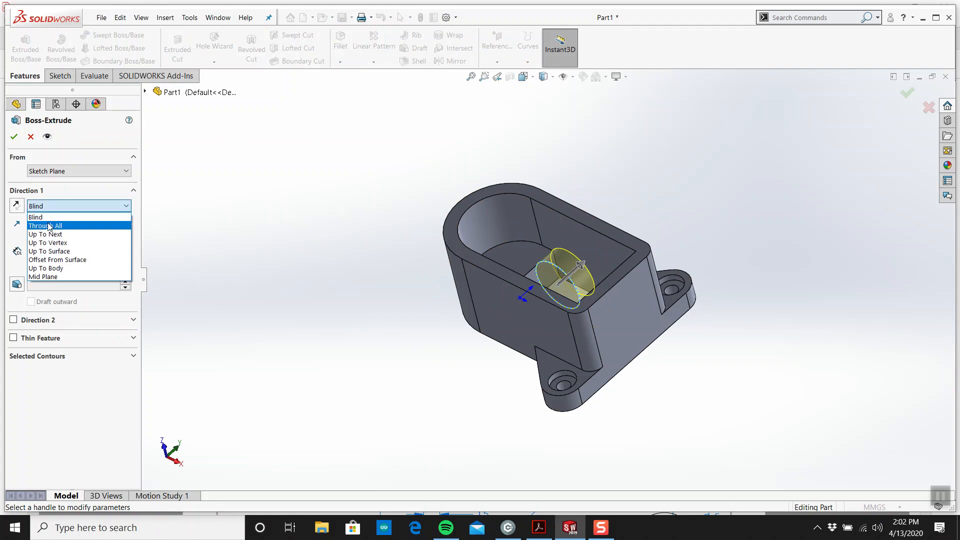
{"action": "left_click", "coordinate": [50, 234]}
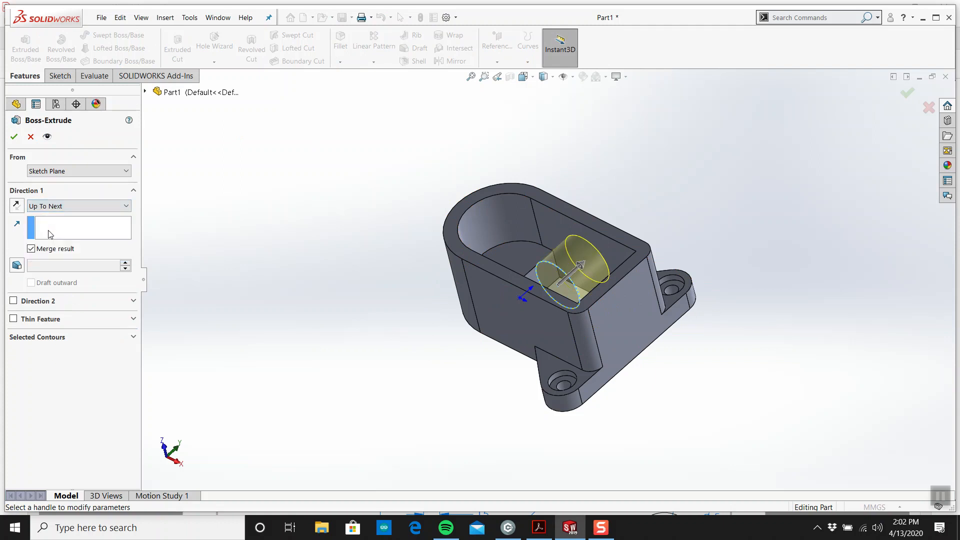
{"action": "left_click", "coordinate": [13, 301]}
{"action": "left_click", "coordinate": [60, 314]}
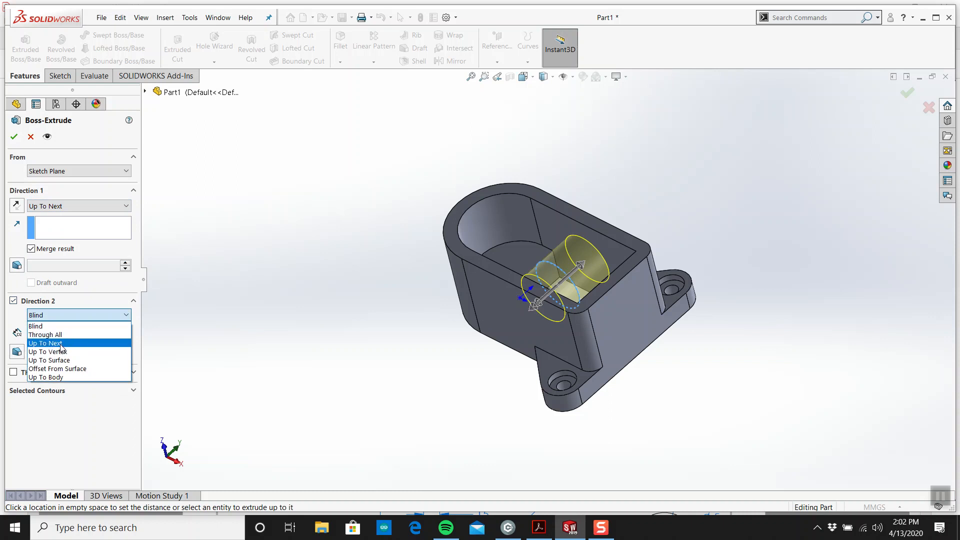
{"action": "left_click", "coordinate": [60, 344]}
{"action": "left_click", "coordinate": [14, 137]}
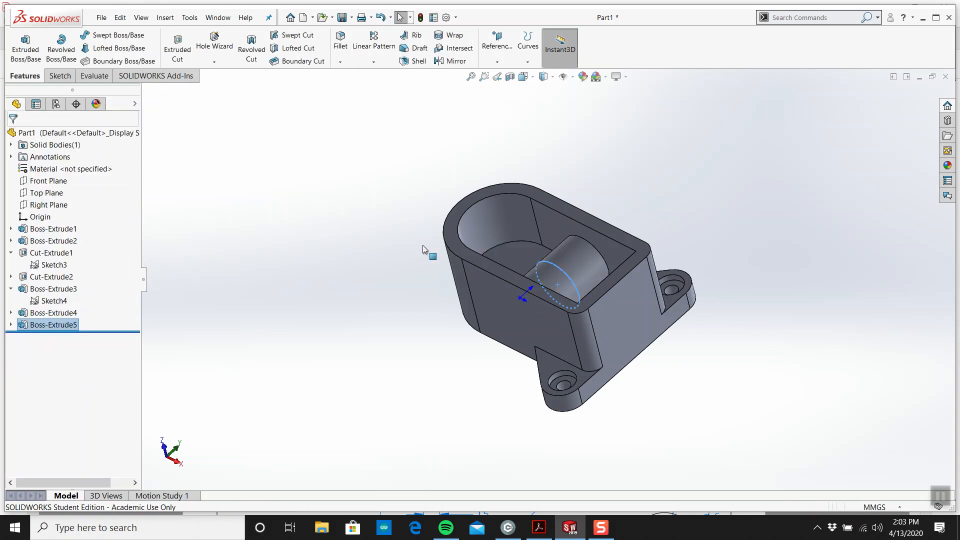
Step: Consult the PDF drawing for the side hole's diameters and depths, returning to SOLIDWORKS
{"action": "middle_click_drag", "start_coordinate": [391, 235], "coordinate": [450, 202]}
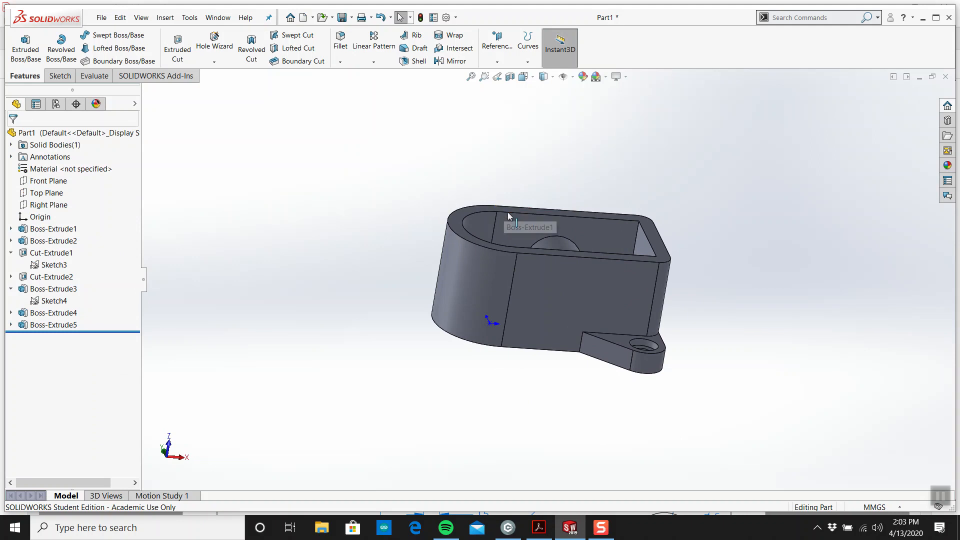
{"action": "middle_click_drag", "start_coordinate": [596, 232], "coordinate": [652, 256]}
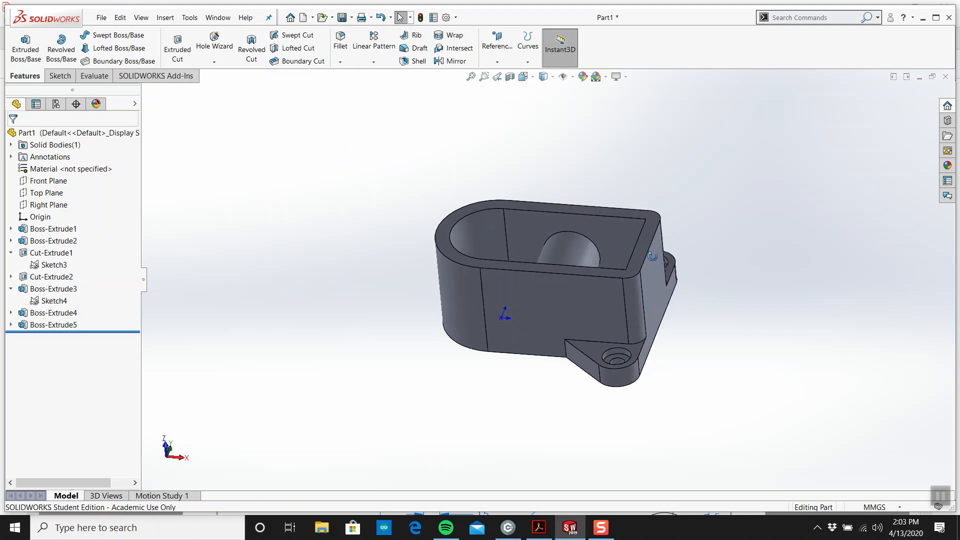
{"action": "left_click", "coordinate": [539, 527]}
{"action": "scroll", "coordinate": [533, 282], "scroll_direction": "down", "scroll_amount": 1}
{"action": "scroll", "coordinate": [531, 280], "scroll_direction": "down", "scroll_amount": 8}
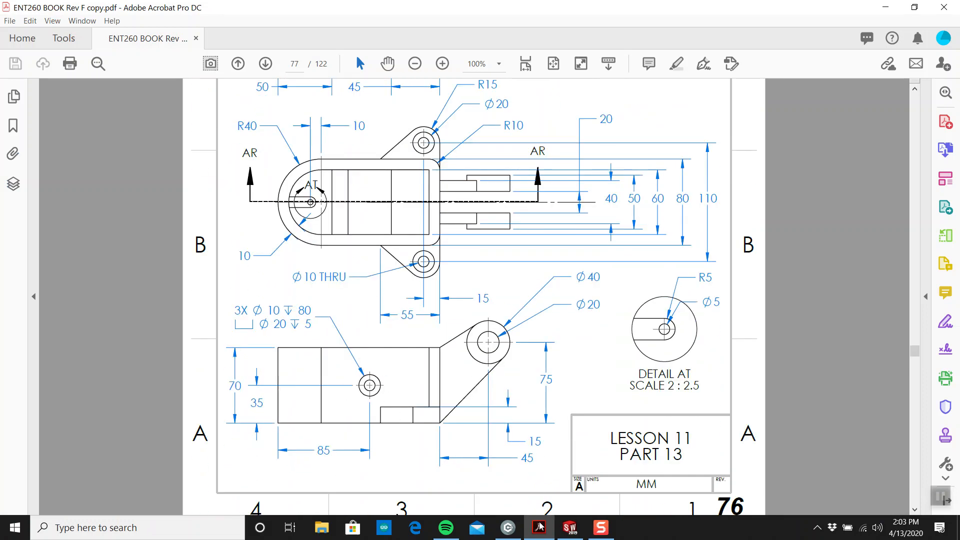
{"action": "left_click", "coordinate": [570, 527]}
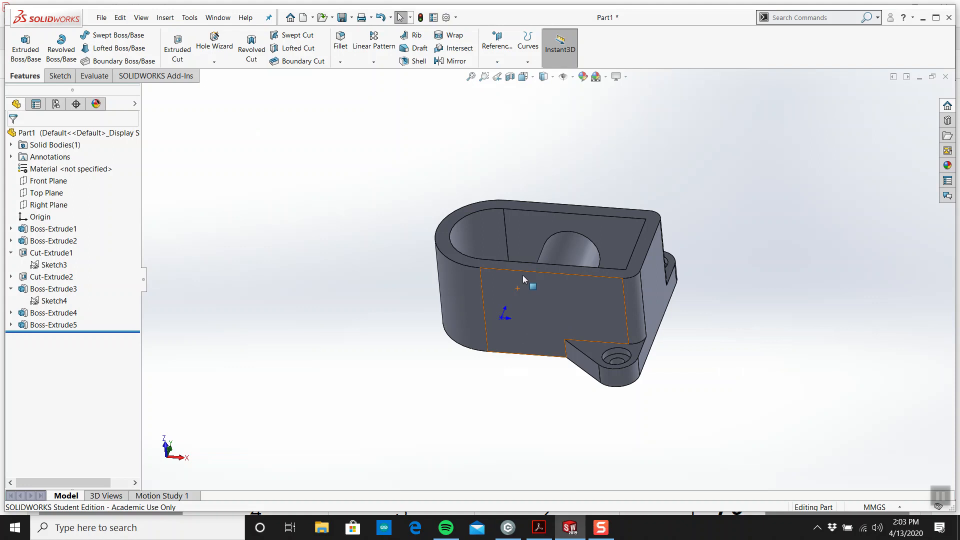
{"action": "left_click", "coordinate": [543, 76]}
{"action": "left_click", "coordinate": [545, 133]}
{"action": "middle_click_drag", "start_coordinate": [558, 213], "coordinate": [575, 256]}
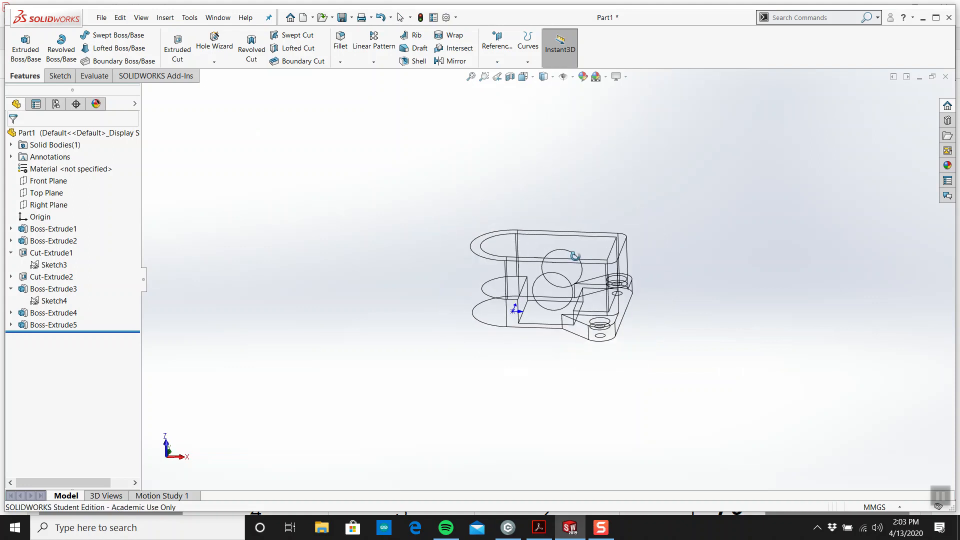
Step: Start a sketch on the housing's long outer side face, with hidden lines visible and the view normal to it
{"action": "left_click", "coordinate": [59, 75]}
{"action": "left_click", "coordinate": [20, 42]}
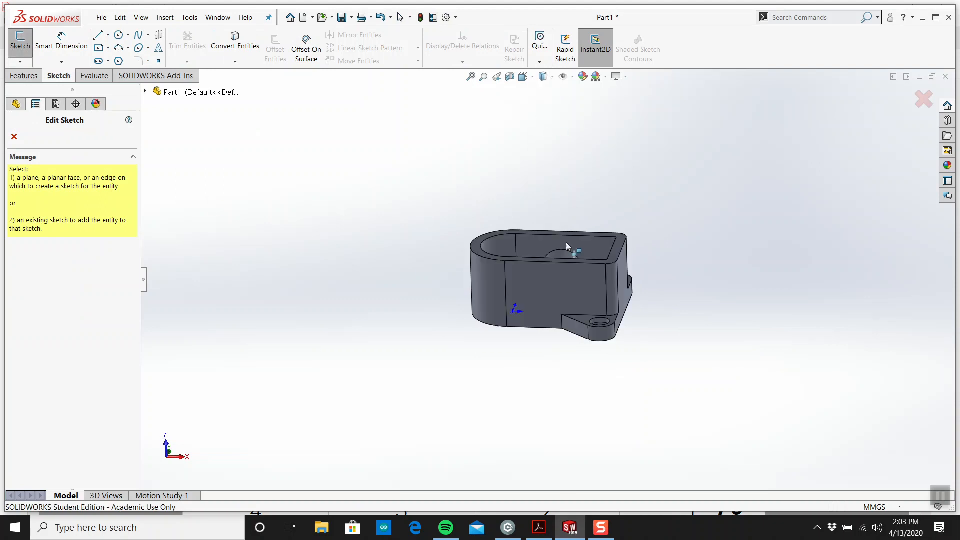
{"action": "left_click", "coordinate": [545, 289]}
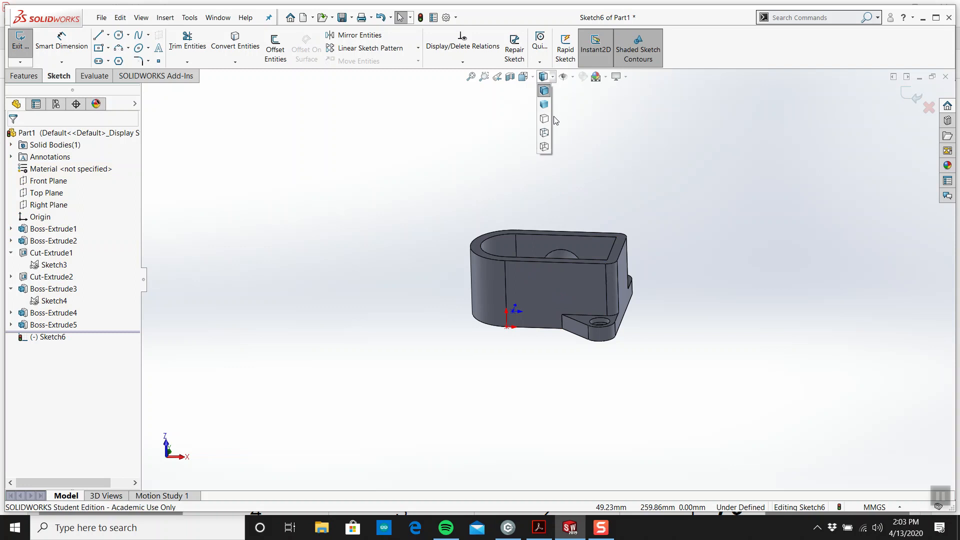
{"action": "key", "text": "space"}
{"action": "left_click", "coordinate": [550, 255]}
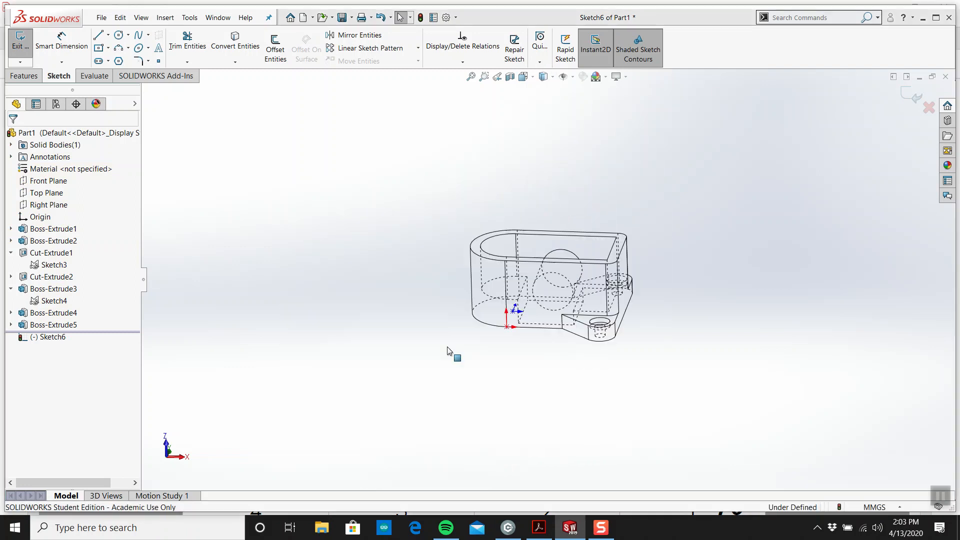
Step: Sketch two concentric circles at the hidden cylinder's centre, the inner one about 11 mm in diameter
{"action": "left_click", "coordinate": [118, 34]}
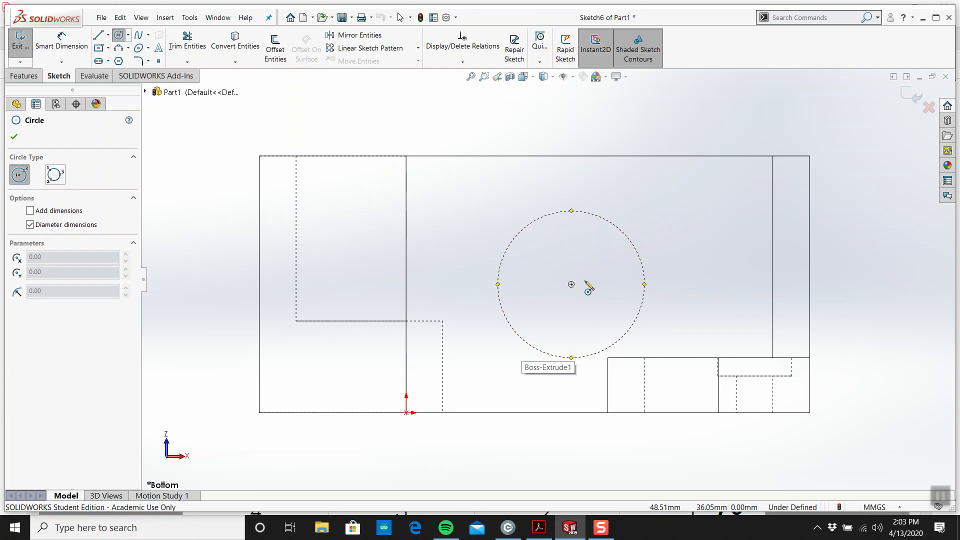
{"action": "left_click", "coordinate": [571, 284]}
{"action": "left_click", "coordinate": [585, 298]}
{"action": "left_click", "coordinate": [571, 284]}
{"action": "left_click", "coordinate": [582, 318]}
Step: Dimension the inner circle's diameter as 10 mm
{"action": "left_click", "coordinate": [61, 41]}
{"action": "left_click", "coordinate": [588, 273]}
{"action": "left_click", "coordinate": [706, 188]}
{"action": "type", "text": "10"}
{"action": "key", "text": "Return"}
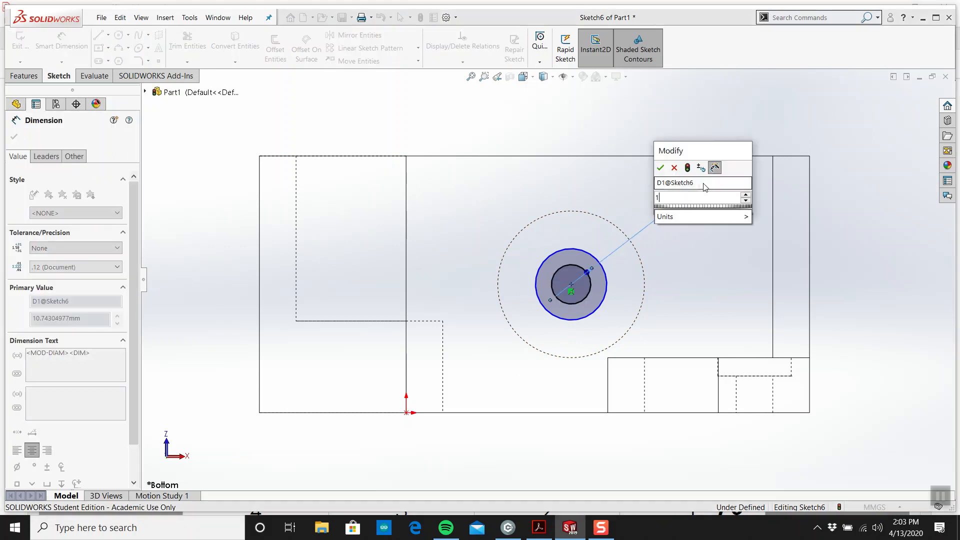
Step: Dimension the outer circle's diameter as 20 mm and exit the sketch
{"action": "scroll", "coordinate": [583, 260], "scroll_direction": "up", "scroll_amount": 2}
{"action": "left_click", "coordinate": [584, 259]}
{"action": "left_click", "coordinate": [616, 143]}
{"action": "type", "text": "20"}
{"action": "key", "text": "Return"}
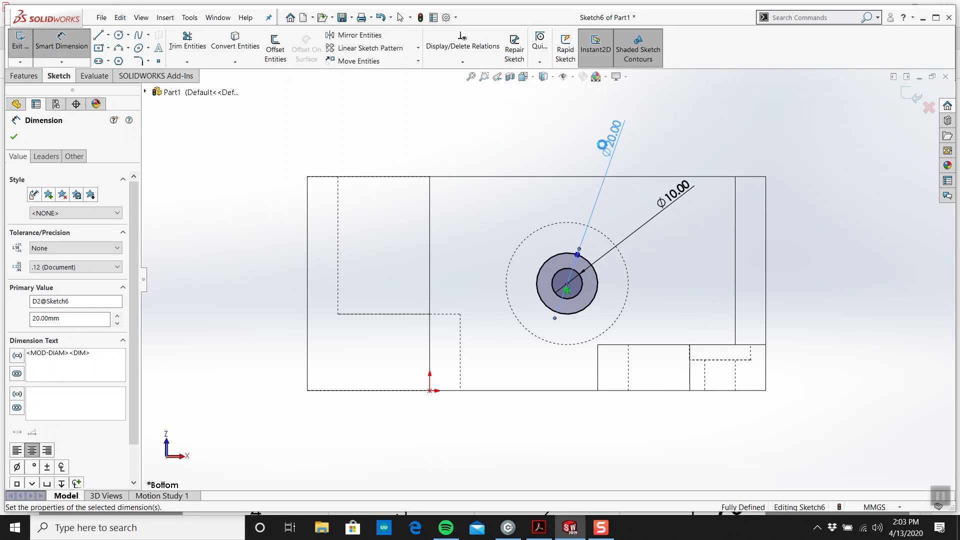
{"action": "key", "text": "Escape"}
{"action": "left_click", "coordinate": [914, 94]}
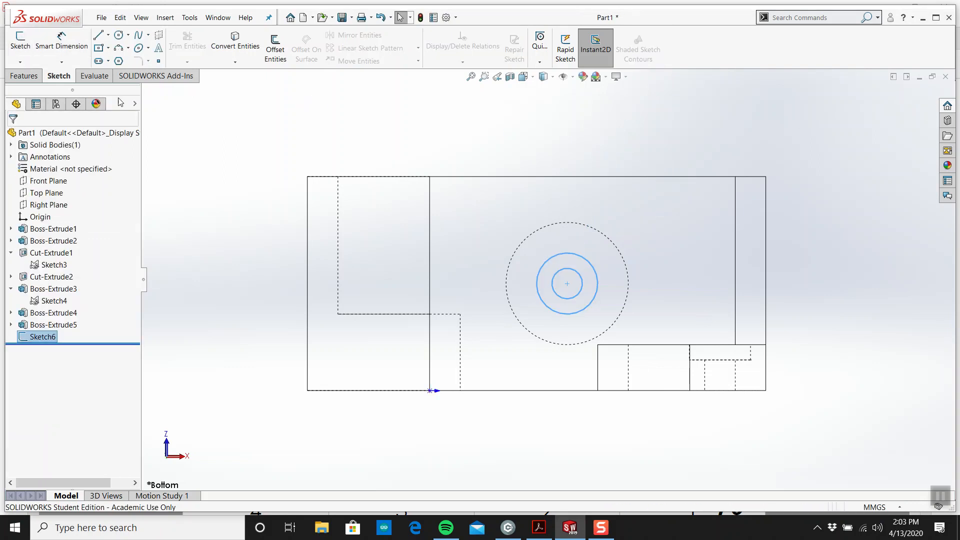
Step: Extrude-cut only the inner circle region Through All to make the 10 mm hole across the housing and cylinder
{"action": "left_click", "coordinate": [24, 76]}
{"action": "left_click", "coordinate": [177, 47]}
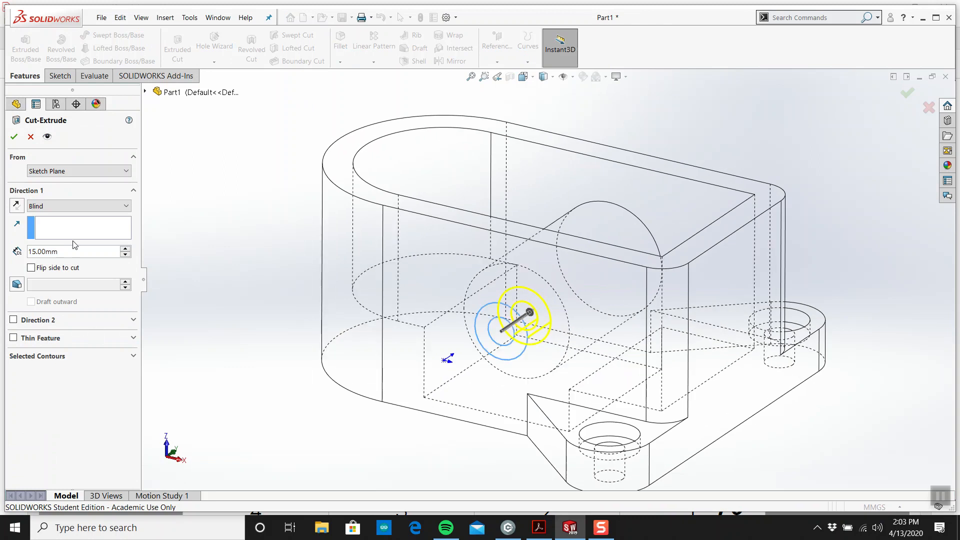
{"action": "left_click", "coordinate": [59, 356]}
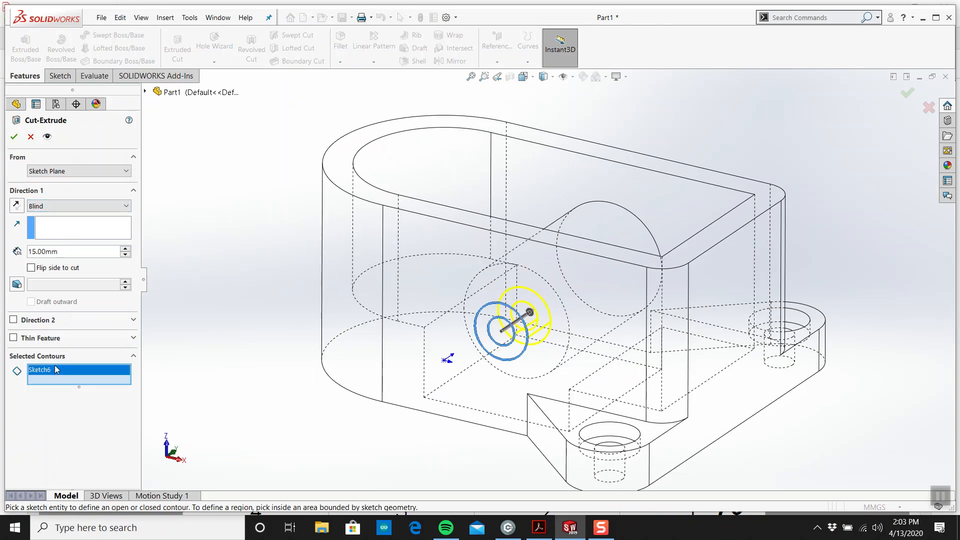
{"action": "left_click", "coordinate": [501, 334]}
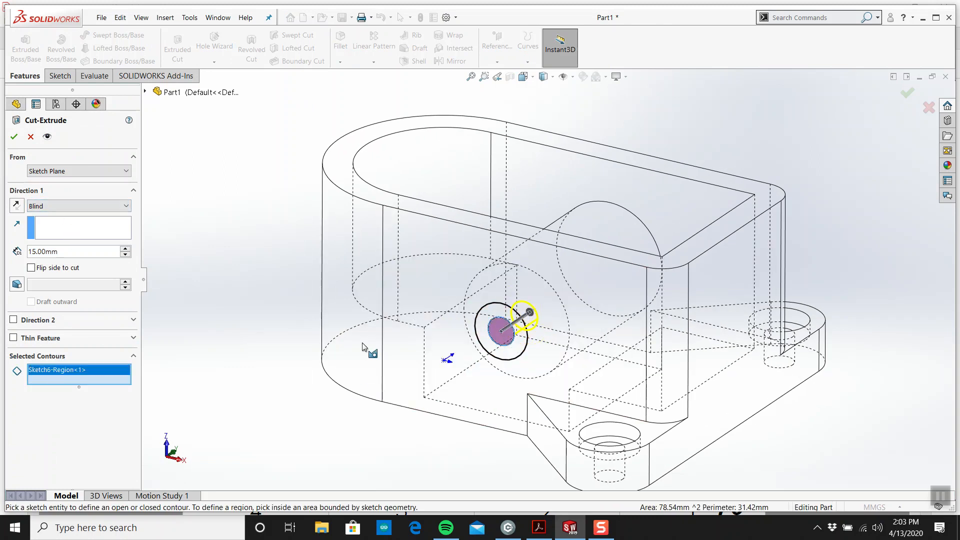
{"action": "left_click", "coordinate": [49, 208]}
{"action": "left_click", "coordinate": [42, 218]}
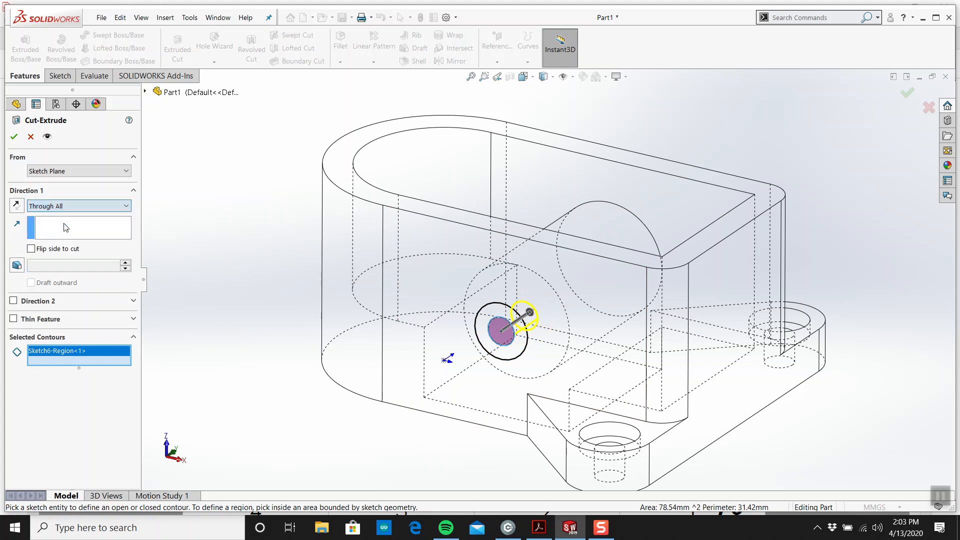
{"action": "middle_click_drag", "start_coordinate": [383, 233], "coordinate": [459, 263]}
{"action": "left_click", "coordinate": [14, 137]}
{"action": "key", "text": "f"}
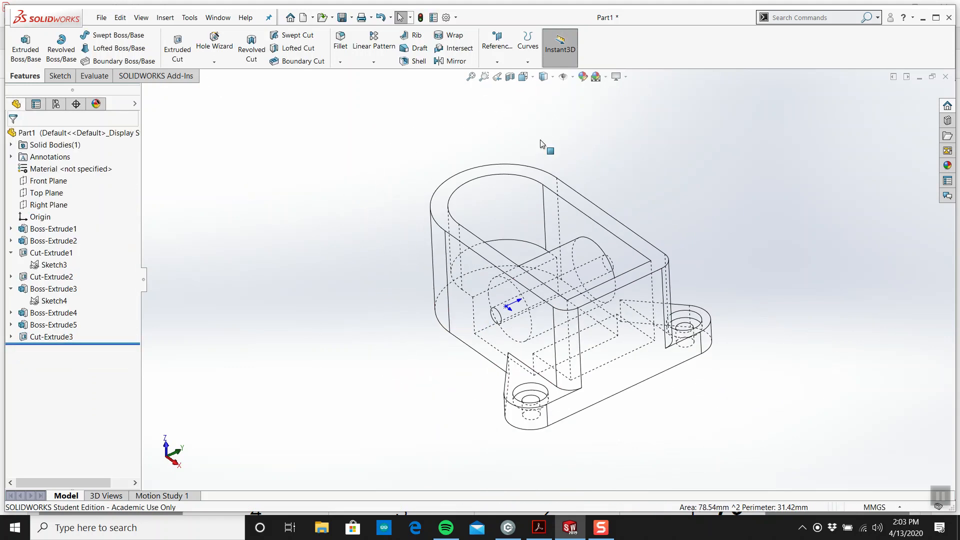
Step: Return the display to Shaded With Edges and show the sketch used by the through-hole cut
{"action": "left_click", "coordinate": [545, 77]}
{"action": "left_click", "coordinate": [546, 93]}
{"action": "middle_click_drag", "start_coordinate": [506, 229], "coordinate": [534, 191]}
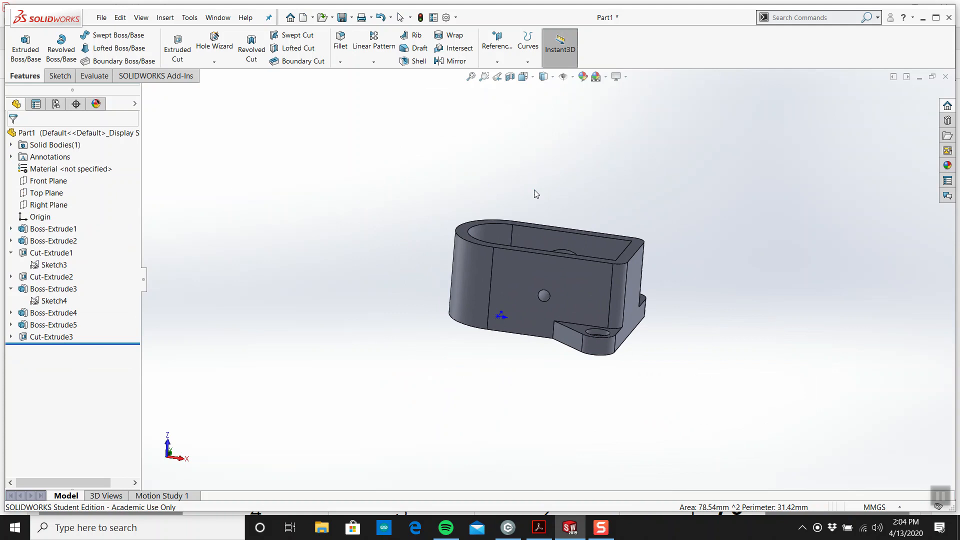
{"action": "left_click", "coordinate": [11, 337]}
{"action": "right_click", "coordinate": [45, 348]}
{"action": "left_click", "coordinate": [55, 331]}
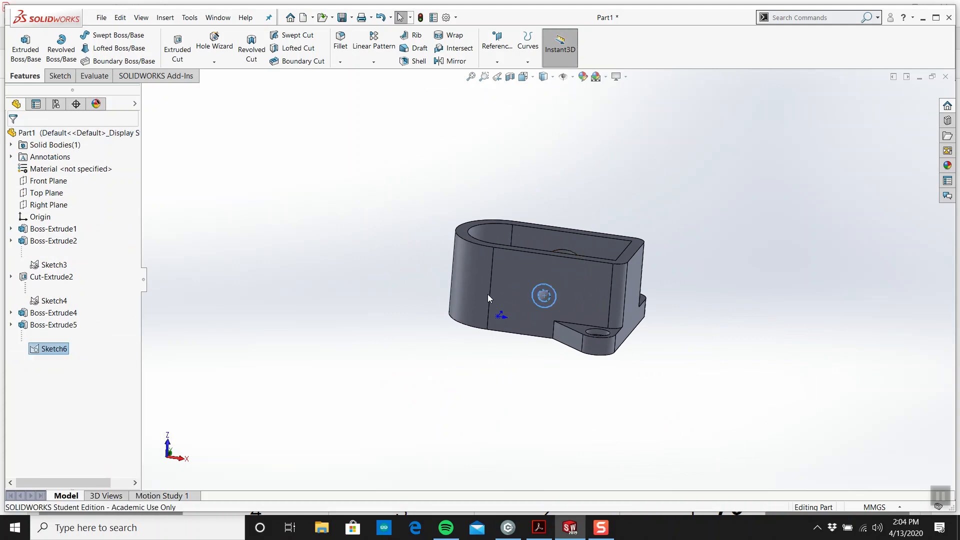
Step: Check the counterbore callout in the PDF drawing, and extrude-cut the shown hole sketch 5 mm deep in SOLIDWORKS
{"action": "left_click", "coordinate": [540, 527]}
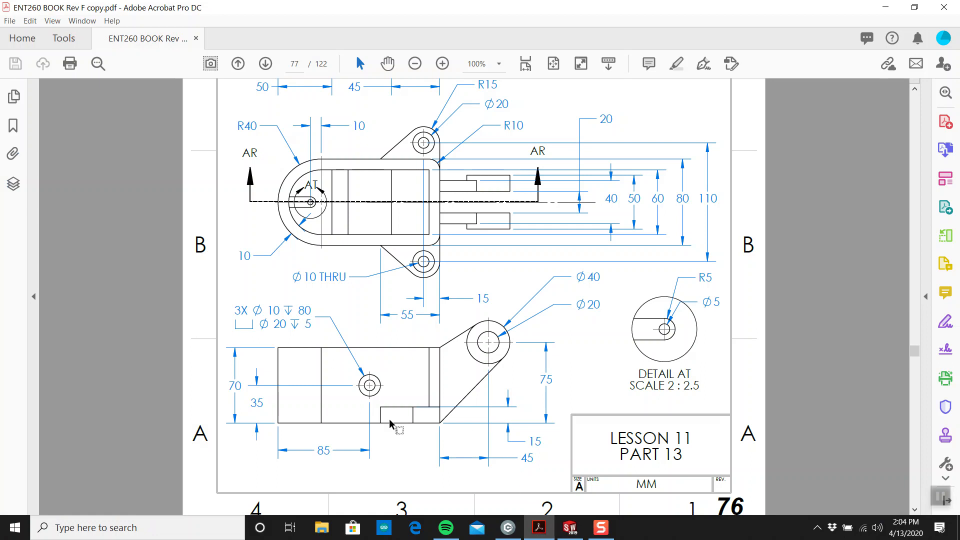
{"action": "left_click", "coordinate": [570, 528]}
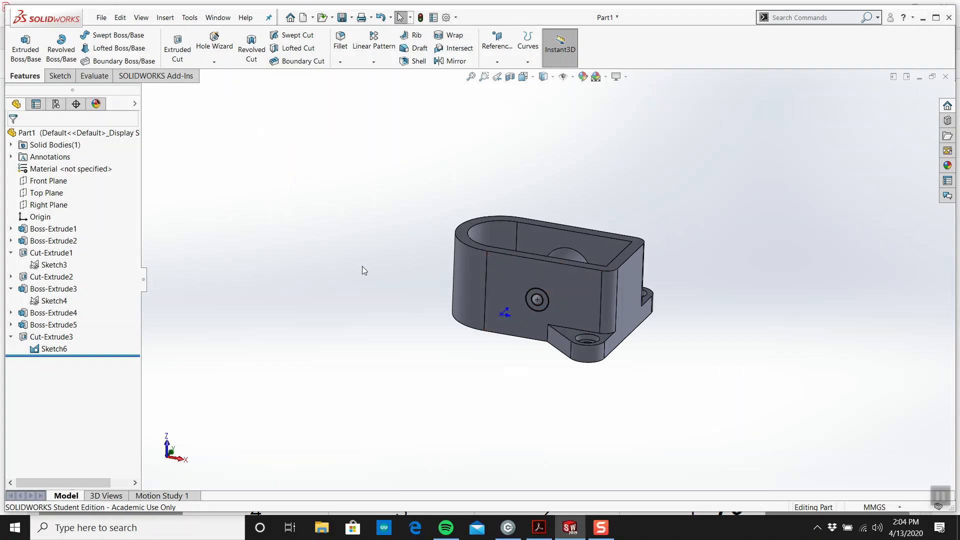
{"action": "left_click", "coordinate": [53, 349]}
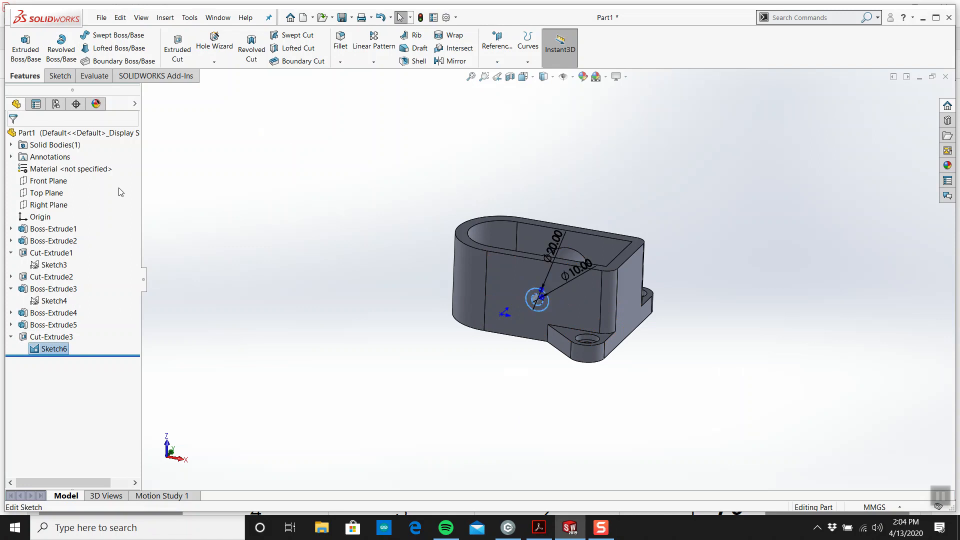
{"action": "left_click", "coordinate": [178, 49]}
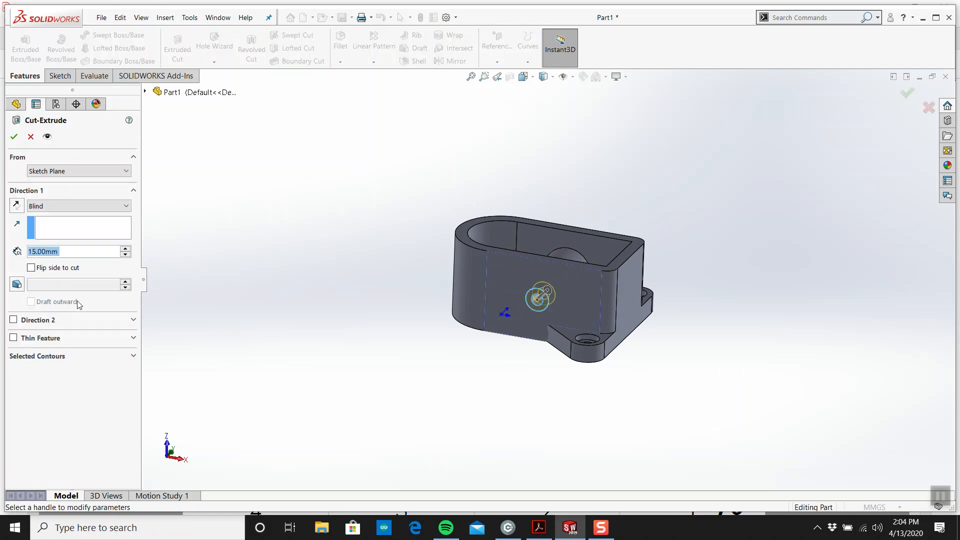
{"action": "type", "text": "5"}
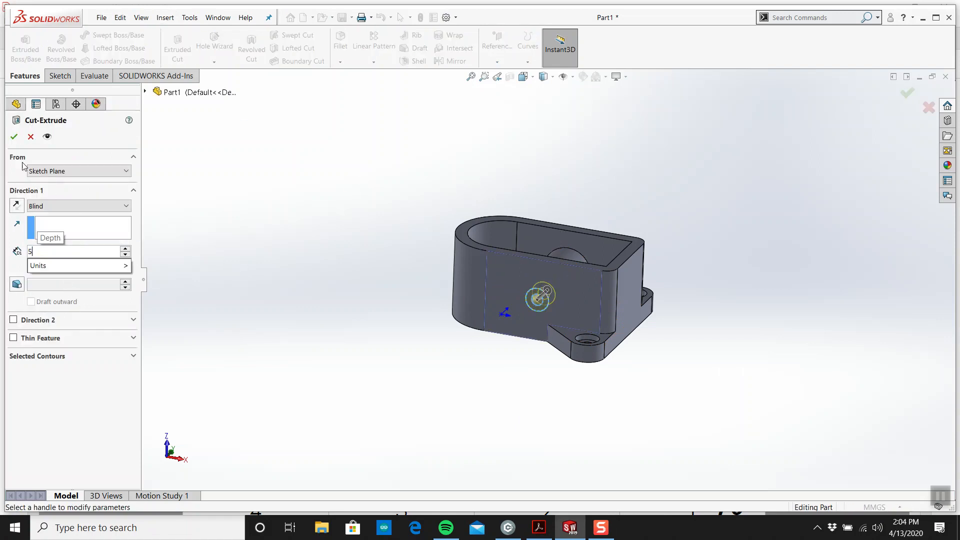
{"action": "left_click", "coordinate": [14, 136]}
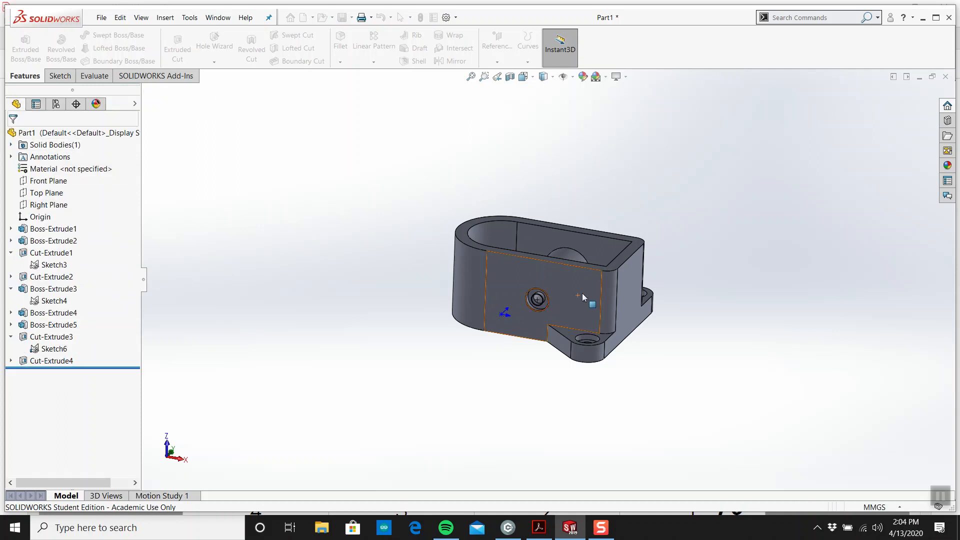
Step: Hide the shared hole sketch on the housing's side face
{"action": "scroll", "coordinate": [590, 282], "scroll_direction": "down", "scroll_amount": 5}
{"action": "right_click", "coordinate": [70, 349]}
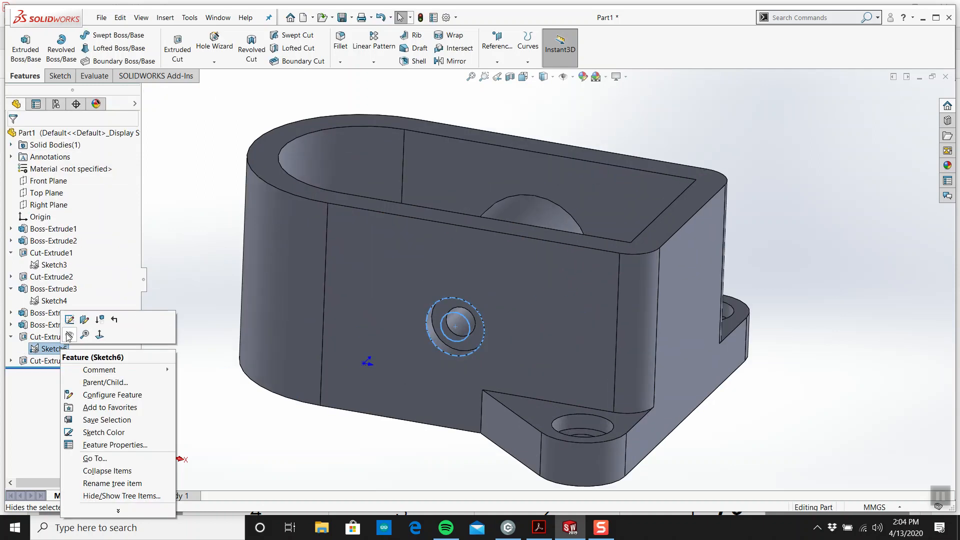
{"action": "left_click", "coordinate": [70, 324]}
{"action": "scroll", "coordinate": [365, 250], "scroll_direction": "up", "scroll_amount": 2}
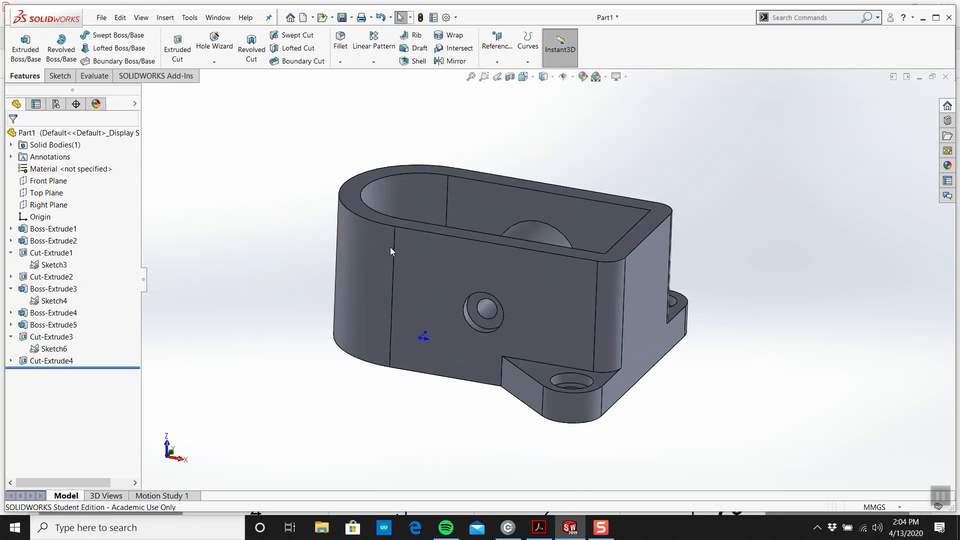
Step: Look down into the housing's pocket, and examine Detail AT and the section view in the PDF drawing in Acrobat for the slot's dimensions
{"action": "middle_click_drag", "start_coordinate": [433, 289], "coordinate": [443, 480]}
{"action": "middle_click_drag", "start_coordinate": [410, 258], "coordinate": [406, 297]}
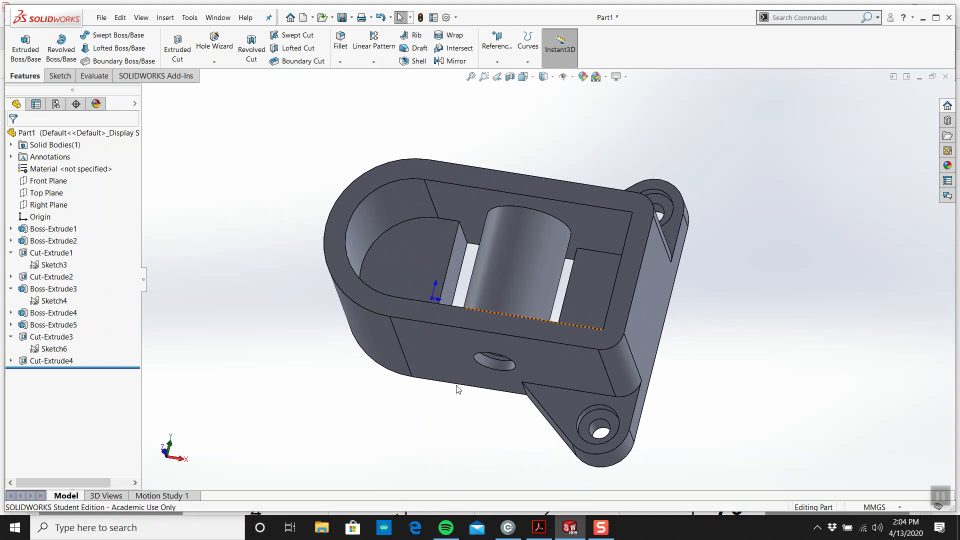
{"action": "middle_click_drag", "start_coordinate": [385, 271], "coordinate": [383, 315]}
{"action": "scroll", "coordinate": [378, 260], "scroll_direction": "down", "scroll_amount": 3}
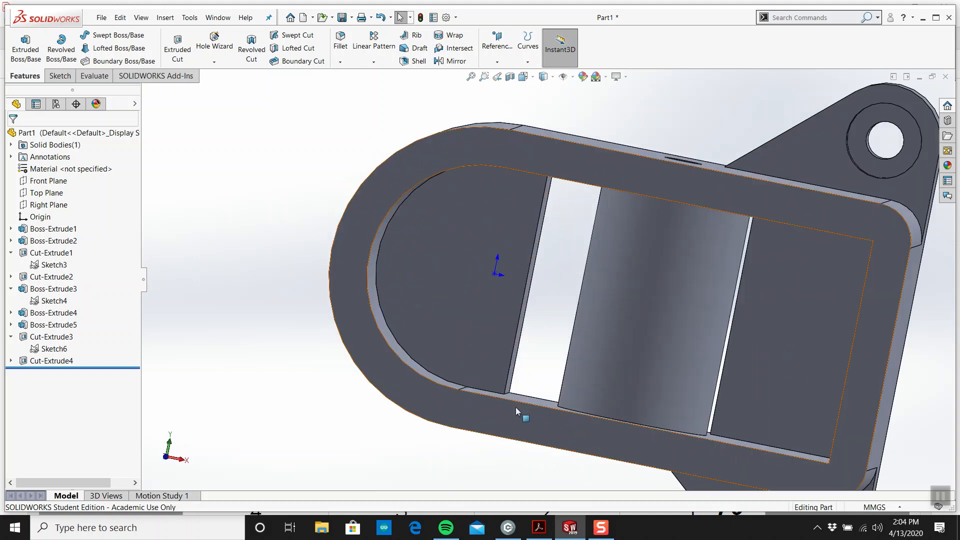
{"action": "key", "text": "alt+Tab"}
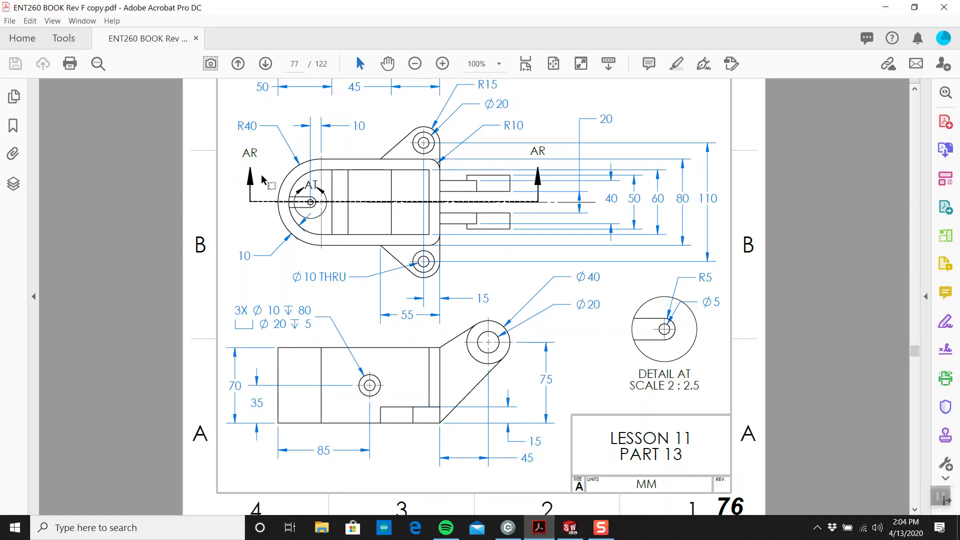
{"action": "scroll", "coordinate": [630, 328], "scroll_direction": "up", "scroll_amount": 1}
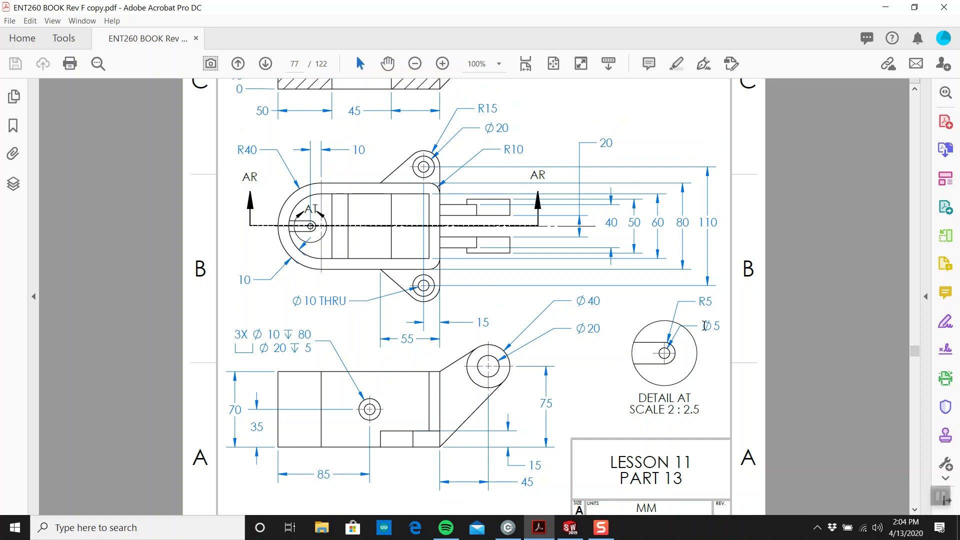
{"action": "scroll", "coordinate": [555, 289], "scroll_direction": "up", "scroll_amount": 3}
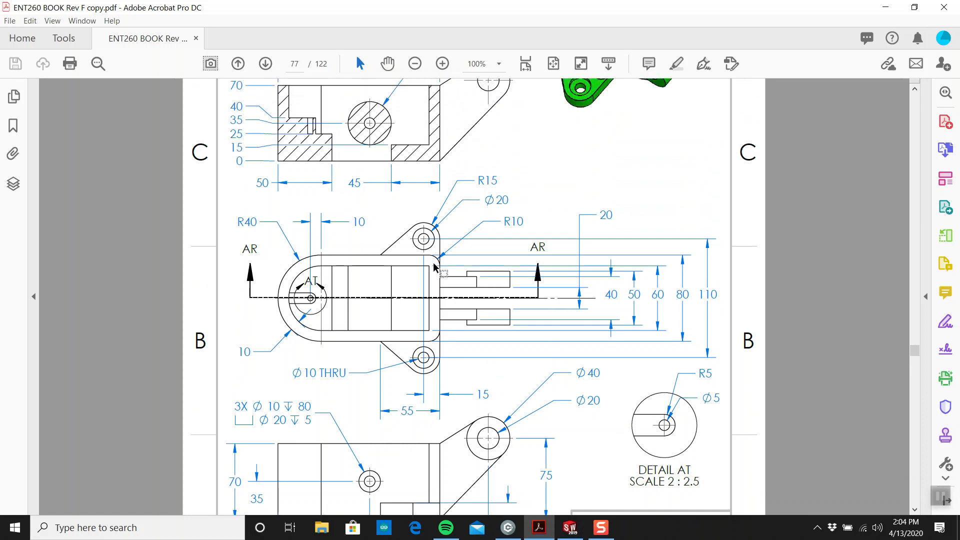
{"action": "scroll", "coordinate": [454, 319], "scroll_direction": "up", "scroll_amount": 3}
{"action": "scroll", "coordinate": [455, 318], "scroll_direction": "down", "scroll_amount": 4}
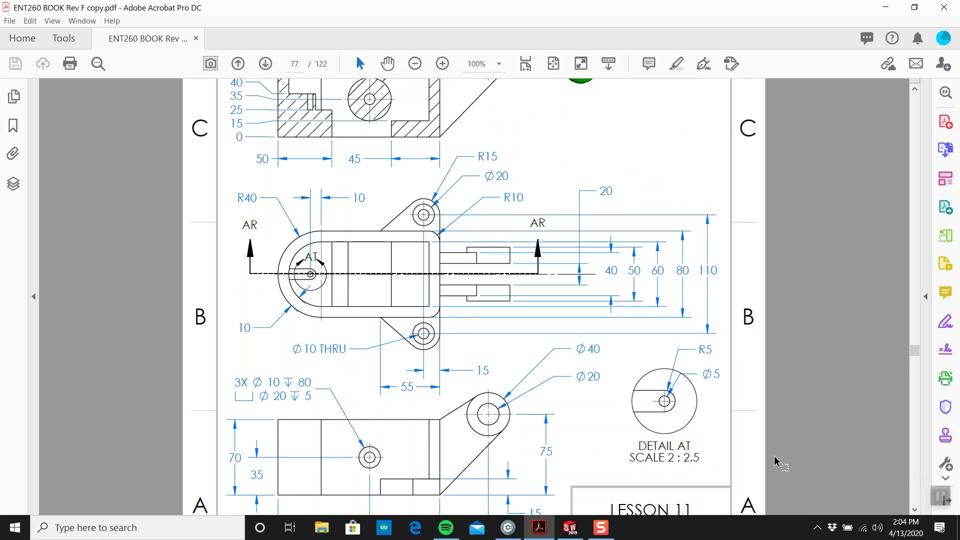
{"action": "double_click", "coordinate": [703, 350]}
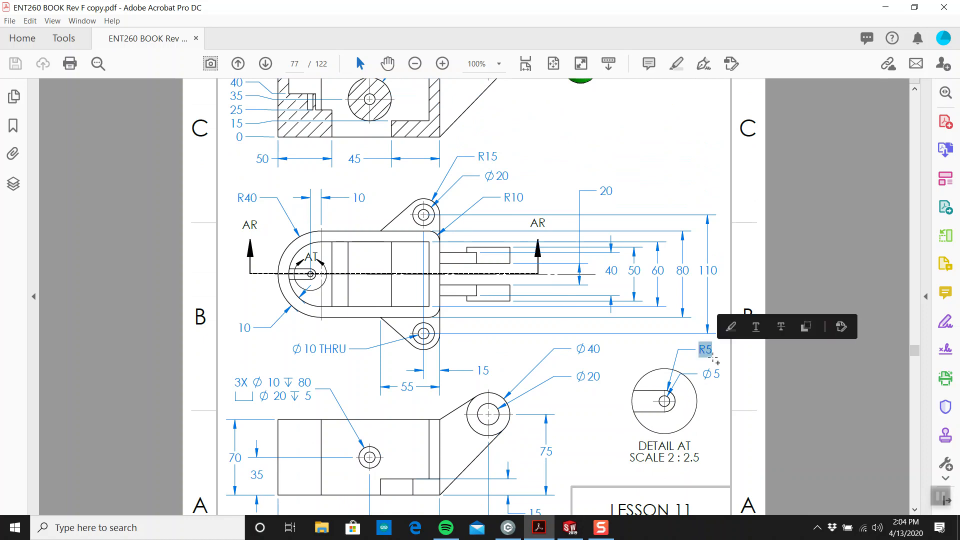
Step: In SOLIDWORKS, start a sketch on the raised floor in the pocket's rounded end and draw a circle about 7.3 mm in diameter beside the origin
{"action": "left_click", "coordinate": [570, 528]}
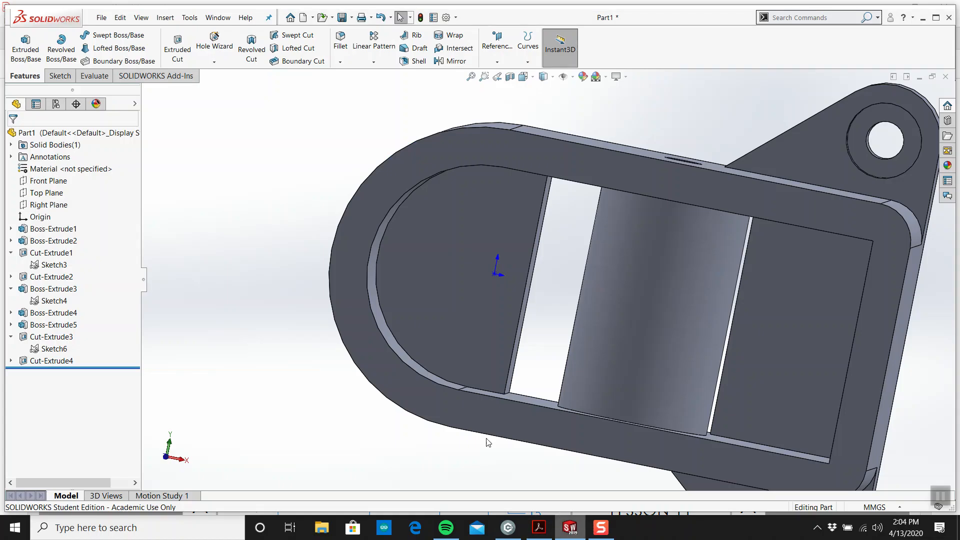
{"action": "left_click", "coordinate": [59, 75]}
{"action": "left_click", "coordinate": [19, 40]}
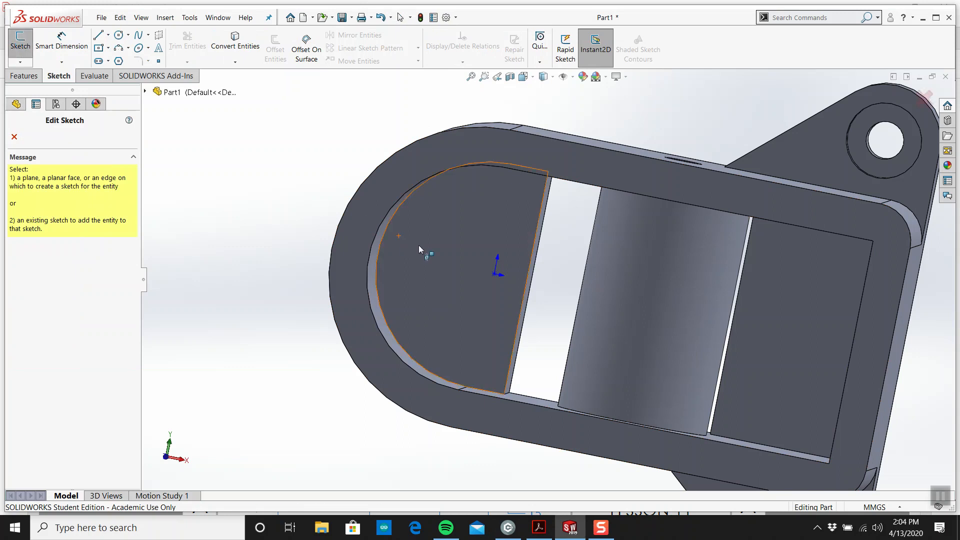
{"action": "left_click", "coordinate": [419, 245]}
{"action": "key", "text": "space"}
{"action": "left_click", "coordinate": [385, 406]}
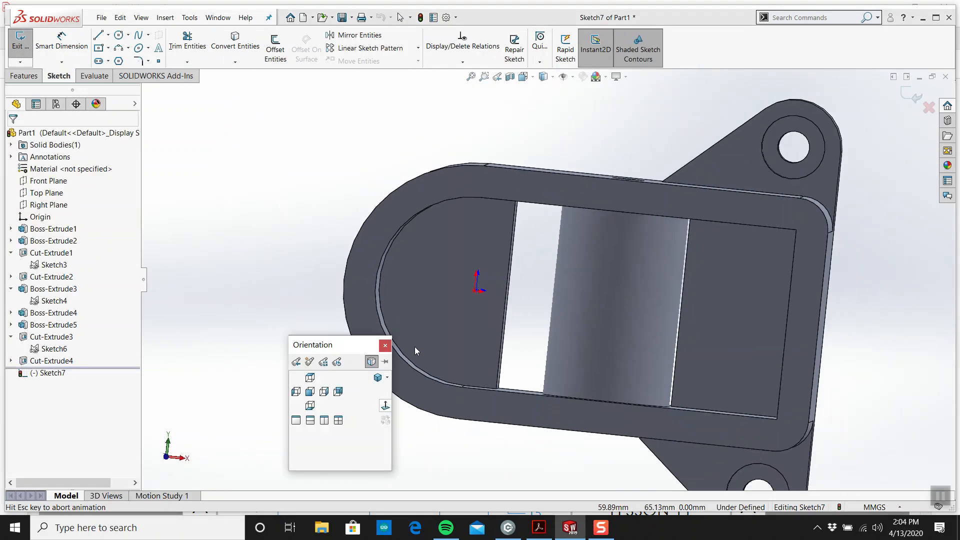
{"action": "scroll", "coordinate": [410, 283], "scroll_direction": "down", "scroll_amount": 5}
{"action": "left_click", "coordinate": [118, 34]}
{"action": "left_click", "coordinate": [483, 255]}
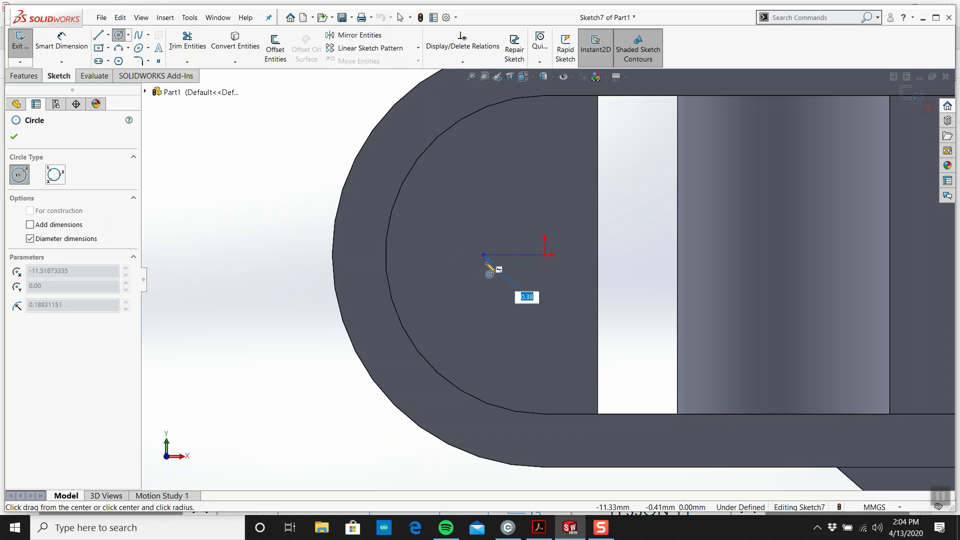
{"action": "left_click", "coordinate": [492, 272]}
{"action": "key", "text": "Escape"}
Step: Dimension the circle on the raised floor with a diameter of 10 mm
{"action": "left_click", "coordinate": [53, 44]}
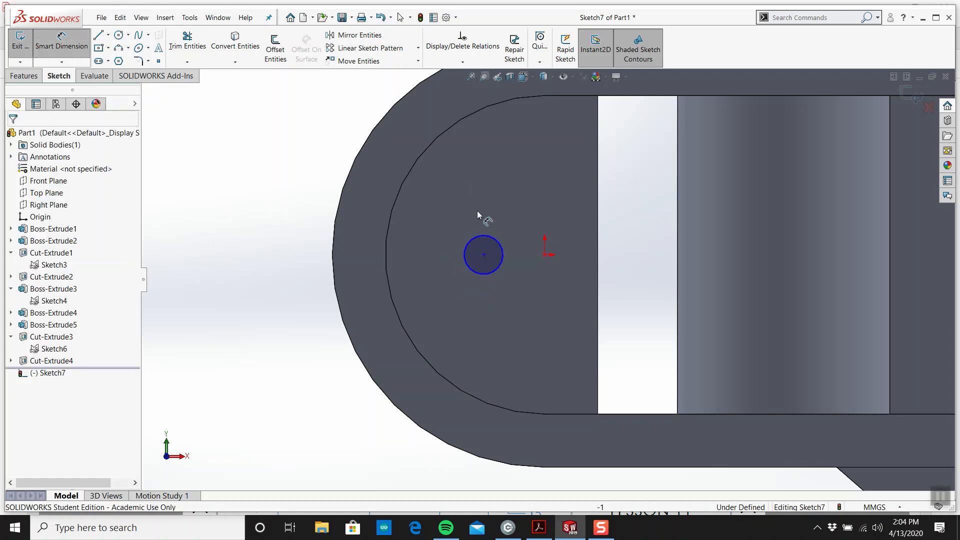
{"action": "left_click", "coordinate": [489, 237]}
{"action": "left_click", "coordinate": [637, 170]}
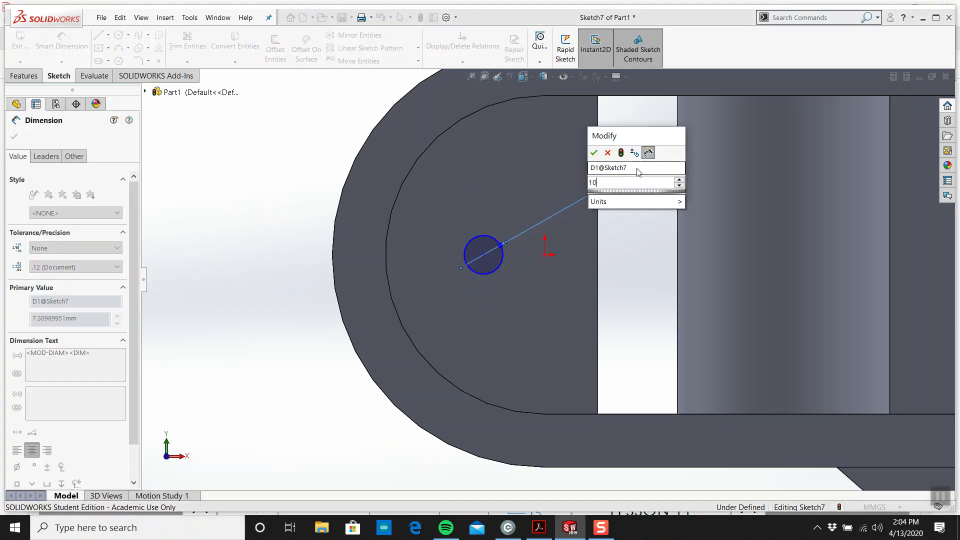
{"action": "type", "text": "10"}
{"action": "key", "text": "Return"}
{"action": "key", "text": "Escape"}
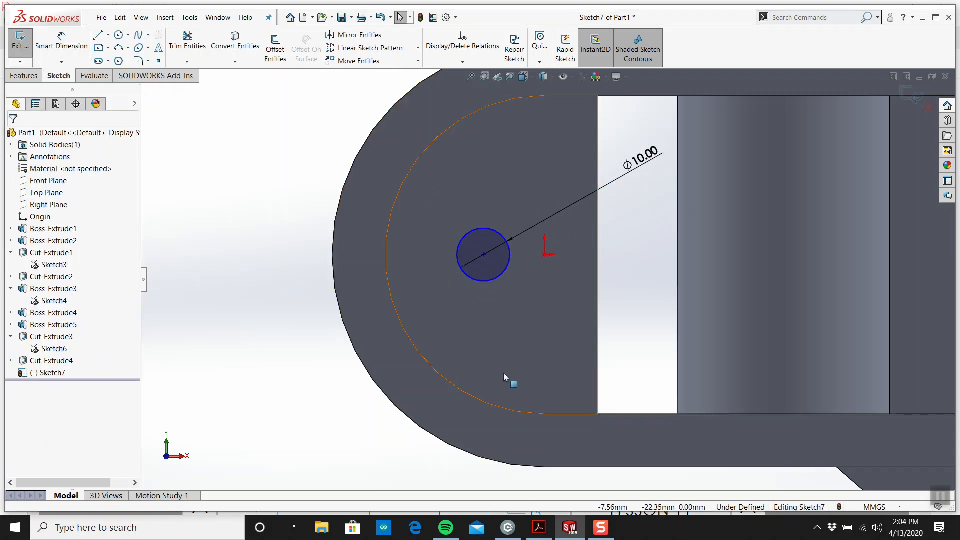
Step: Check the circle's offset in the PDF drawing, and set its center 10 mm horizontally from the origin in SOLIDWORKS
{"action": "left_click", "coordinate": [545, 528]}
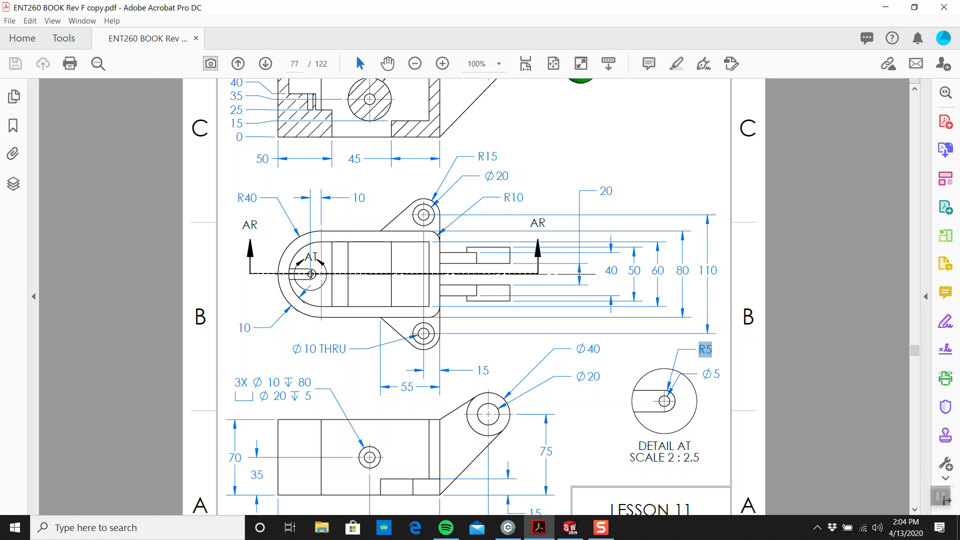
{"action": "left_click", "coordinate": [570, 527]}
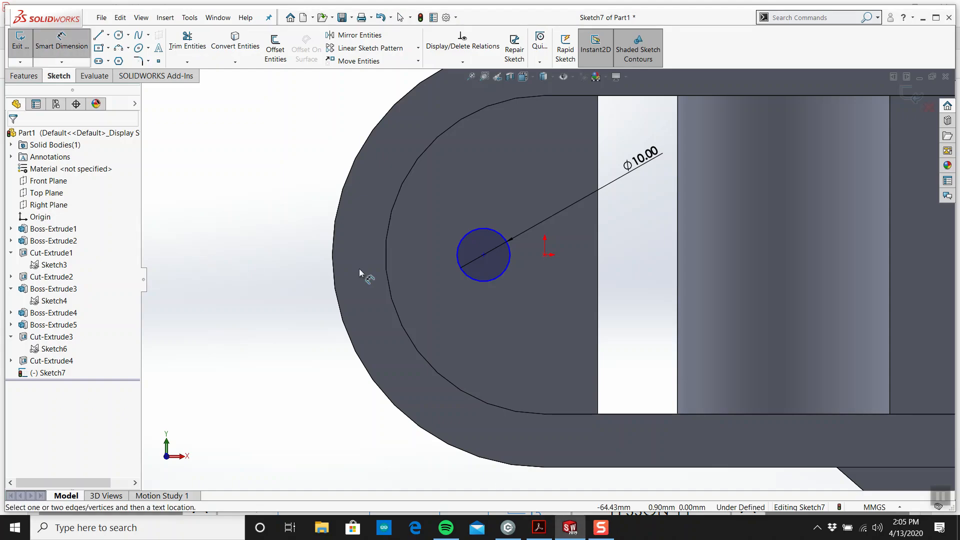
{"action": "left_click", "coordinate": [544, 256]}
{"action": "left_click", "coordinate": [484, 255]}
{"action": "scroll", "coordinate": [494, 258], "scroll_direction": "up", "scroll_amount": 3}
{"action": "left_click", "coordinate": [472, 116]}
{"action": "type", "text": "10"}
{"action": "key", "text": "Return"}
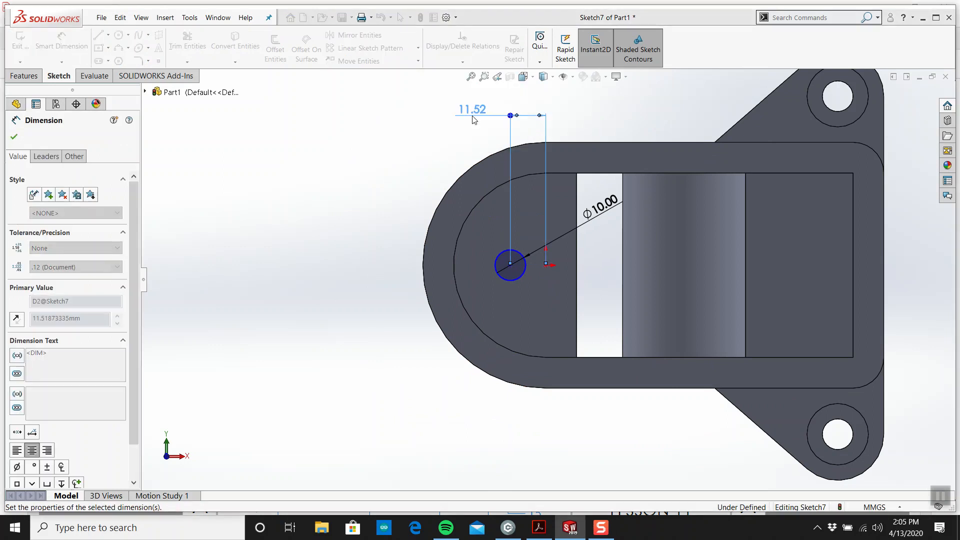
{"action": "key", "text": "Escape"}
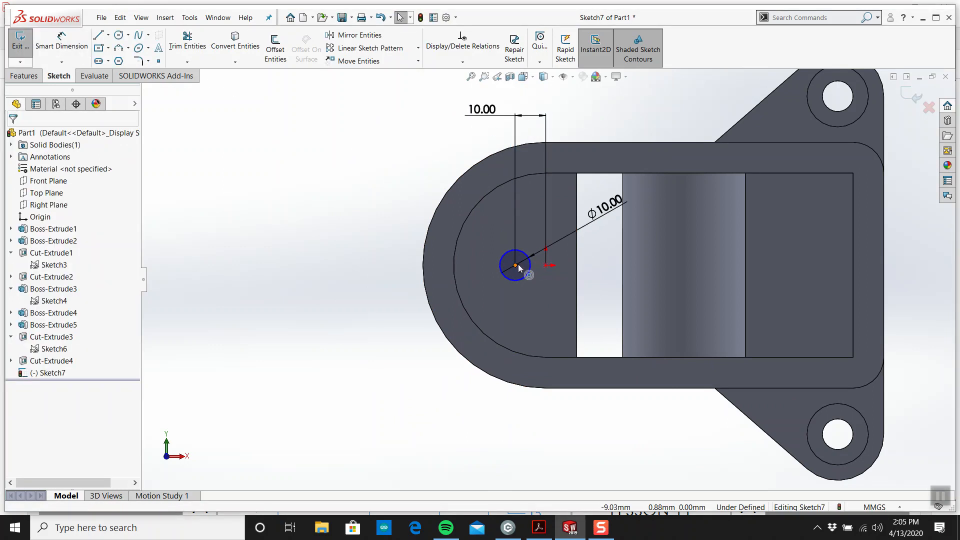
Step: Add a Horizontal relation between the circle's center and the origin
{"action": "scroll", "coordinate": [508, 273], "scroll_direction": "up", "scroll_amount": 3}
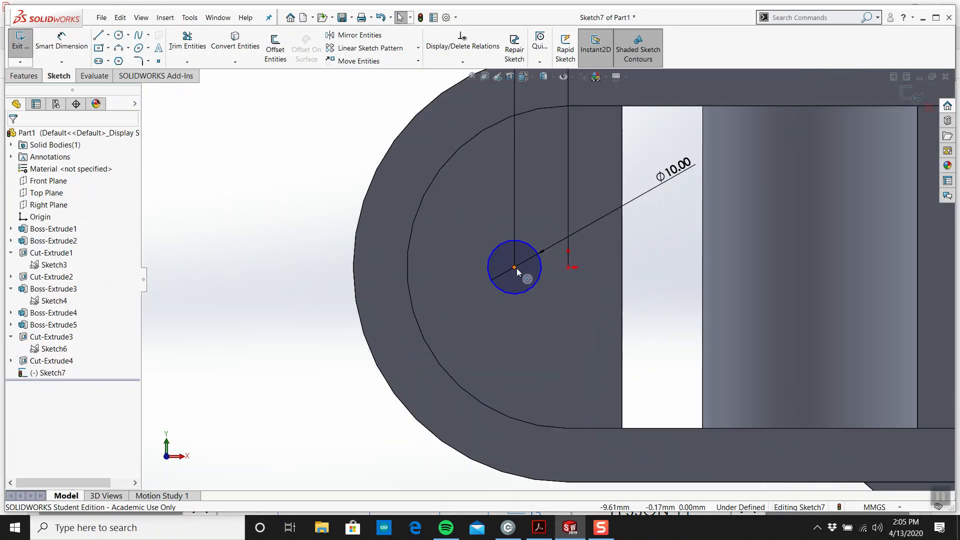
{"action": "left_click", "coordinate": [515, 267]}
{"action": "left_click", "coordinate": [569, 267], "text": "ctrl"}
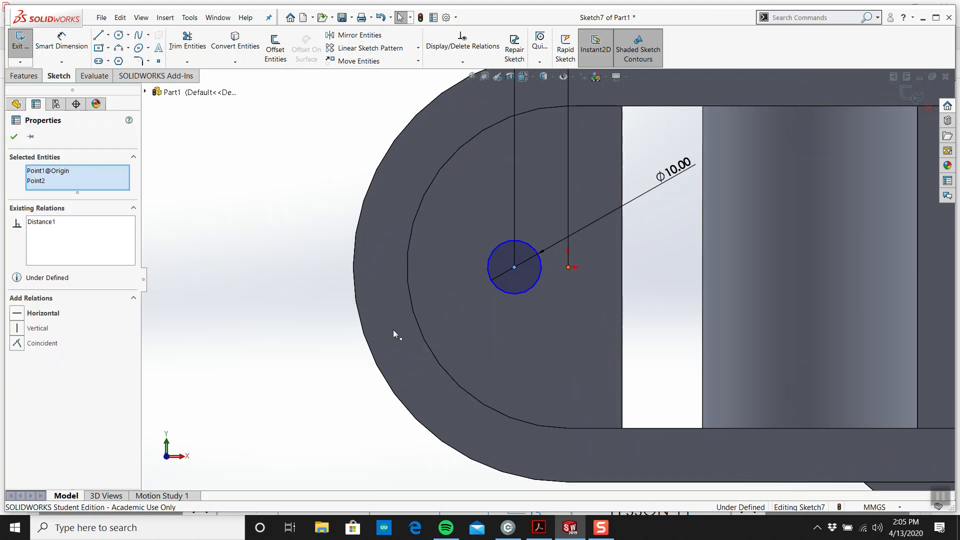
{"action": "left_click", "coordinate": [31, 313]}
{"action": "left_click", "coordinate": [174, 294]}
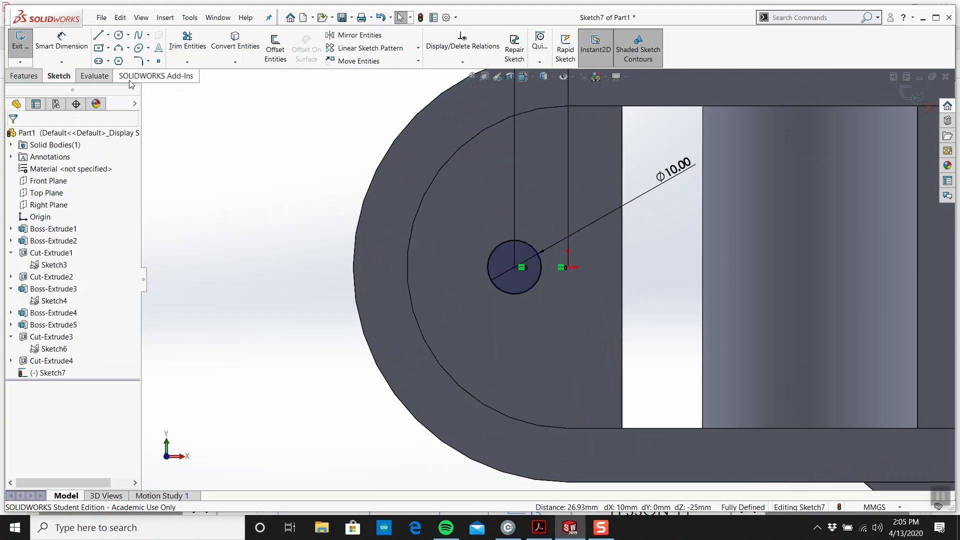
Step: Convert the raised floor's outline into the sketch and draw horizontal lines from the circle's upper and lower quadrants to the converted arc
{"action": "left_click", "coordinate": [422, 252]}
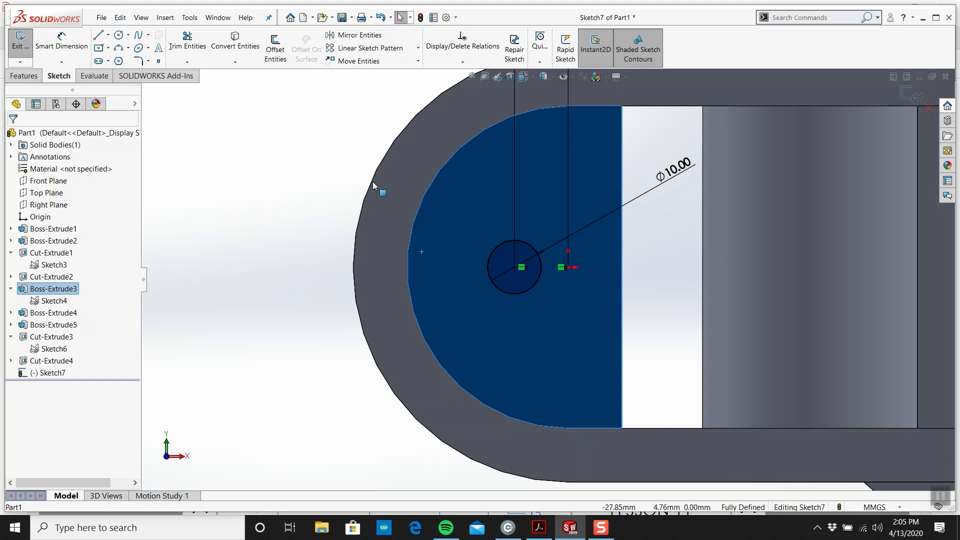
{"action": "left_click", "coordinate": [235, 46]}
{"action": "left_click", "coordinate": [99, 35]}
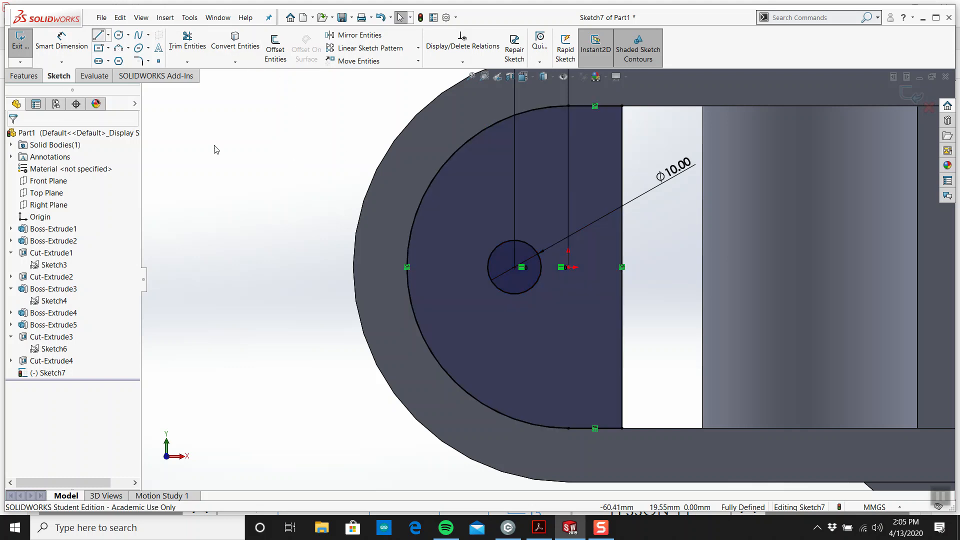
{"action": "left_click_drag", "start_coordinate": [514, 241], "coordinate": [409, 241]}
{"action": "key", "text": "Escape"}
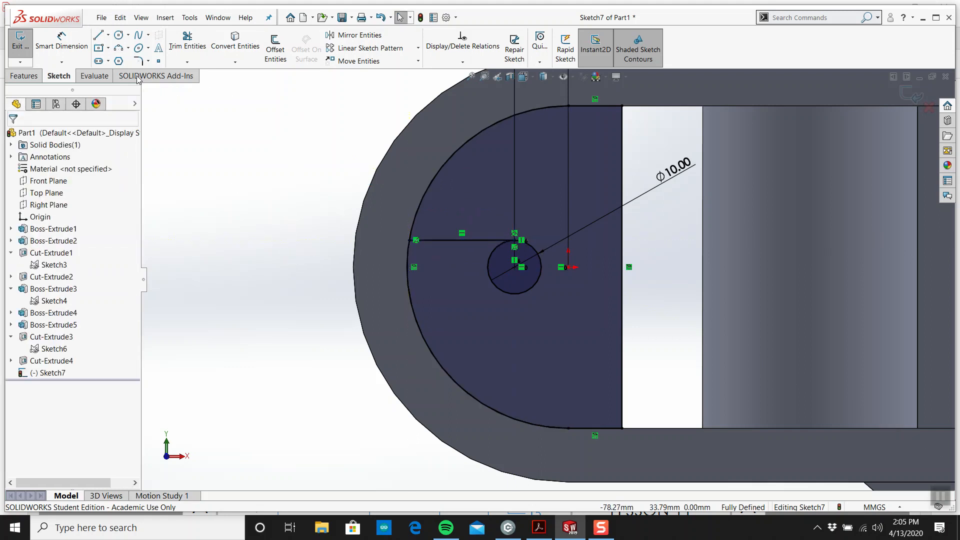
{"action": "left_click", "coordinate": [99, 35]}
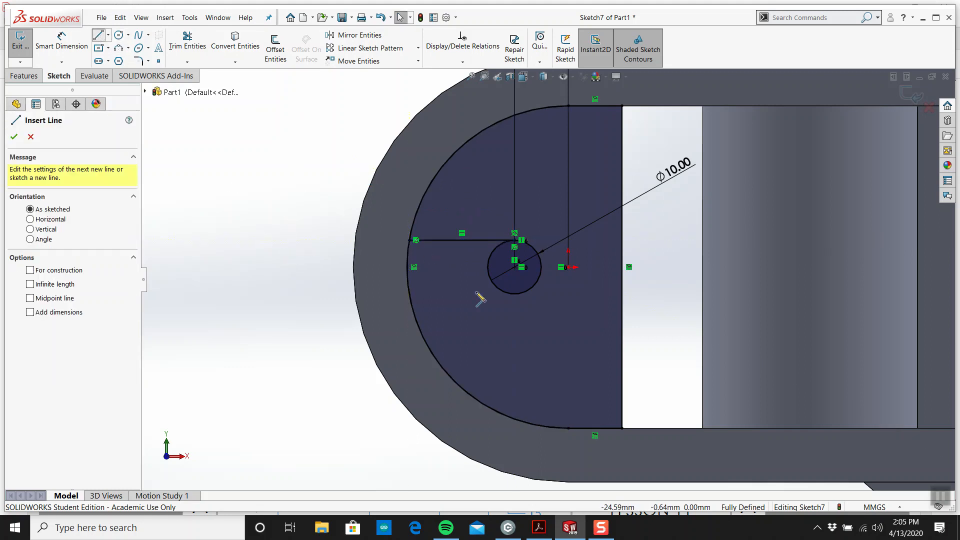
{"action": "left_click", "coordinate": [514, 294]}
{"action": "left_click", "coordinate": [415, 294]}
{"action": "key", "text": "Escape"}
Step: Trim away the part of the converted arc above the slot's upper line
{"action": "scroll", "coordinate": [294, 203], "scroll_direction": "down", "scroll_amount": 2}
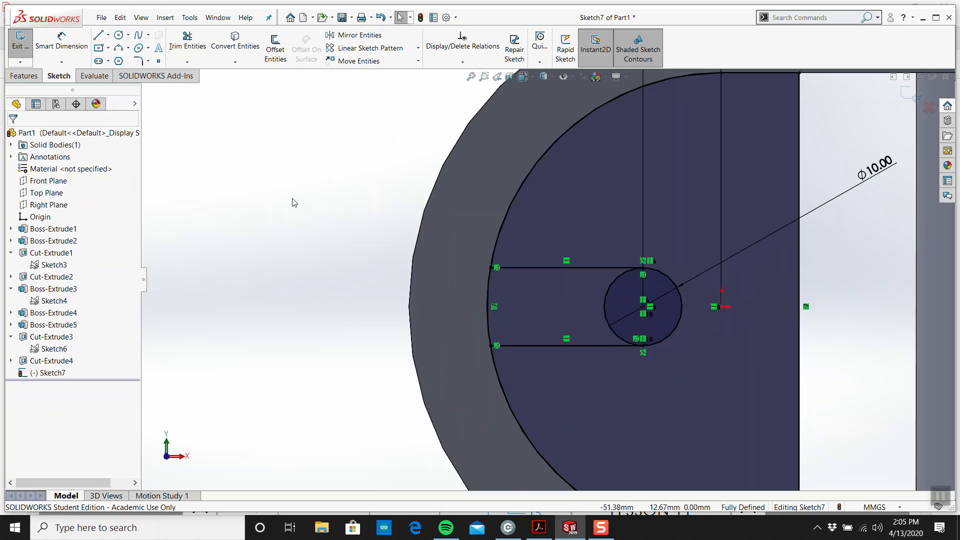
{"action": "left_click", "coordinate": [188, 40]}
{"action": "scroll", "coordinate": [495, 162], "scroll_direction": "up", "scroll_amount": 5}
{"action": "key", "text": "Escape"}
{"action": "scroll", "coordinate": [591, 314], "scroll_direction": "down", "scroll_amount": 4}
Step: Check Detail AT in the PDF drawing, and trim away the half of the 10 mm circle inside the slot in SOLIDWORKS
{"action": "left_click", "coordinate": [539, 527]}
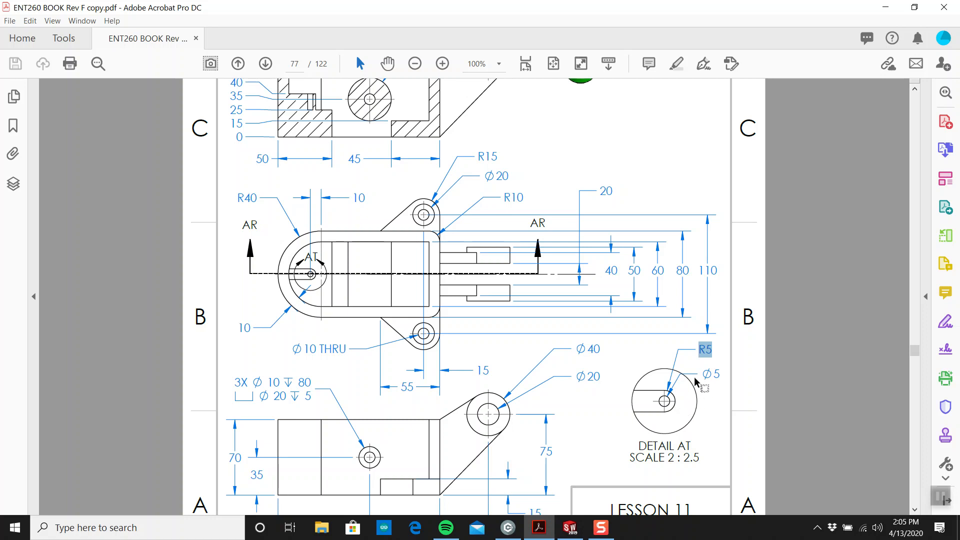
{"action": "left_click", "coordinate": [582, 525]}
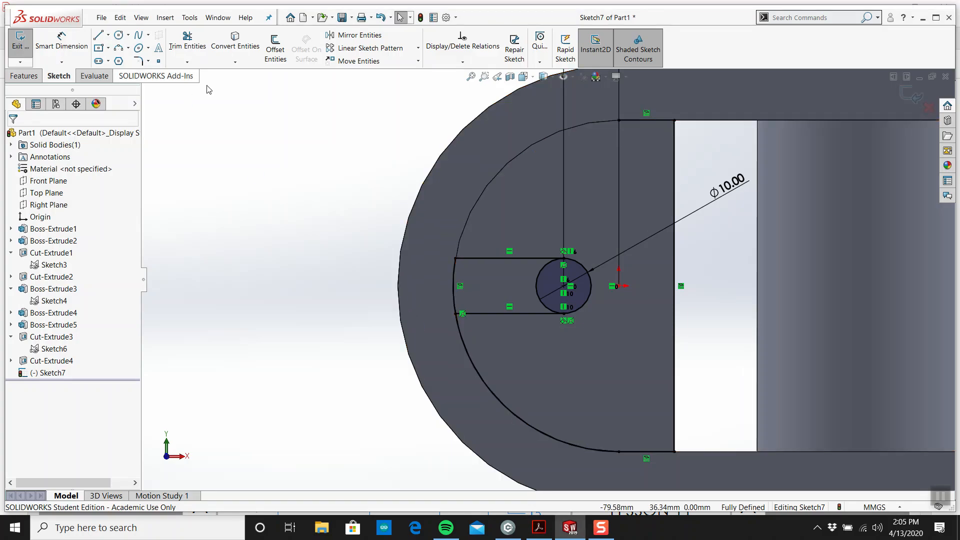
{"action": "left_click", "coordinate": [187, 40]}
{"action": "left_click_drag", "start_coordinate": [541, 272], "coordinate": [544, 272]}
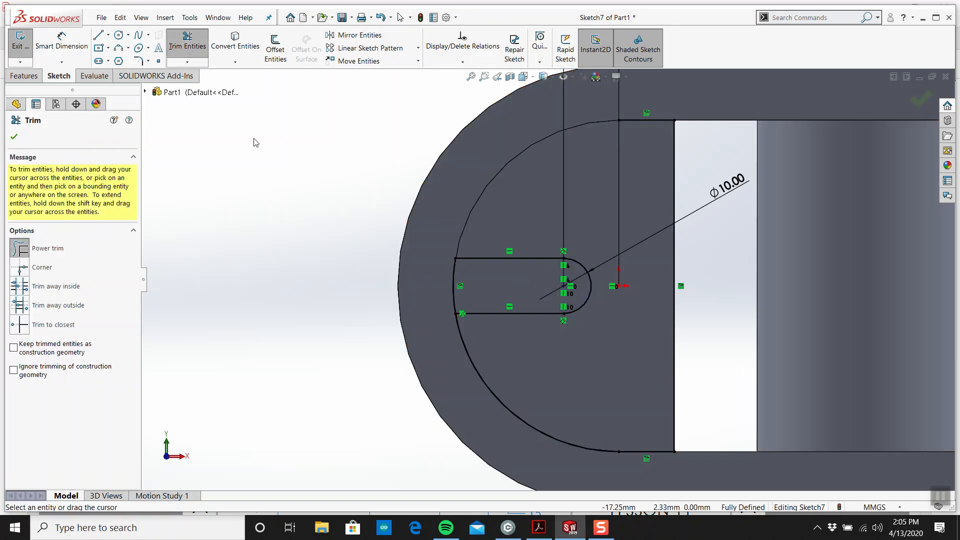
{"action": "key", "text": "Escape"}
{"action": "left_click", "coordinate": [119, 35]}
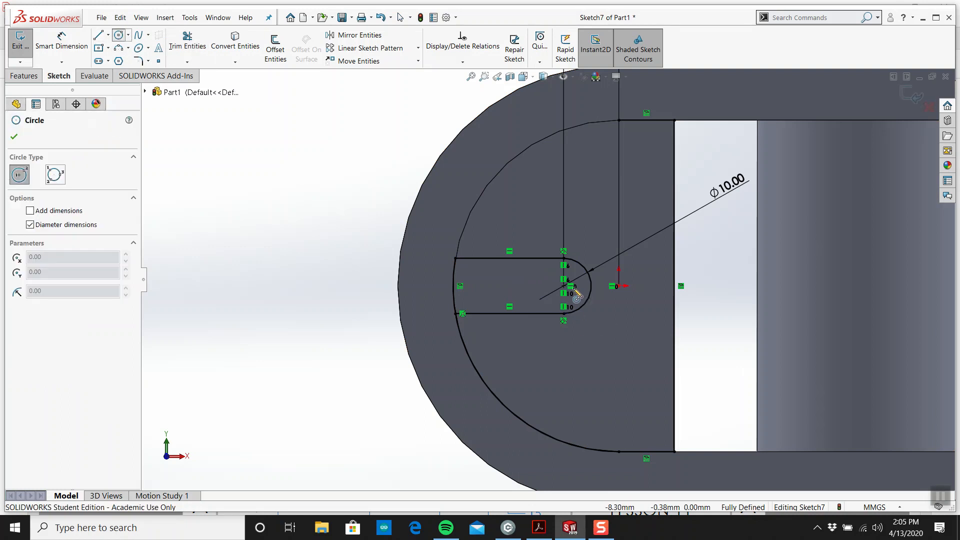
{"action": "left_click", "coordinate": [563, 286]}
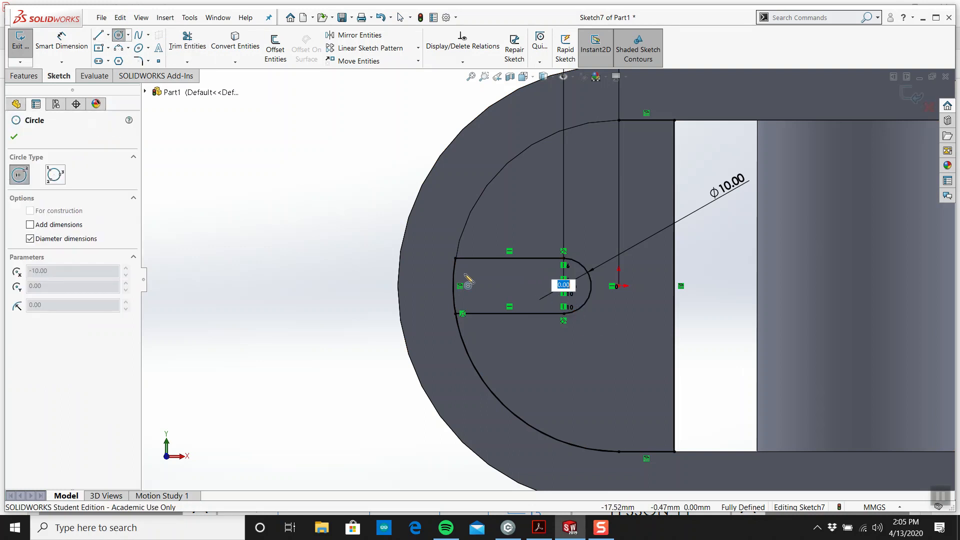
{"action": "key", "text": "Escape"}
{"action": "left_click", "coordinate": [108, 35]}
Step: Draw a circle centered on the slot's rounded end and set its diameter to 5 mm
{"action": "left_click", "coordinate": [118, 35]}
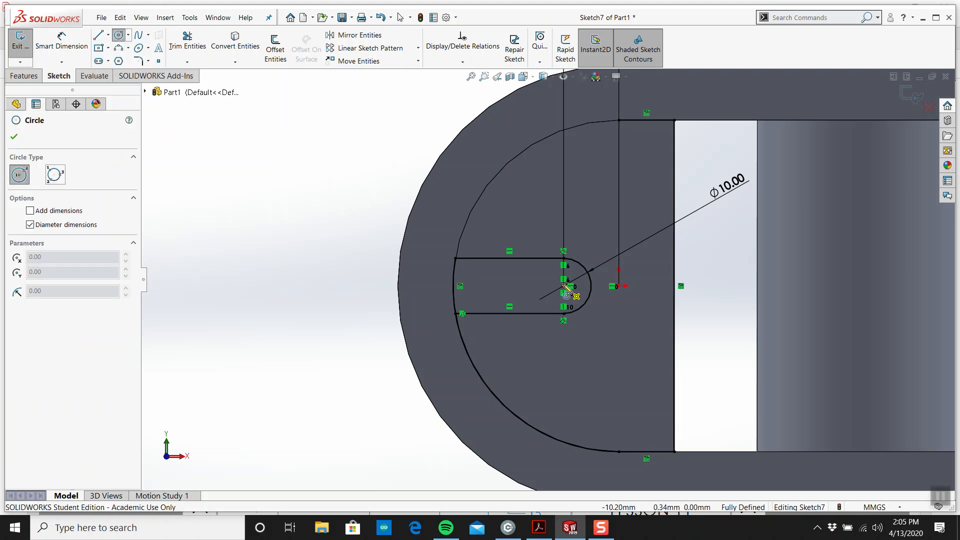
{"action": "left_click", "coordinate": [563, 286]}
{"action": "left_click", "coordinate": [552, 295]}
{"action": "left_click", "coordinate": [61, 42]}
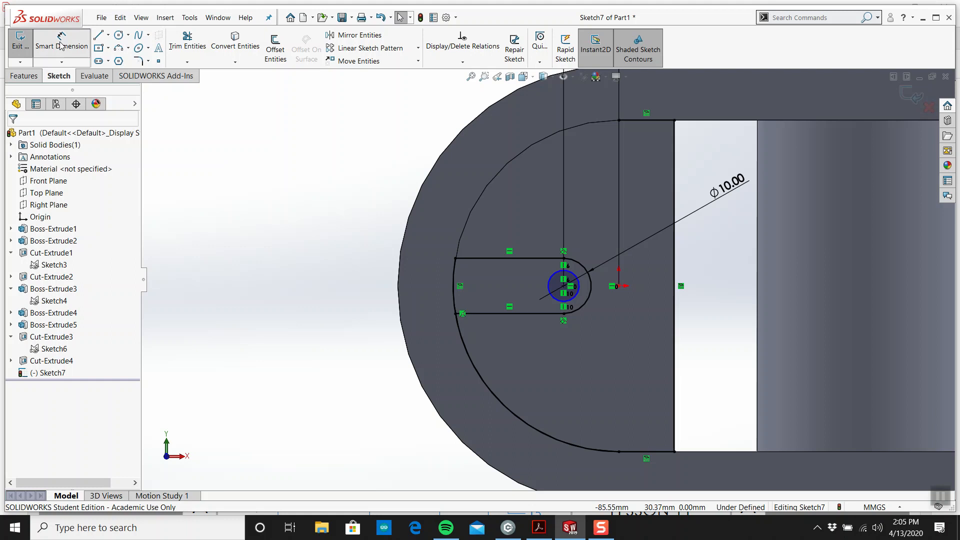
{"action": "left_click", "coordinate": [574, 281]}
{"action": "left_click", "coordinate": [706, 342]}
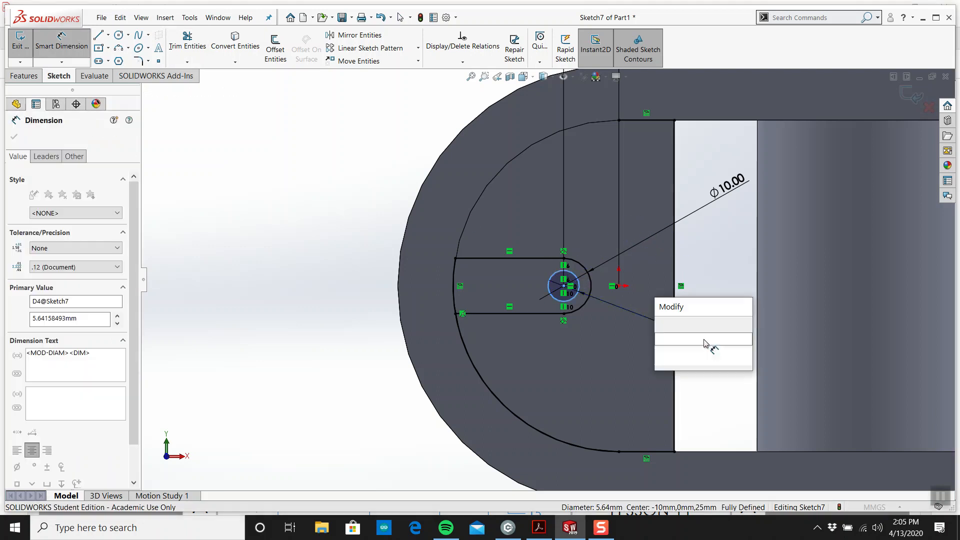
{"action": "type", "text": "5"}
{"action": "key", "text": "Return"}
{"action": "key", "text": "Escape"}
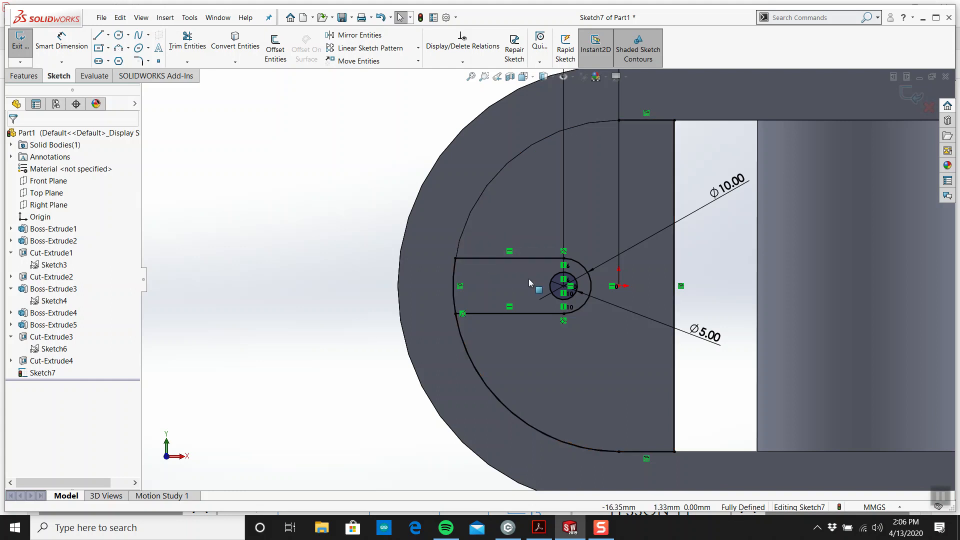
Step: Check the slot's height levels on Section AR-AR in the PDF drawing, and close the slot sketch in SOLIDWORKS
{"action": "key", "text": "alt+Tab"}
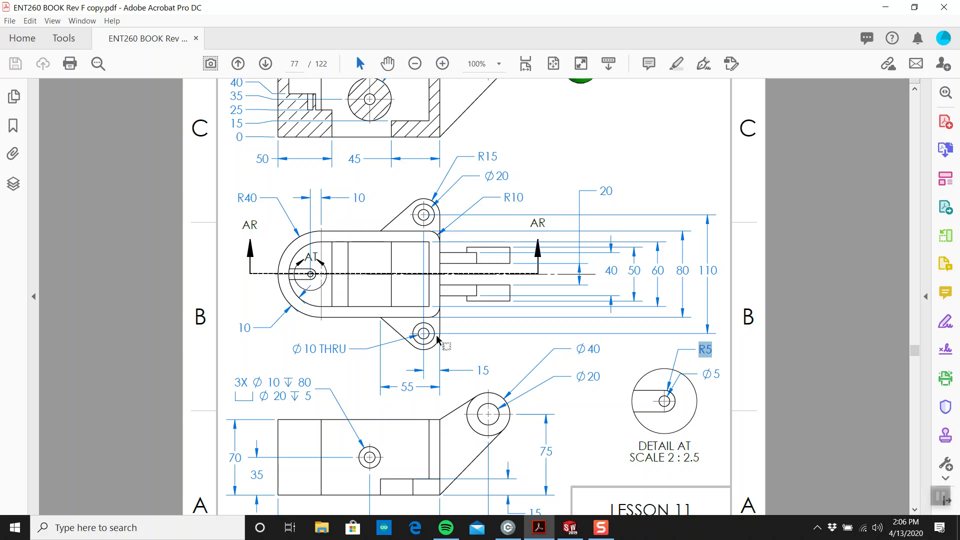
{"action": "scroll", "coordinate": [307, 282], "scroll_direction": "up", "scroll_amount": 3}
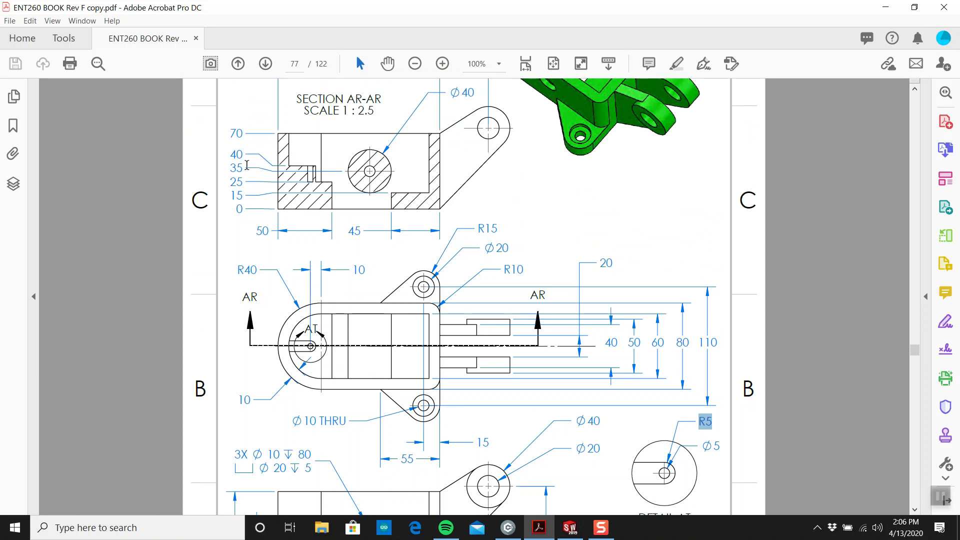
{"action": "left_click", "coordinate": [570, 527]}
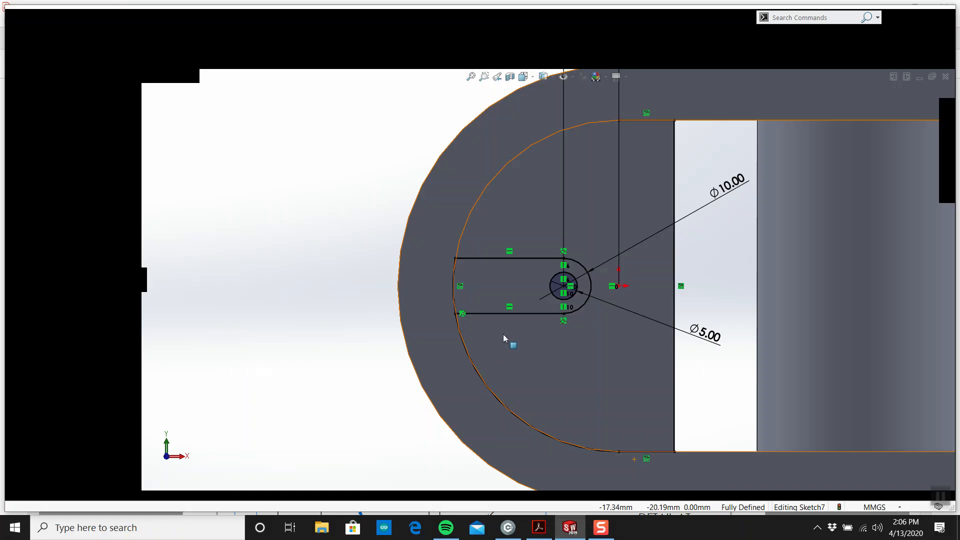
{"action": "mouse_move", "coordinate": [565, 314]}
{"action": "middle_mouse_down"}
{"action": "mouse_move", "coordinate": [543, 184]}
{"action": "mouse_move", "coordinate": [509, 222]}
{"action": "mouse_move", "coordinate": [499, 252]}
{"action": "middle_mouse_up"}
{"action": "scroll", "coordinate": [509, 222], "scroll_direction": "up", "scroll_amount": 5}
{"action": "scroll", "coordinate": [535, 229], "scroll_direction": "down", "scroll_amount": 3}
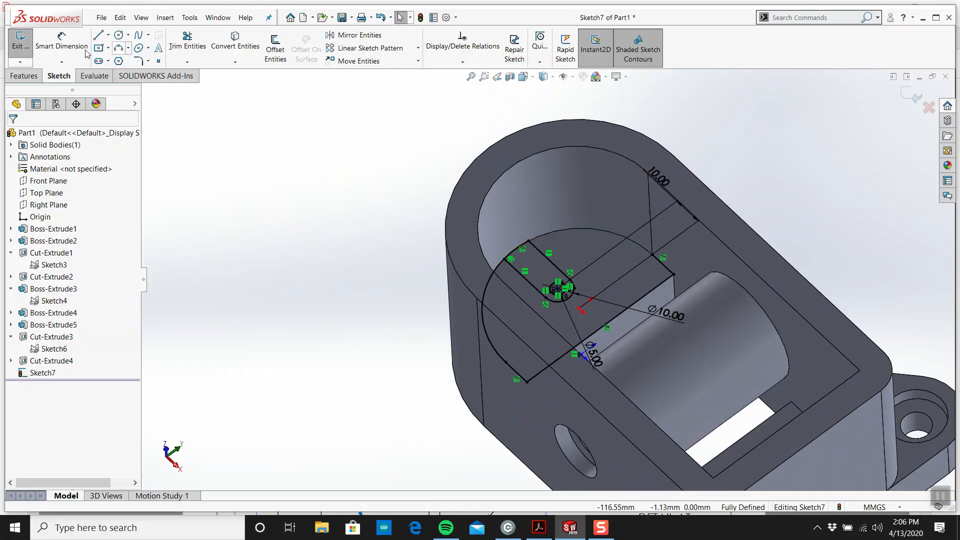
{"action": "left_click", "coordinate": [20, 40]}
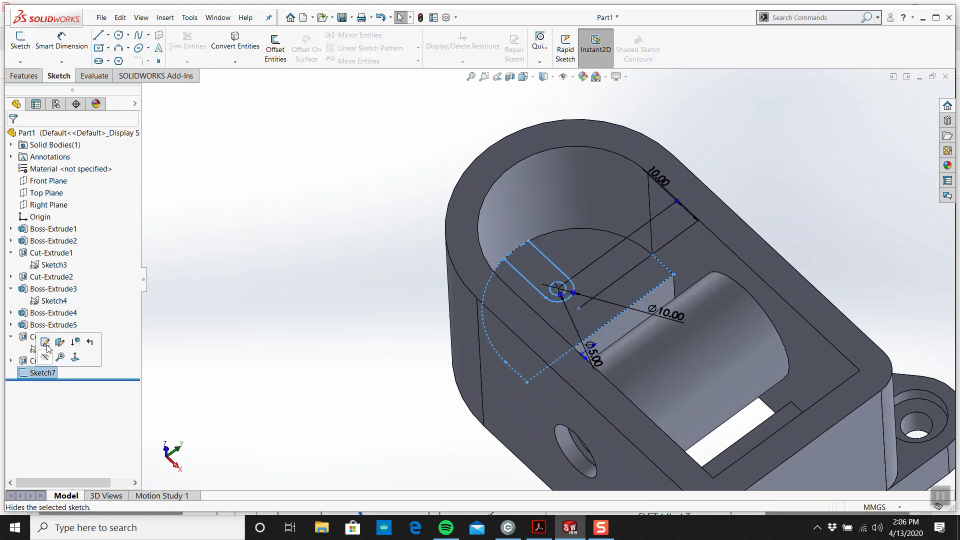
Step: Extrude the round-ended slot region together with its inner 5 mm circle as a boss, 10 mm blind
{"action": "left_click", "coordinate": [23, 75]}
{"action": "left_click", "coordinate": [26, 45]}
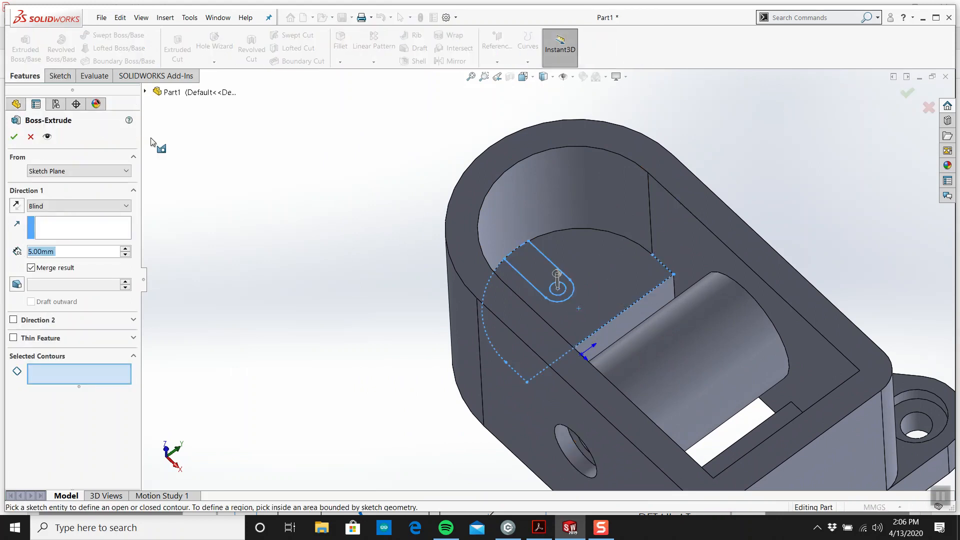
{"action": "scroll", "coordinate": [481, 260], "scroll_direction": "down", "scroll_amount": 3}
{"action": "left_click", "coordinate": [622, 272]}
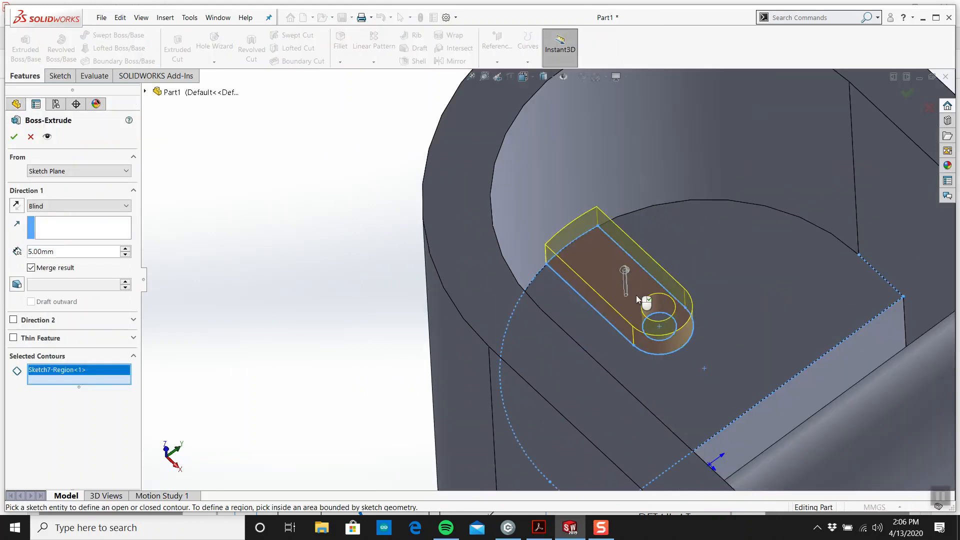
{"action": "left_click", "coordinate": [669, 325]}
{"action": "double_click", "coordinate": [68, 251]}
{"action": "type", "text": "10"}
{"action": "key", "text": "Return"}
{"action": "left_click", "coordinate": [14, 136]}
Step: Show a section view of the part cut along the Top Plane
{"action": "scroll", "coordinate": [435, 238], "scroll_direction": "up", "scroll_amount": 2}
{"action": "middle_click_drag", "start_coordinate": [497, 293], "coordinate": [514, 77]}
{"action": "left_click", "coordinate": [510, 77]}
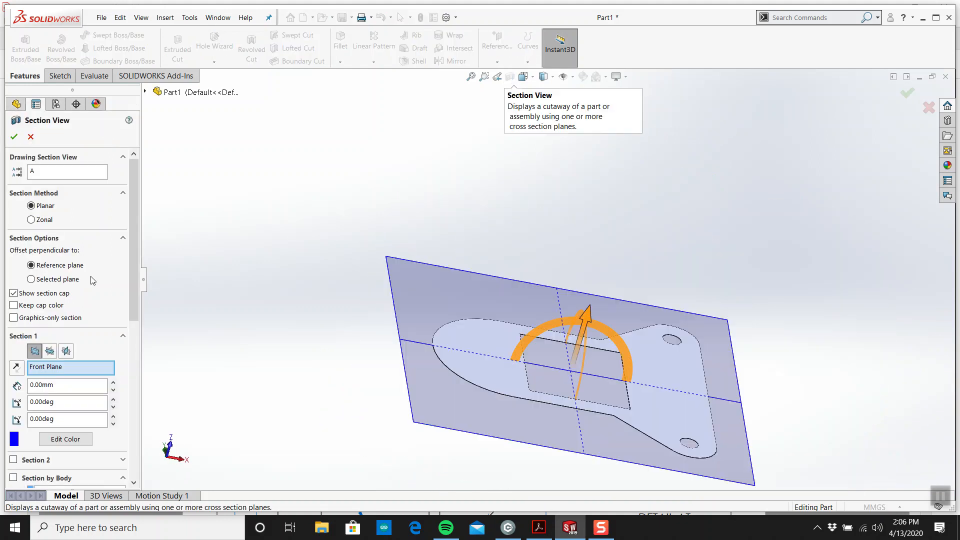
{"action": "left_click", "coordinate": [50, 350]}
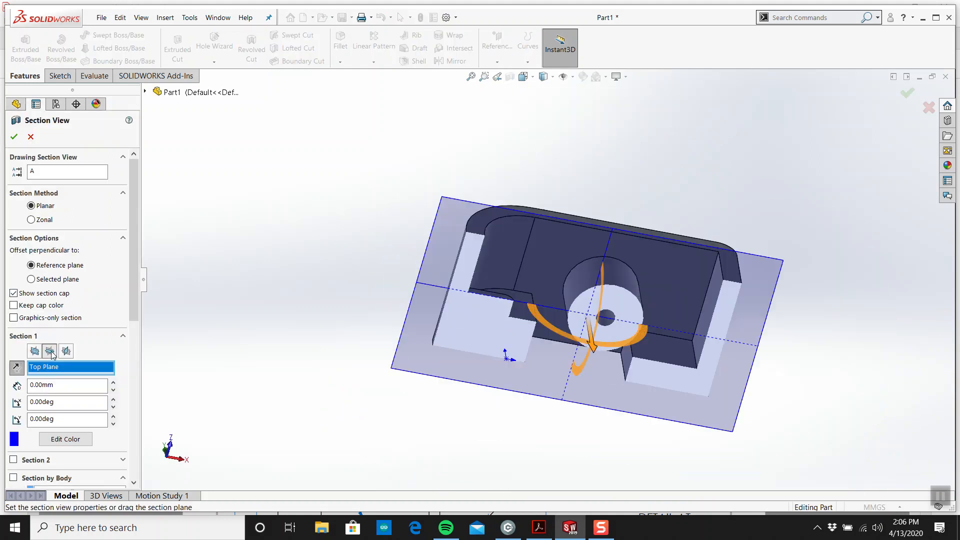
{"action": "left_click", "coordinate": [13, 137]}
Step: Check Section AR-AR in the PDF drawing, and set the slot boss's extrusion depth to 15 mm in SOLIDWORKS
{"action": "left_click", "coordinate": [539, 528]}
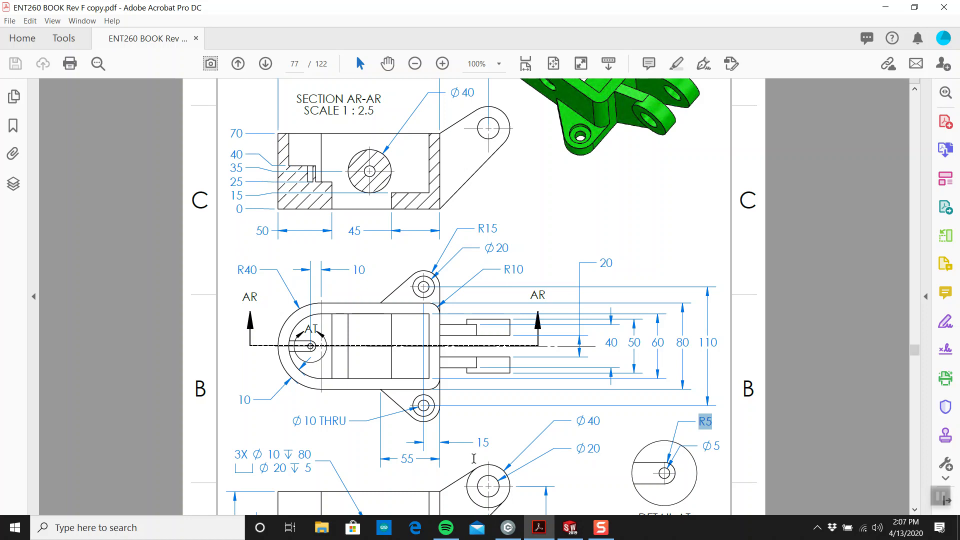
{"action": "left_click", "coordinate": [569, 528]}
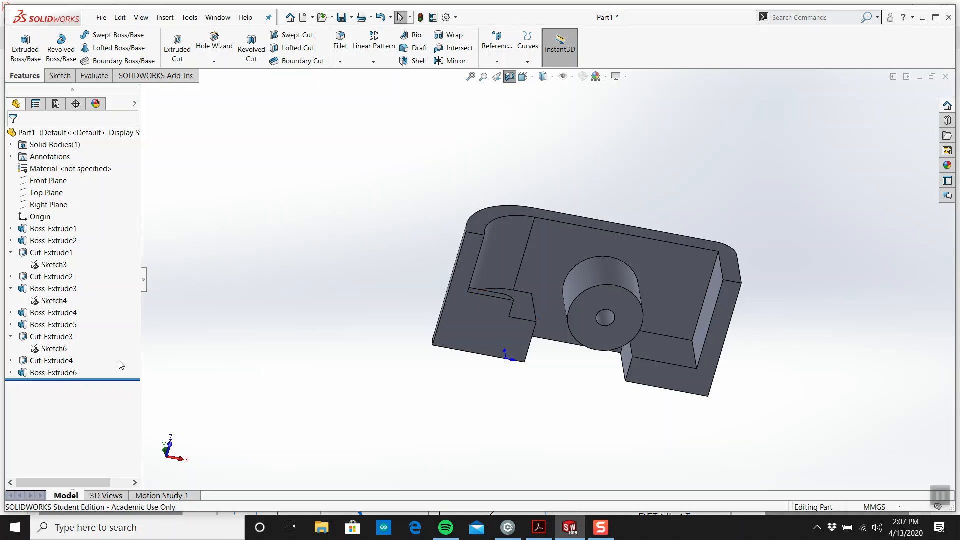
{"action": "right_click", "coordinate": [62, 372]}
{"action": "left_click", "coordinate": [71, 303]}
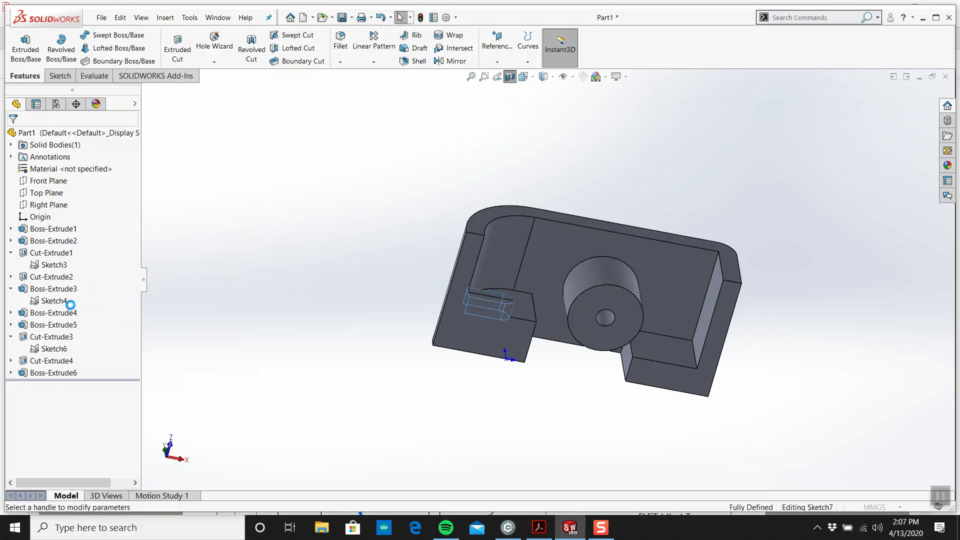
{"action": "type", "text": "15"}
{"action": "key", "text": "Return"}
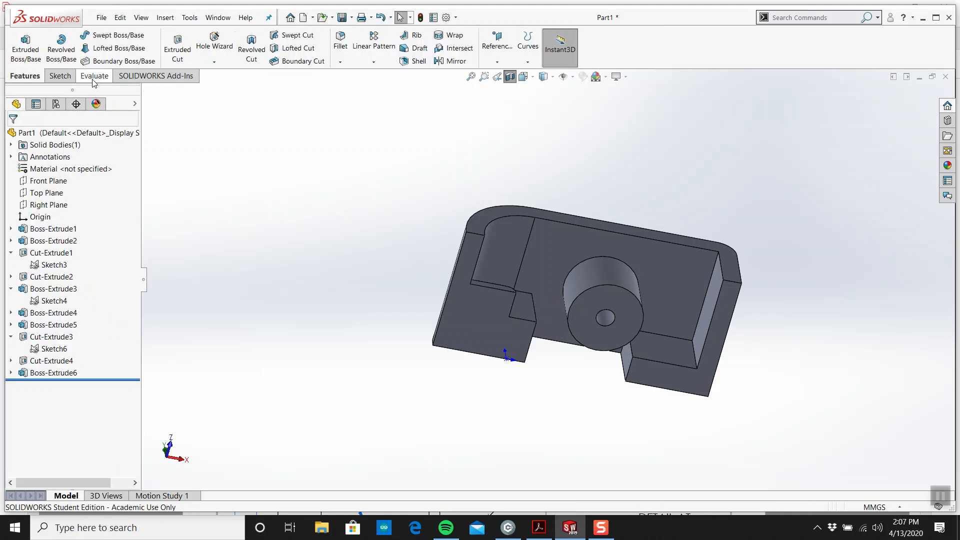
Step: Measure the height between the slot boss's upper edge and the part's underside on the sectioned model
{"action": "left_click", "coordinate": [94, 75]}
{"action": "left_click", "coordinate": [112, 45]}
{"action": "scroll", "coordinate": [384, 247], "scroll_direction": "down", "scroll_amount": 5}
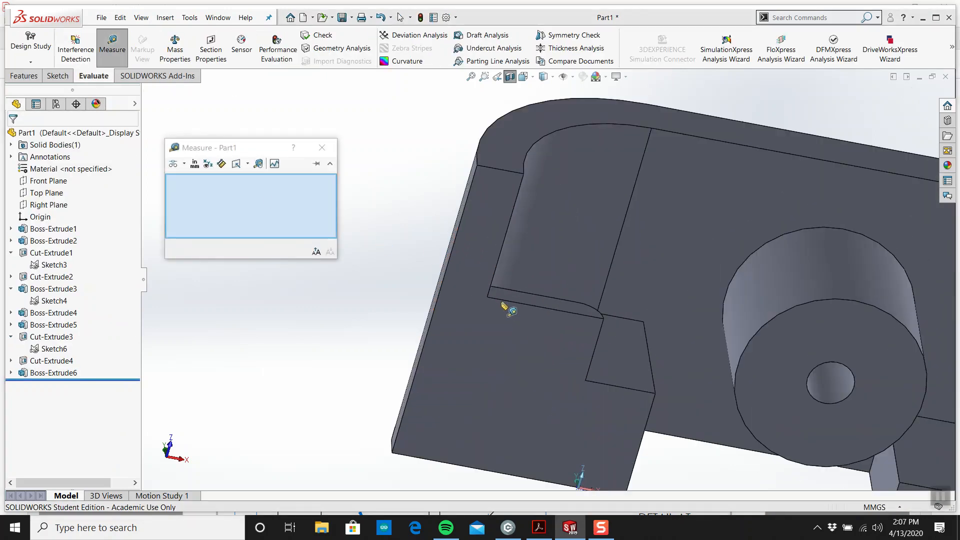
{"action": "left_click", "coordinate": [542, 299]}
{"action": "scroll", "coordinate": [545, 310], "scroll_direction": "up", "scroll_amount": 2}
{"action": "middle_click_drag", "start_coordinate": [555, 339], "coordinate": [583, 187]}
{"action": "left_click", "coordinate": [559, 354]}
{"action": "key", "text": "Escape"}
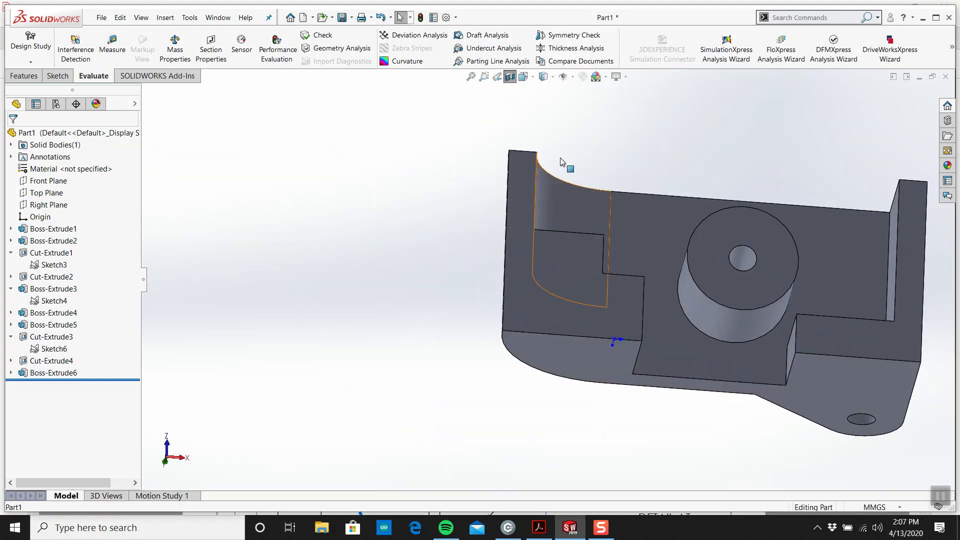
Step: Turn off the section view, and check the slot boss and its hole against the PDF drawing
{"action": "left_click", "coordinate": [510, 77]}
{"action": "scroll", "coordinate": [632, 230], "scroll_direction": "up", "scroll_amount": 4}
{"action": "middle_click_drag", "start_coordinate": [632, 231], "coordinate": [592, 431]}
{"action": "scroll", "coordinate": [595, 276], "scroll_direction": "down", "scroll_amount": 3}
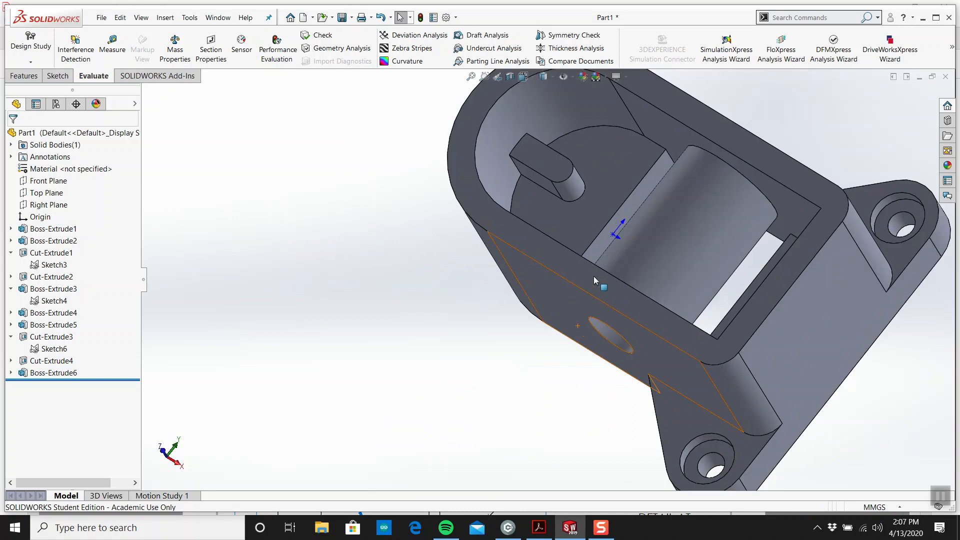
{"action": "scroll", "coordinate": [508, 245], "scroll_direction": "down", "scroll_amount": 2}
{"action": "scroll", "coordinate": [532, 141], "scroll_direction": "up", "scroll_amount": 3}
{"action": "left_click", "coordinate": [531, 528]}
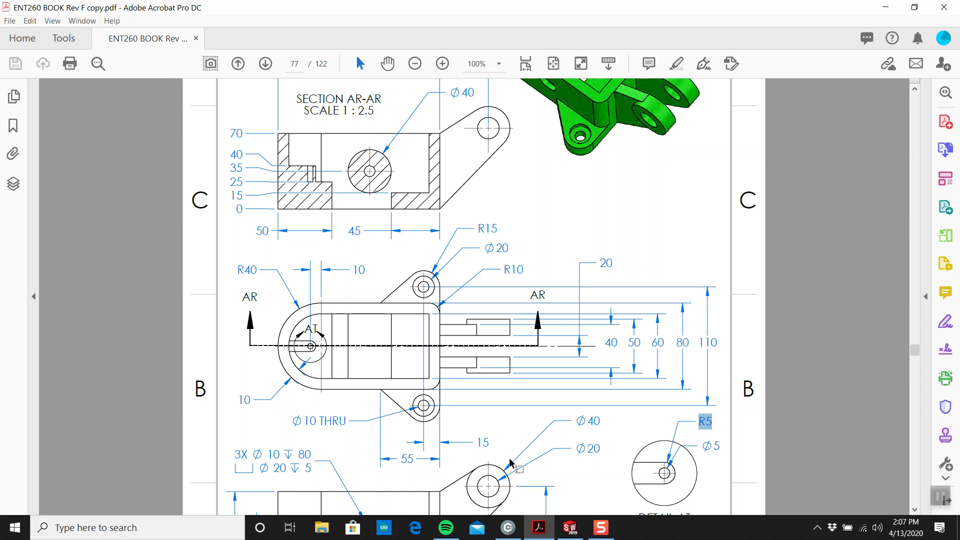
{"action": "left_click", "coordinate": [570, 527]}
Step: Reuse the slot boss's sketch to cut its 5 mm circle Through All, with the direction reversed up through the boss
{"action": "left_click", "coordinate": [10, 373]}
{"action": "left_click", "coordinate": [53, 385]}
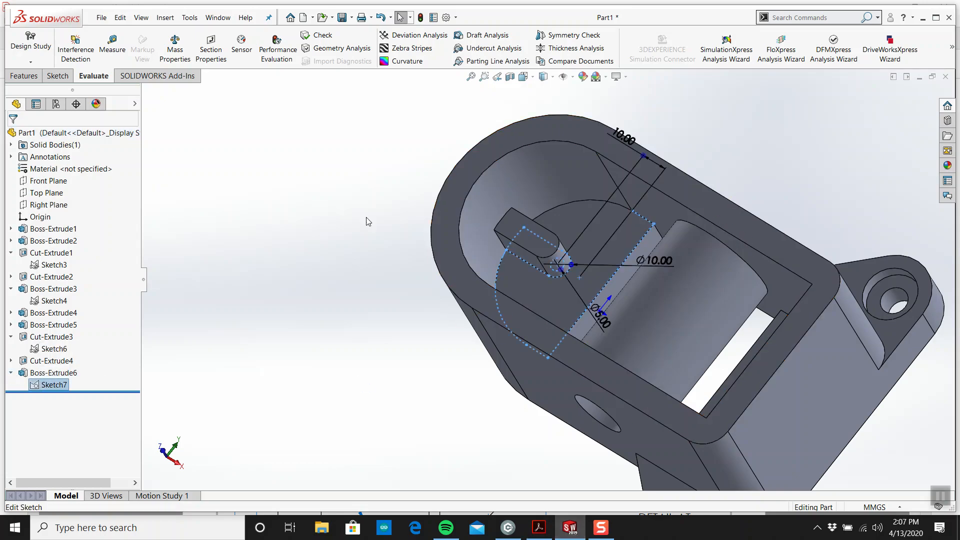
{"action": "scroll", "coordinate": [552, 263], "scroll_direction": "down", "scroll_amount": 4}
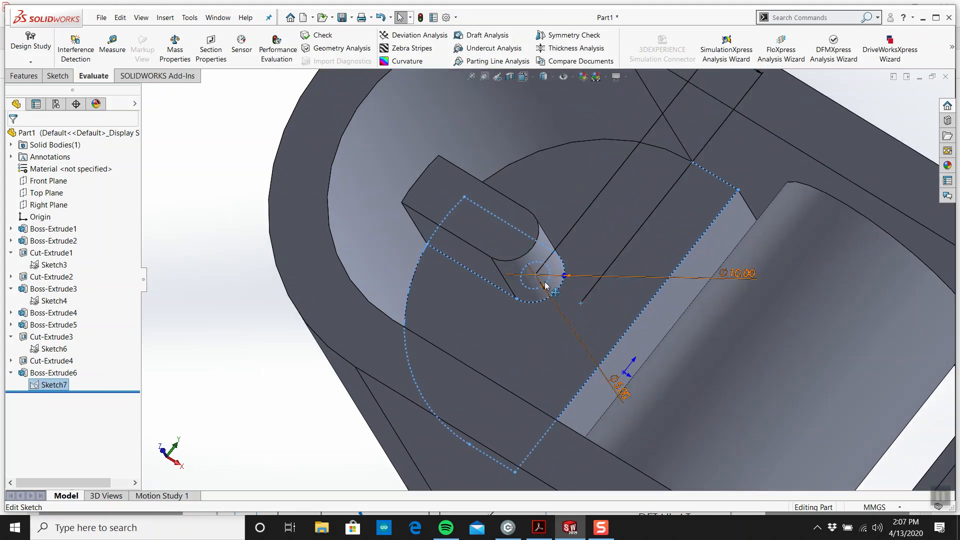
{"action": "left_click", "coordinate": [24, 75]}
{"action": "left_click", "coordinate": [178, 48]}
{"action": "left_click", "coordinate": [79, 373]}
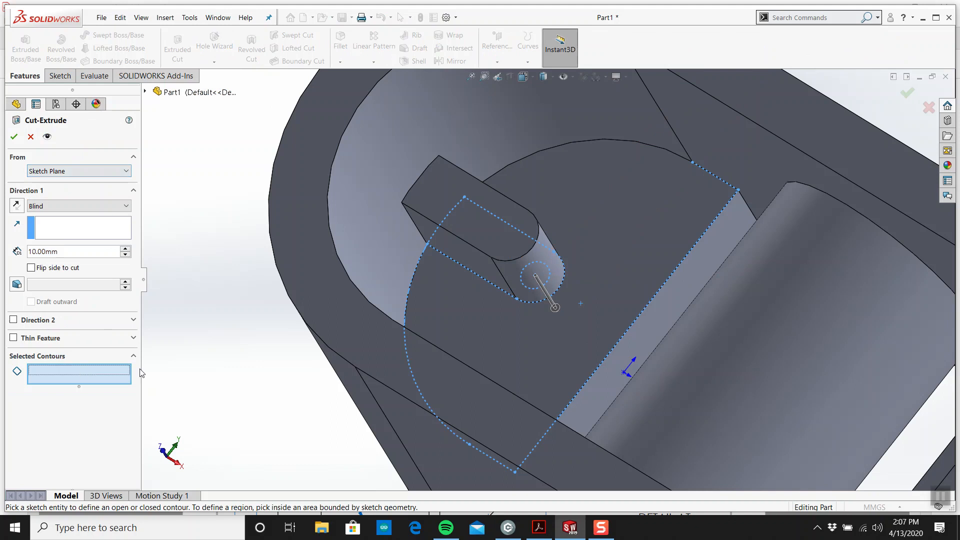
{"action": "left_click", "coordinate": [470, 311]}
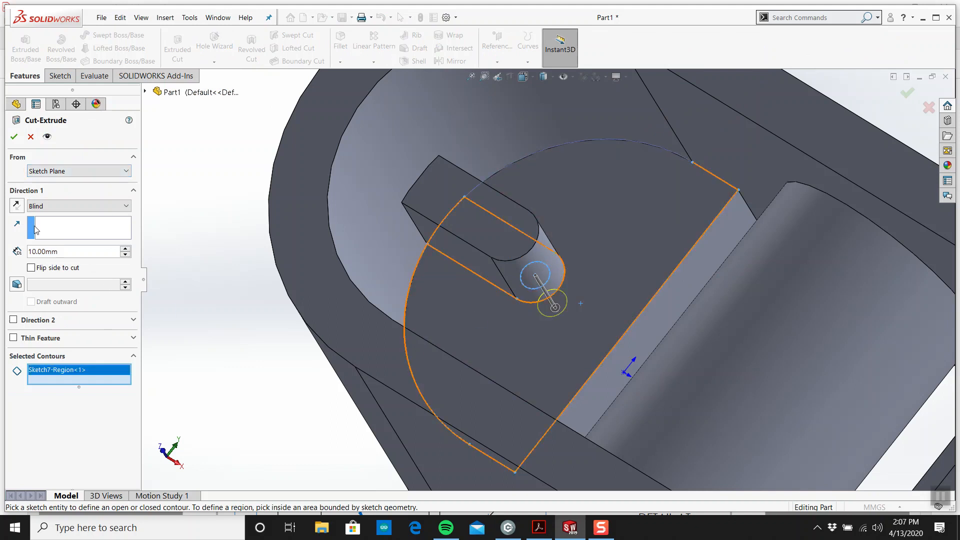
{"action": "left_click", "coordinate": [18, 208]}
{"action": "left_click", "coordinate": [70, 206]}
{"action": "left_click", "coordinate": [50, 224]}
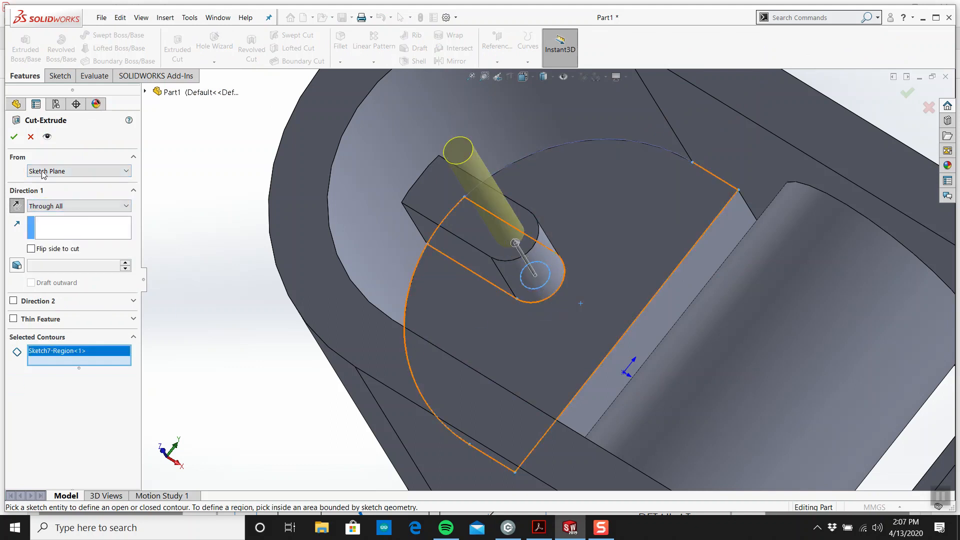
{"action": "left_click", "coordinate": [15, 136]}
Step: Inspect the part with its slot boss and hole from above and from the side
{"action": "scroll", "coordinate": [372, 216], "scroll_direction": "up", "scroll_amount": 5}
{"action": "key", "text": "ctrl+1"}
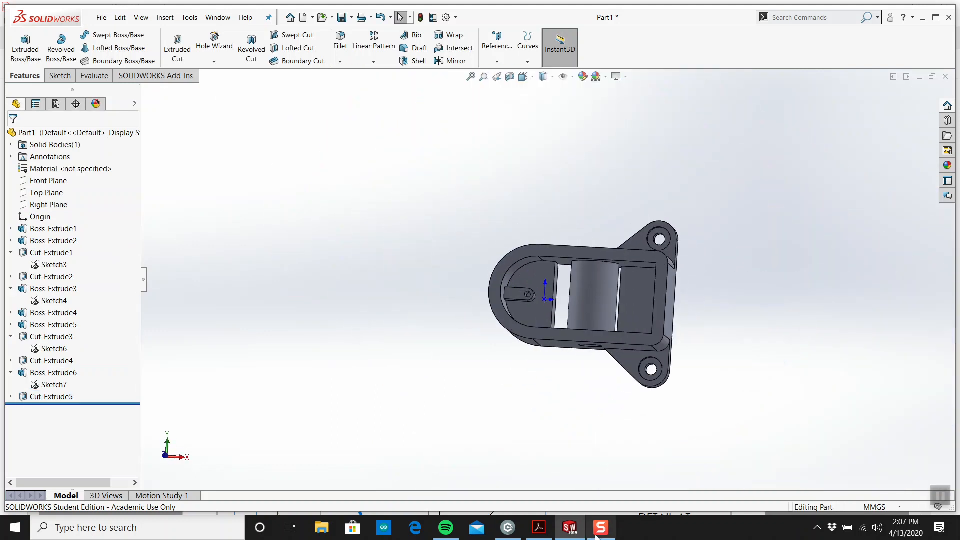
{"action": "left_click", "coordinate": [549, 535]}
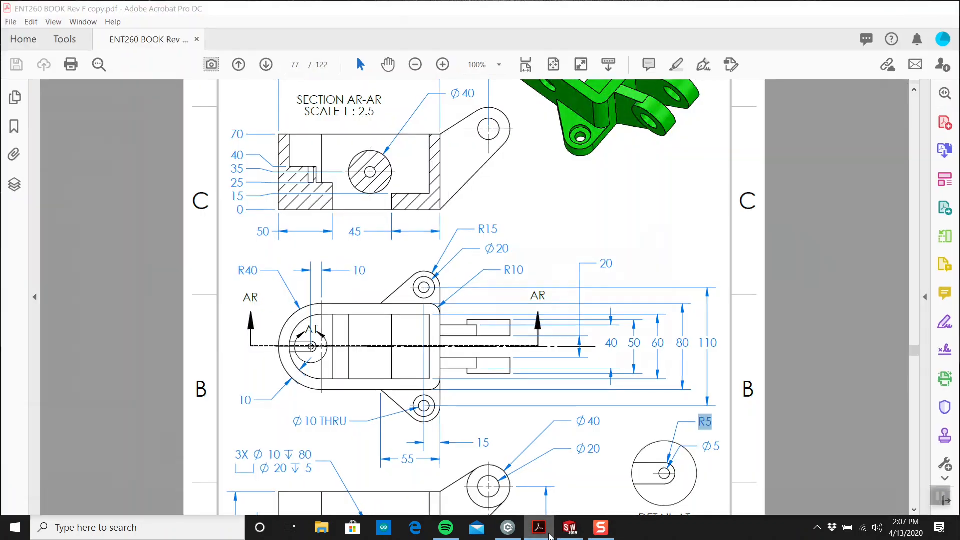
{"action": "left_click", "coordinate": [548, 535]}
{"action": "middle_click_drag", "start_coordinate": [497, 409], "coordinate": [538, 379]}
{"action": "scroll", "coordinate": [619, 295], "scroll_direction": "down", "scroll_amount": 3}
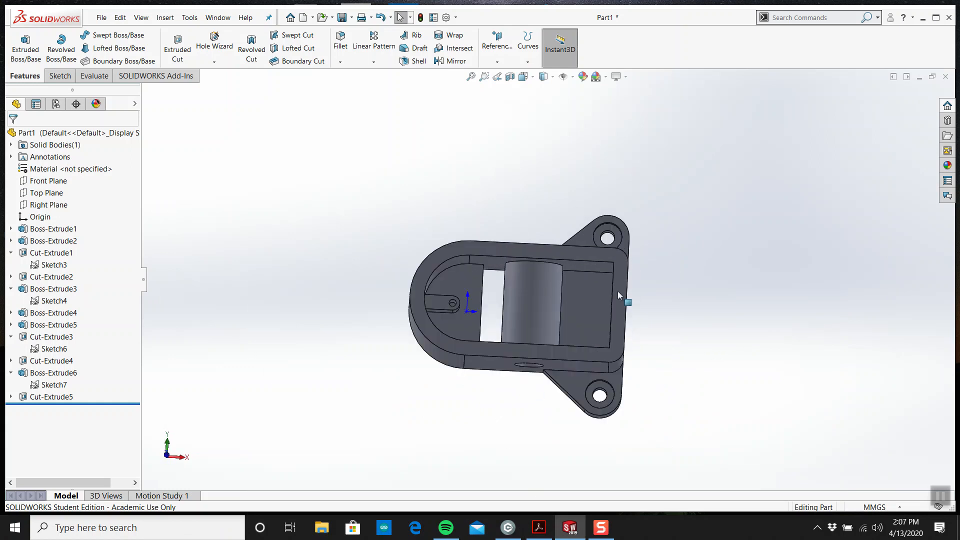
{"action": "middle_click_drag", "start_coordinate": [581, 307], "coordinate": [579, 250]}
Step: Examine the angled hinge arms in the PDF drawing's isometric, section, plan and side views
{"action": "left_click", "coordinate": [539, 526]}
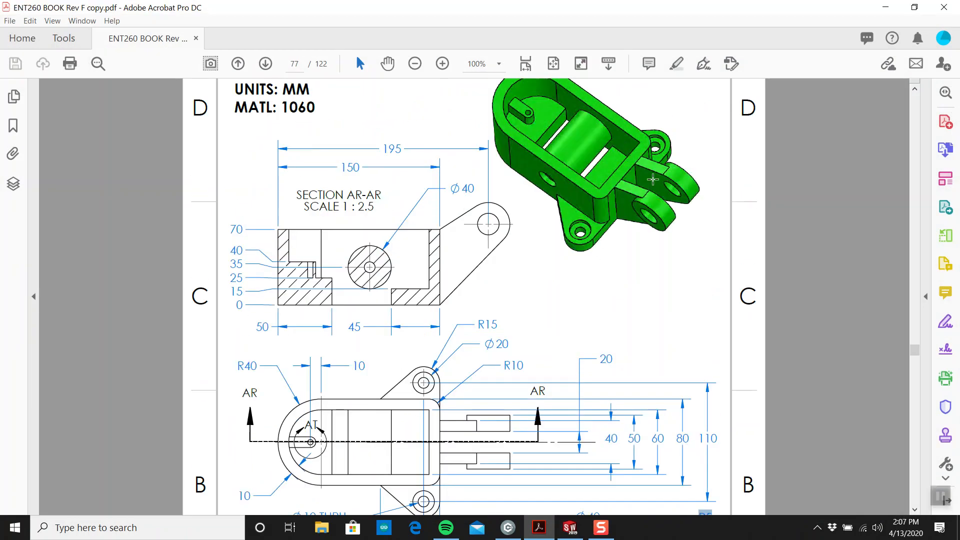
{"action": "scroll", "coordinate": [656, 225], "scroll_direction": "down", "scroll_amount": 2}
{"action": "scroll", "coordinate": [518, 312], "scroll_direction": "down", "scroll_amount": 1}
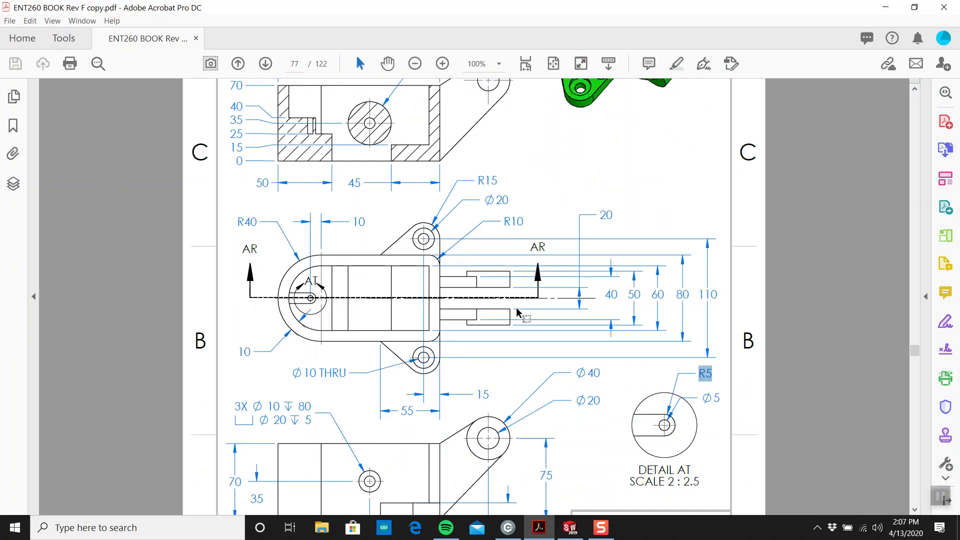
{"action": "scroll", "coordinate": [518, 311], "scroll_direction": "up", "scroll_amount": 3}
{"action": "scroll", "coordinate": [516, 303], "scroll_direction": "up", "scroll_amount": 1}
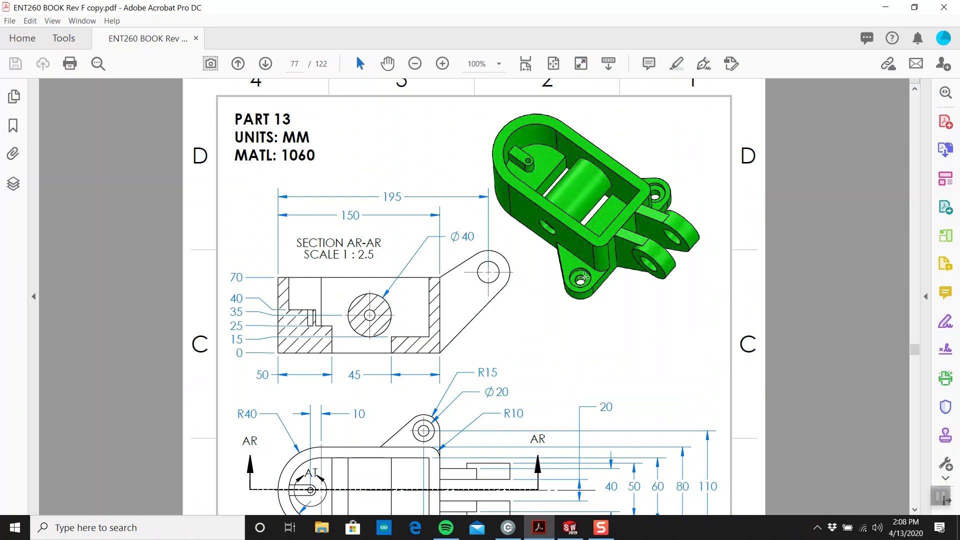
{"action": "scroll", "coordinate": [627, 225], "scroll_direction": "down", "scroll_amount": 1}
{"action": "scroll", "coordinate": [632, 220], "scroll_direction": "down", "scroll_amount": 5}
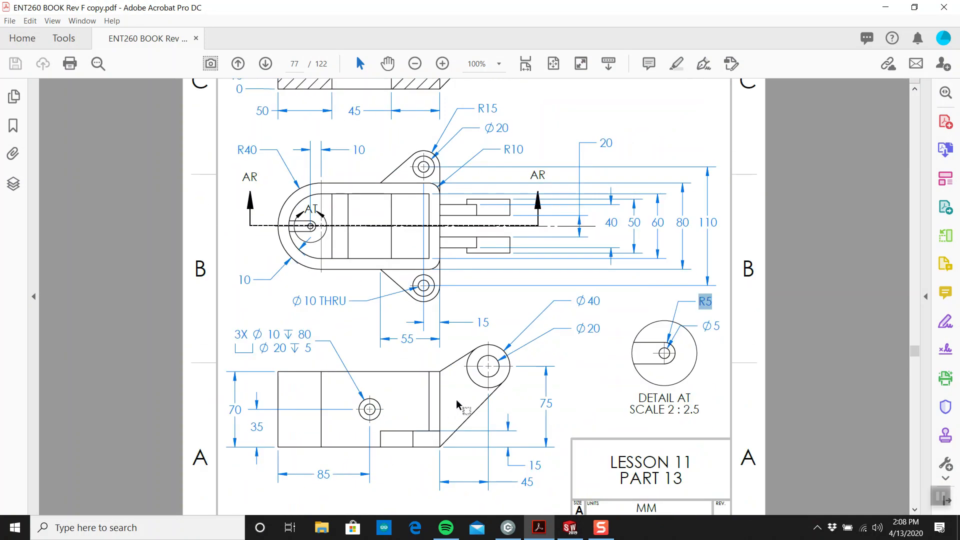
{"action": "scroll", "coordinate": [487, 375], "scroll_direction": "up", "scroll_amount": 7}
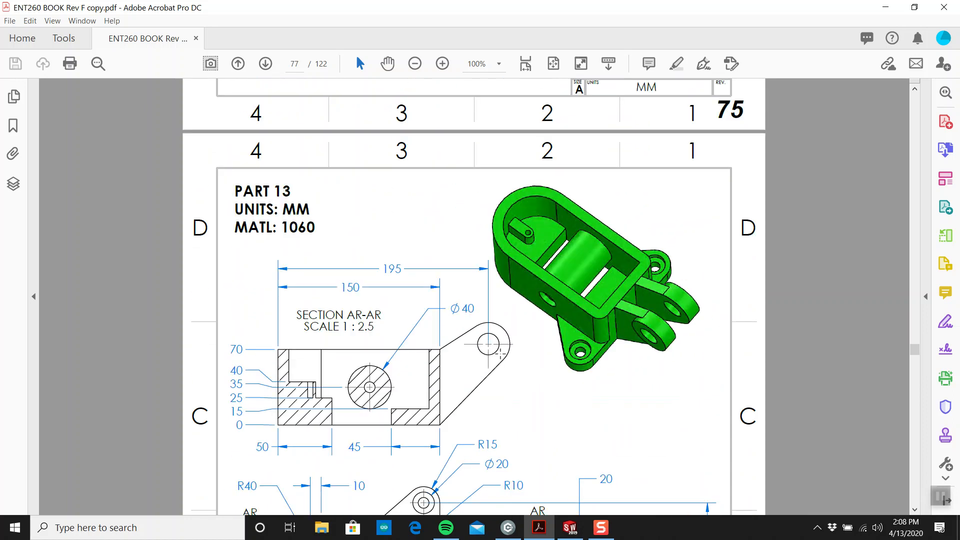
Step: In SOLIDWORKS, start a sketch on the Top Plane and draw a circle about 26 mm in diameter beyond the part's square end
{"action": "mouse_move", "coordinate": [573, 533]}
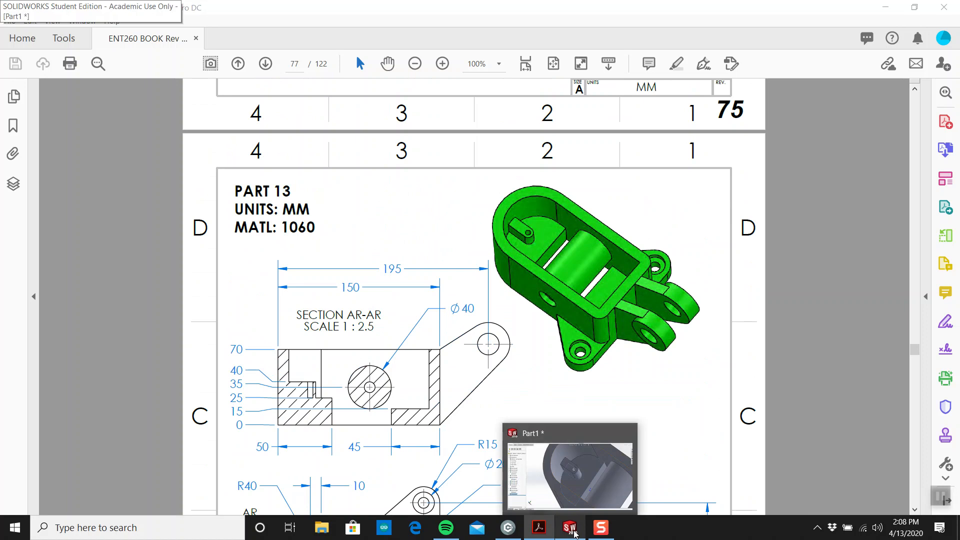
{"action": "left_click", "coordinate": [574, 533]}
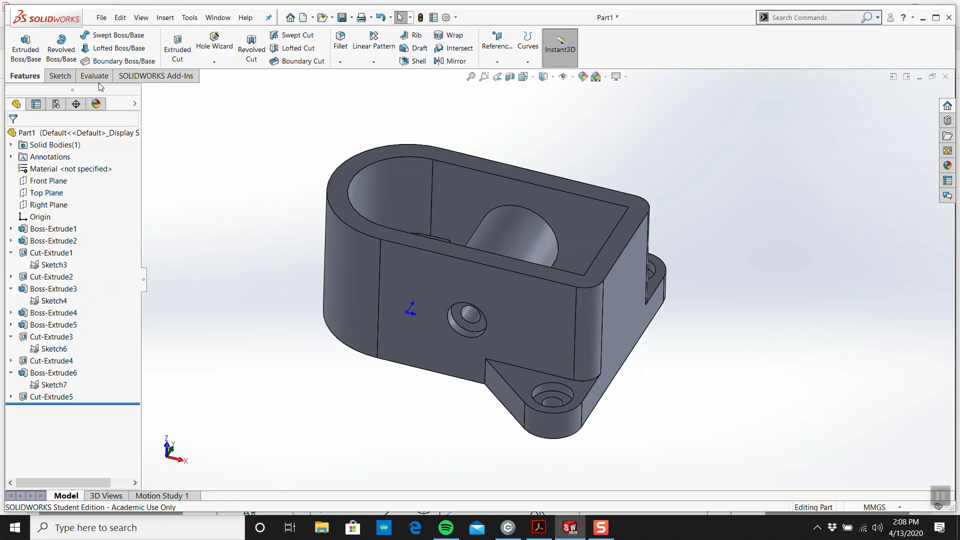
{"action": "left_click", "coordinate": [46, 192]}
{"action": "left_click", "coordinate": [61, 78]}
{"action": "left_click", "coordinate": [20, 43]}
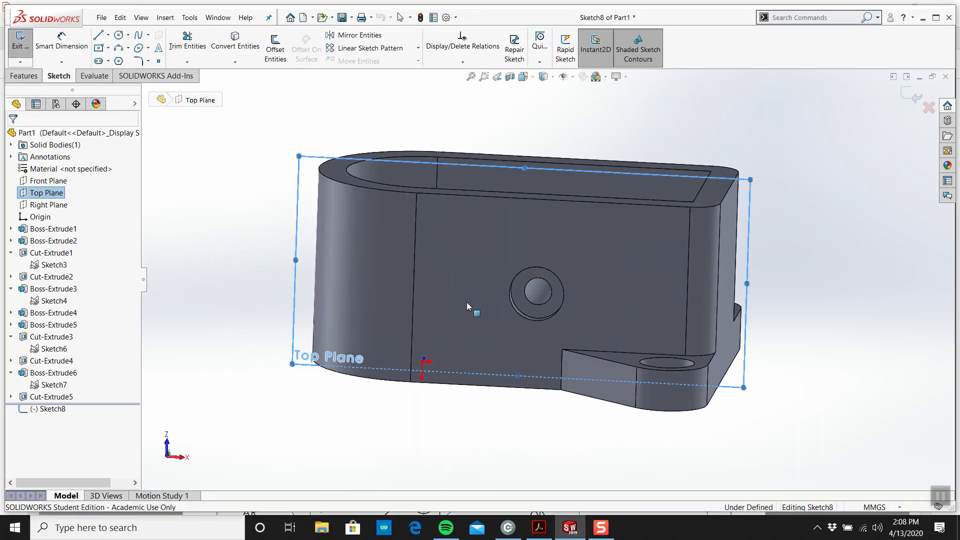
{"action": "left_click", "coordinate": [118, 34]}
{"action": "left_click", "coordinate": [679, 192]}
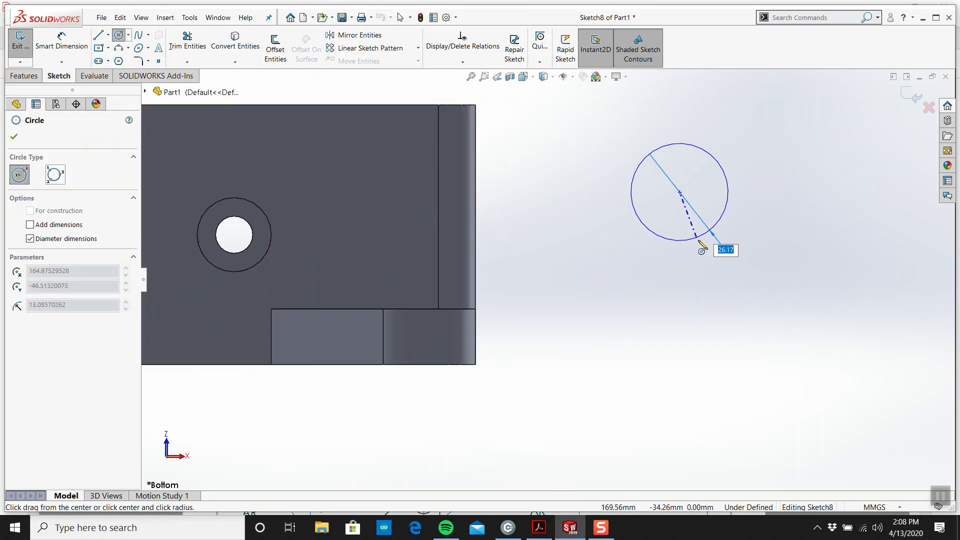
{"action": "left_click", "coordinate": [700, 243]}
{"action": "key", "text": "Escape"}
Step: Check the hinge arm's dimensions in the PDF drawing, and dimension the sketched circle in SOLIDWORKS to a 40 mm diameter
{"action": "left_click", "coordinate": [538, 527]}
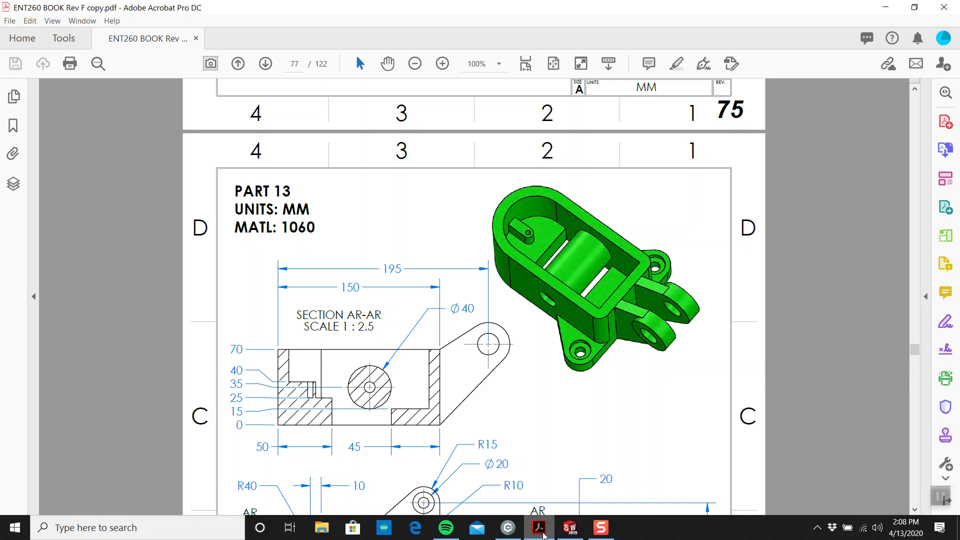
{"action": "scroll", "coordinate": [547, 416], "scroll_direction": "down", "scroll_amount": 3}
{"action": "scroll", "coordinate": [545, 416], "scroll_direction": "down", "scroll_amount": 3}
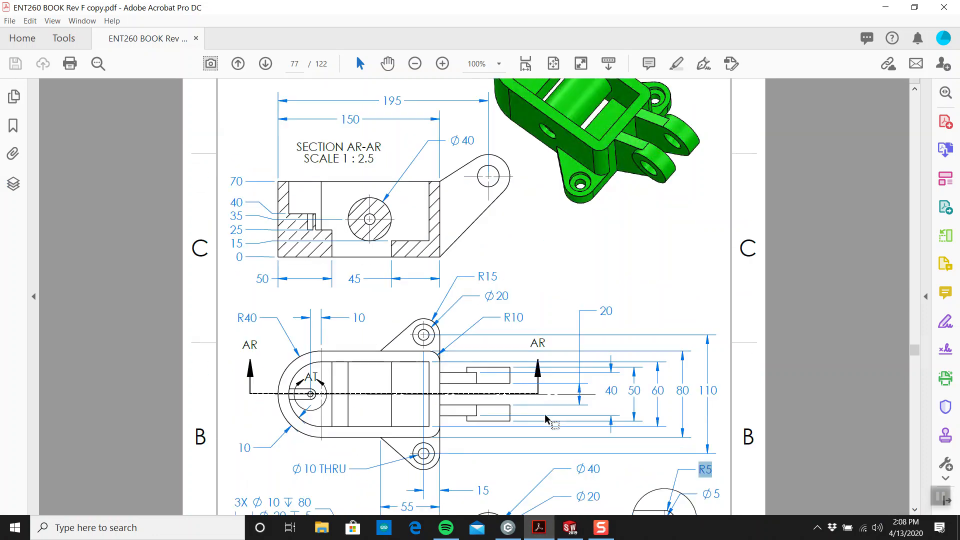
{"action": "scroll", "coordinate": [548, 416], "scroll_direction": "down", "scroll_amount": 5}
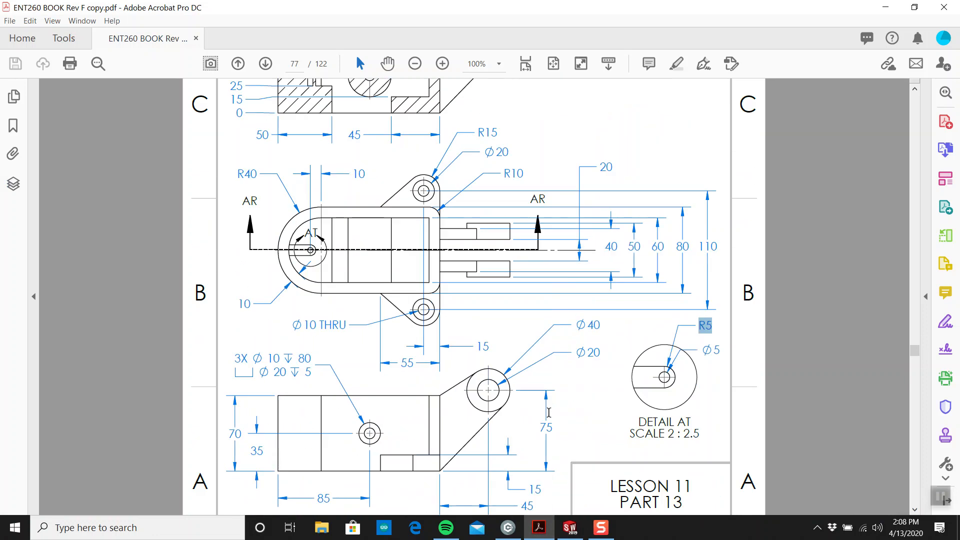
{"action": "left_click", "coordinate": [569, 527]}
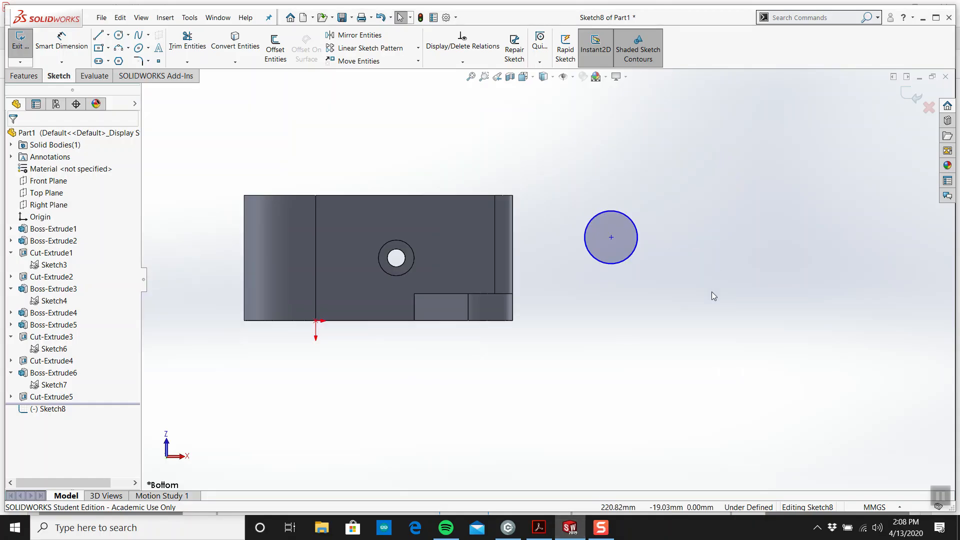
{"action": "left_click", "coordinate": [636, 225]}
{"action": "left_click", "coordinate": [696, 193]}
{"action": "type", "text": "40"}
{"action": "key", "text": "Return"}
{"action": "key", "text": "Escape"}
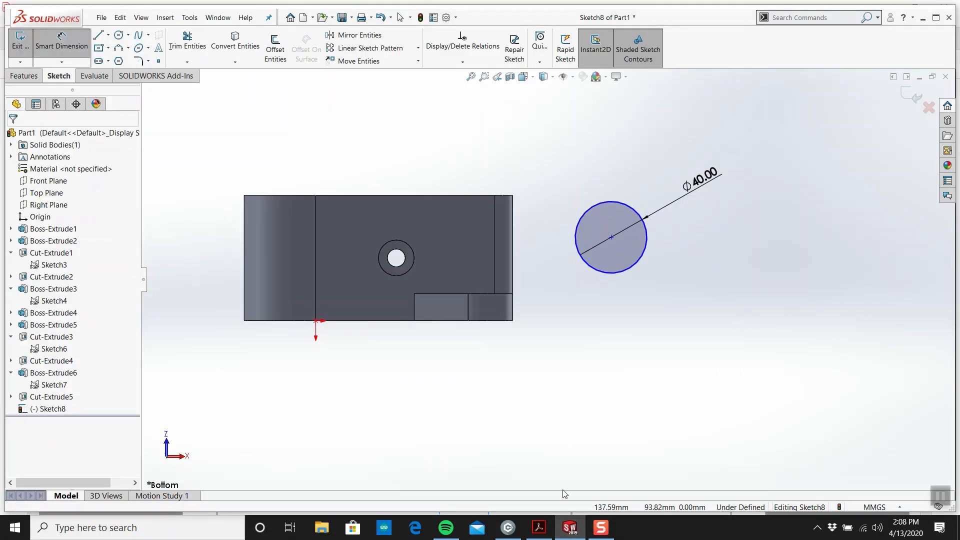
Step: Draw a smaller circle concentric with the 40 mm circle and set its diameter to 20 mm
{"action": "left_click", "coordinate": [539, 528]}
{"action": "left_click", "coordinate": [539, 527]}
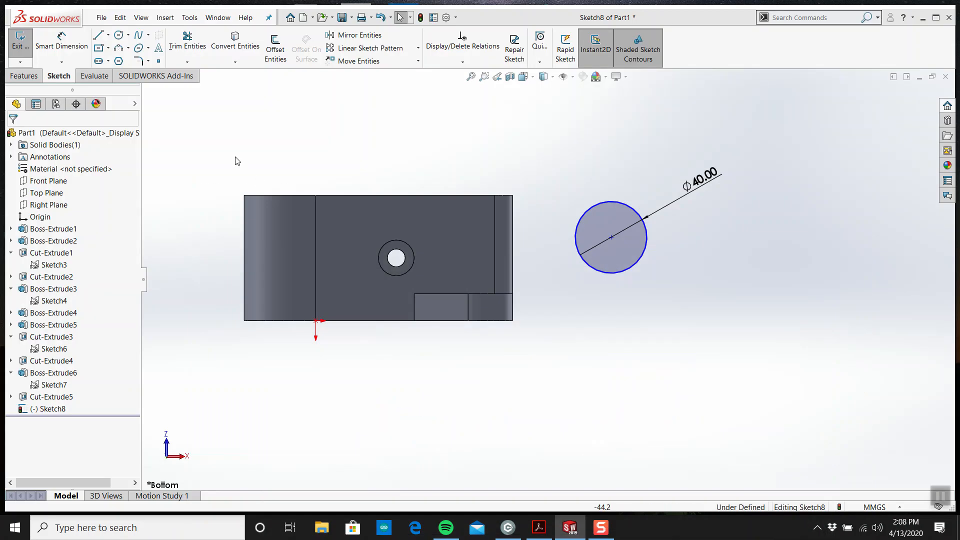
{"action": "left_click", "coordinate": [121, 39]}
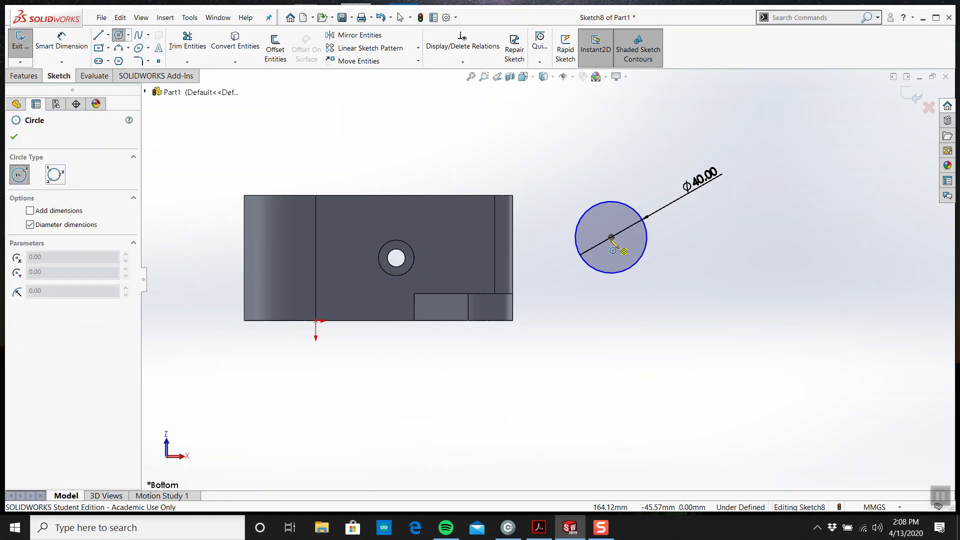
{"action": "left_click_drag", "start_coordinate": [611, 237], "coordinate": [622, 248]}
{"action": "left_click", "coordinate": [61, 40]}
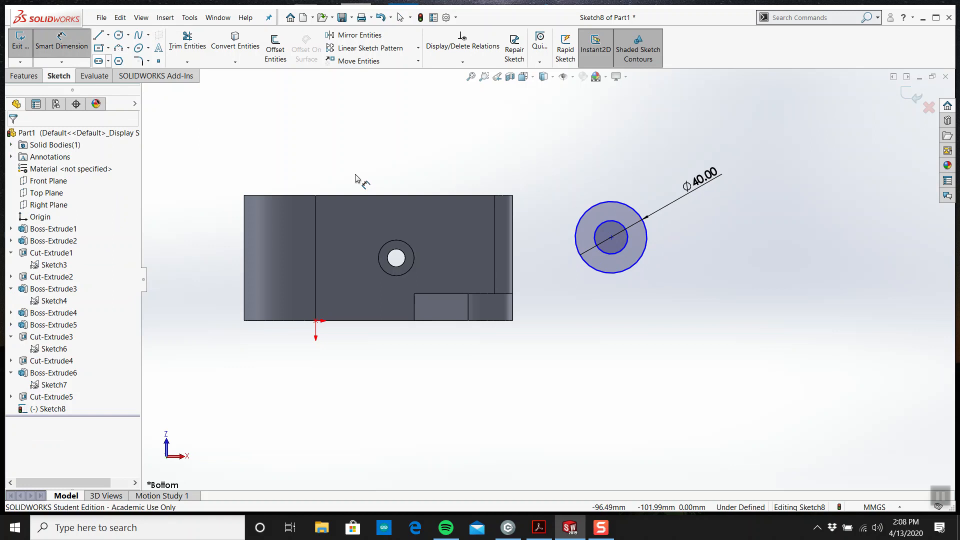
{"action": "left_click", "coordinate": [629, 251]}
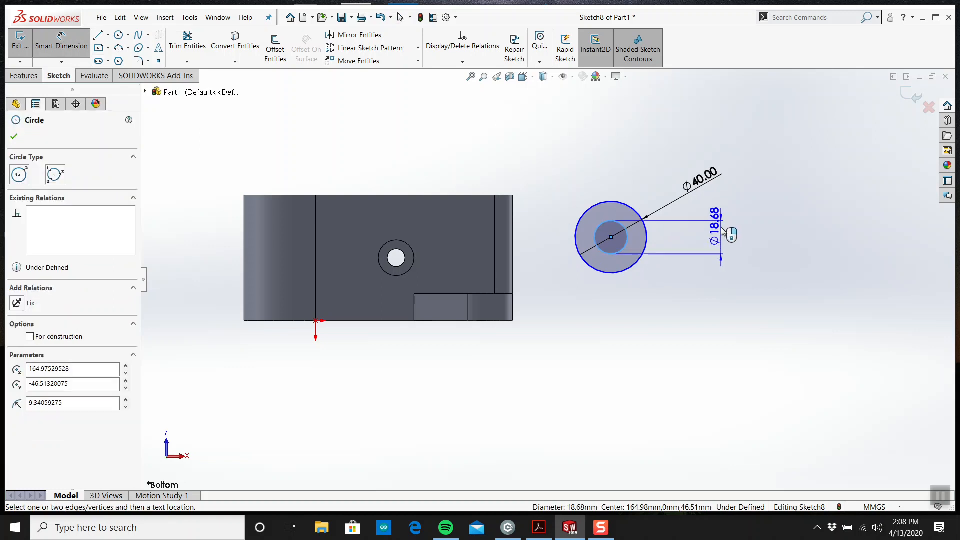
{"action": "left_click", "coordinate": [748, 211]}
{"action": "type", "text": "20"}
{"action": "key", "text": "Return"}
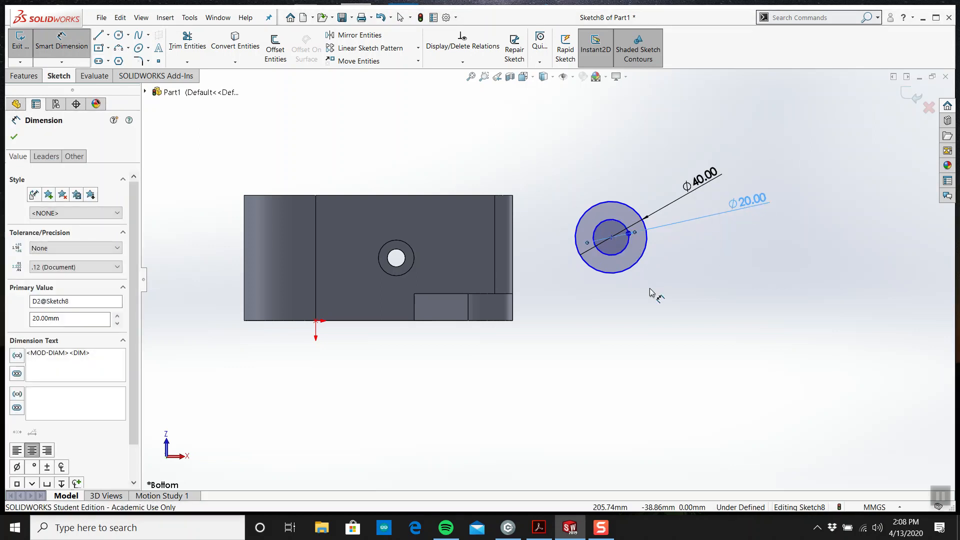
{"action": "key", "text": "Escape"}
Step: After checking the PDF drawing, dimension the circles' center 75 mm above the part's bottom edge
{"action": "left_click", "coordinate": [539, 529]}
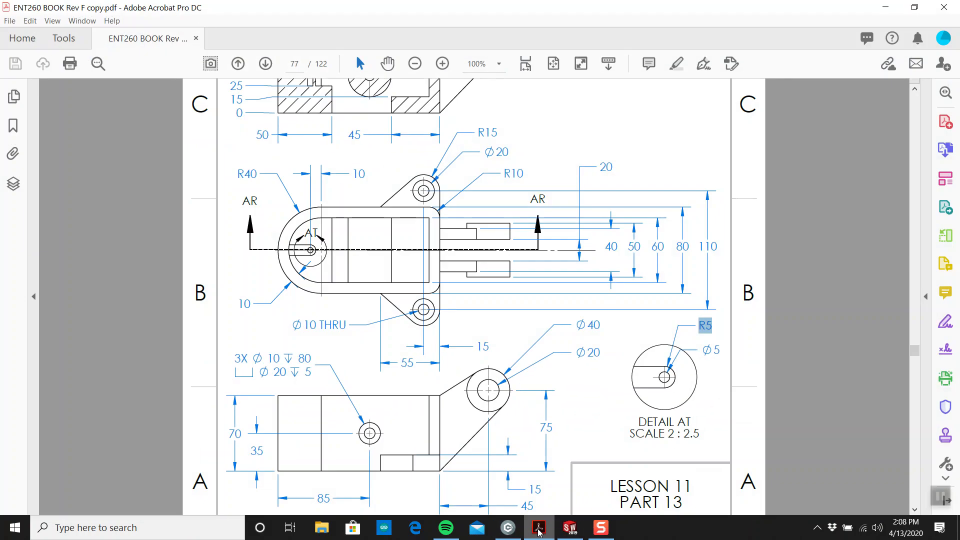
{"action": "left_click", "coordinate": [538, 530]}
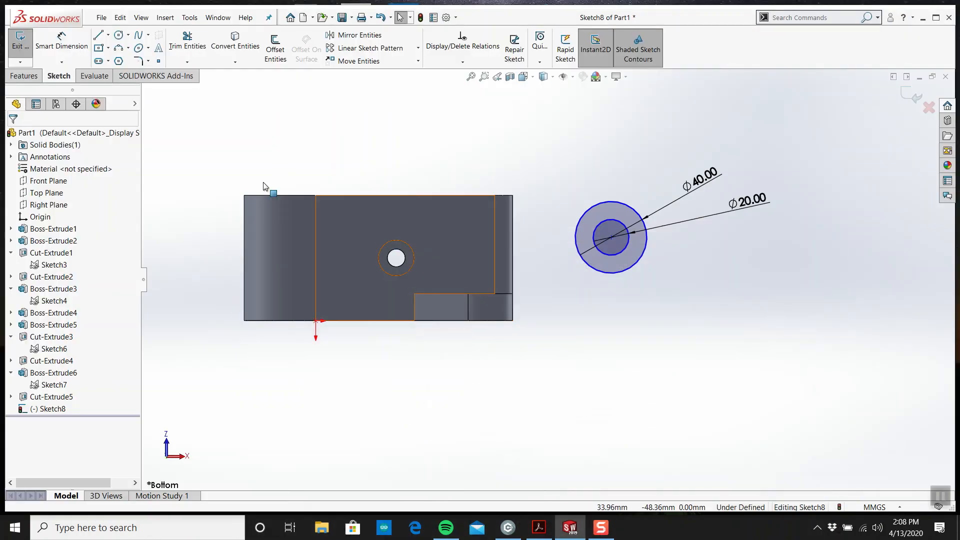
{"action": "left_click", "coordinate": [62, 39]}
{"action": "left_click", "coordinate": [487, 321]}
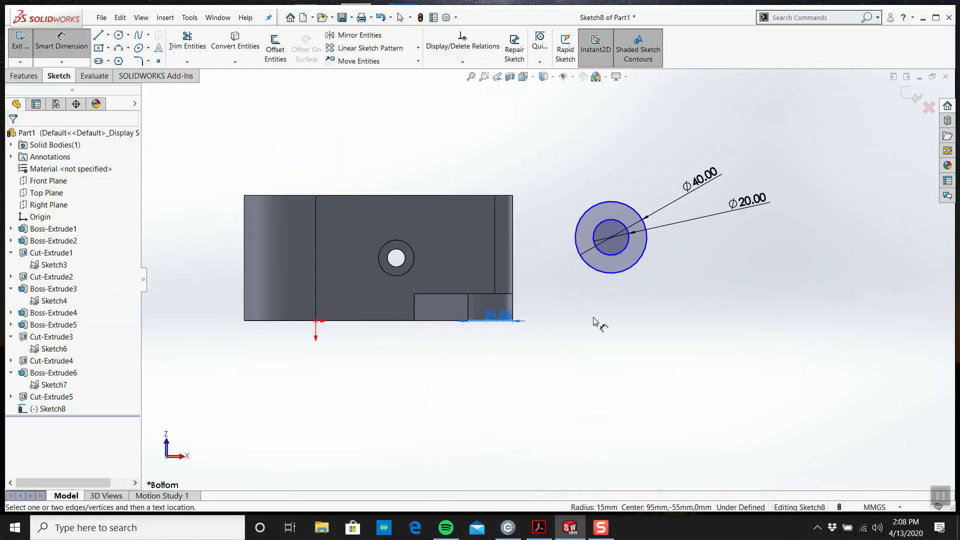
{"action": "left_click", "coordinate": [616, 273]}
{"action": "left_click", "coordinate": [754, 273]}
{"action": "type", "text": "75"}
{"action": "key", "text": "Return"}
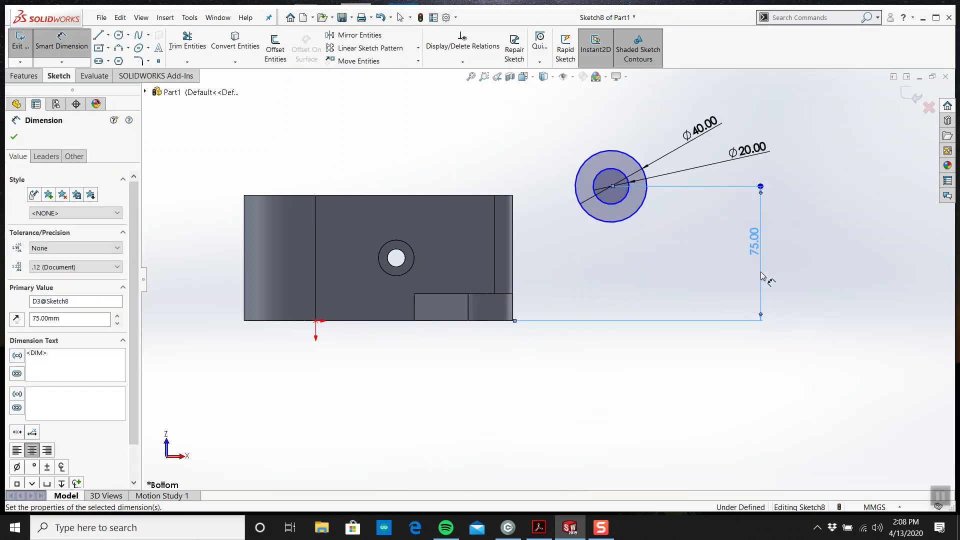
Step: Dimension the circles' center 45 mm horizontally from the part's square end
{"action": "left_click", "coordinate": [539, 527]}
{"action": "left_click", "coordinate": [539, 527]}
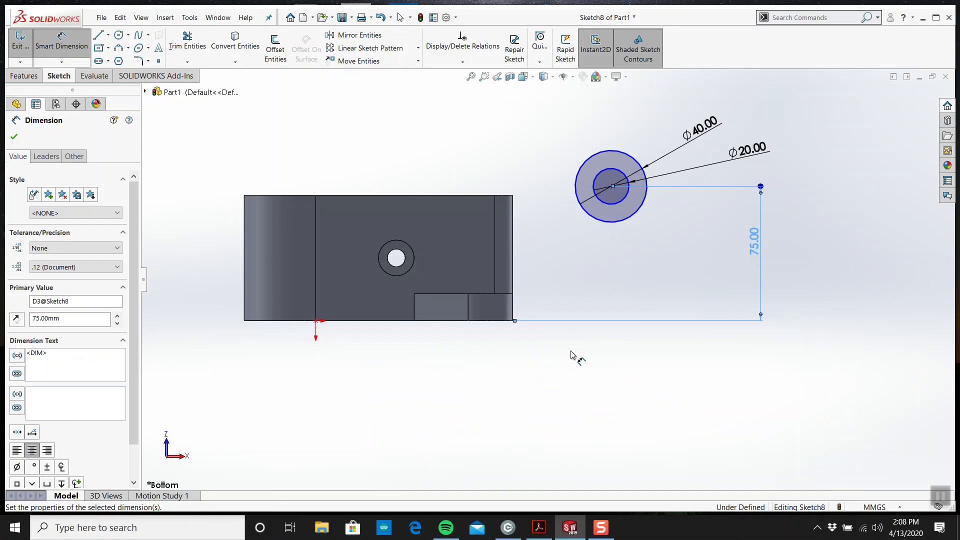
{"action": "left_click", "coordinate": [610, 221]}
{"action": "left_click", "coordinate": [513, 248]}
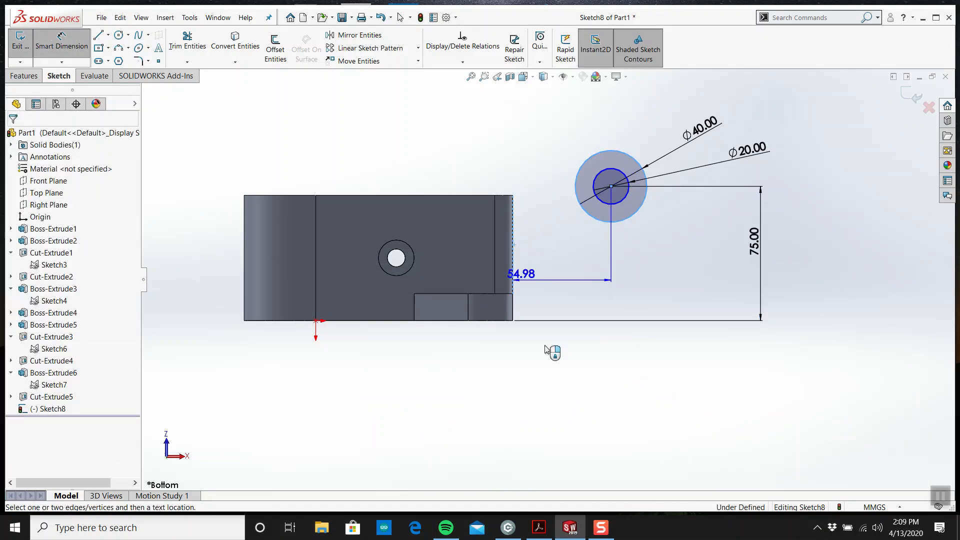
{"action": "left_click", "coordinate": [564, 406]}
{"action": "type", "text": "45"}
{"action": "key", "text": "Return"}
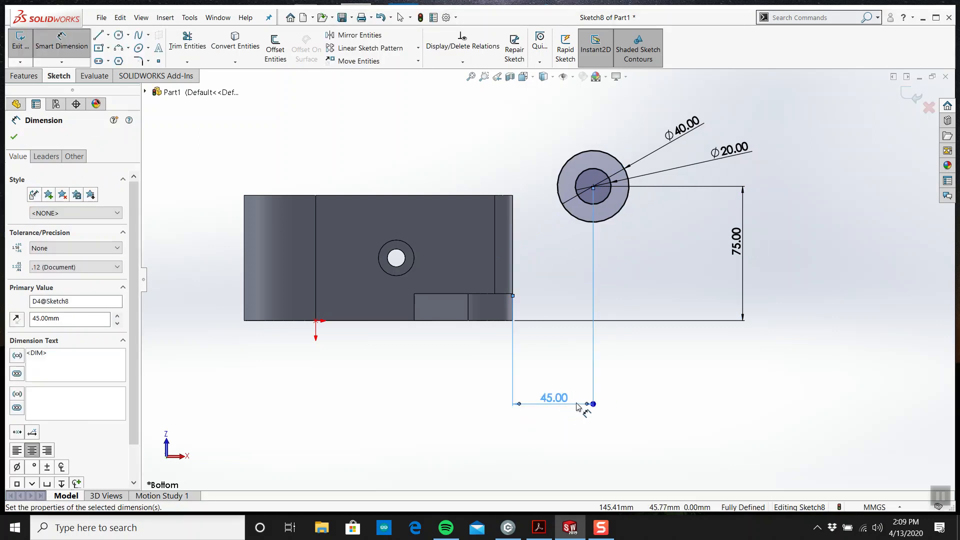
{"action": "key", "text": "Escape"}
{"action": "scroll", "coordinate": [530, 299], "scroll_direction": "up", "scroll_amount": 2}
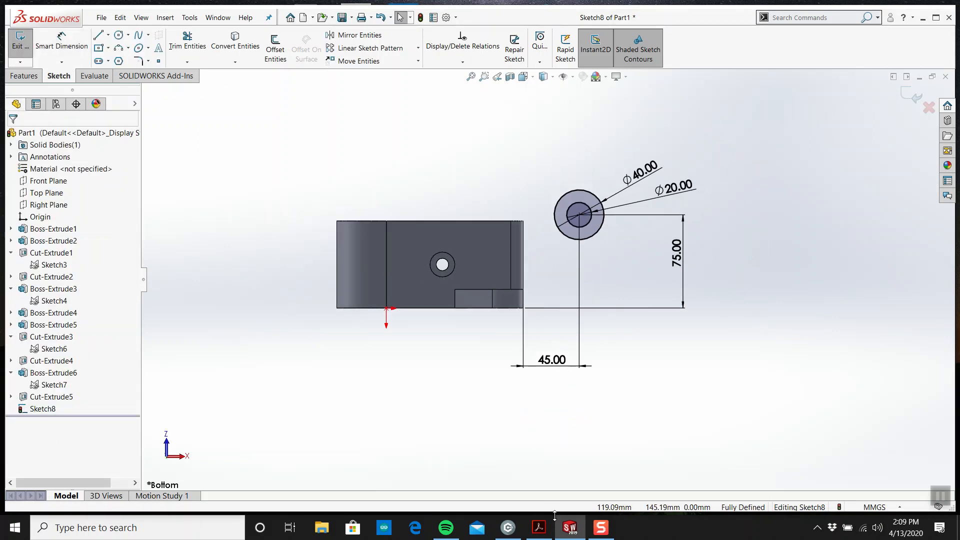
Step: Convert the two vertical edges of the part's square end into sketch lines with Convert Entities
{"action": "left_click", "coordinate": [539, 529]}
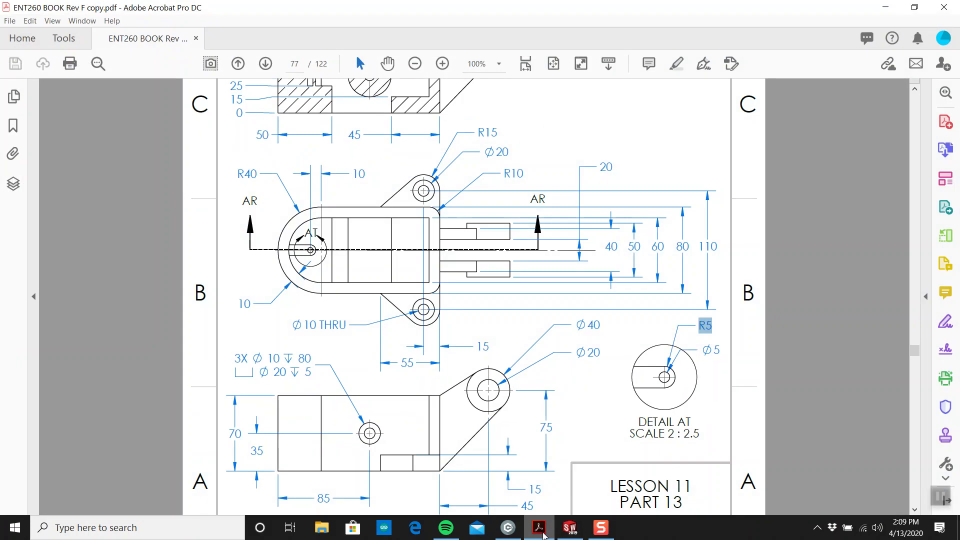
{"action": "left_click", "coordinate": [569, 527]}
{"action": "left_click", "coordinate": [98, 35]}
{"action": "key", "text": "Escape"}
{"action": "scroll", "coordinate": [524, 299], "scroll_direction": "down", "scroll_amount": 3}
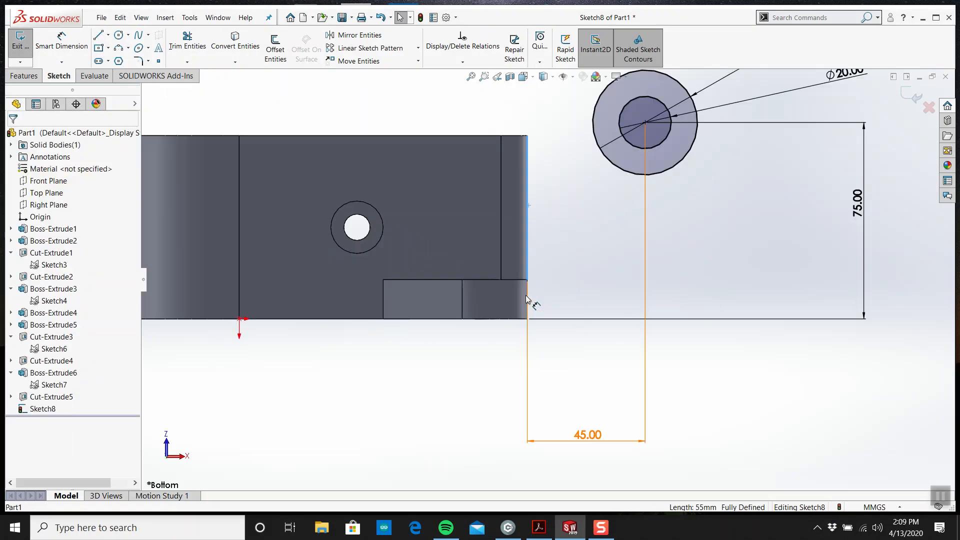
{"action": "left_click", "coordinate": [527, 296], "text": "ctrl"}
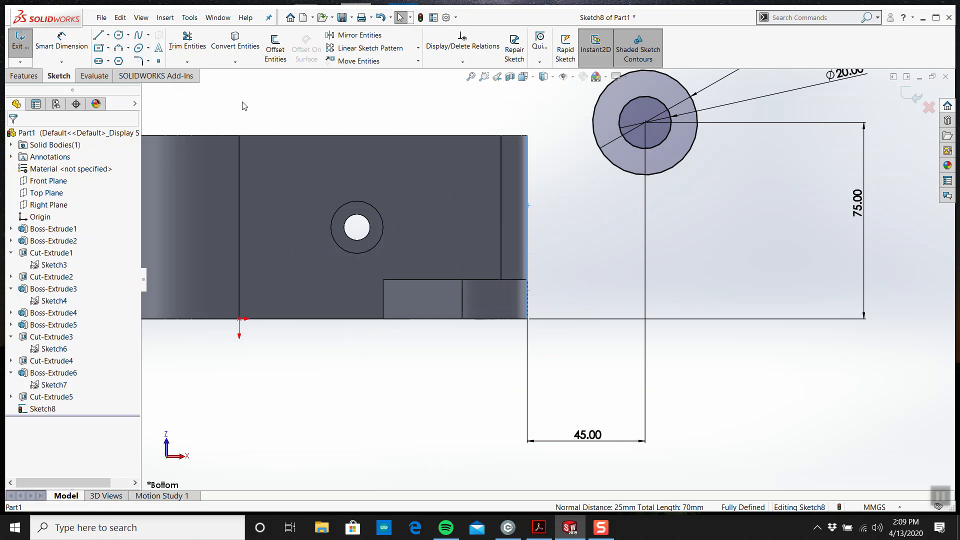
{"action": "left_click", "coordinate": [233, 48]}
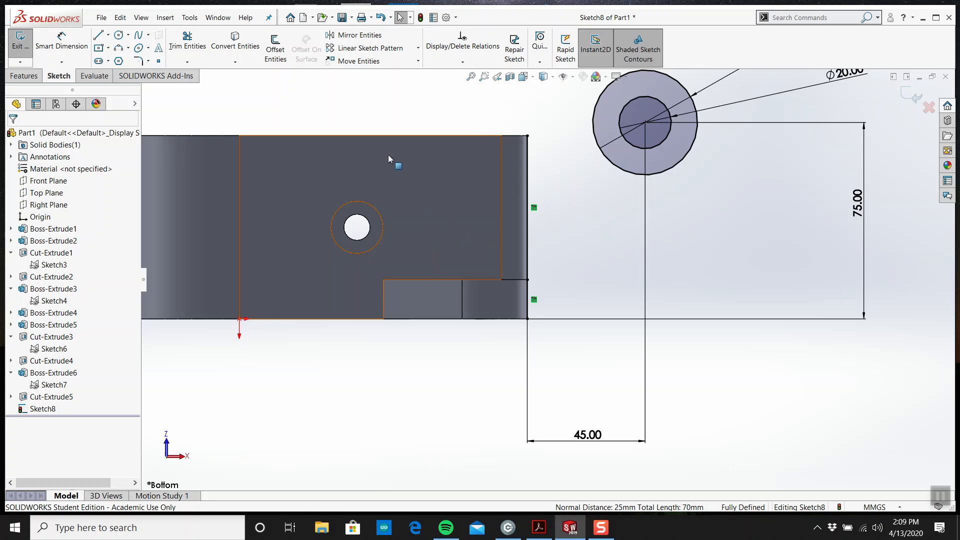
Step: Draw a line from the square end's bottom corner to the outer circle's lower side and make it tangent to that circle
{"action": "left_click", "coordinate": [100, 36]}
{"action": "mouse_move", "coordinate": [527, 318]}
{"action": "left_mouse_down"}
{"action": "mouse_move", "coordinate": [600, 198]}
{"action": "mouse_move", "coordinate": [671, 175]}
{"action": "left_mouse_up"}
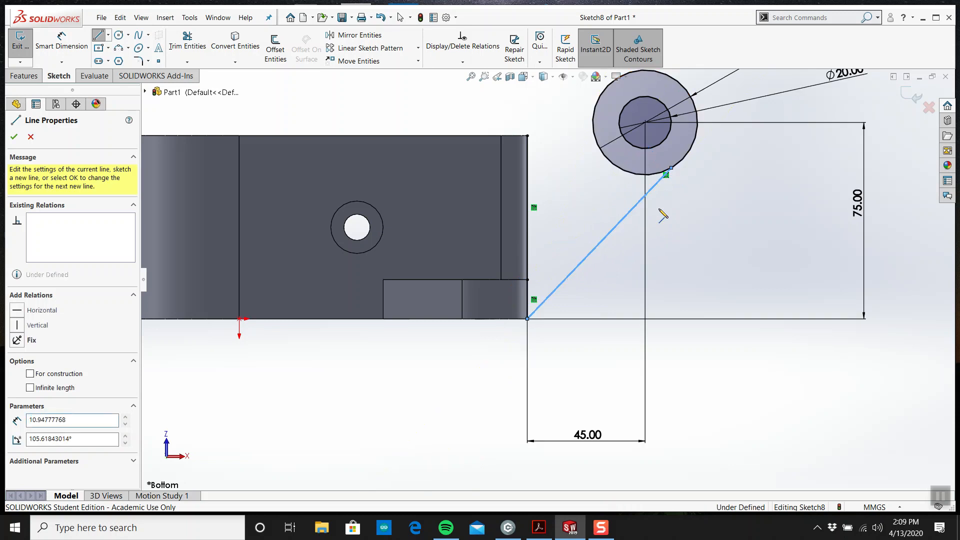
{"action": "key", "text": "Escape"}
{"action": "scroll", "coordinate": [673, 194], "scroll_direction": "down", "scroll_amount": 5}
{"action": "left_click_drag", "start_coordinate": [621, 251], "coordinate": [555, 200]}
{"action": "left_click", "coordinate": [16, 314]}
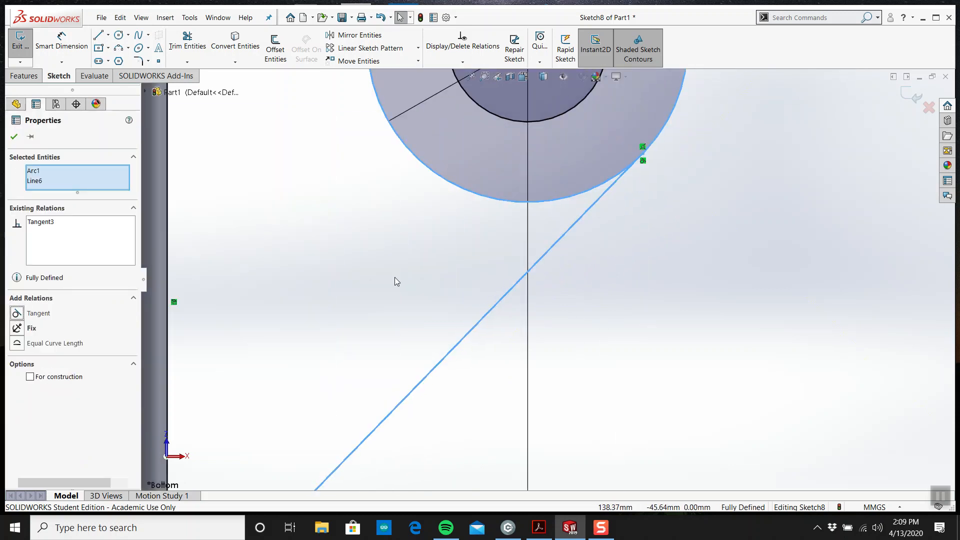
{"action": "left_click", "coordinate": [395, 278]}
{"action": "key", "text": "f"}
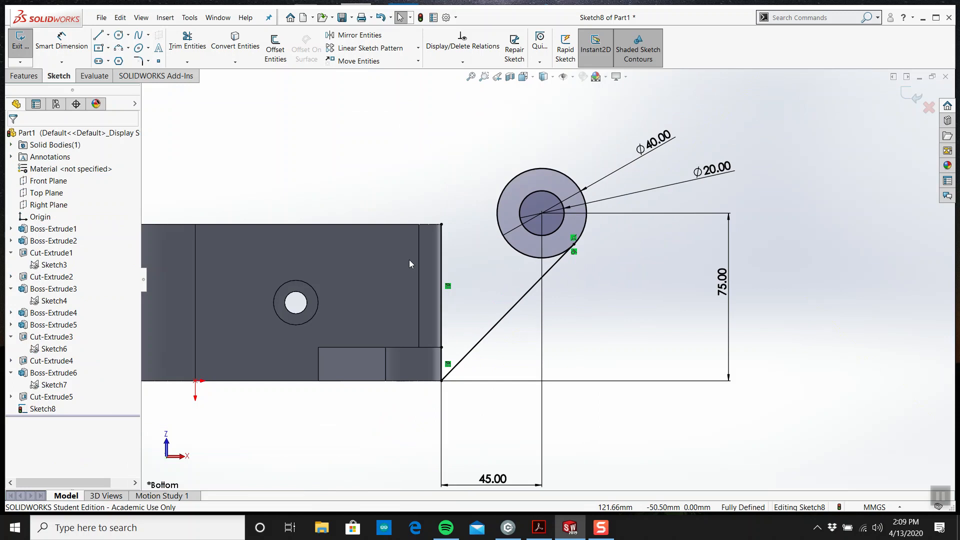
Step: Draw a line from the square end's top corner to the upper side of the 40 mm circle, following the PDF drawing
{"action": "left_click", "coordinate": [539, 527]}
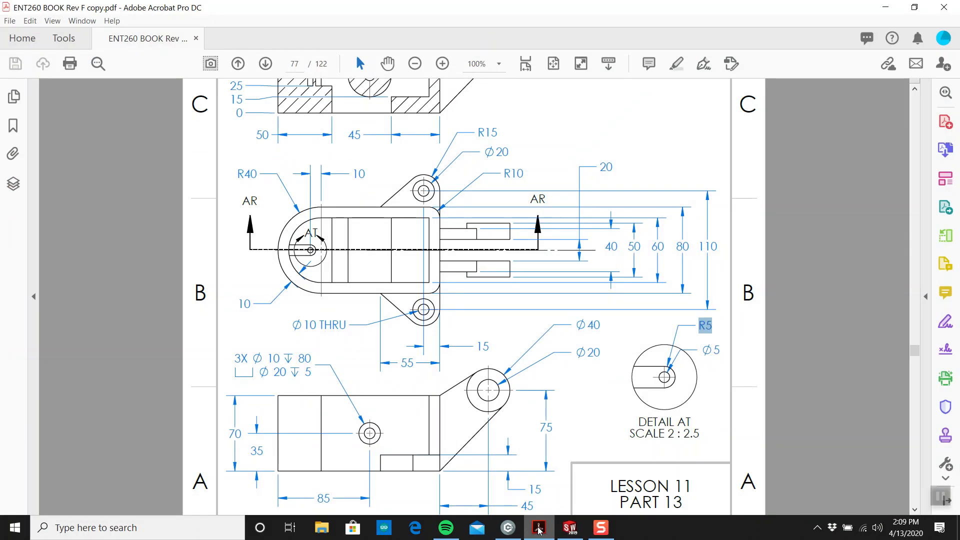
{"action": "left_click", "coordinate": [538, 528]}
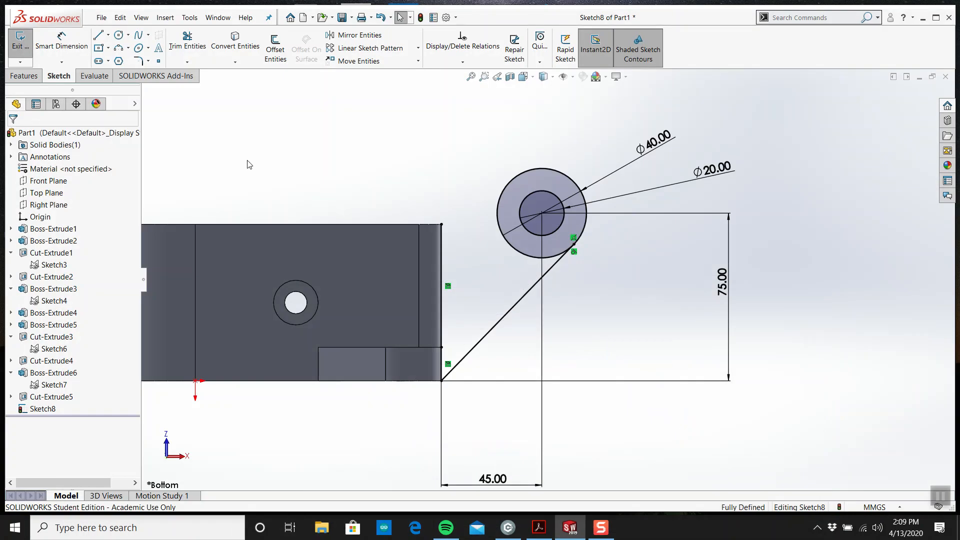
{"action": "left_click", "coordinate": [98, 35]}
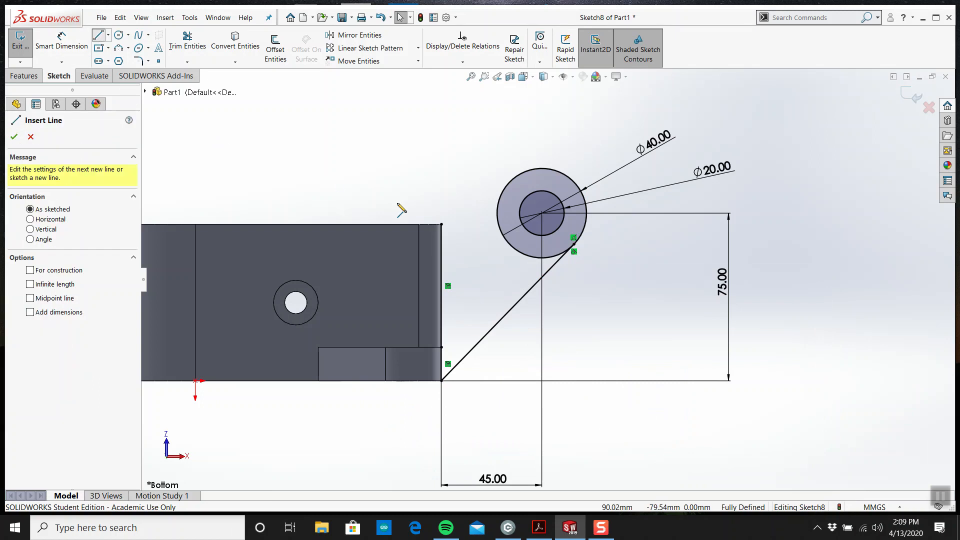
{"action": "left_click", "coordinate": [441, 225]}
{"action": "left_click", "coordinate": [517, 170]}
{"action": "key", "text": "Escape"}
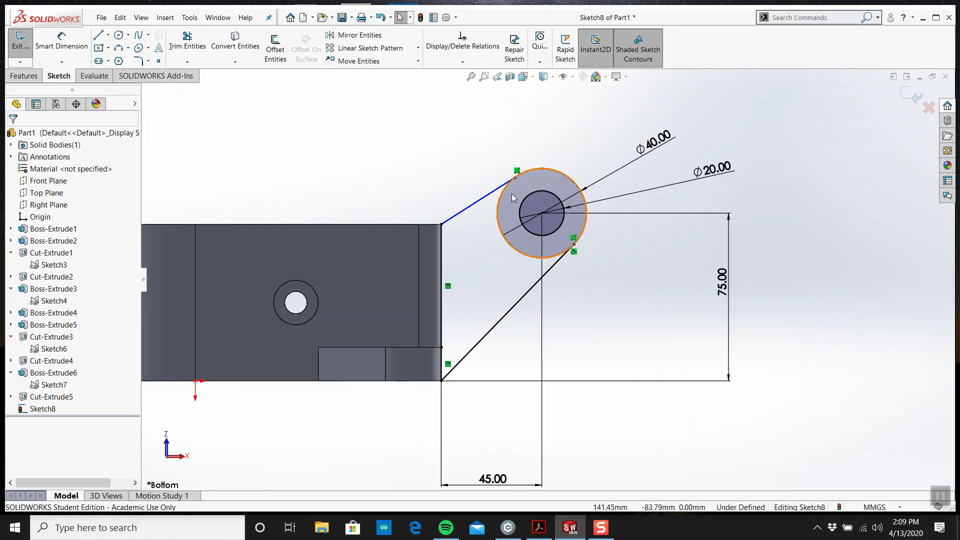
Step: Add a tangent relation between the upper line and the 40 mm circle
{"action": "scroll", "coordinate": [512, 201], "scroll_direction": "down", "scroll_amount": 4}
{"action": "left_click", "coordinate": [508, 202]}
{"action": "key", "text": "Escape"}
{"action": "left_click", "coordinate": [507, 209]}
{"action": "key", "text": "super"}
{"action": "key", "text": "super"}
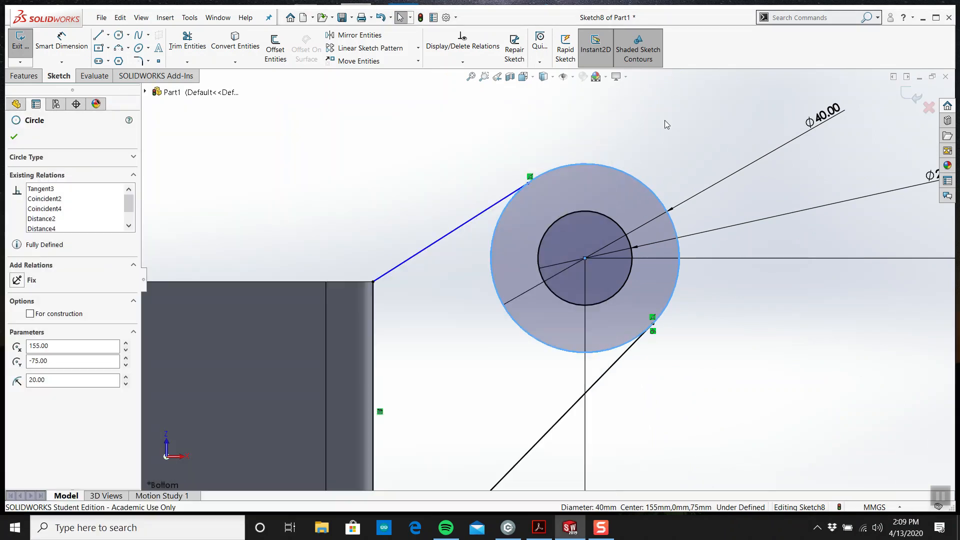
{"action": "left_click", "coordinate": [490, 208]}
{"action": "left_click", "coordinate": [503, 212], "text": "ctrl"}
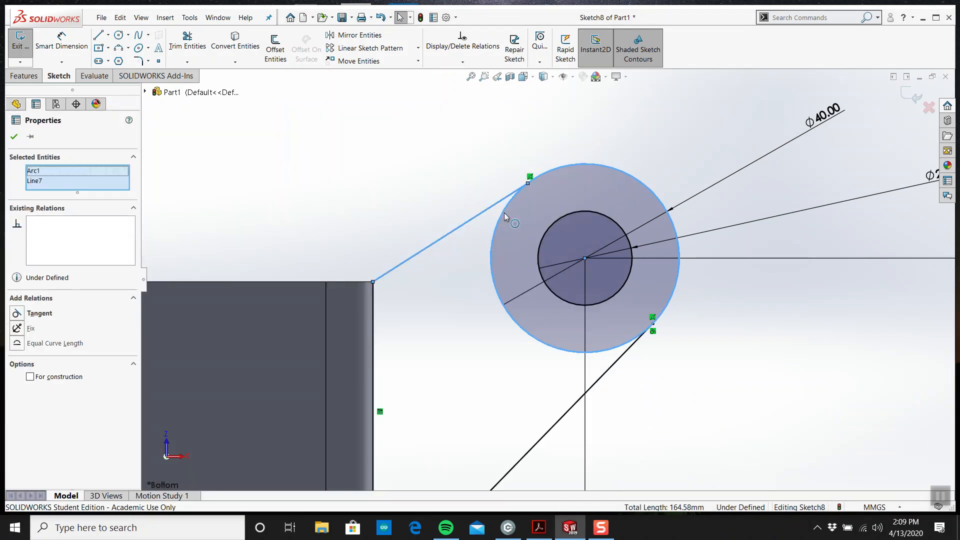
{"action": "left_click", "coordinate": [504, 212], "text": "ctrl"}
{"action": "left_click", "coordinate": [494, 226], "text": "ctrl"}
{"action": "left_click", "coordinate": [30, 315]}
{"action": "left_click", "coordinate": [398, 233]}
{"action": "scroll", "coordinate": [469, 191], "scroll_direction": "up", "scroll_amount": 6}
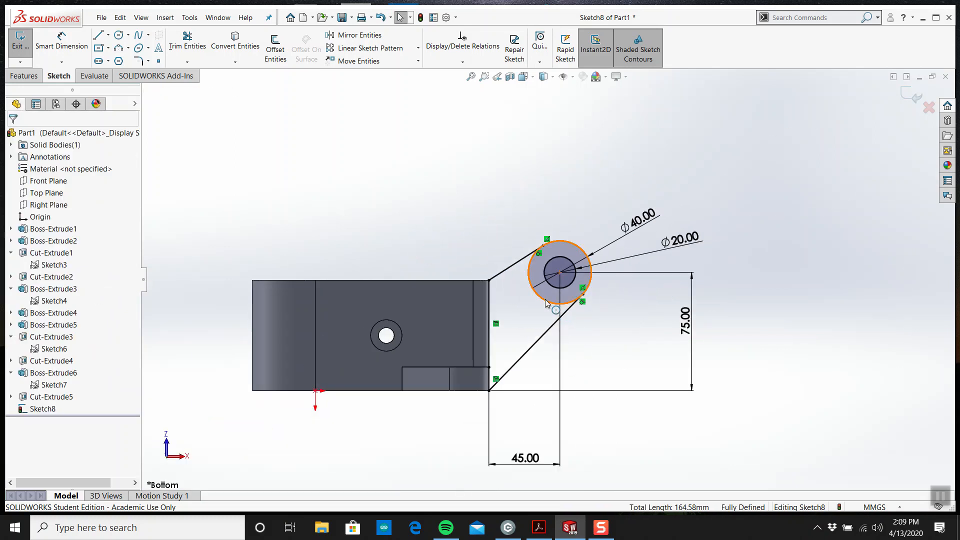
{"action": "scroll", "coordinate": [533, 338], "scroll_direction": "down", "scroll_amount": 3}
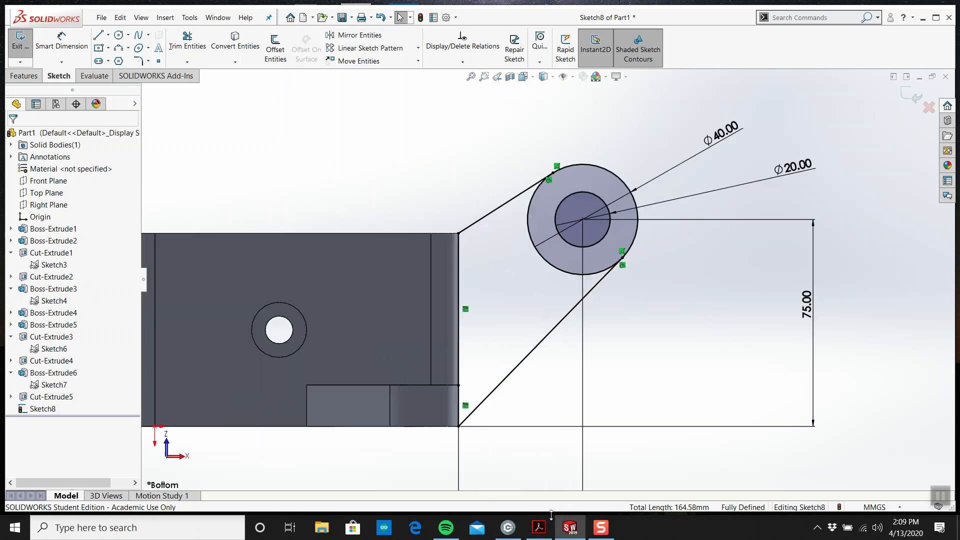
Step: Compare the sketched arm profile with the side, section, top and isometric views in the PDF drawing to find the arm widths
{"action": "left_click", "coordinate": [536, 530]}
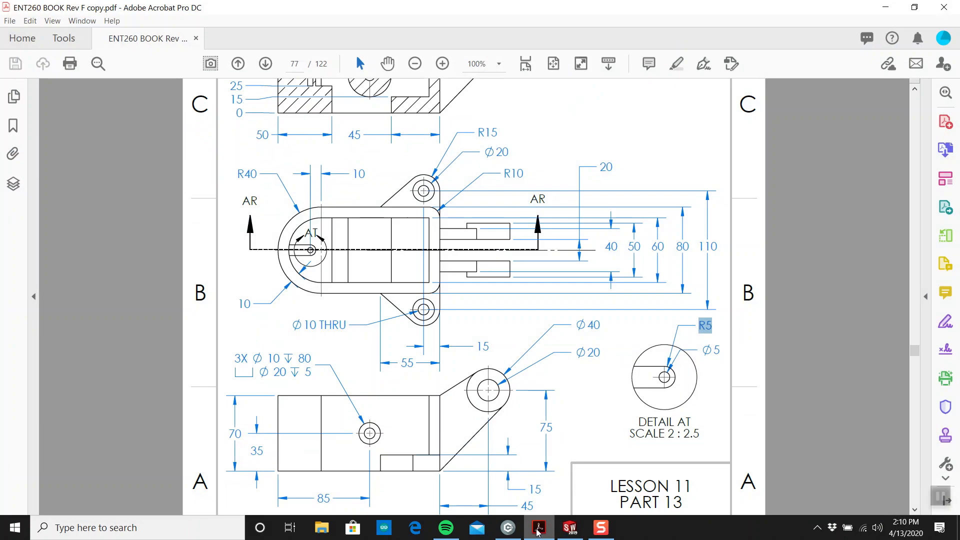
{"action": "scroll", "coordinate": [531, 316], "scroll_direction": "up", "scroll_amount": 5}
{"action": "scroll", "coordinate": [531, 316], "scroll_direction": "up", "scroll_amount": 4}
{"action": "scroll", "coordinate": [530, 316], "scroll_direction": "down", "scroll_amount": 15}
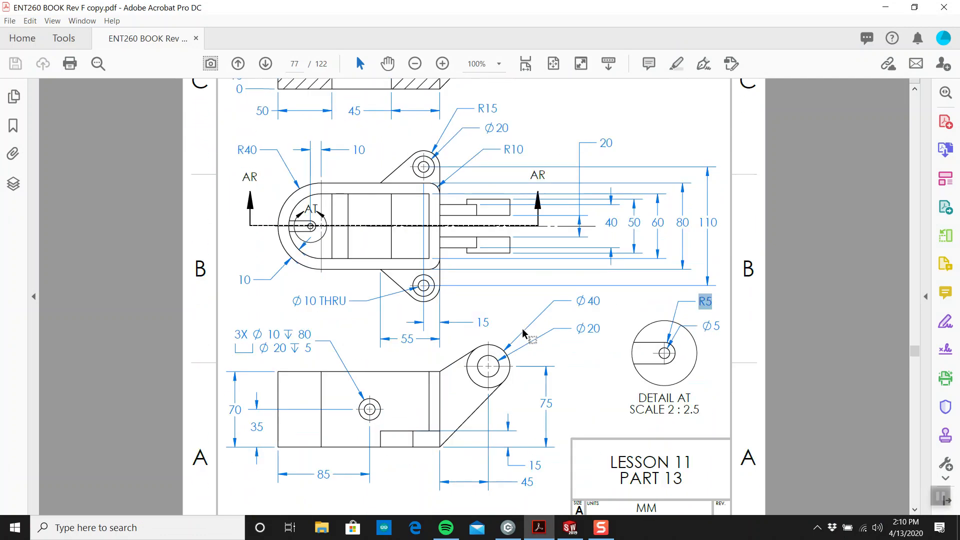
{"action": "key", "text": "alt+Tab"}
{"action": "key", "text": "ctrl+7"}
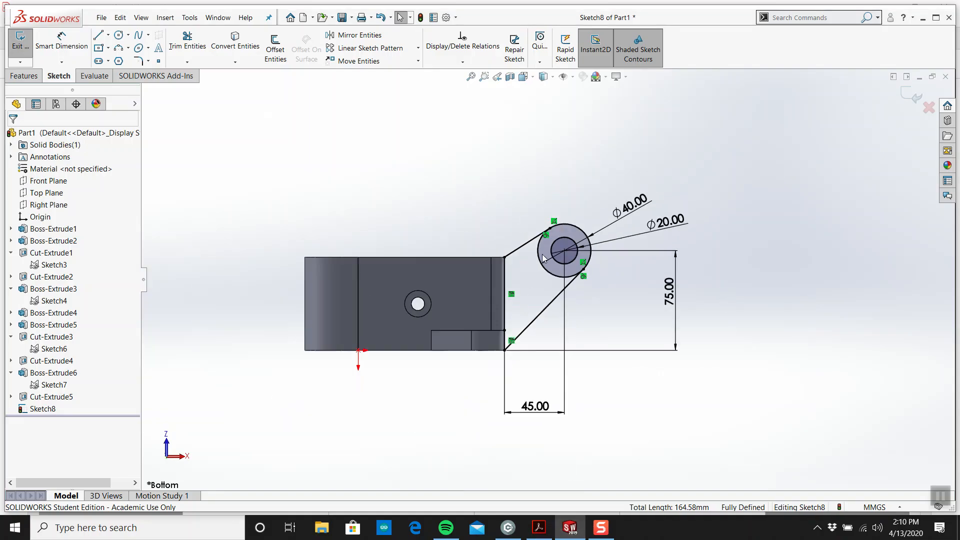
{"action": "scroll", "coordinate": [509, 329], "scroll_direction": "down", "scroll_amount": 3}
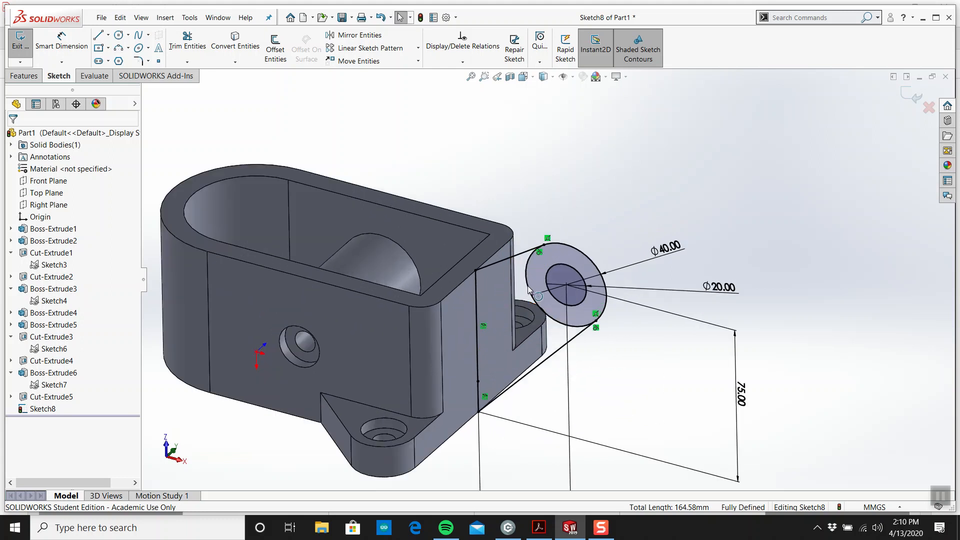
{"action": "key", "text": "alt+Tab"}
{"action": "scroll", "coordinate": [525, 249], "scroll_direction": "up", "scroll_amount": 8}
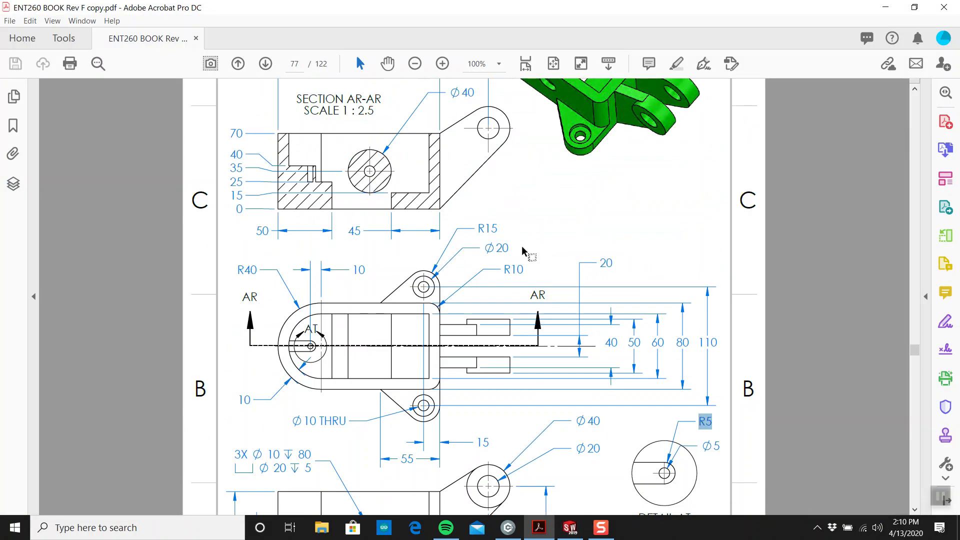
{"action": "scroll", "coordinate": [525, 248], "scroll_direction": "up", "scroll_amount": 4}
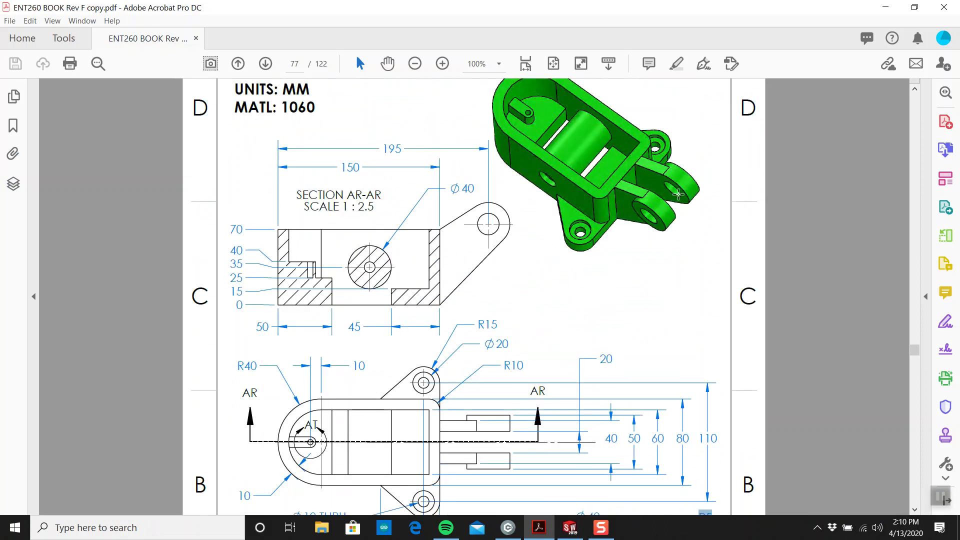
{"action": "scroll", "coordinate": [665, 214], "scroll_direction": "down", "scroll_amount": 4}
{"action": "scroll", "coordinate": [665, 225], "scroll_direction": "up", "scroll_amount": 3}
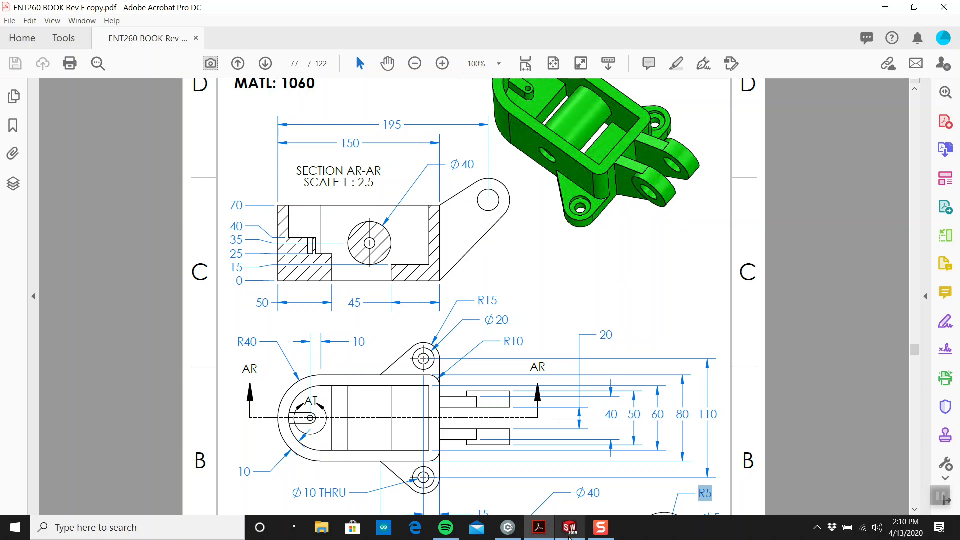
{"action": "key", "text": "alt+Tab"}
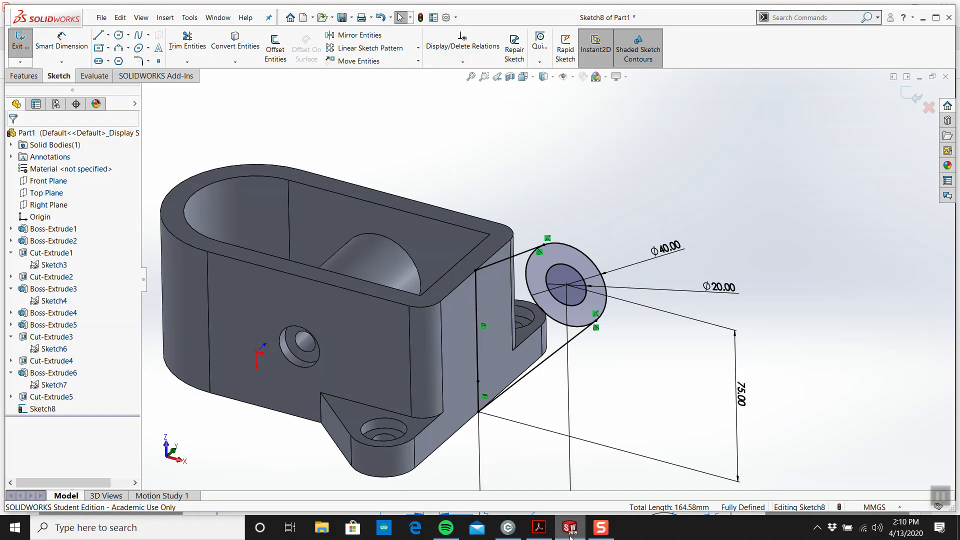
Step: Finish the sketch and begin a boss extrude of the ring region between the 20 mm and 40 mm circles
{"action": "left_click", "coordinate": [907, 99]}
{"action": "scroll", "coordinate": [602, 212], "scroll_direction": "up", "scroll_amount": 3}
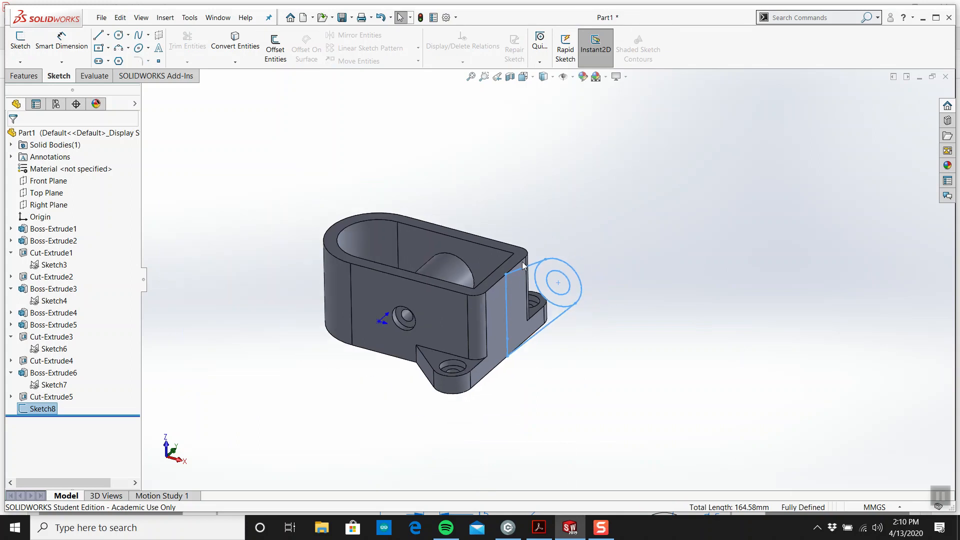
{"action": "left_click", "coordinate": [23, 75]}
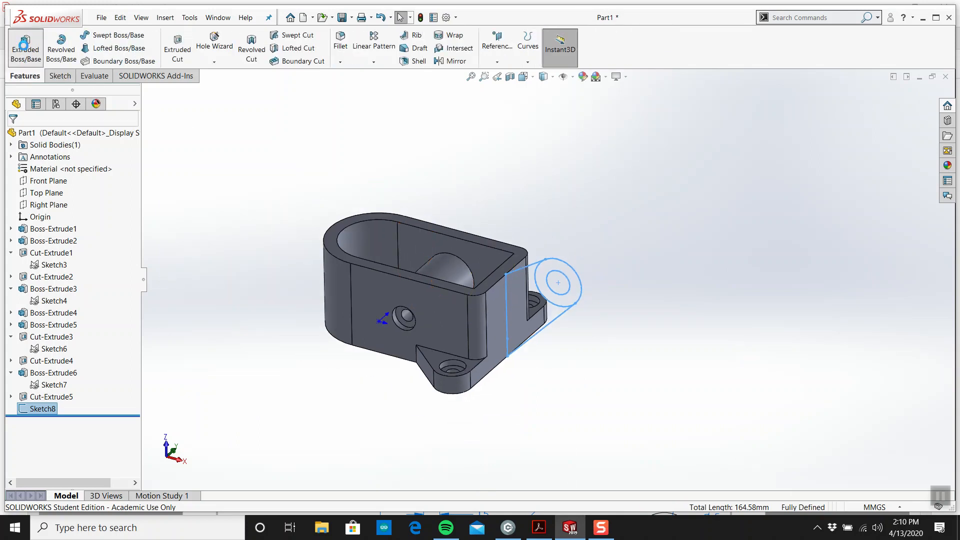
{"action": "left_click", "coordinate": [24, 44]}
{"action": "scroll", "coordinate": [512, 297], "scroll_direction": "down", "scroll_amount": 3}
{"action": "left_click", "coordinate": [626, 304]}
Step: Start the ring's extrusion at a 10 mm offset from the sketch plane, checking the gap between the arms in the PDF drawing
{"action": "left_click", "coordinate": [53, 171]}
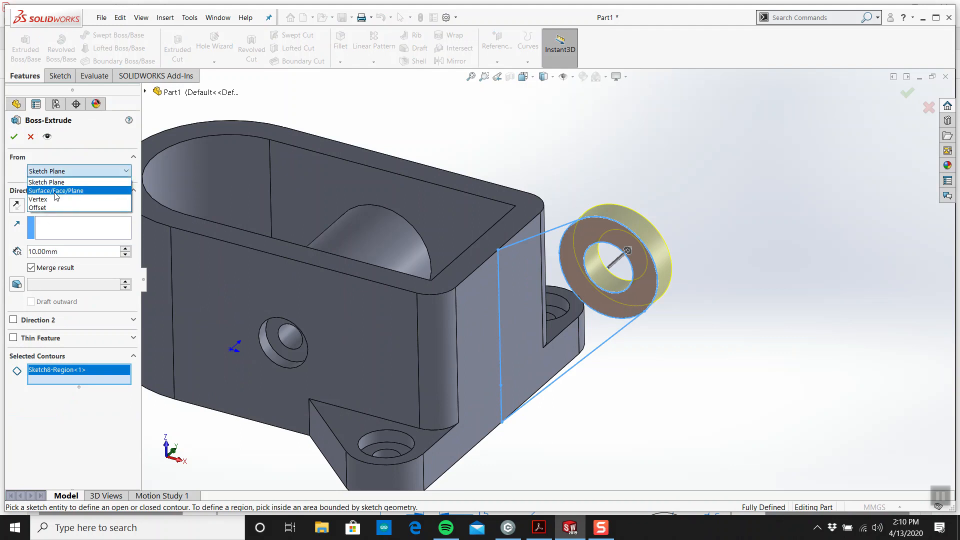
{"action": "left_click", "coordinate": [59, 207]}
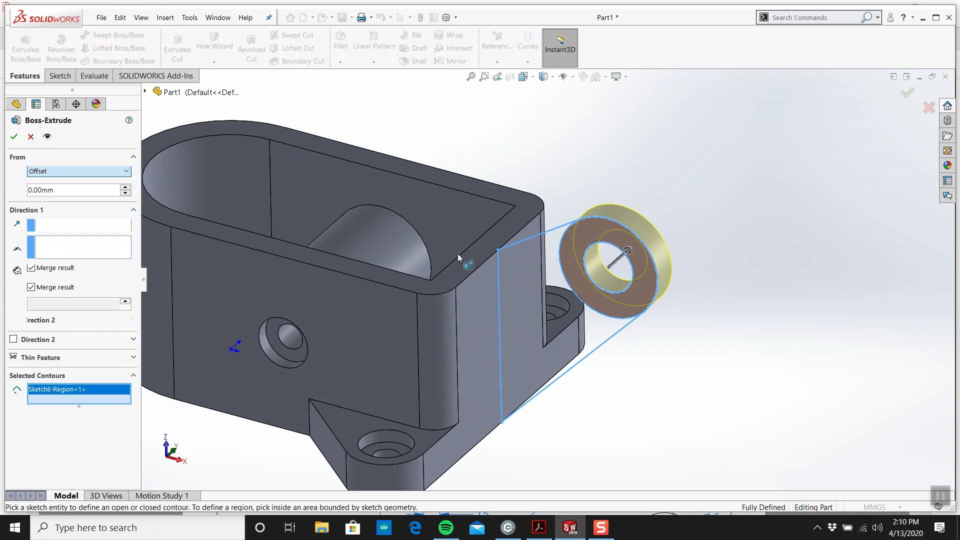
{"action": "left_click", "coordinate": [126, 188]}
{"action": "left_click", "coordinate": [125, 188]}
{"action": "left_click", "coordinate": [125, 188]}
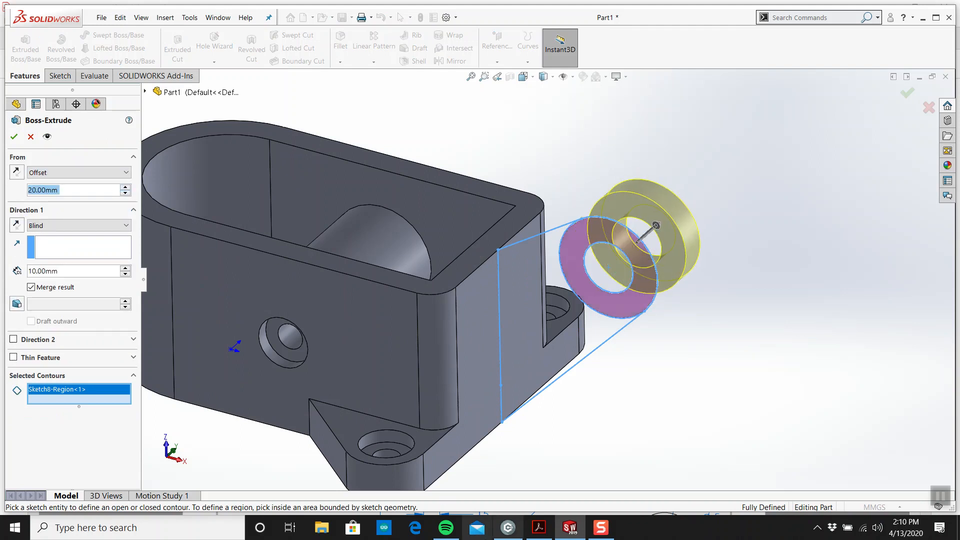
{"action": "left_click", "coordinate": [539, 527]}
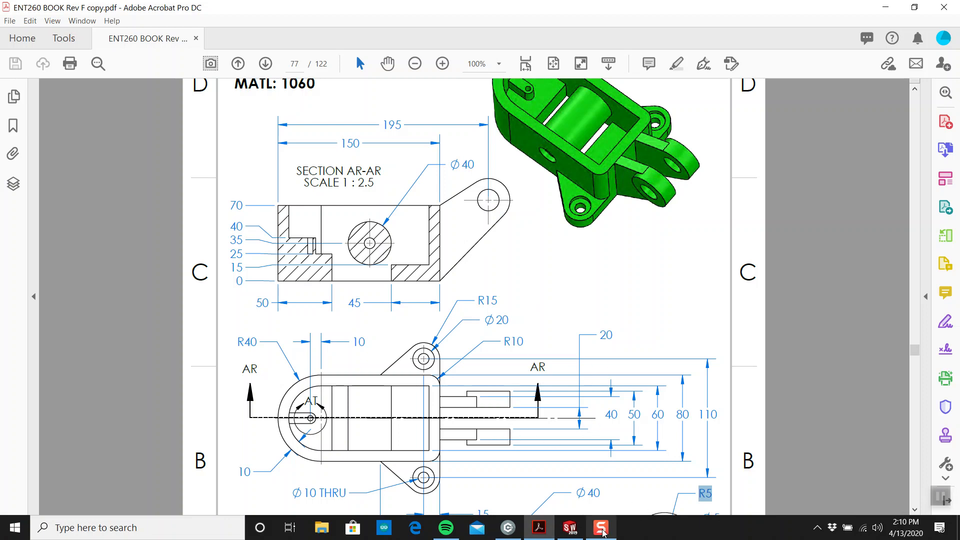
{"action": "left_click", "coordinate": [570, 527]}
{"action": "left_click", "coordinate": [126, 193]}
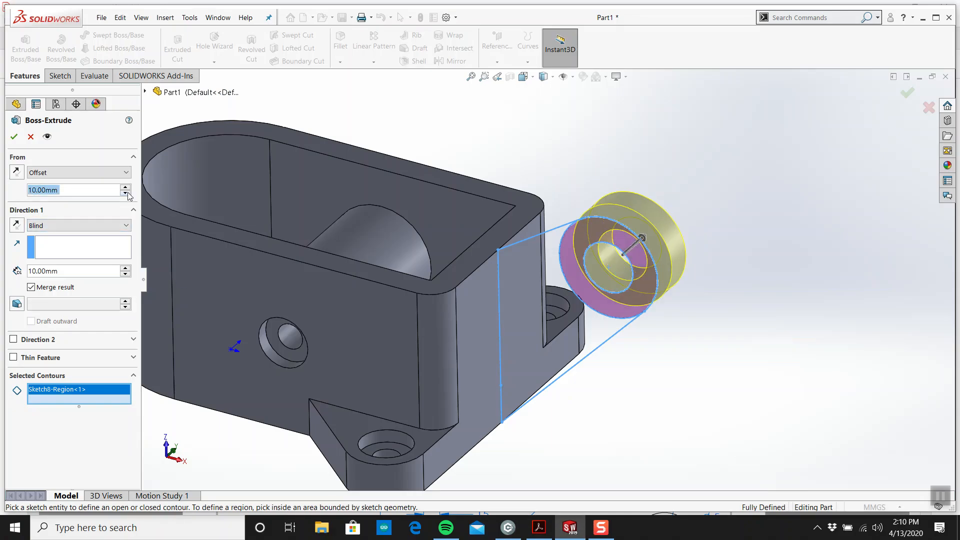
{"action": "middle_click_drag", "start_coordinate": [629, 265], "coordinate": [306, 340]}
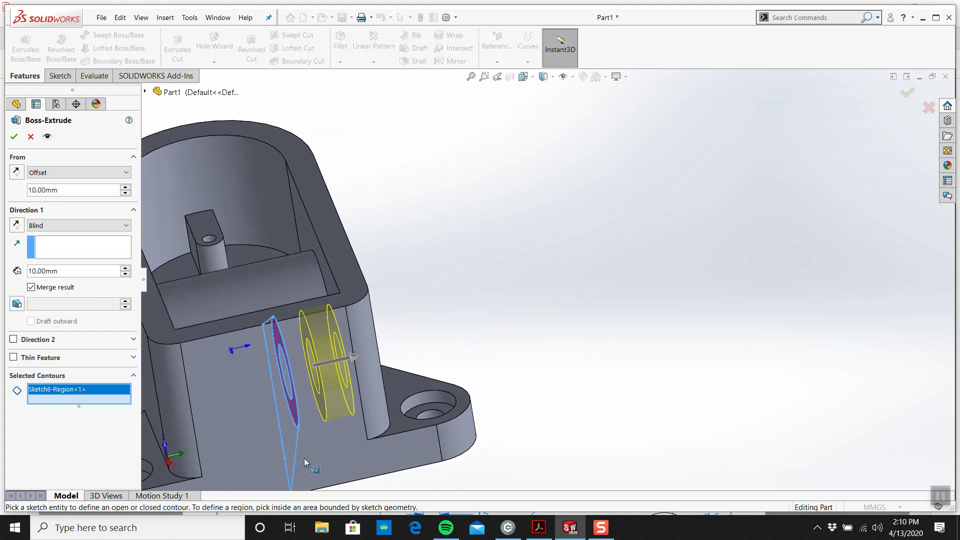
Step: Set the ring's blind extrusion depth to 15 mm, following the arm widths in the PDF drawing
{"action": "left_click", "coordinate": [538, 526]}
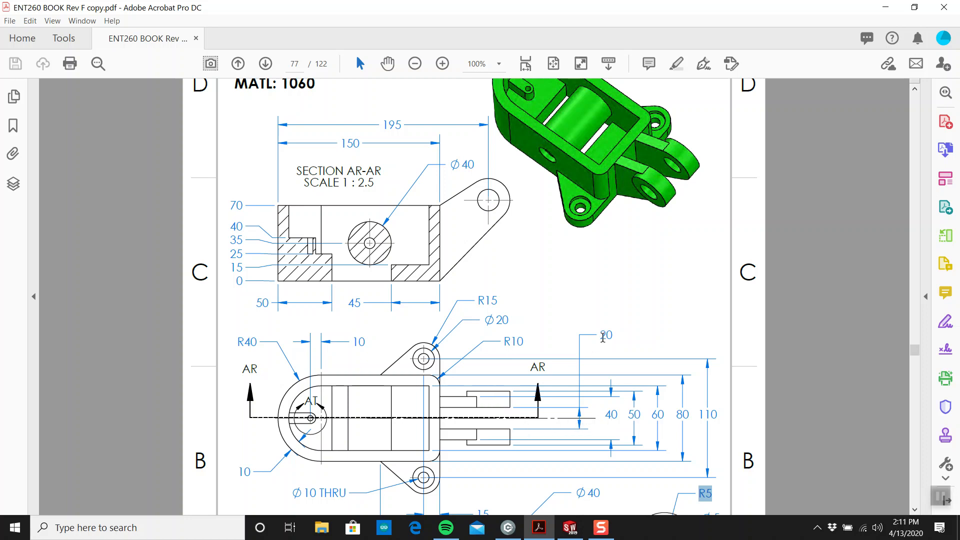
{"action": "left_click", "coordinate": [570, 527]}
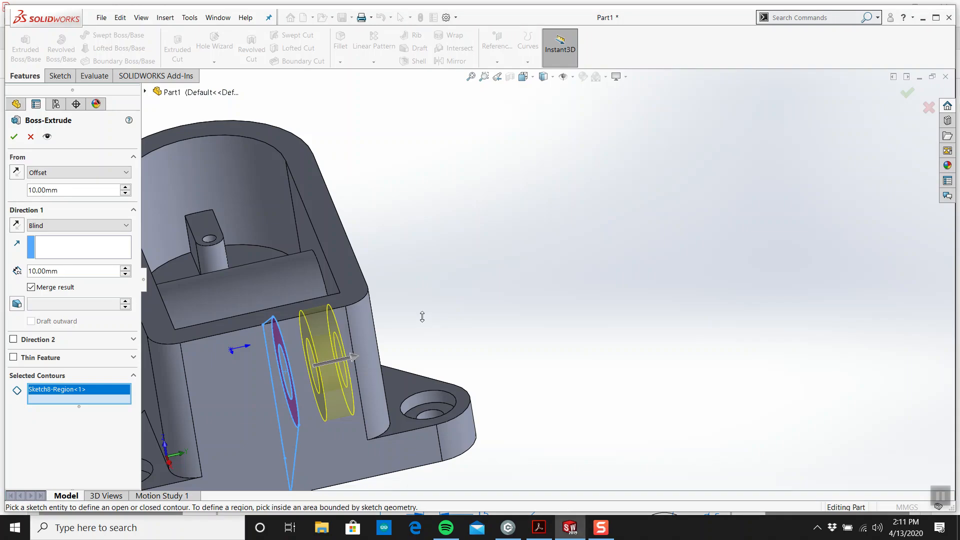
{"action": "double_click", "coordinate": [84, 269]}
{"action": "type", "text": "15"}
{"action": "key", "text": "Return"}
{"action": "scroll", "coordinate": [225, 272], "scroll_direction": "up", "scroll_amount": 4}
{"action": "middle_click_drag", "start_coordinate": [224, 270], "coordinate": [279, 285]}
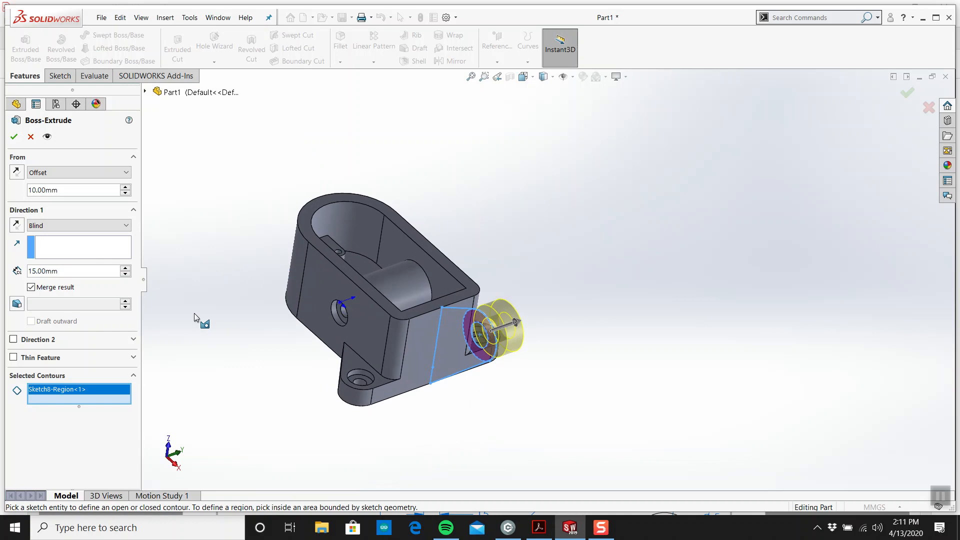
{"action": "left_click", "coordinate": [14, 340]}
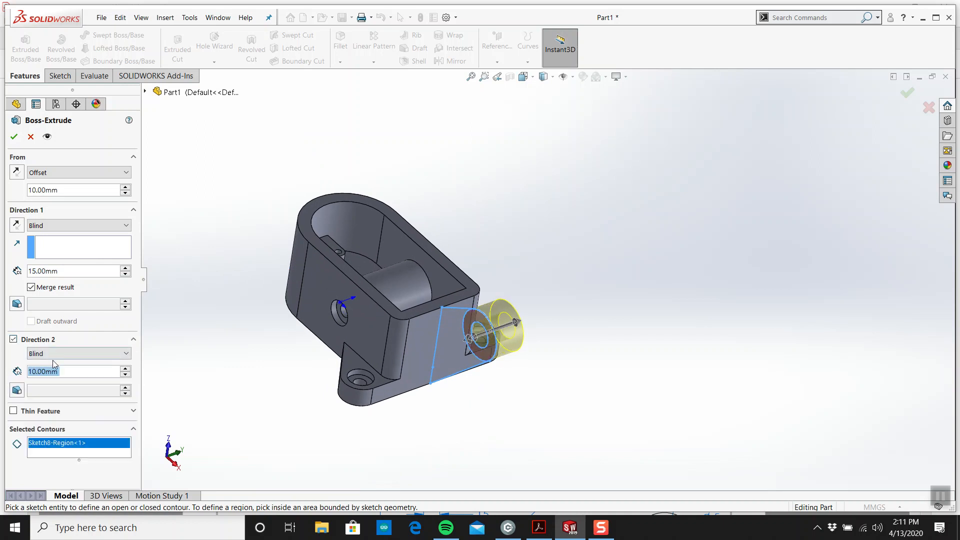
{"action": "left_click", "coordinate": [55, 354]}
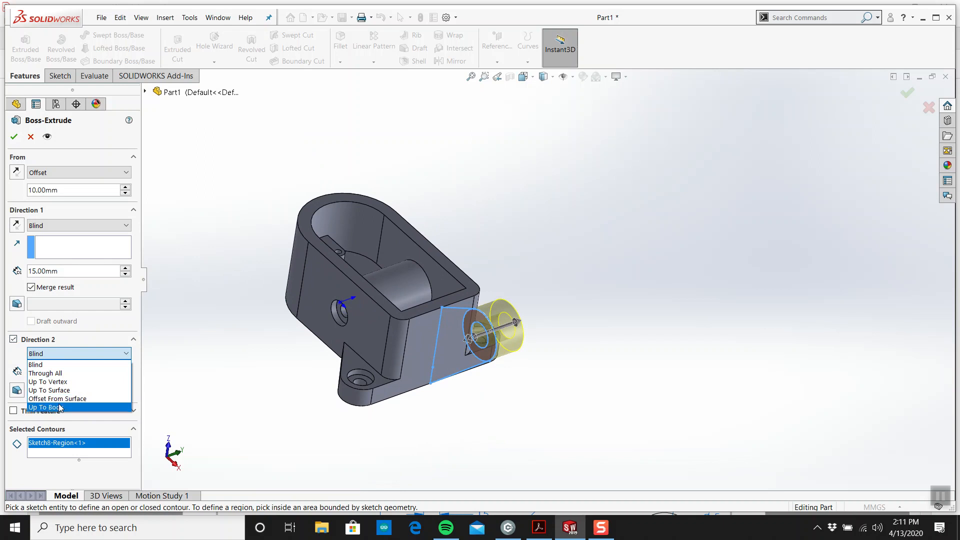
{"action": "left_click", "coordinate": [64, 352]}
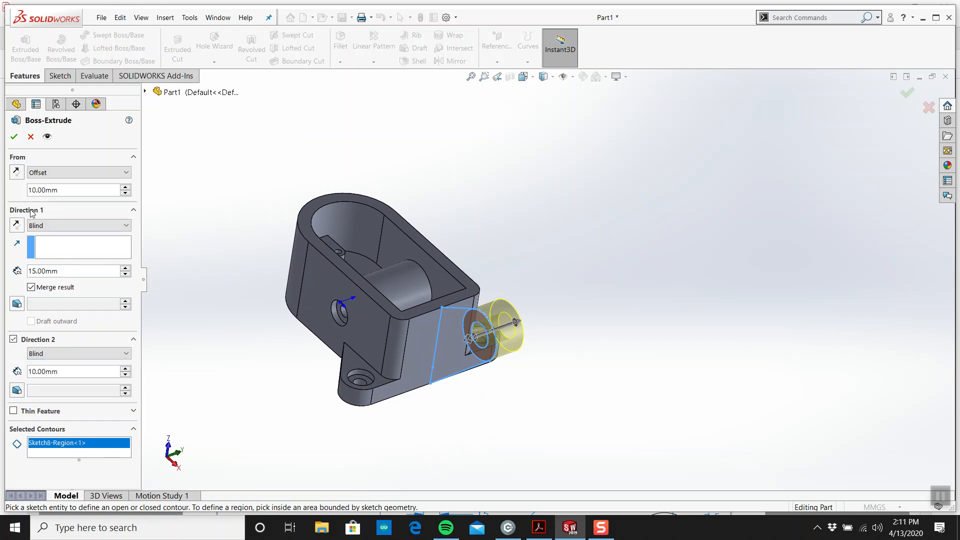
{"action": "left_click", "coordinate": [14, 340]}
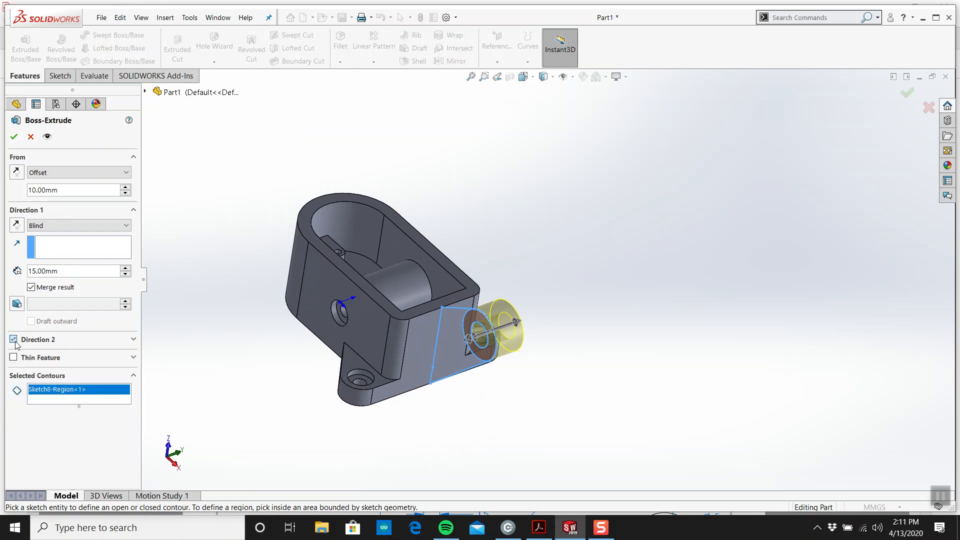
Step: Accept the ring's extrusion and begin another boss extrude from the same arm sketch
{"action": "left_click", "coordinate": [14, 137]}
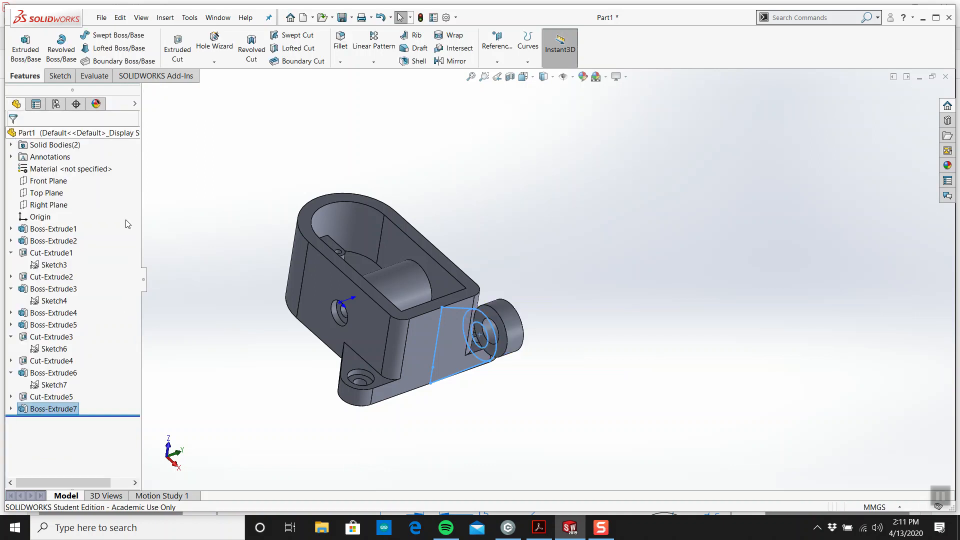
{"action": "middle_click_drag", "start_coordinate": [520, 360], "coordinate": [528, 307]}
{"action": "left_click", "coordinate": [11, 408]}
{"action": "left_click", "coordinate": [53, 421]}
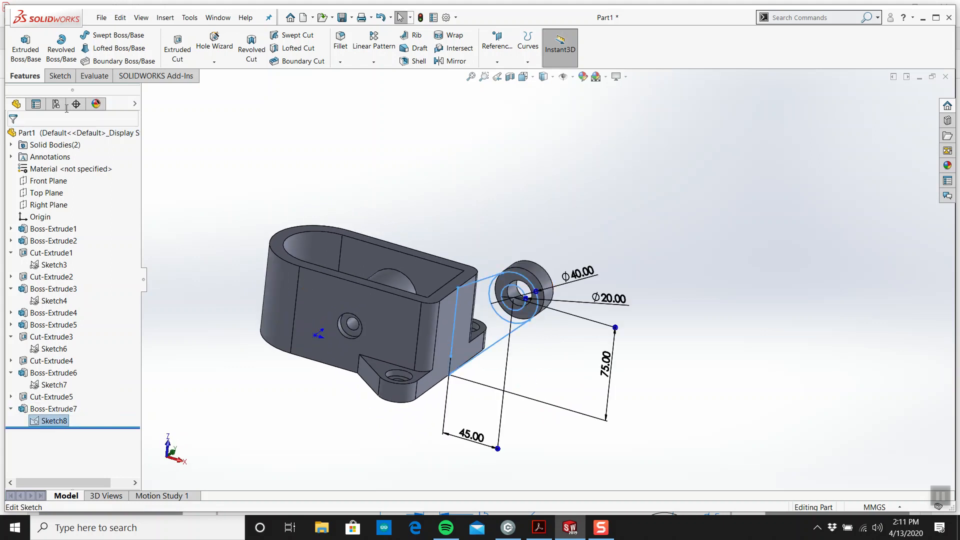
{"action": "left_click", "coordinate": [25, 47]}
Step: Select the region between the two tangent lines, the square end and the 40 mm circle as the contour to extrude
{"action": "middle_click_drag", "start_coordinate": [408, 255], "coordinate": [420, 365]}
{"action": "left_click", "coordinate": [538, 528]}
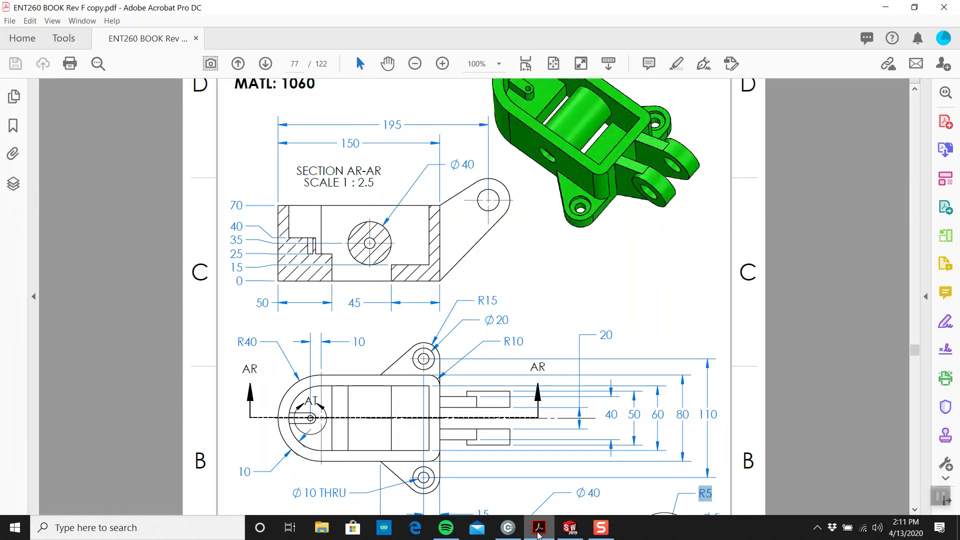
{"action": "left_click", "coordinate": [539, 530]}
{"action": "left_click", "coordinate": [85, 206]}
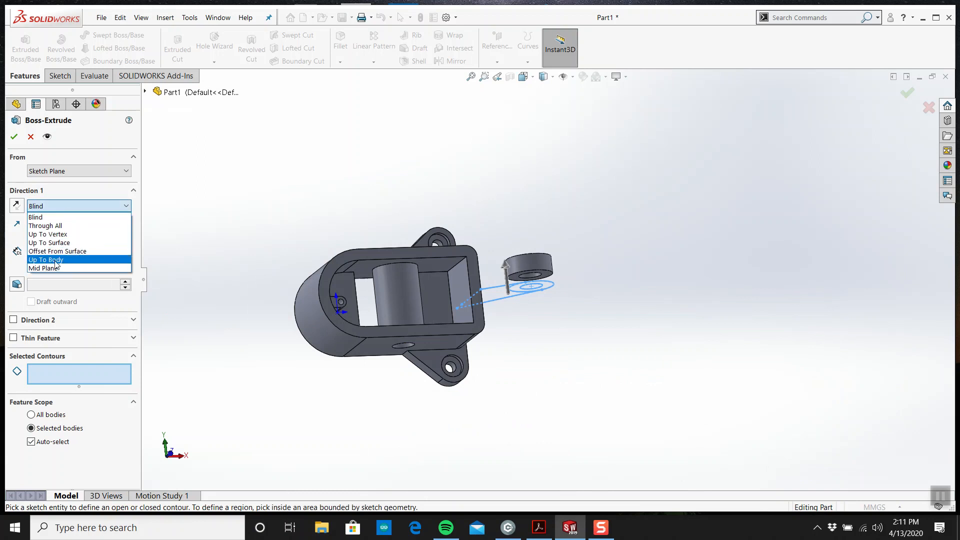
{"action": "left_click", "coordinate": [215, 186]}
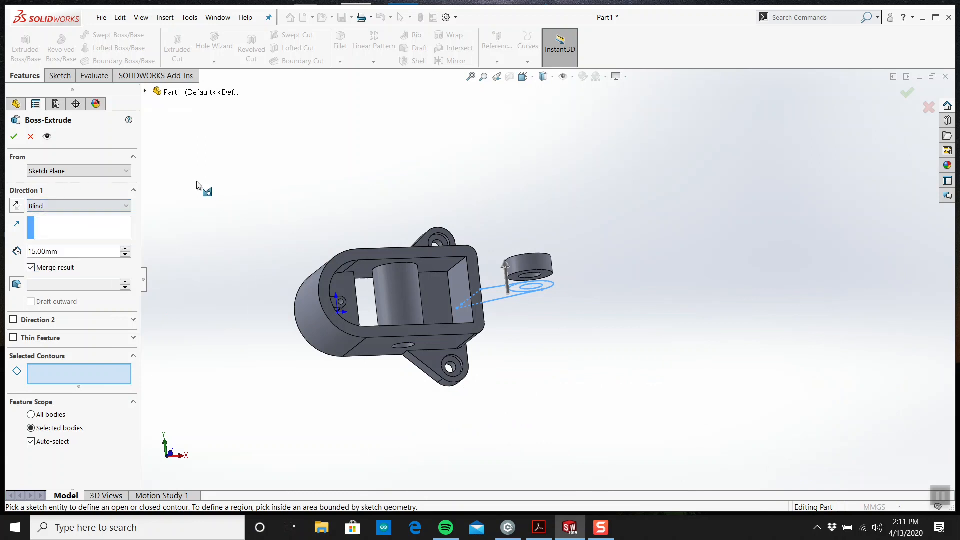
{"action": "middle_click_drag", "start_coordinate": [493, 350], "coordinate": [502, 305]}
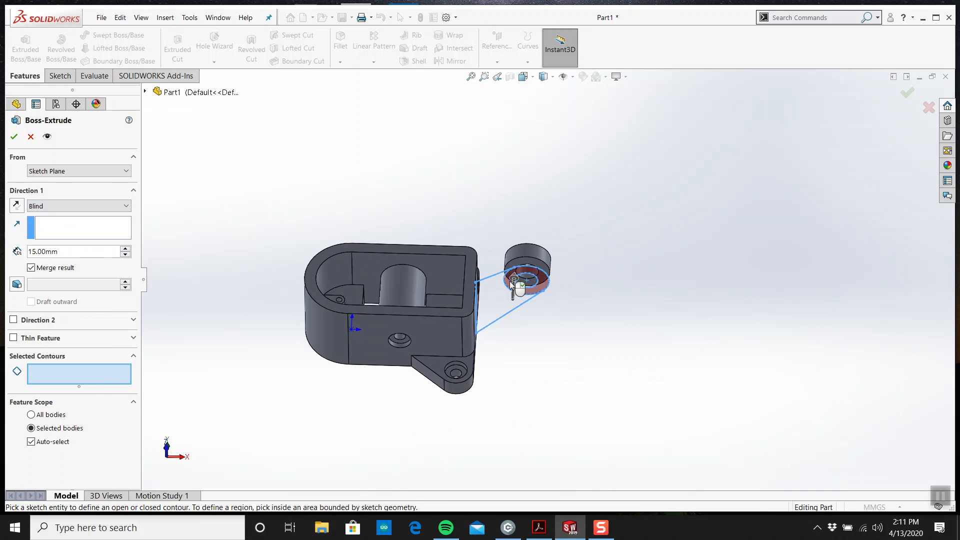
{"action": "left_click", "coordinate": [505, 300]}
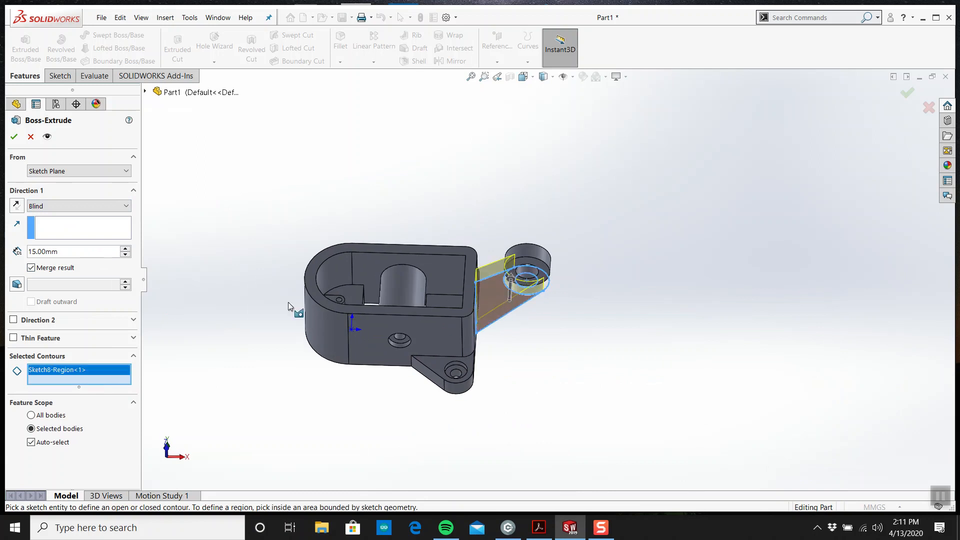
{"action": "left_click", "coordinate": [59, 206]}
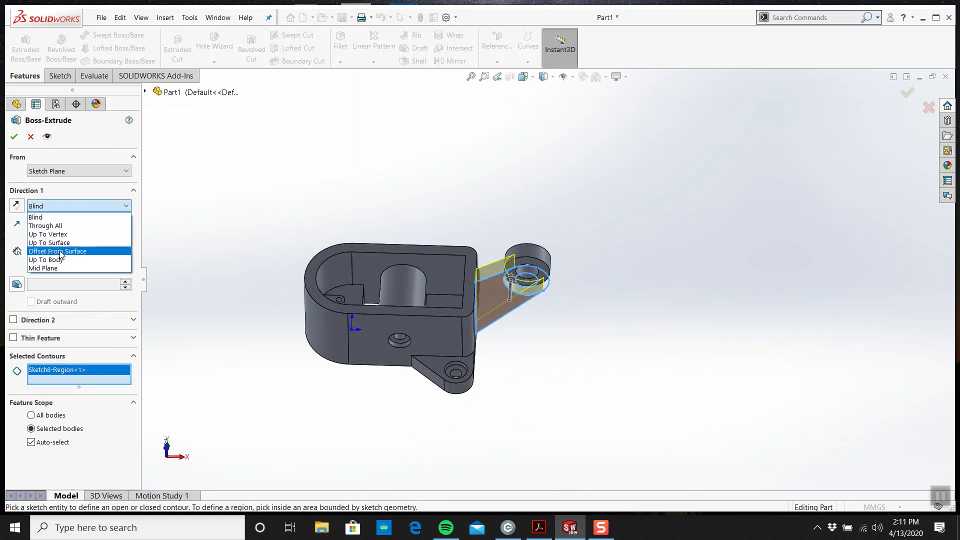
{"action": "left_click", "coordinate": [61, 252]}
{"action": "left_click", "coordinate": [71, 206]}
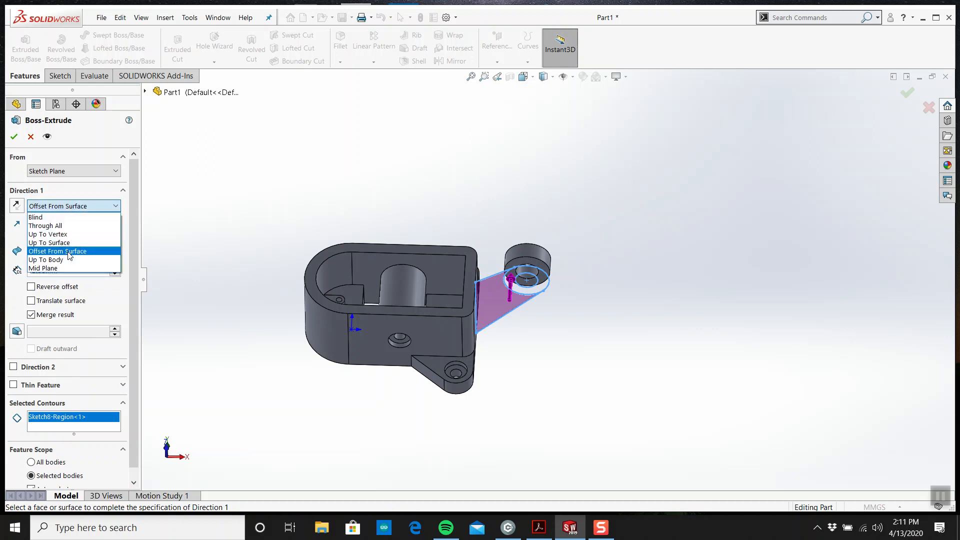
{"action": "left_click", "coordinate": [65, 218]}
Step: Start the arm web's extrusion at a 10 mm offset from the sketch plane
{"action": "left_click", "coordinate": [76, 170]}
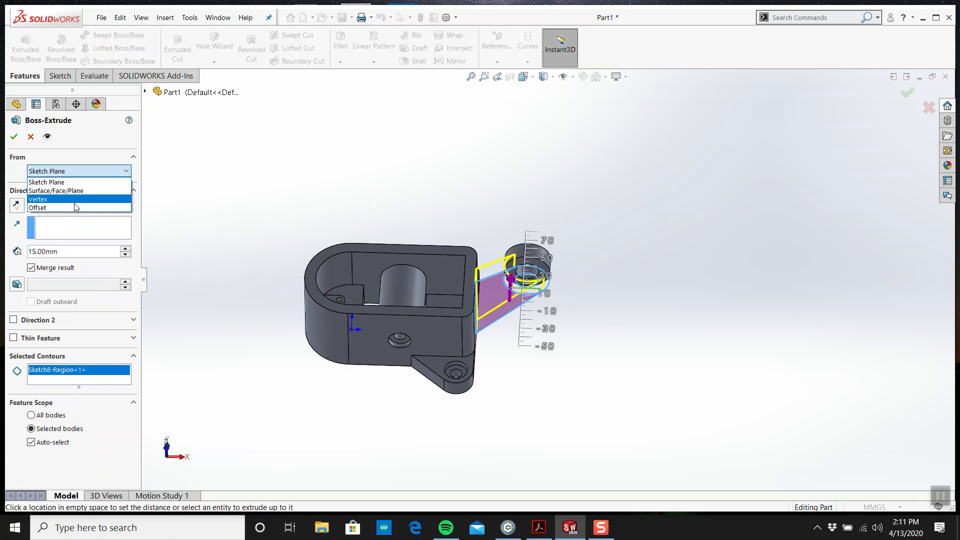
{"action": "left_click", "coordinate": [75, 206]}
{"action": "double_click", "coordinate": [74, 192]}
{"action": "type", "text": "10"}
{"action": "key", "text": "Return"}
Step: Check the arm widths in the PDF drawing, set the arm web's blind extrusion depth to 10 mm and accept the extrusion
{"action": "middle_click_drag", "start_coordinate": [529, 176], "coordinate": [487, 374]}
{"action": "left_click", "coordinate": [543, 528]}
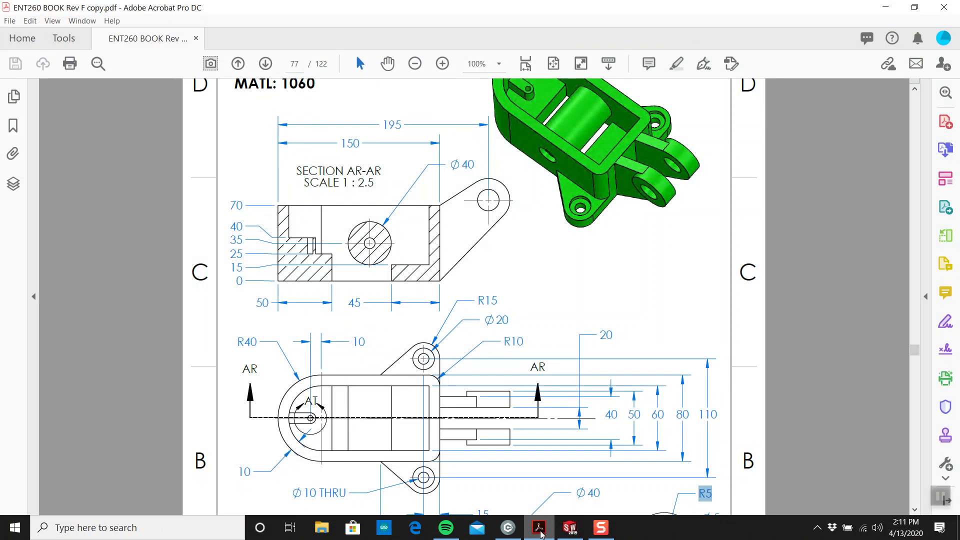
{"action": "left_click", "coordinate": [570, 527]}
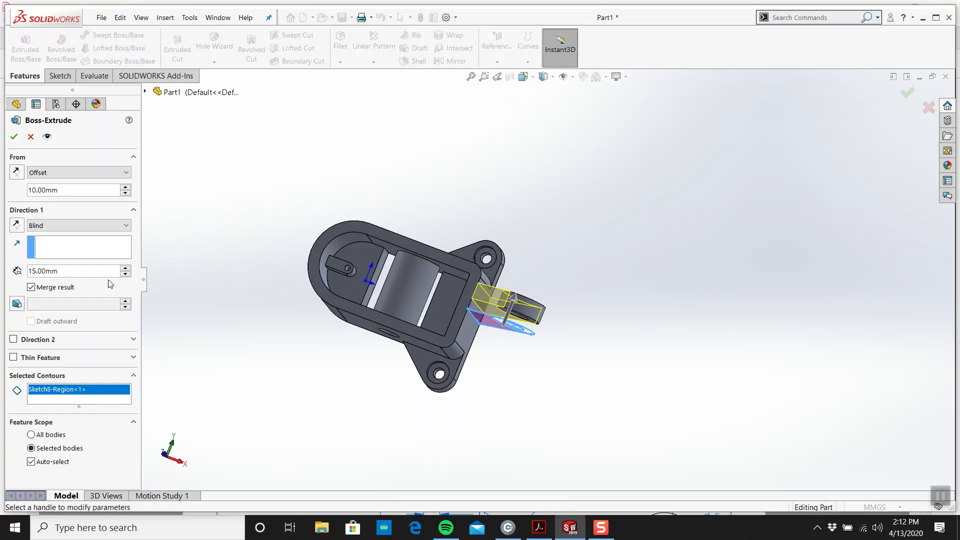
{"action": "type", "text": "10"}
{"action": "key", "text": "Return"}
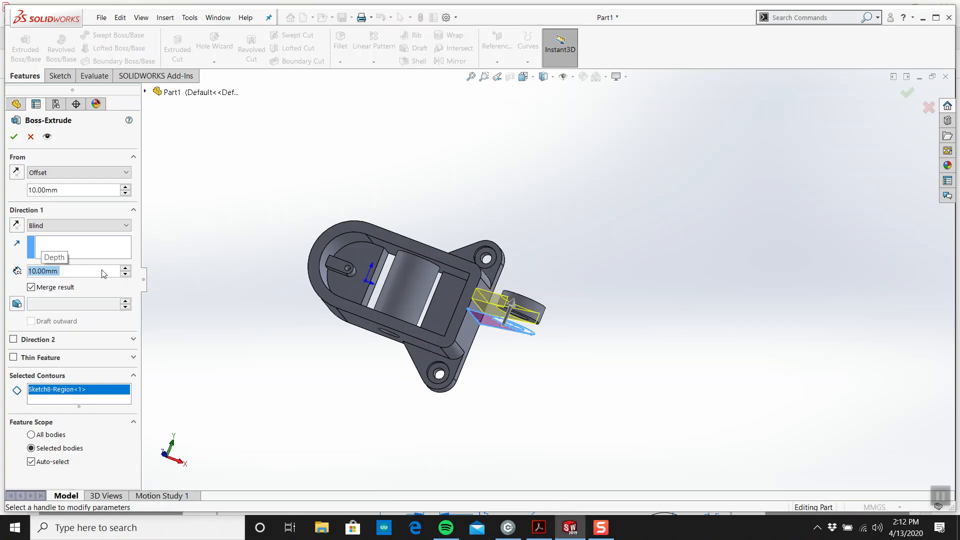
{"action": "left_click", "coordinate": [14, 340]}
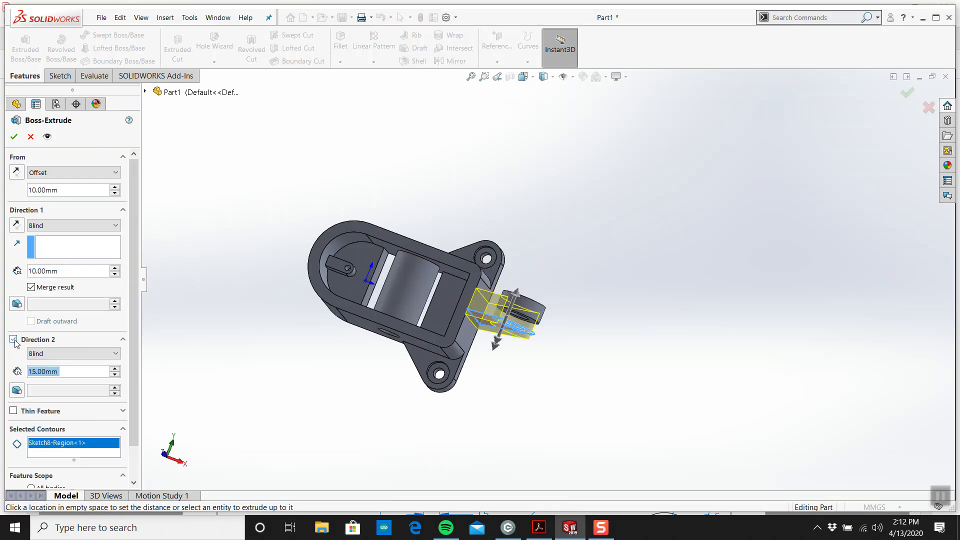
{"action": "left_click", "coordinate": [15, 340]}
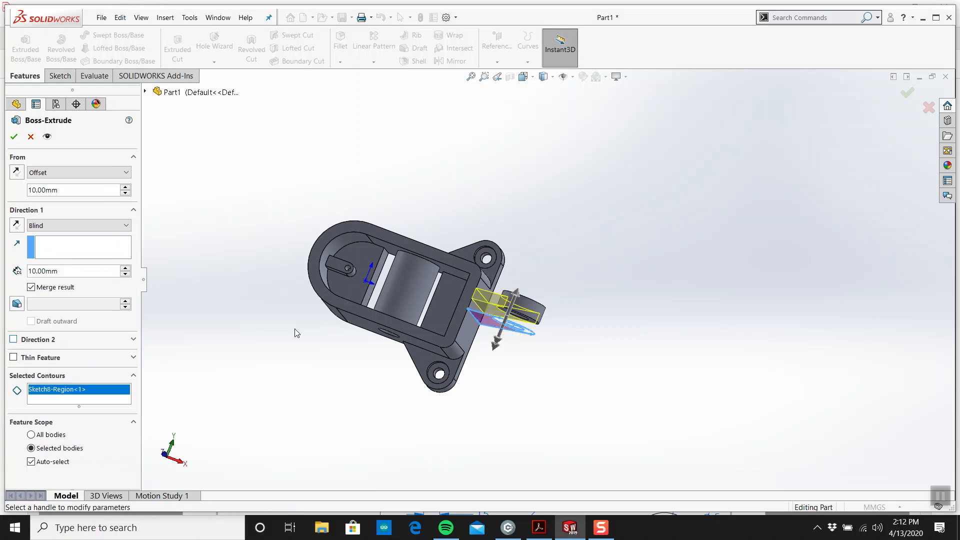
{"action": "scroll", "coordinate": [595, 290], "scroll_direction": "down", "scroll_amount": 5}
{"action": "middle_click_drag", "start_coordinate": [595, 290], "coordinate": [445, 284]}
{"action": "left_click", "coordinate": [14, 137]}
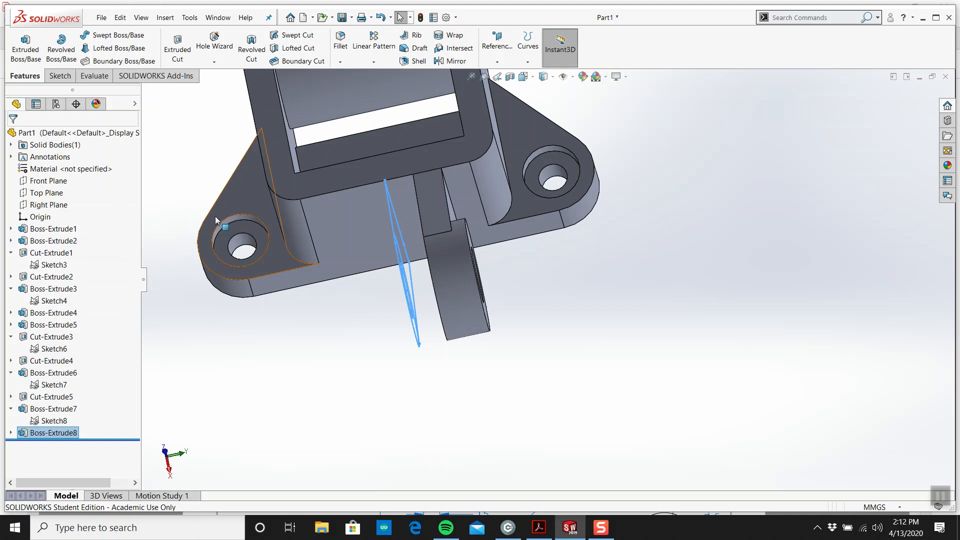
Step: Examine the hinge arm at the square end from several sides and compare it with the arm views in the PDF drawing
{"action": "left_click", "coordinate": [156, 365]}
{"action": "scroll", "coordinate": [335, 262], "scroll_direction": "up", "scroll_amount": 2}
{"action": "scroll", "coordinate": [395, 230], "scroll_direction": "down", "scroll_amount": 3}
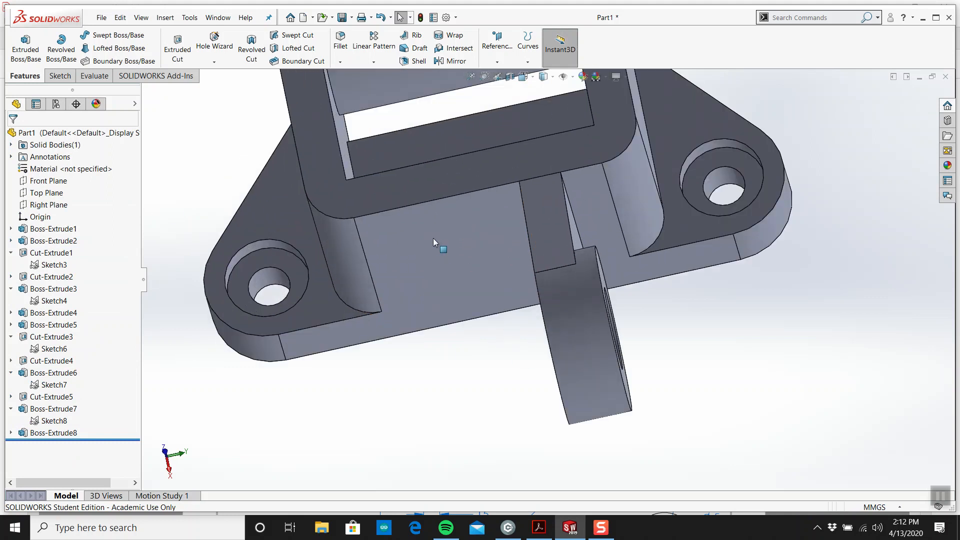
{"action": "middle_click_drag", "start_coordinate": [505, 268], "coordinate": [196, 250]}
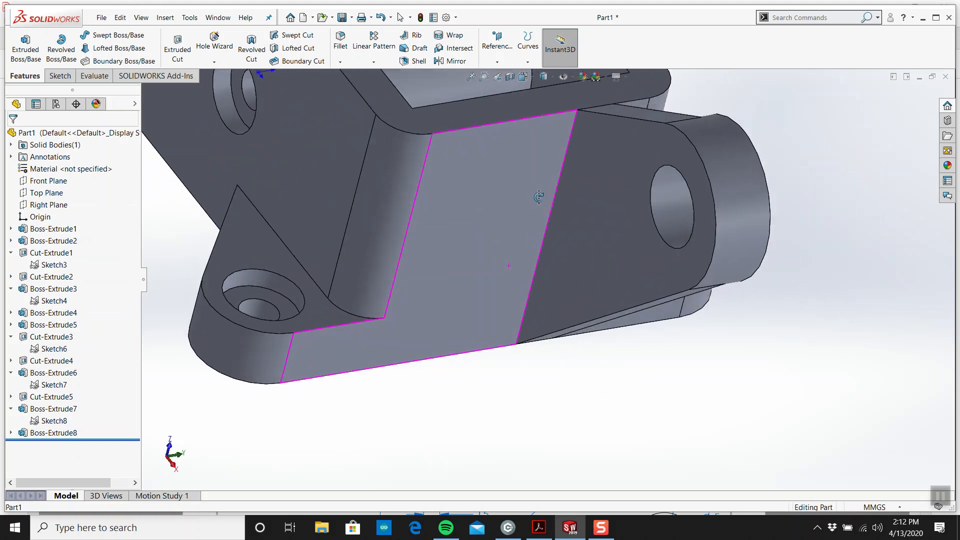
{"action": "scroll", "coordinate": [528, 259], "scroll_direction": "up", "scroll_amount": 4}
{"action": "middle_click_drag", "start_coordinate": [530, 247], "coordinate": [557, 218]}
{"action": "scroll", "coordinate": [556, 218], "scroll_direction": "down", "scroll_amount": 4}
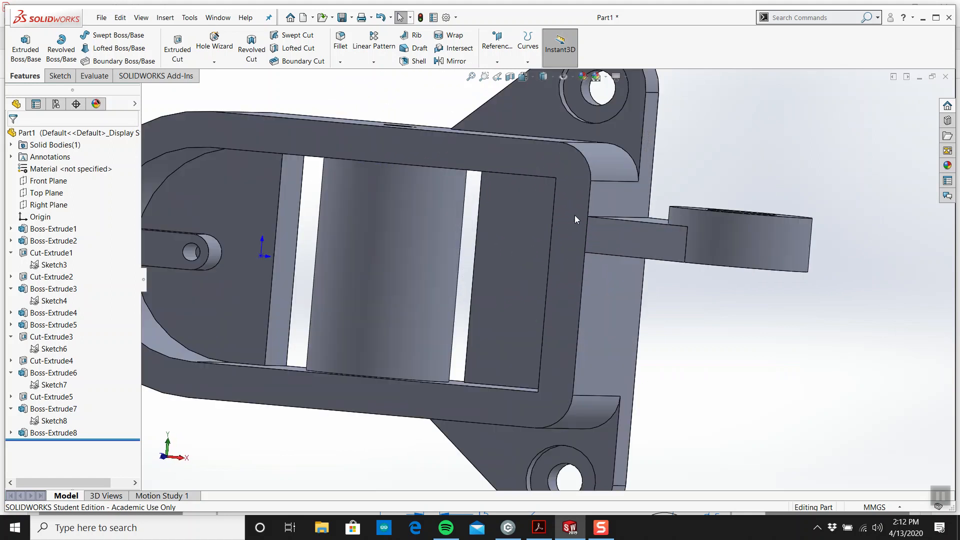
{"action": "scroll", "coordinate": [624, 256], "scroll_direction": "down", "scroll_amount": 2}
{"action": "scroll", "coordinate": [571, 291], "scroll_direction": "up", "scroll_amount": 6}
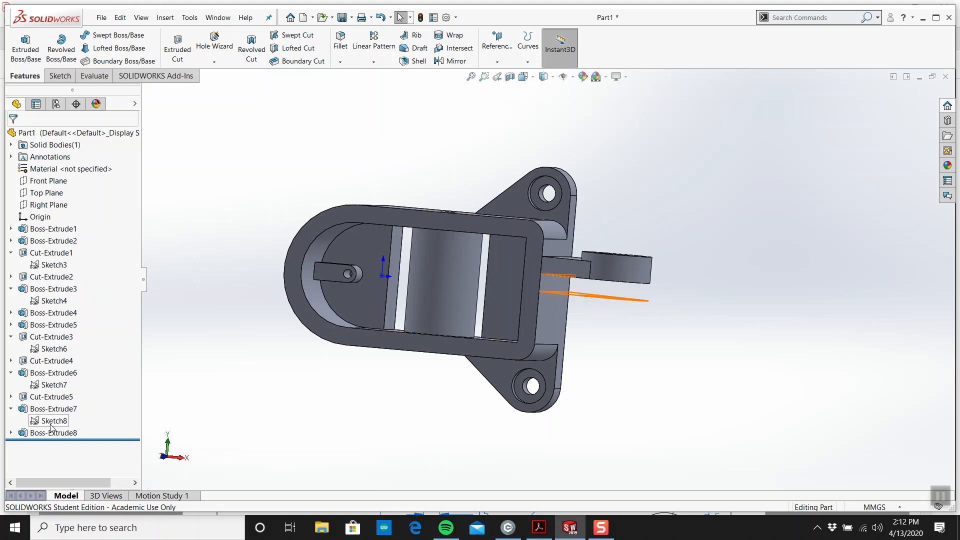
{"action": "middle_click_drag", "start_coordinate": [596, 275], "coordinate": [380, 400]}
{"action": "left_click", "coordinate": [539, 528]}
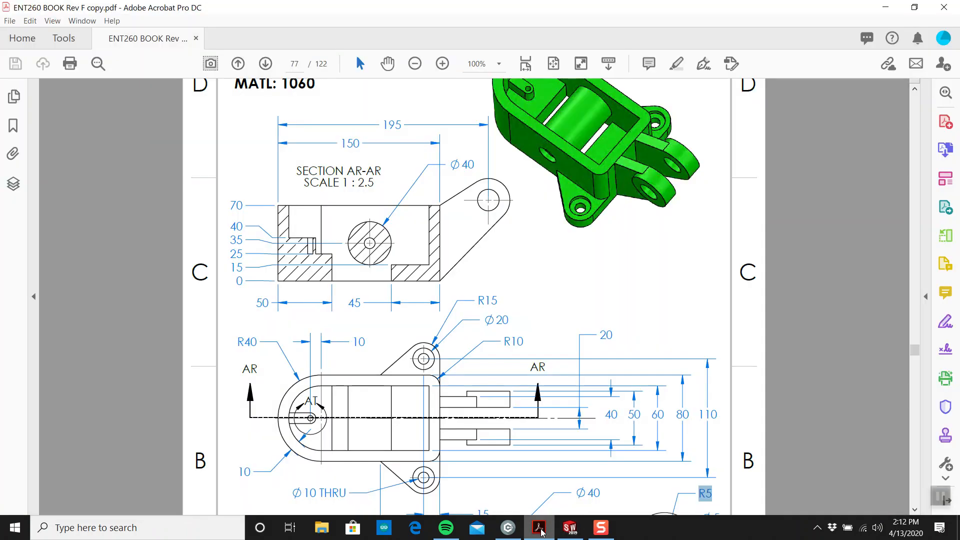
{"action": "left_click", "coordinate": [539, 527]}
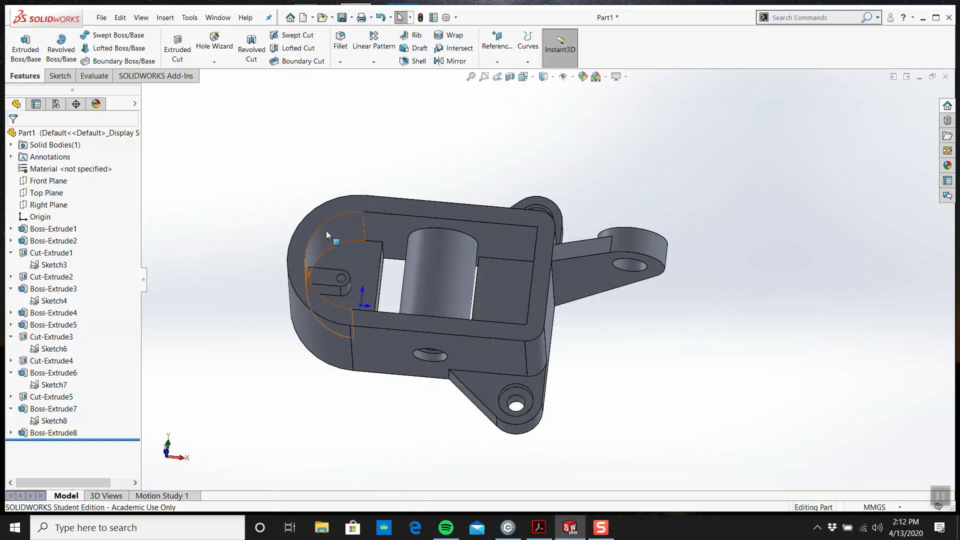
Step: Try to mirror the ring and web extrusions of the hinge arm about the Top Plane
{"action": "left_click", "coordinate": [46, 192]}
{"action": "middle_click_drag", "start_coordinate": [305, 260], "coordinate": [319, 235]}
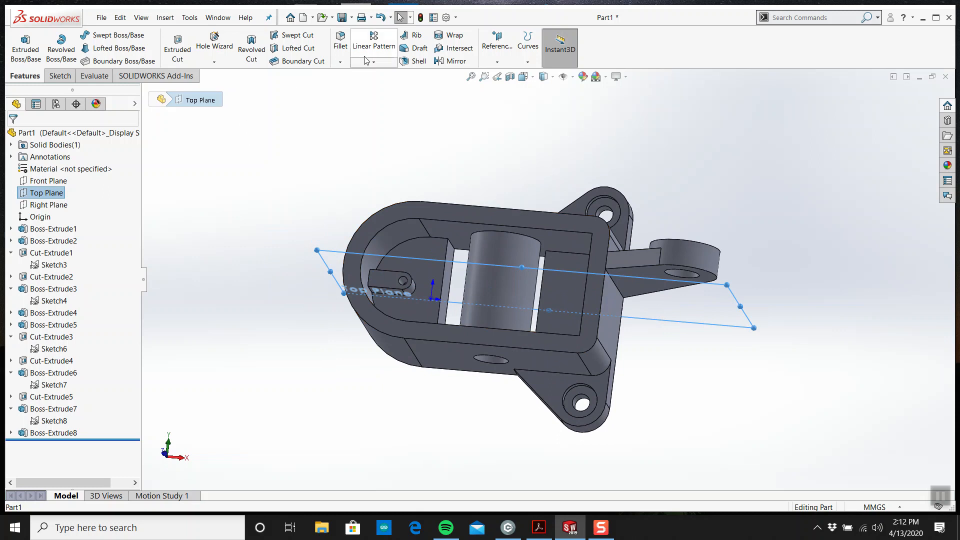
{"action": "left_click", "coordinate": [448, 62]}
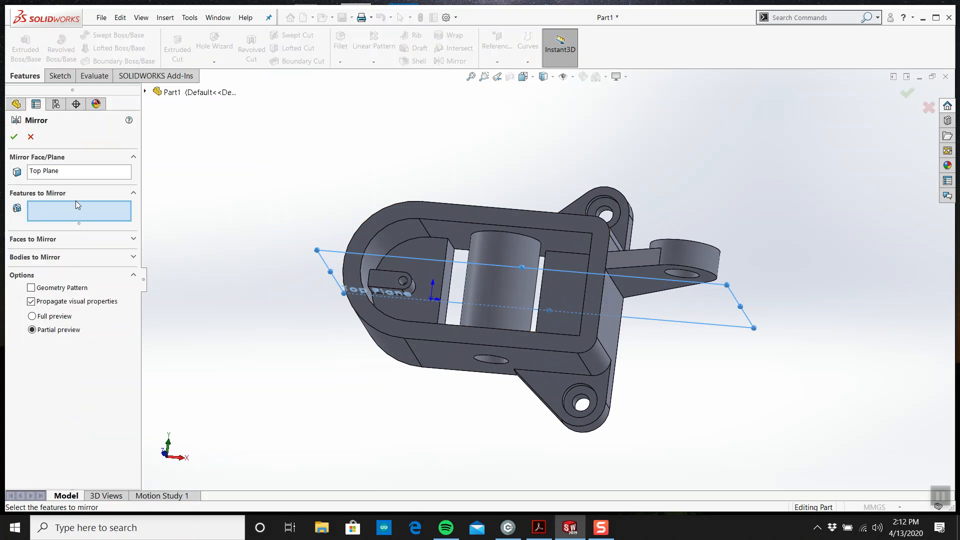
{"action": "left_click", "coordinate": [145, 91]}
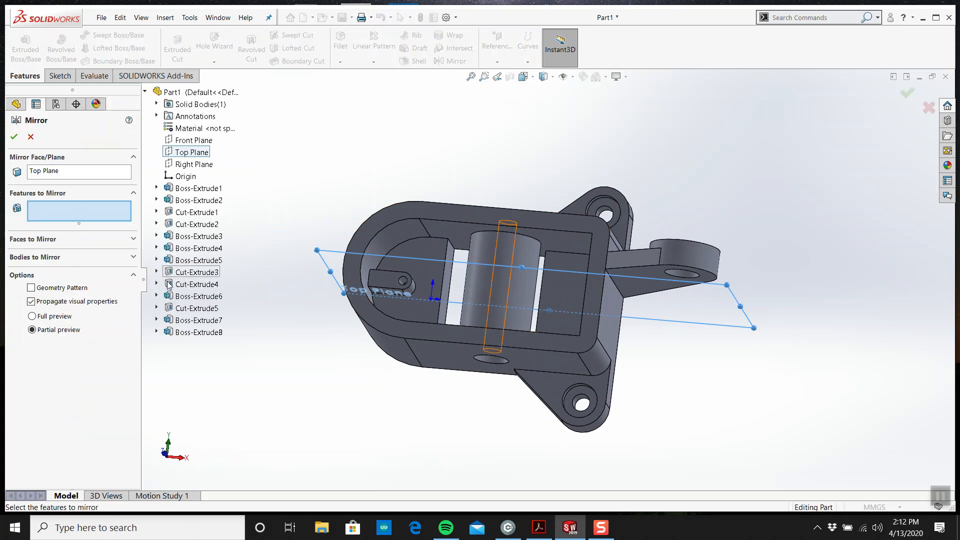
{"action": "left_click", "coordinate": [198, 320]}
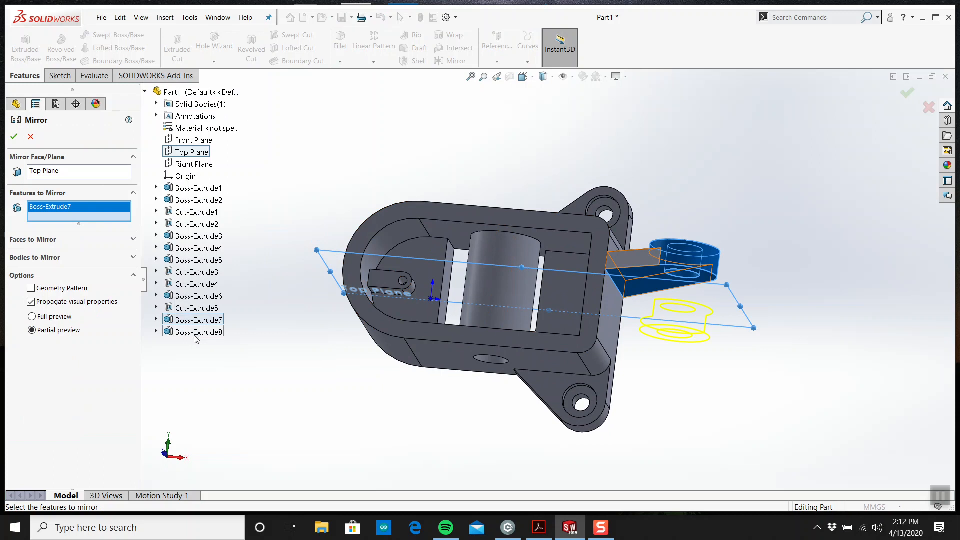
{"action": "left_click", "coordinate": [196, 333]}
{"action": "left_click", "coordinate": [20, 139]}
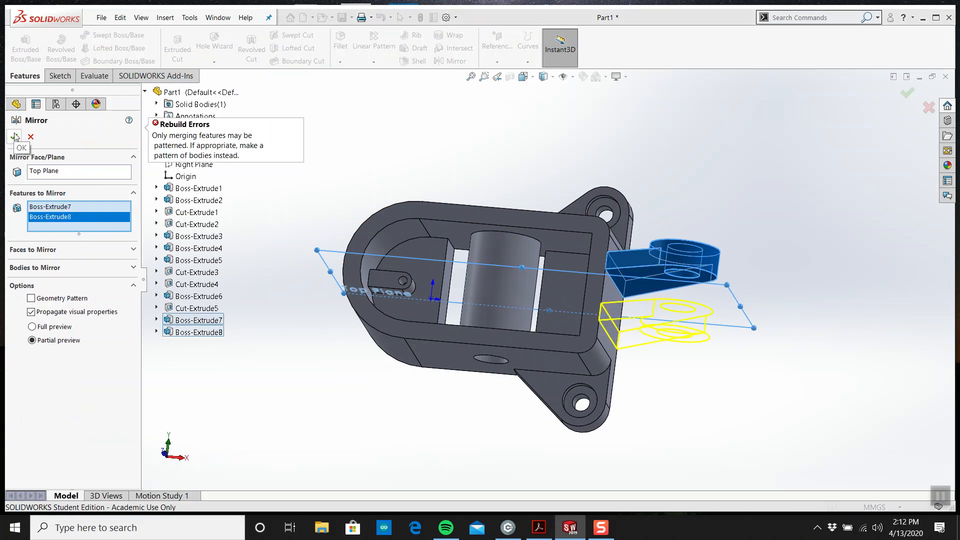
{"action": "key", "text": "Escape"}
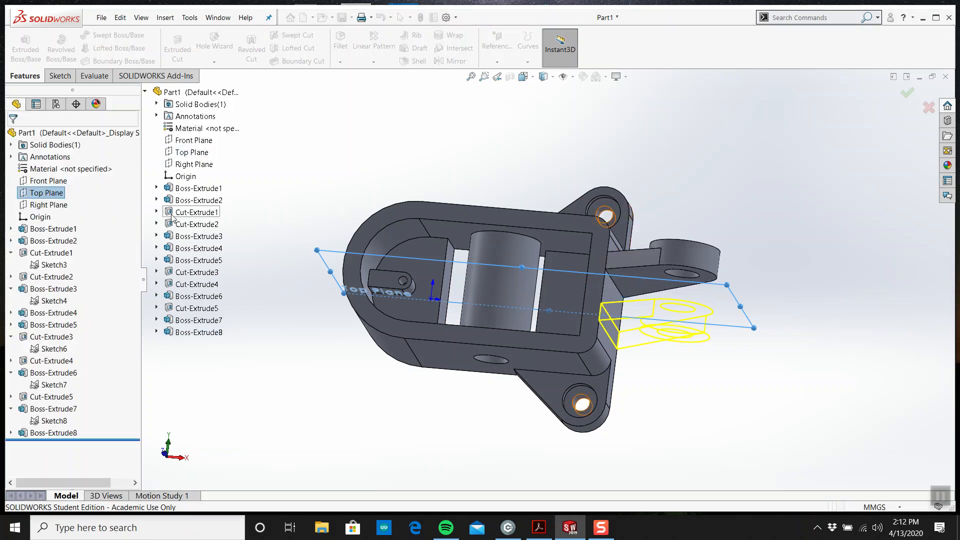
{"action": "left_click", "coordinate": [65, 433]}
{"action": "right_click", "coordinate": [65, 433]}
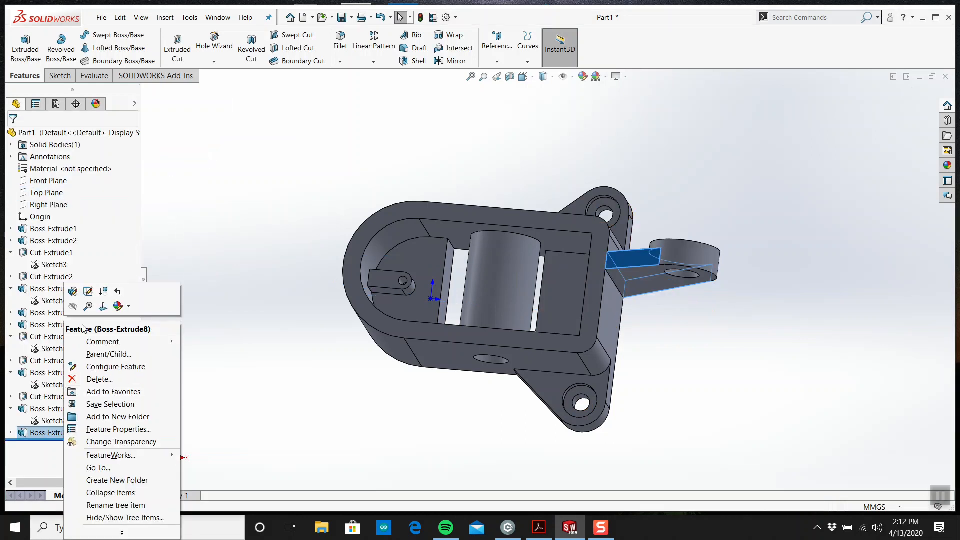
{"action": "key", "text": "Escape"}
{"action": "key", "text": "Escape"}
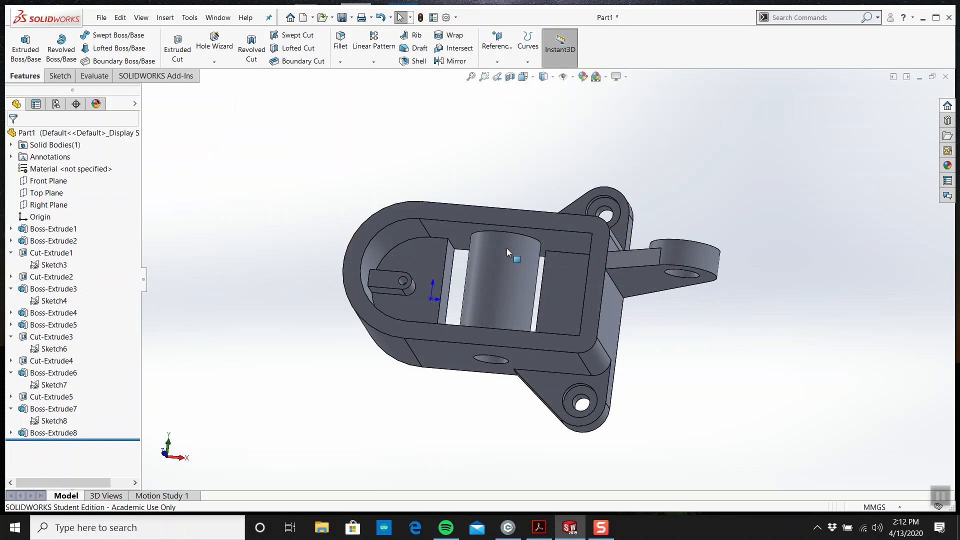
{"action": "left_click", "coordinate": [62, 146]}
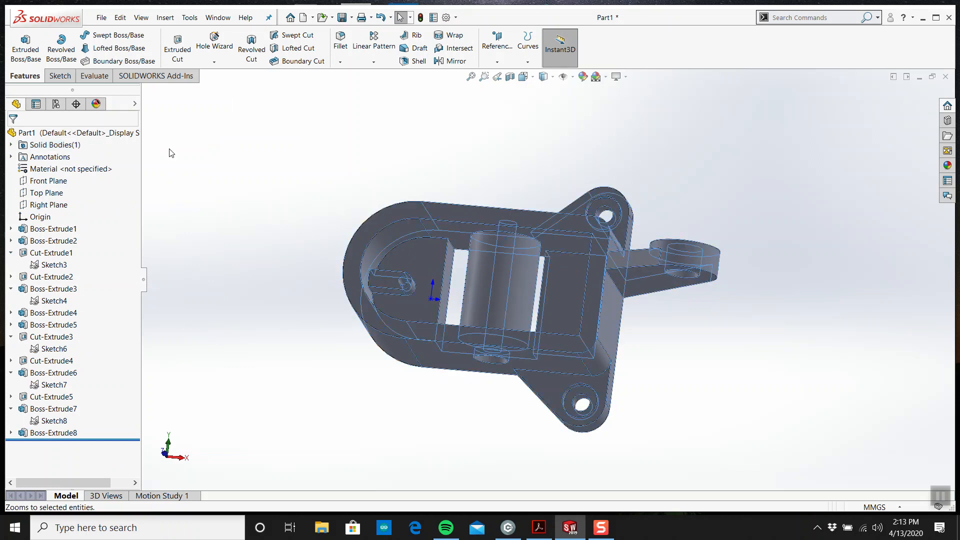
{"action": "left_click", "coordinate": [188, 158]}
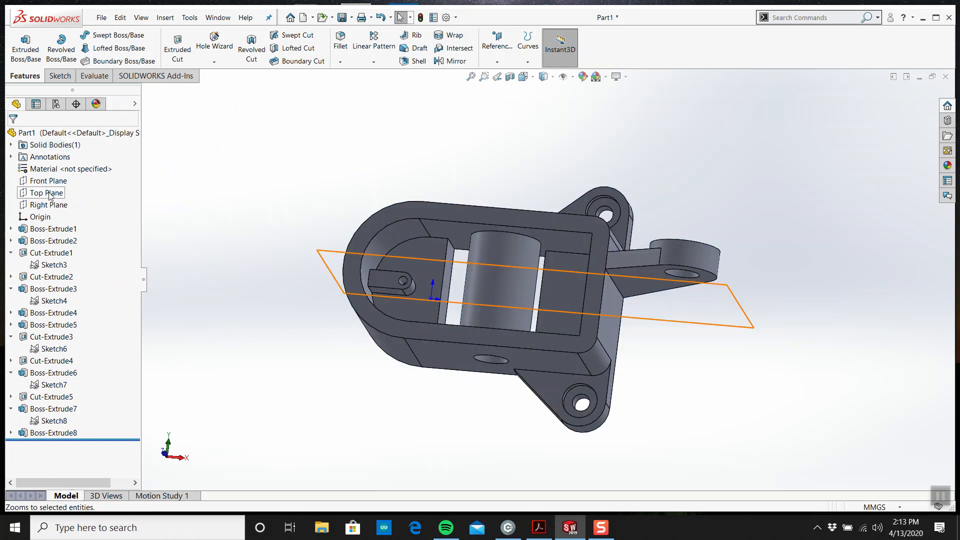
Step: Mirror the hinge arm's ring and web extrusions about the Top Plane with the Geometry Pattern option enabled
{"action": "left_click", "coordinate": [70, 194]}
{"action": "left_click", "coordinate": [453, 60]}
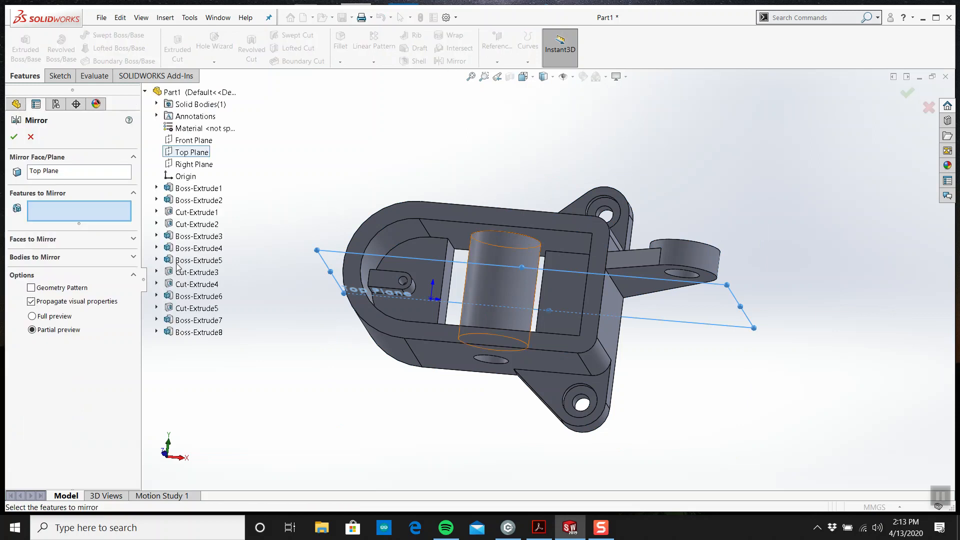
{"action": "left_click", "coordinate": [190, 332]}
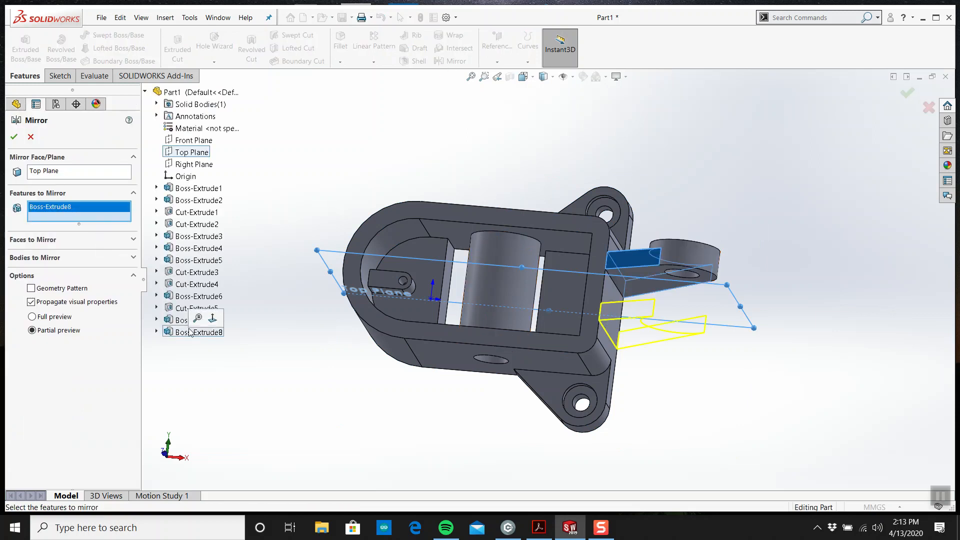
{"action": "left_click", "coordinate": [182, 324]}
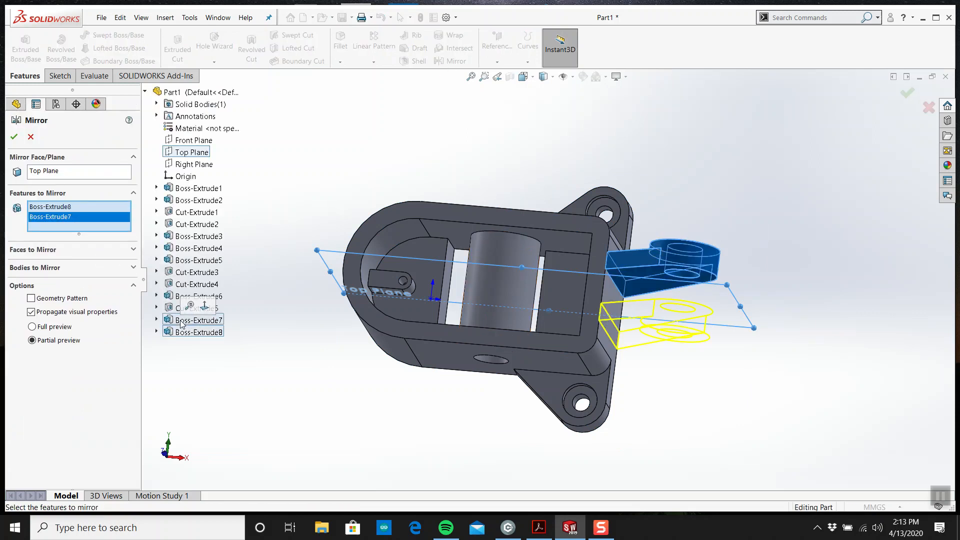
{"action": "left_click", "coordinate": [20, 138]}
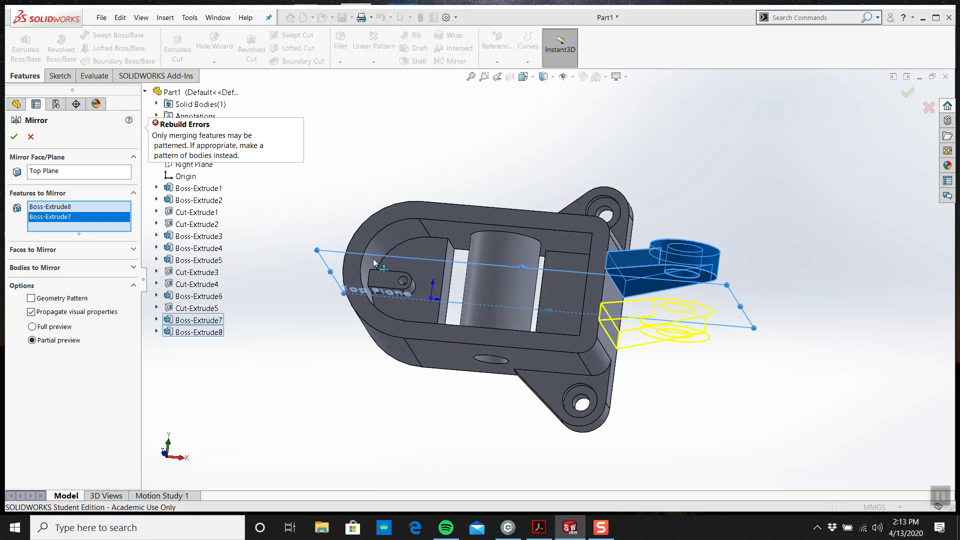
{"action": "left_click", "coordinate": [55, 300]}
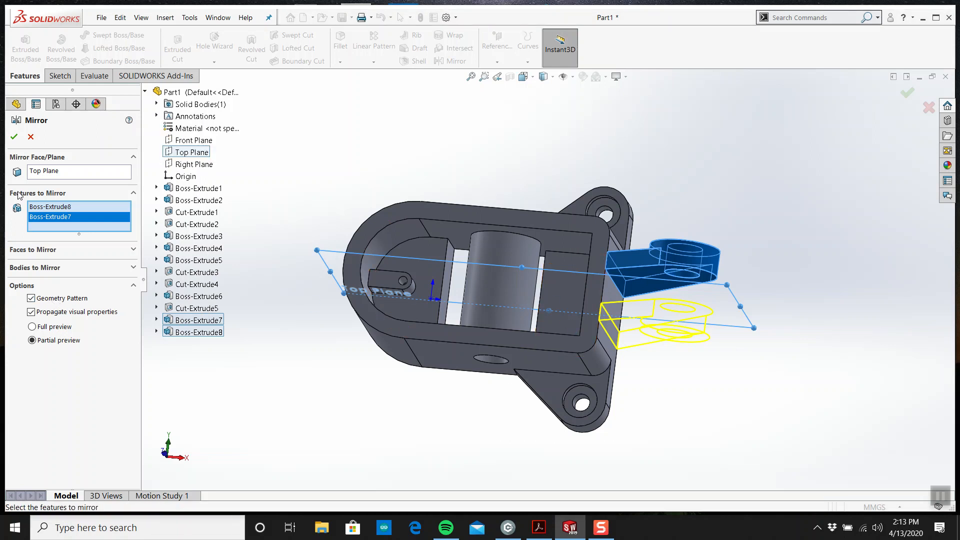
{"action": "left_click", "coordinate": [14, 137]}
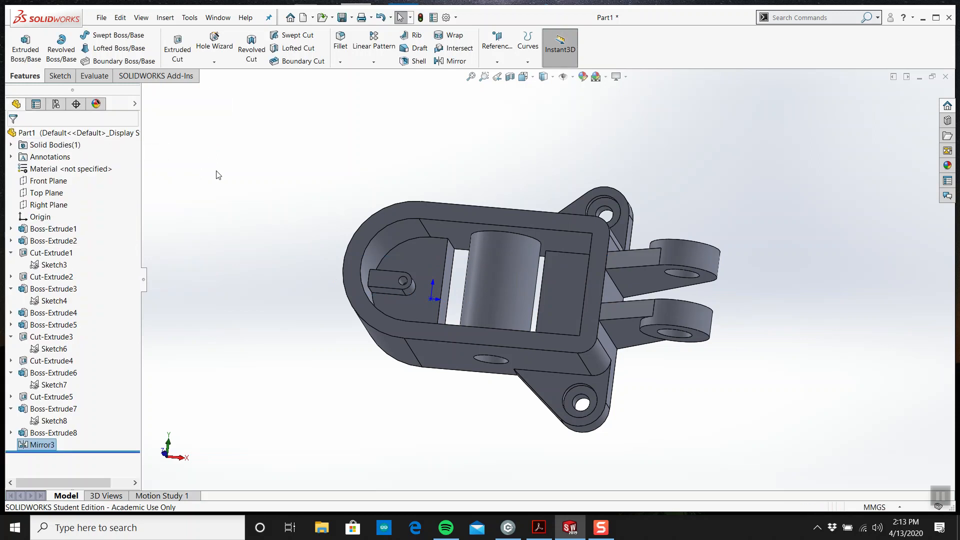
Step: Check the part's solid body and compare the whole model with the Part 13 views and dimensions in the PDF drawing
{"action": "left_click", "coordinate": [54, 144]}
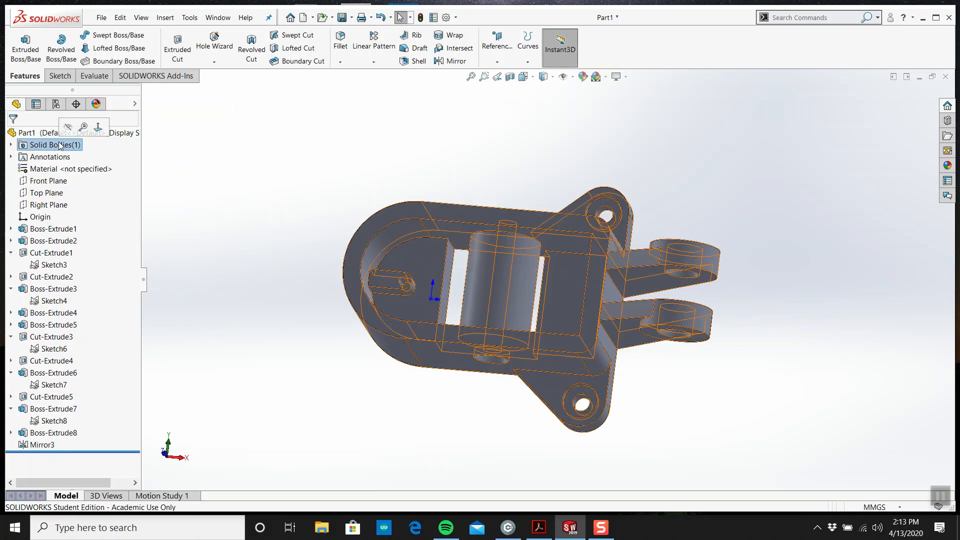
{"action": "left_click", "coordinate": [763, 233]}
{"action": "middle_click_drag", "start_coordinate": [763, 233], "coordinate": [757, 326]}
{"action": "left_click", "coordinate": [539, 527]}
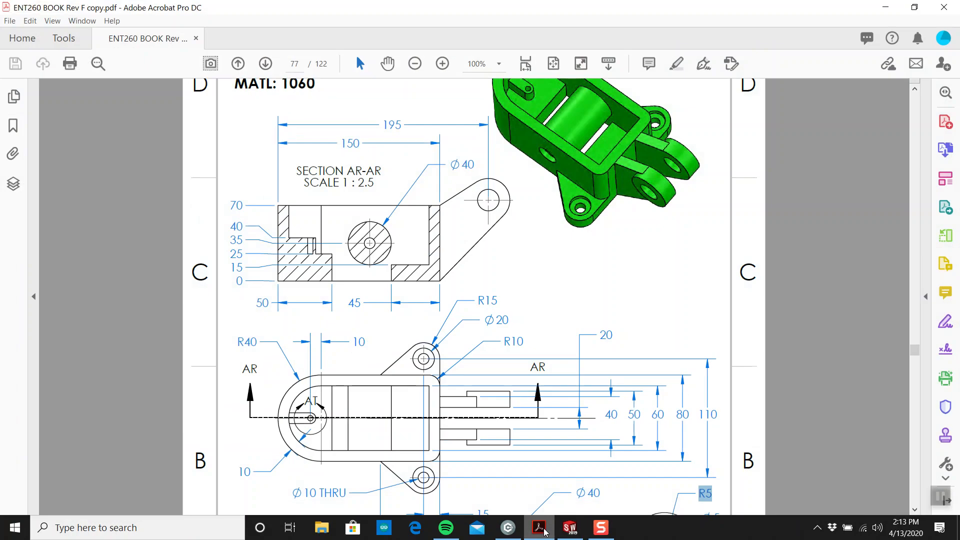
{"action": "scroll", "coordinate": [533, 290], "scroll_direction": "up", "scroll_amount": 3}
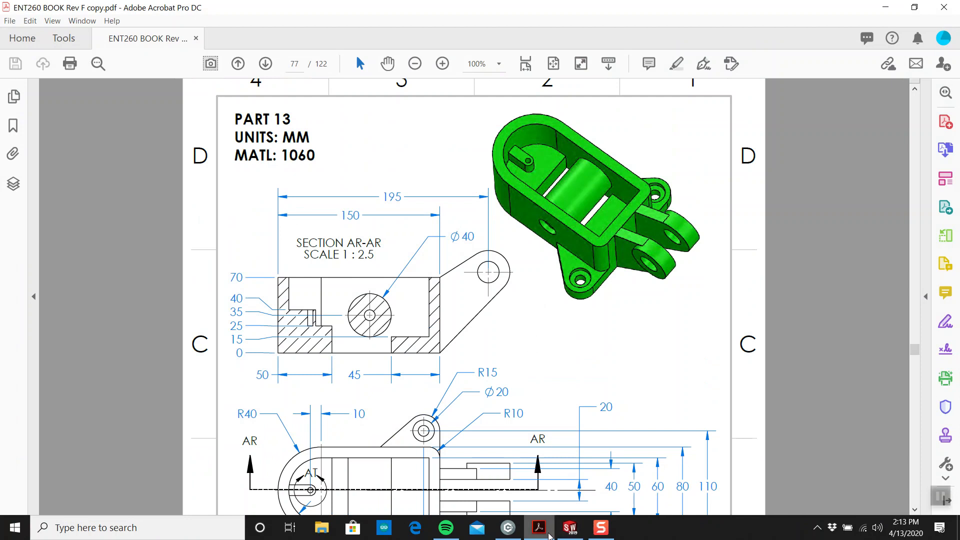
{"action": "left_click", "coordinate": [569, 529]}
{"action": "mouse_move", "coordinate": [621, 391]}
{"action": "middle_mouse_down"}
{"action": "mouse_move", "coordinate": [544, 418]}
{"action": "mouse_move", "coordinate": [606, 439]}
{"action": "mouse_move", "coordinate": [598, 407]}
{"action": "middle_mouse_up"}
{"action": "left_click", "coordinate": [540, 524]}
{"action": "scroll", "coordinate": [500, 340], "scroll_direction": "down", "scroll_amount": 10}
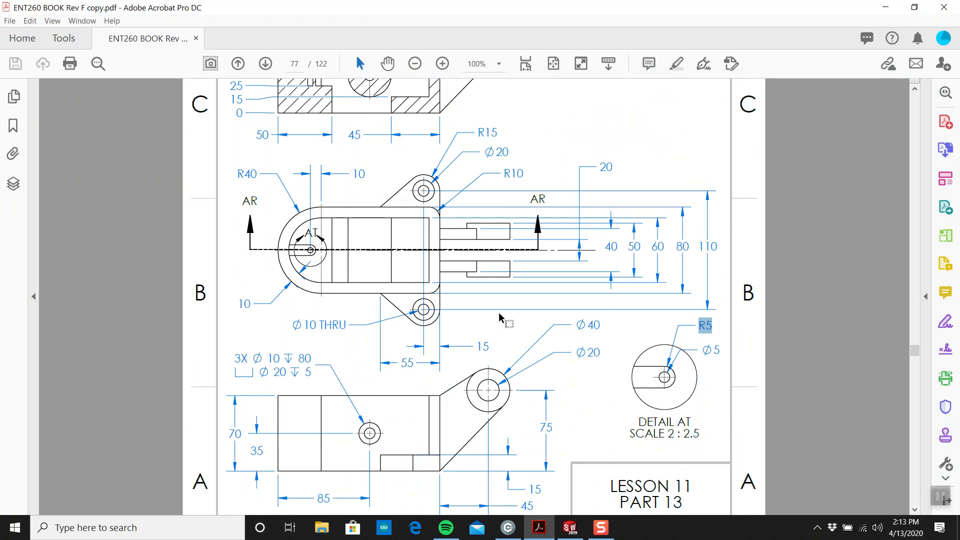
{"action": "scroll", "coordinate": [500, 318], "scroll_direction": "down", "scroll_amount": 5}
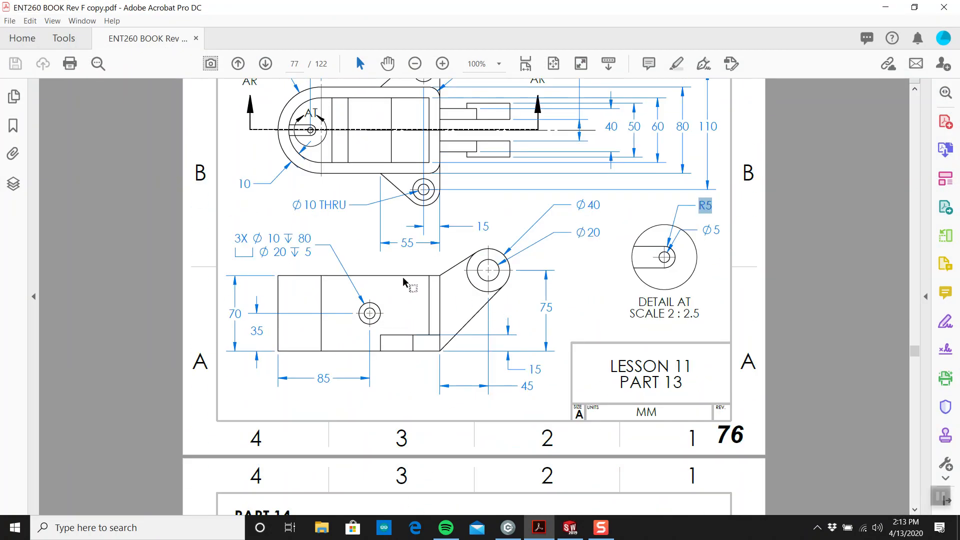
{"action": "scroll", "coordinate": [410, 278], "scroll_direction": "up", "scroll_amount": 15}
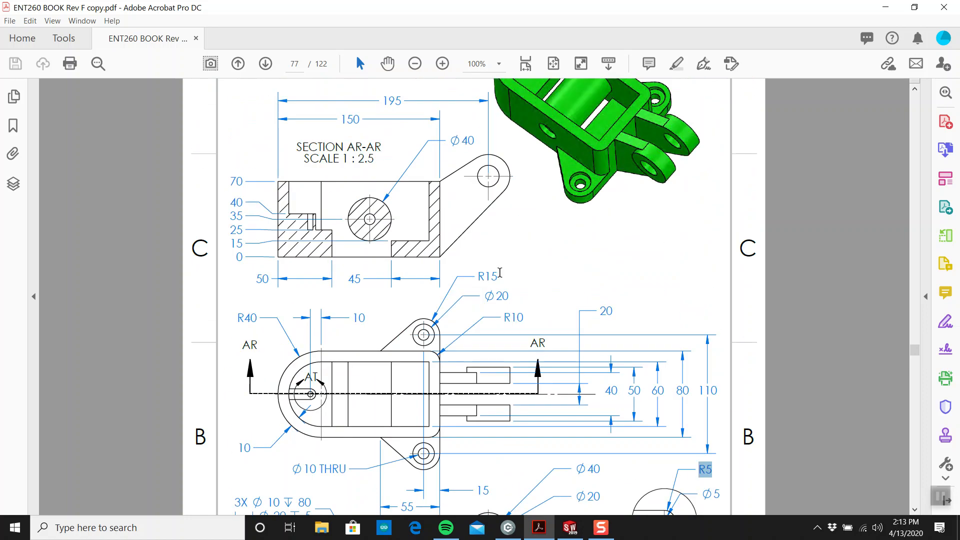
{"action": "scroll", "coordinate": [500, 273], "scroll_direction": "down", "scroll_amount": 20}
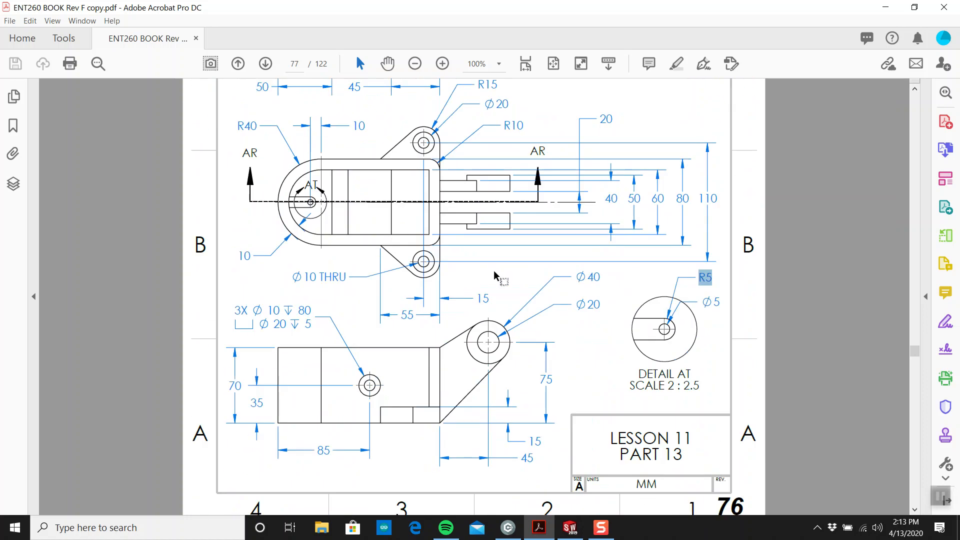
Step: Check the hinge arm spacing in the PDF drawing, then measure the distance between the two arms' facing inner faces in the SOLIDWORKS model
{"action": "scroll", "coordinate": [488, 281], "scroll_direction": "down", "scroll_amount": 4}
{"action": "scroll", "coordinate": [488, 281], "scroll_direction": "up", "scroll_amount": 12}
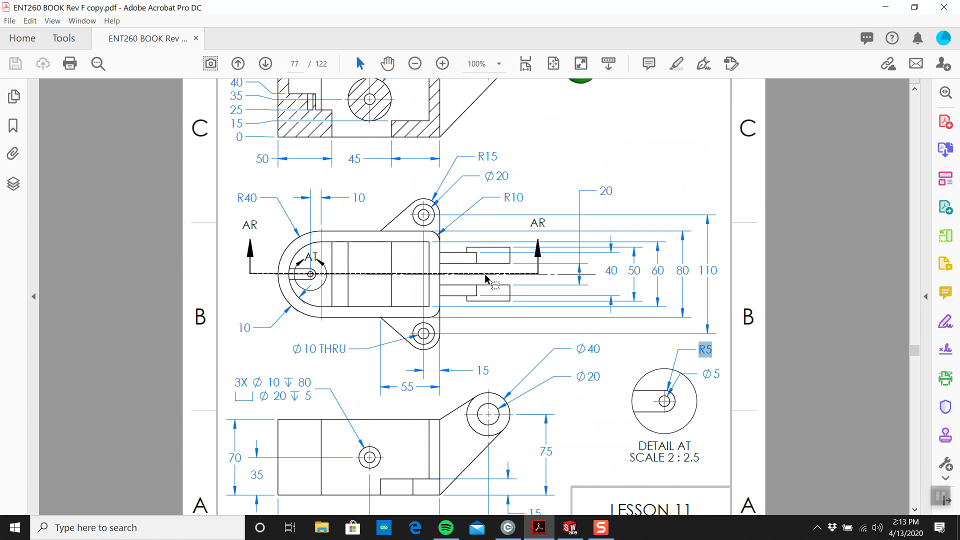
{"action": "left_click", "coordinate": [569, 528]}
{"action": "left_click", "coordinate": [94, 76]}
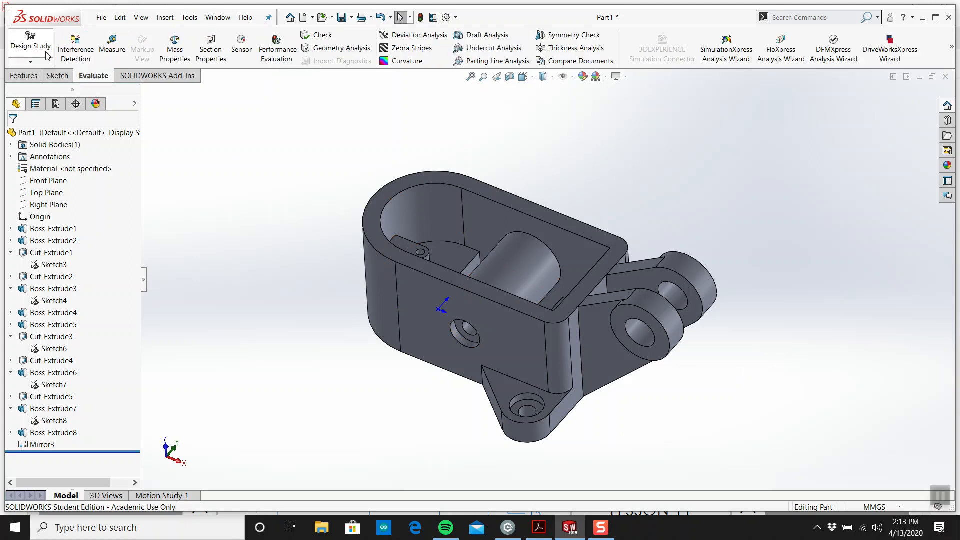
{"action": "left_click", "coordinate": [112, 45]}
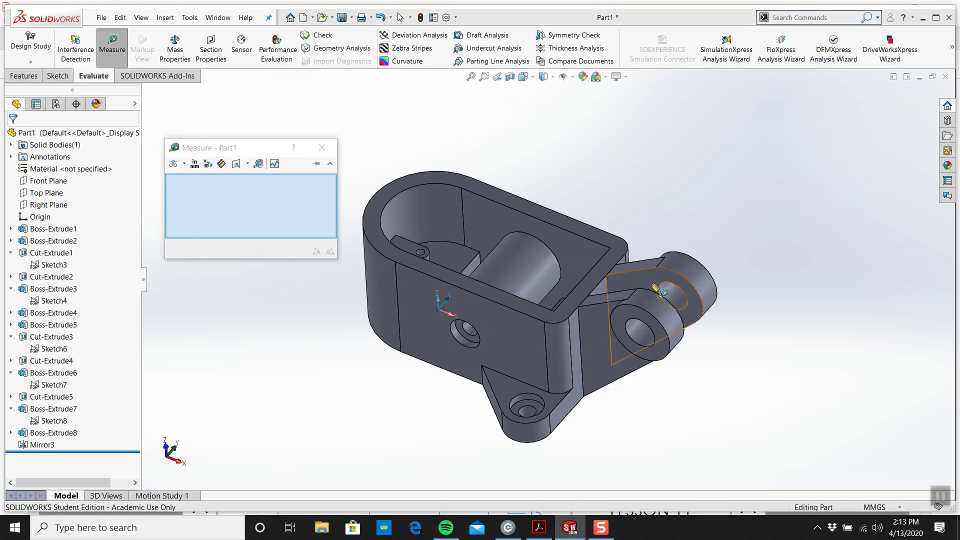
{"action": "left_click", "coordinate": [662, 340]}
{"action": "middle_click_drag", "start_coordinate": [662, 340], "coordinate": [531, 360]}
{"action": "left_click", "coordinate": [530, 360]}
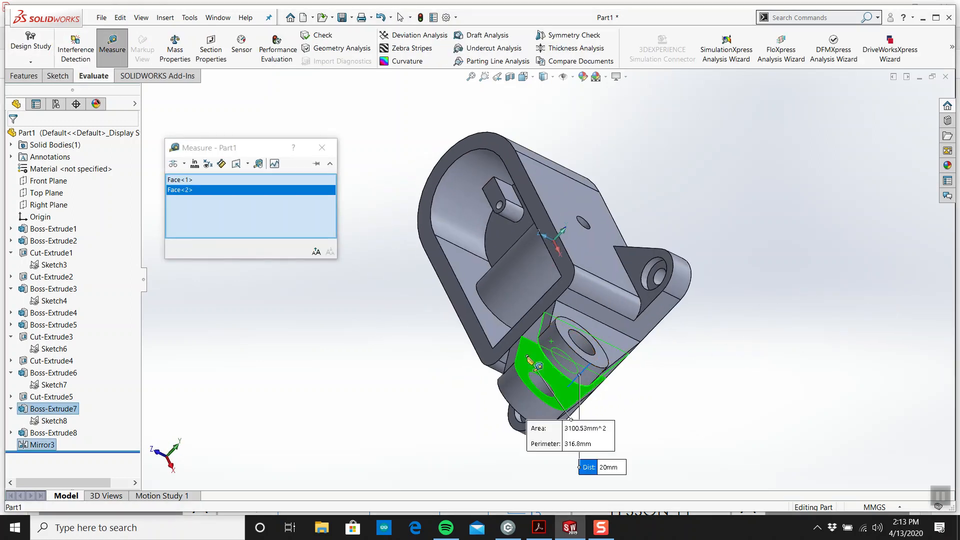
{"action": "key", "text": "Escape"}
{"action": "middle_click_drag", "start_coordinate": [485, 297], "coordinate": [533, 255]}
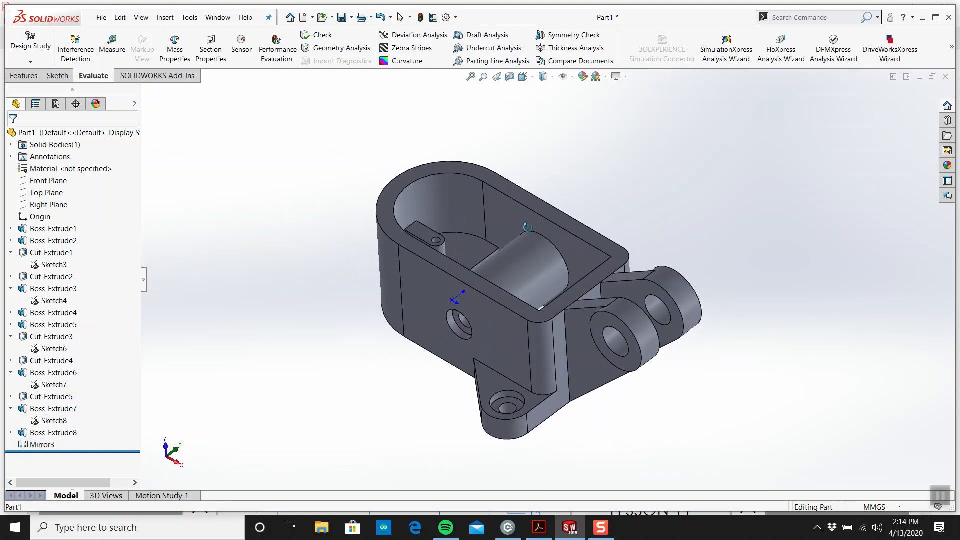
Step: Return to the PDF drawing and review the Part 13 views and dimensions, looking ahead to the Part 14 sheet
{"action": "left_click", "coordinate": [537, 528]}
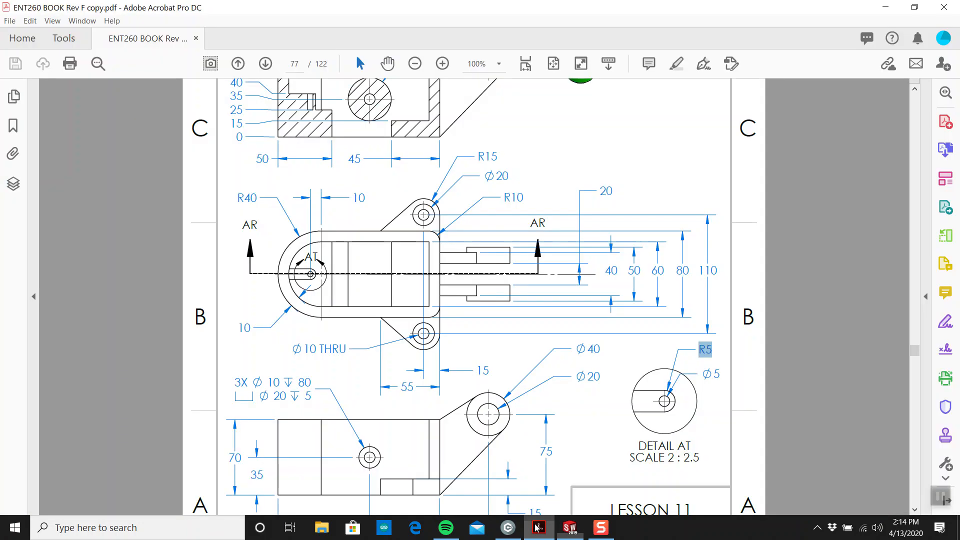
{"action": "scroll", "coordinate": [565, 395], "scroll_direction": "down", "scroll_amount": 5}
{"action": "scroll", "coordinate": [562, 380], "scroll_direction": "down", "scroll_amount": 12}
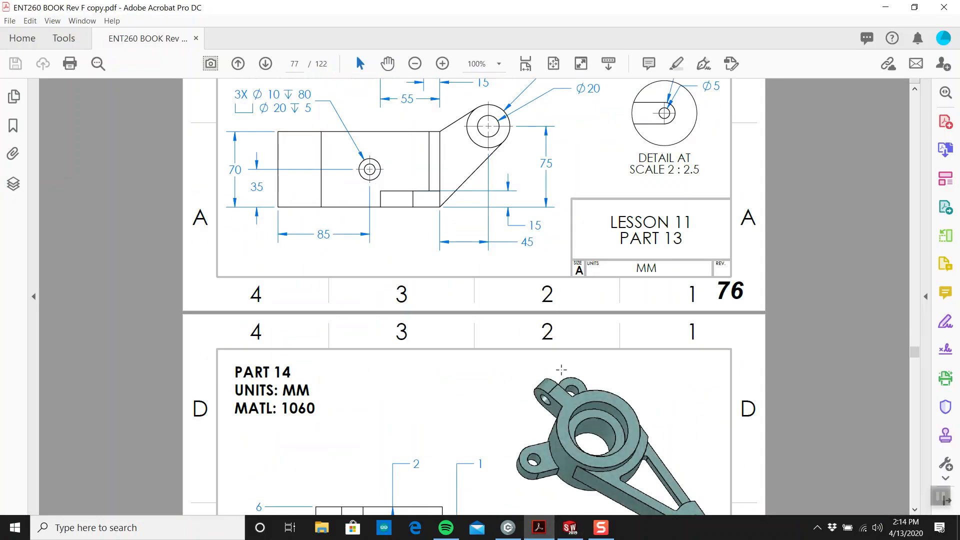
{"action": "scroll", "coordinate": [559, 360], "scroll_direction": "down", "scroll_amount": 10}
{"action": "scroll", "coordinate": [550, 340], "scroll_direction": "down", "scroll_amount": 15}
{"action": "scroll", "coordinate": [537, 330], "scroll_direction": "up", "scroll_amount": 7}
{"action": "scroll", "coordinate": [536, 326], "scroll_direction": "up", "scroll_amount": 20}
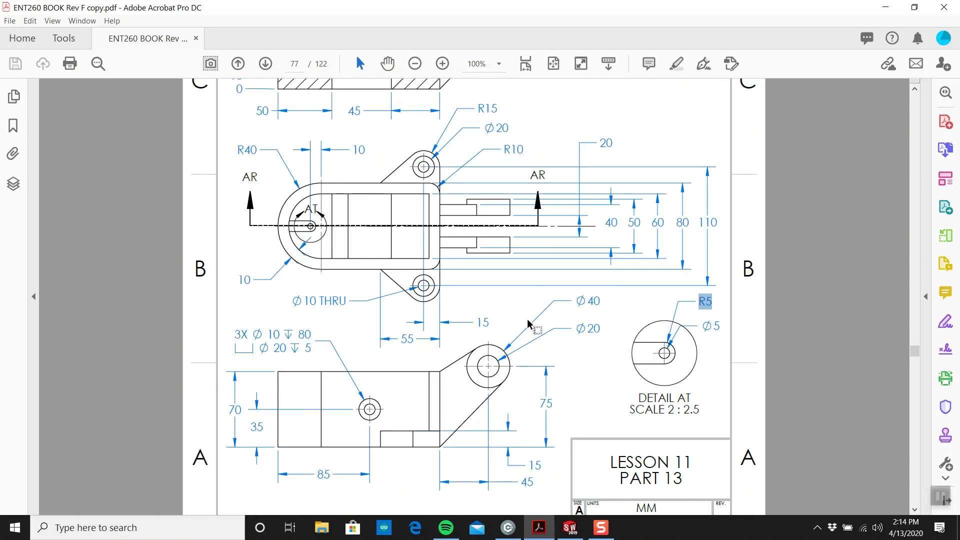